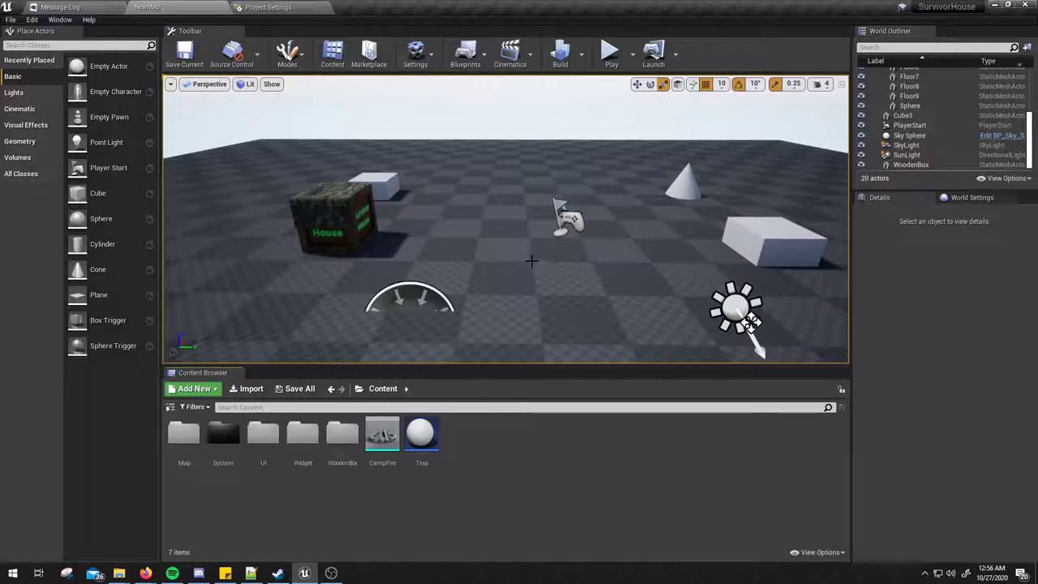
# Step: Inspect the CampFire mesh in its editor, then return to the NewMap level
pyautogui.click(387, 438)
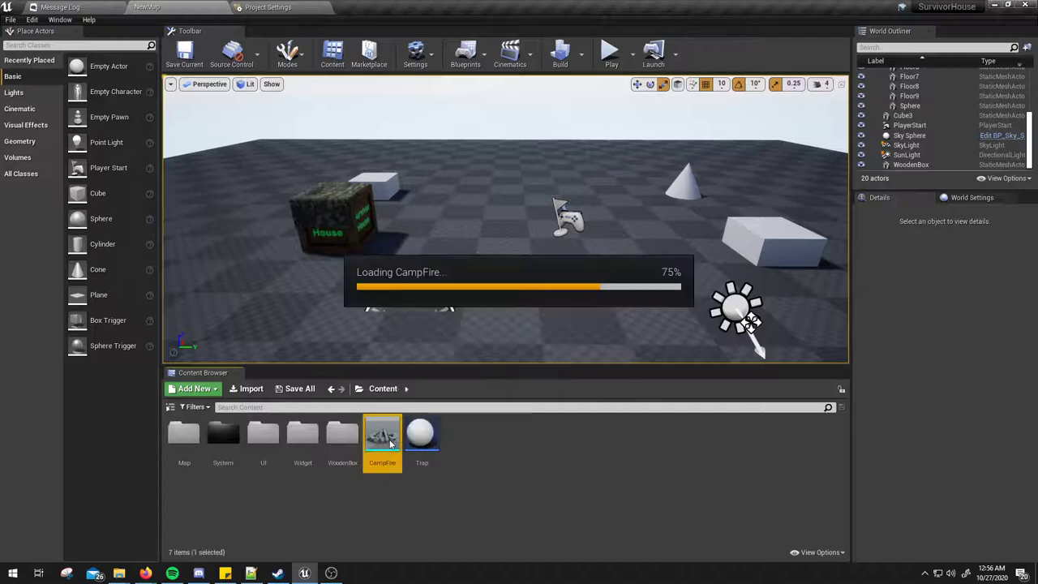
pyautogui.moveTo(456, 98); pyautogui.dragTo(456, 8)
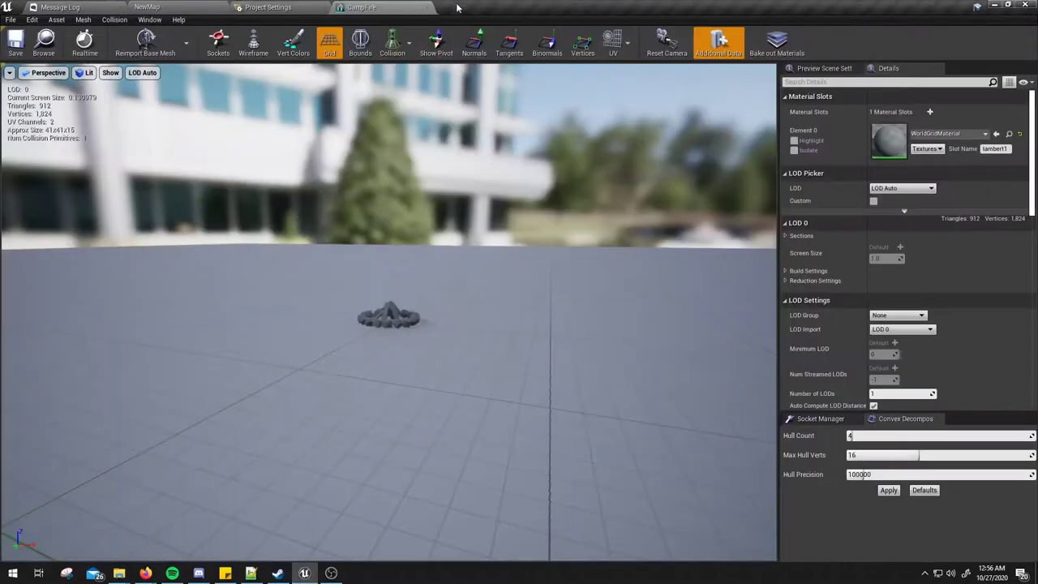
pyautogui.moveTo(431, 275)
pyautogui.mouseDown()
pyautogui.moveTo(430, 308)
pyautogui.moveTo(430, 275)
pyautogui.mouseUp()
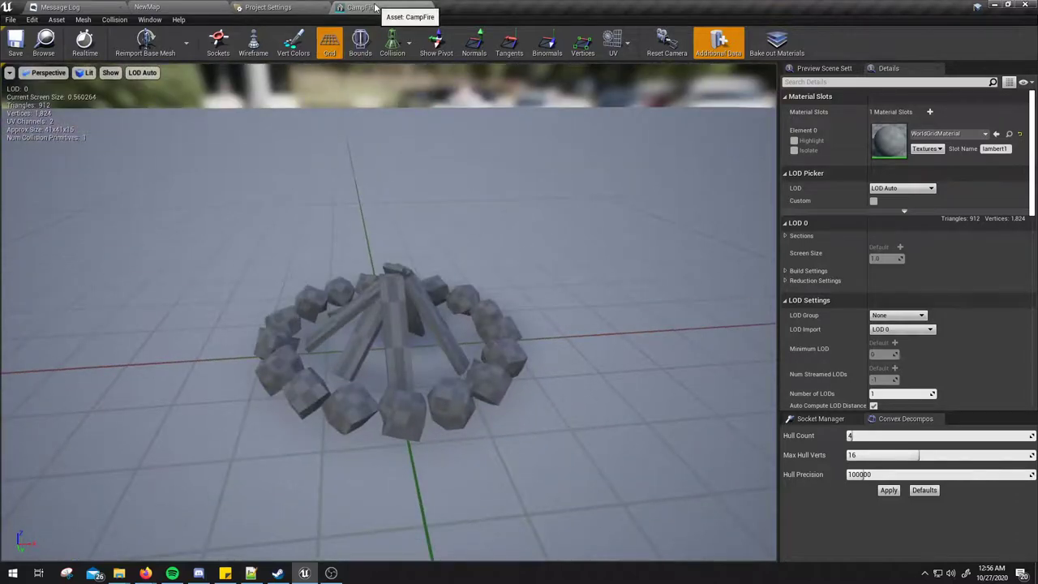
pyautogui.click(308, 6)
pyautogui.click(179, 8)
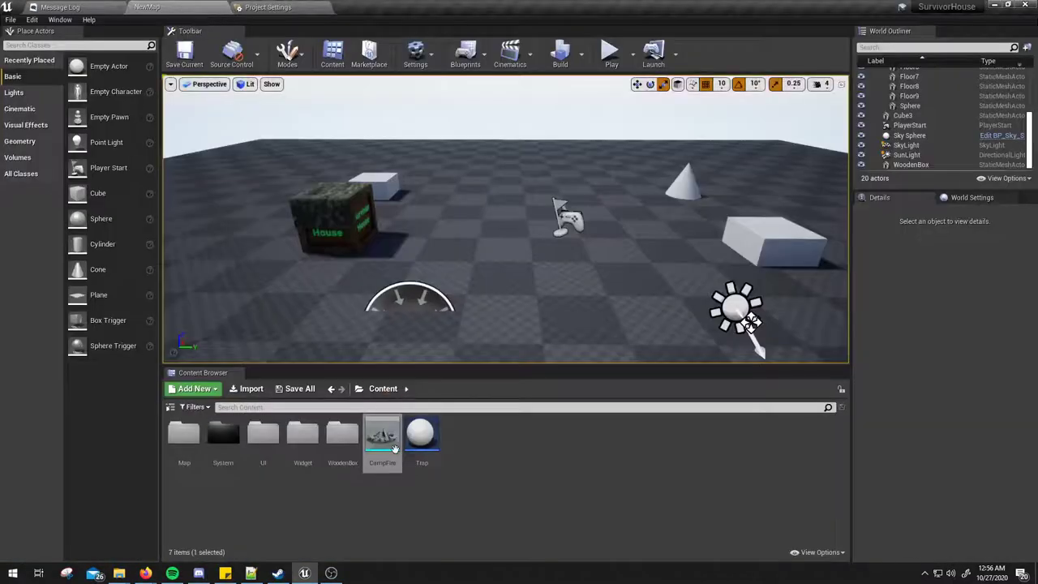
pyautogui.rightClick(485, 426)
pyautogui.click(465, 433)
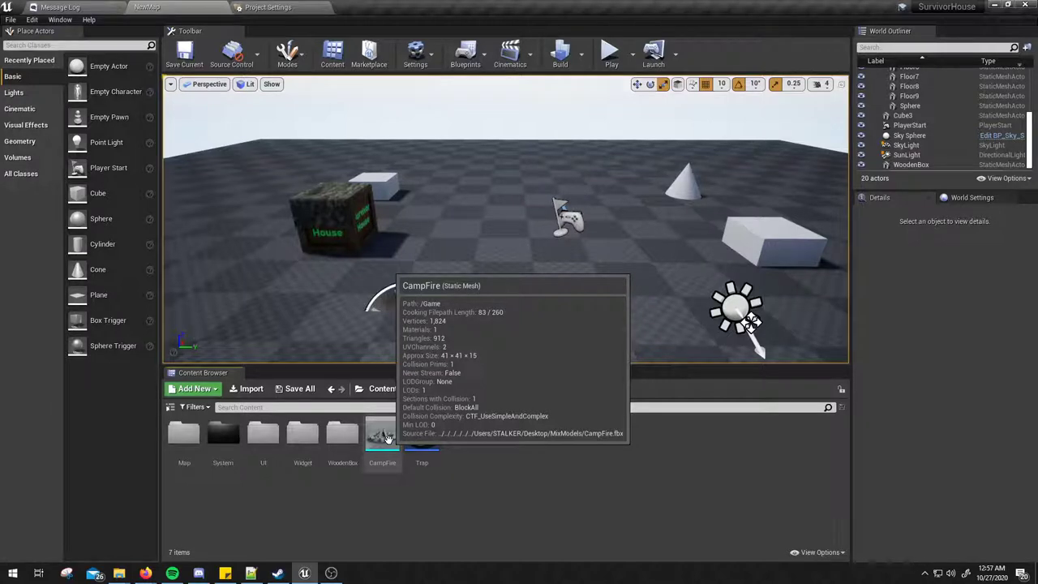
# Step: Place the CampFire mesh in the level, focus on it, and scale it up to 14.75
pyautogui.moveTo(384, 438); pyautogui.dragTo(511, 255)
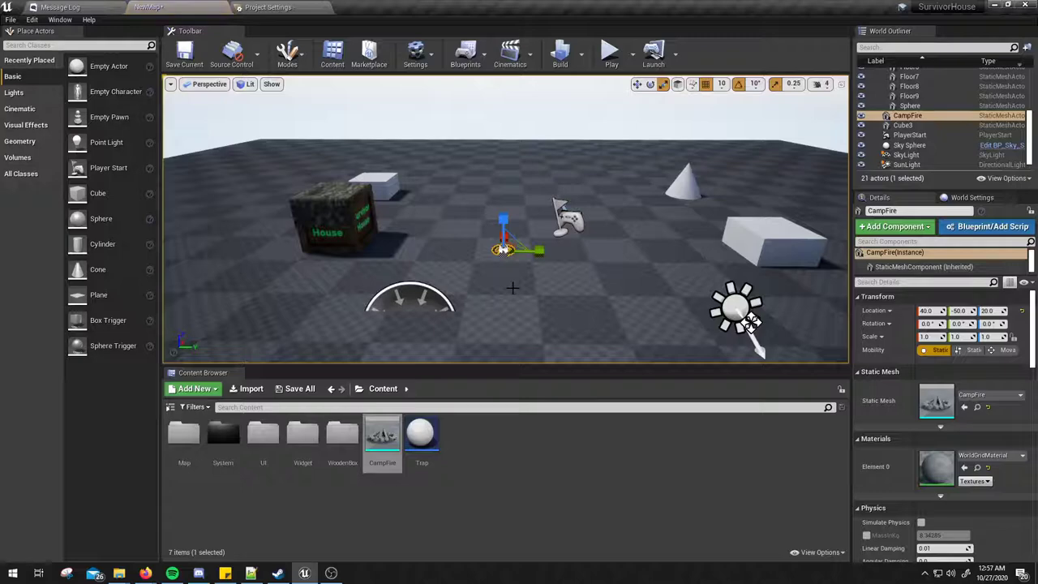
pyautogui.press('f')
pyautogui.moveTo(503, 249)
pyautogui.keyDown('alt'); pyautogui.mouseDown()
pyautogui.moveTo(507, 223)
pyautogui.moveTo(573, 223)
pyautogui.mouseUp(); pyautogui.keyUp('alt')
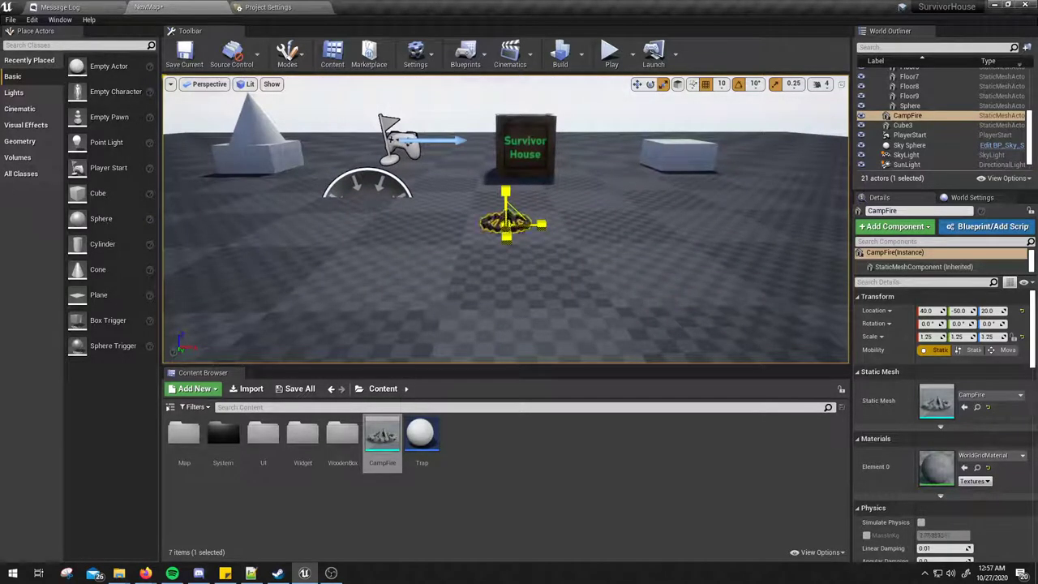
pyautogui.moveTo(506, 224); pyautogui.dragTo(564, 189)
# Step: Run a quick play test, then move the campfire back along X to 680
pyautogui.click(610, 53)
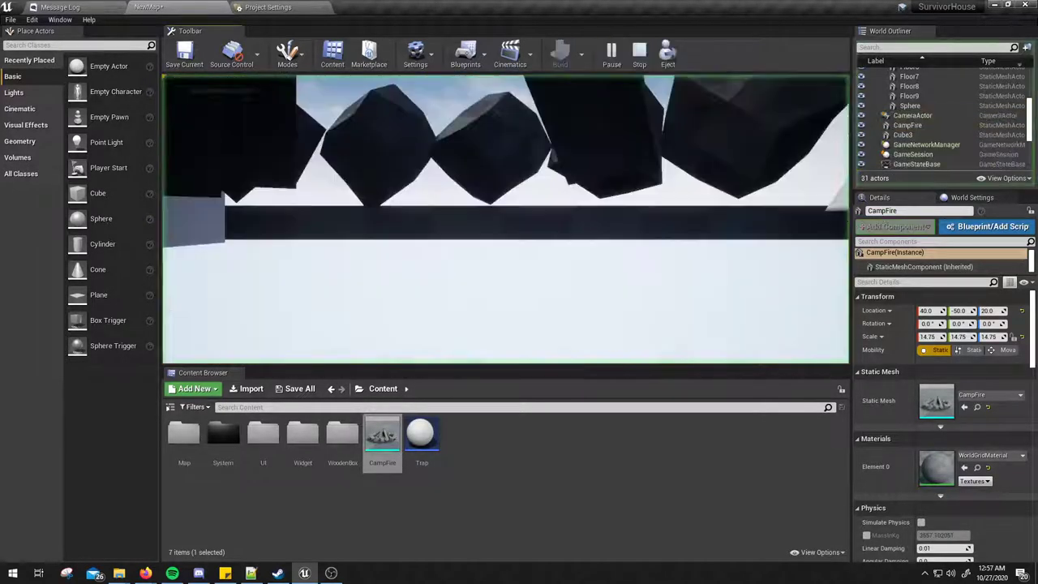
pyautogui.press('Escape')
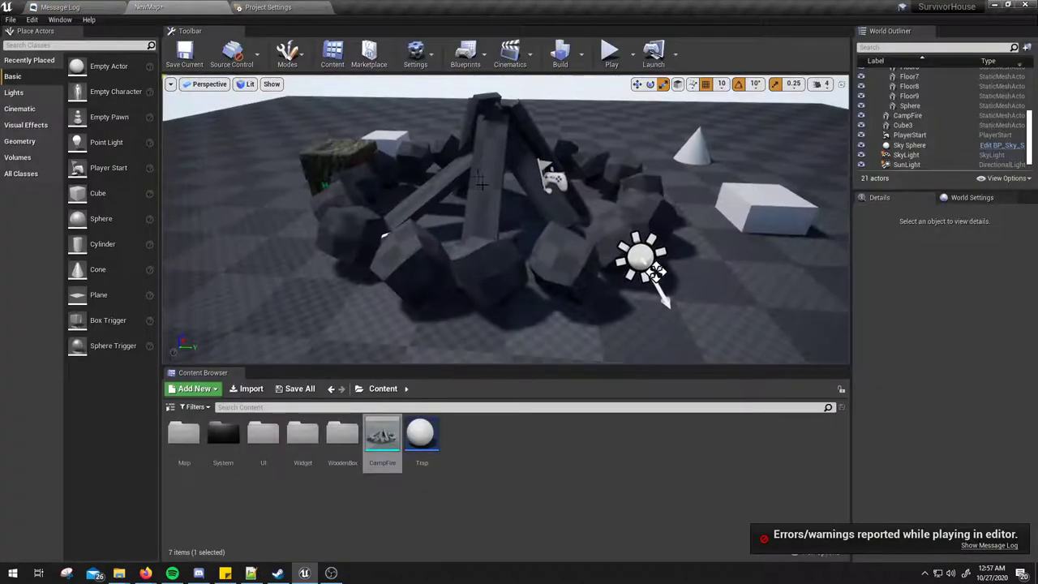
pyautogui.click(507, 203)
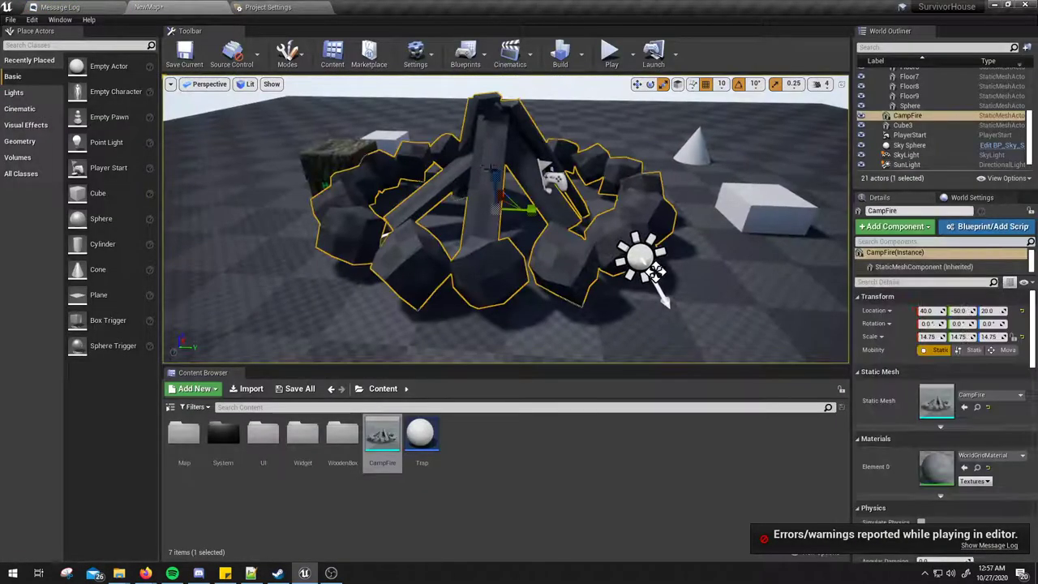
pyautogui.moveTo(504, 195); pyautogui.dragTo(510, 172)
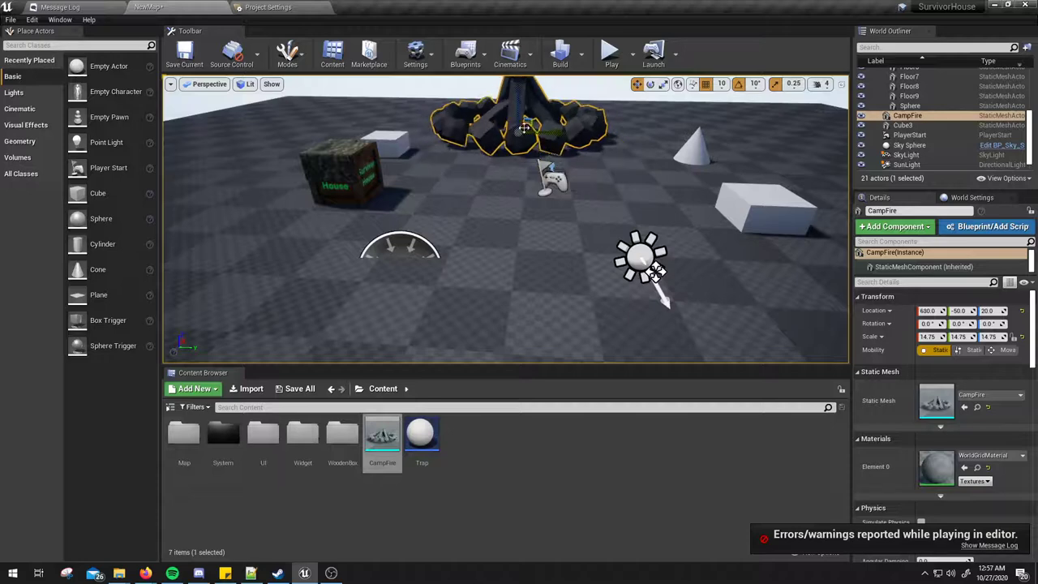
# Step: Play-test the level again, then shrink the campfire to scale 4.25
pyautogui.click(610, 53)
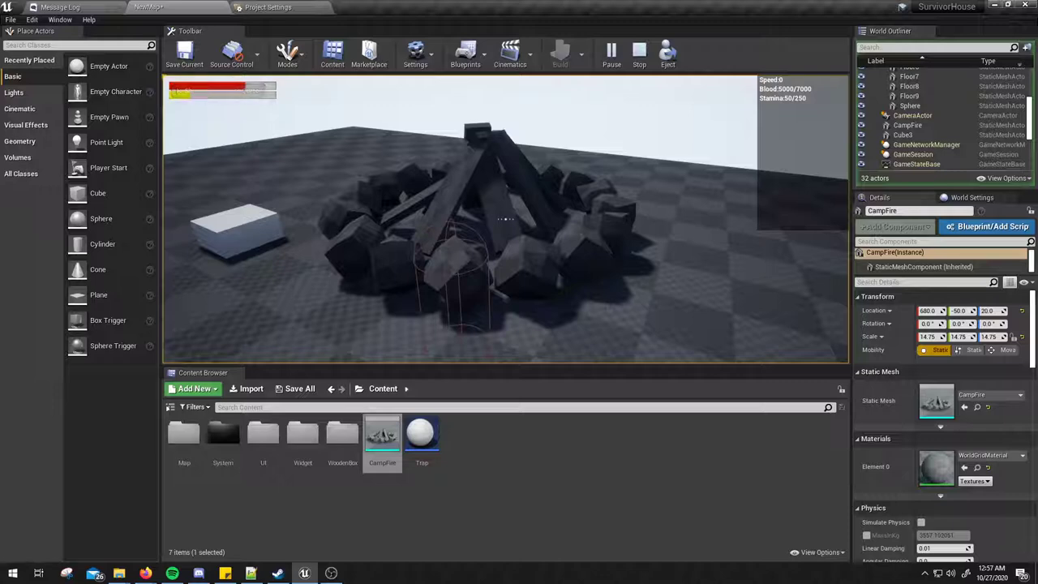
pyautogui.press('Escape')
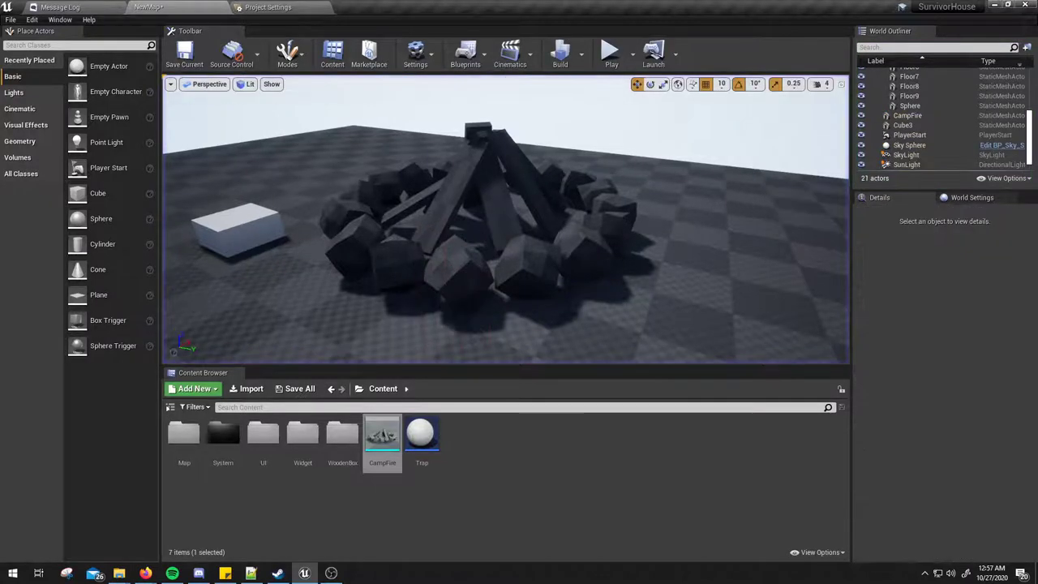
pyautogui.moveTo(959, 337); pyautogui.dragTo(933, 337)
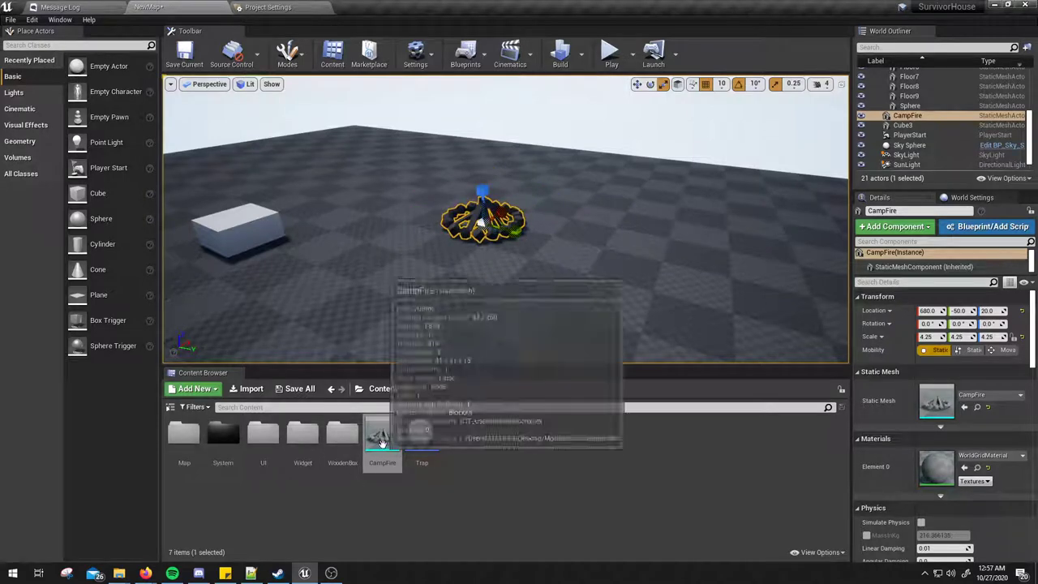
# Step: Delete the CampFire2 copy and the original campfire, then drop a fresh CampFire beside the Player Start
pyautogui.moveTo(382, 438); pyautogui.dragTo(552, 276)
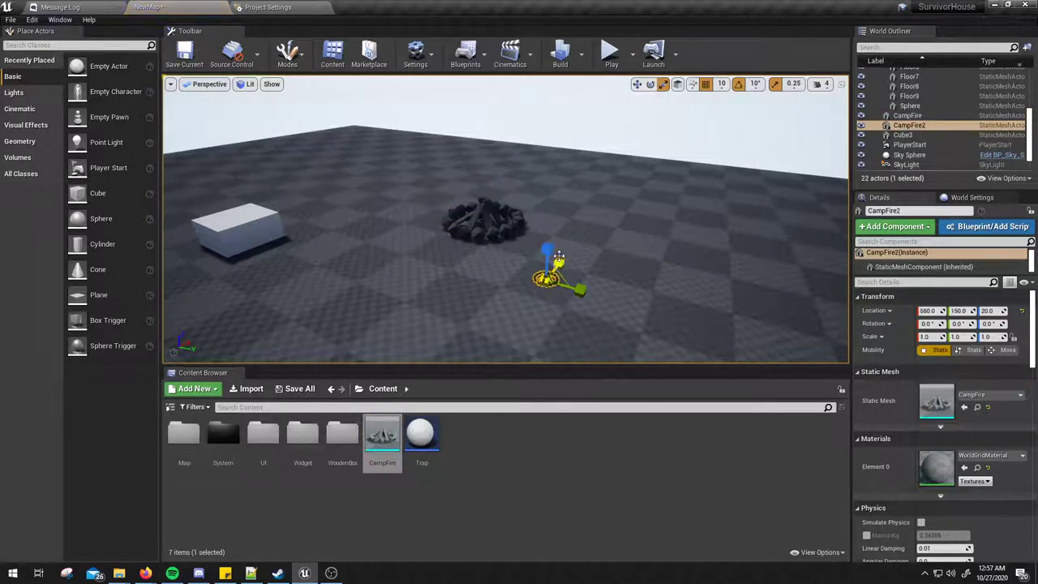
pyautogui.press('Delete')
pyautogui.click(480, 210)
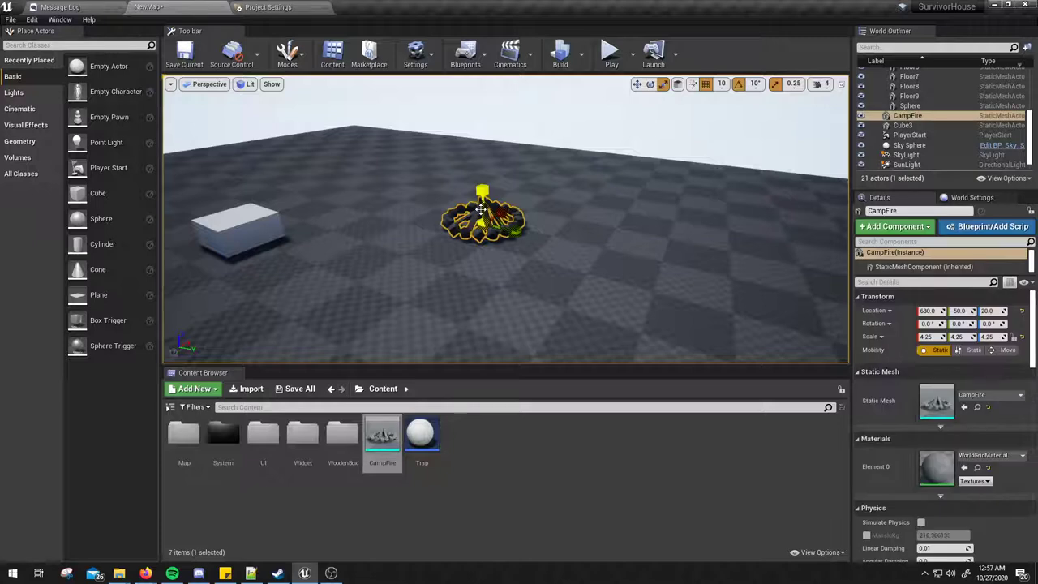
pyautogui.press('Delete')
pyautogui.moveTo(390, 437)
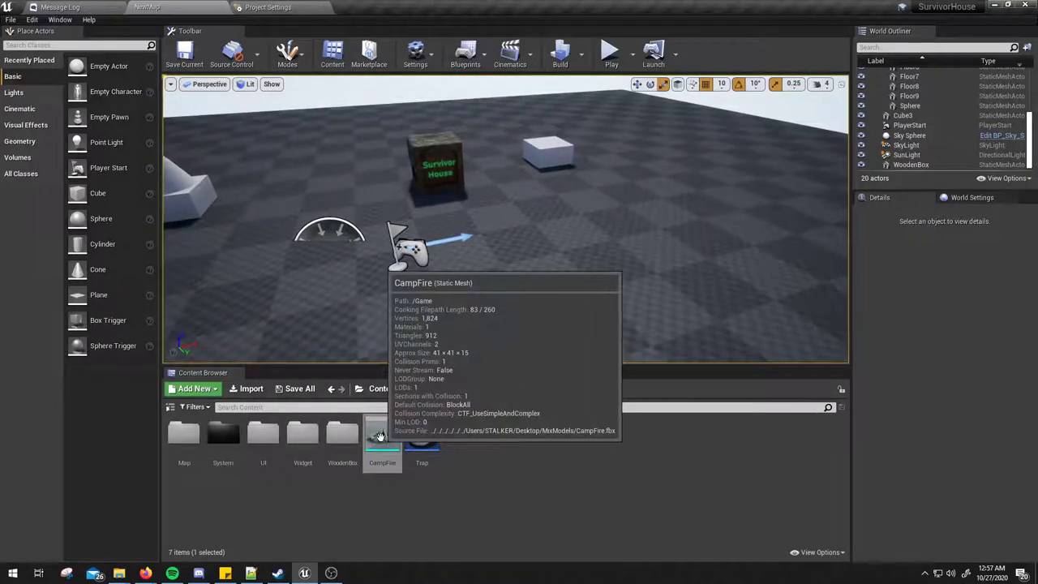
pyautogui.moveTo(381, 438); pyautogui.dragTo(514, 244)
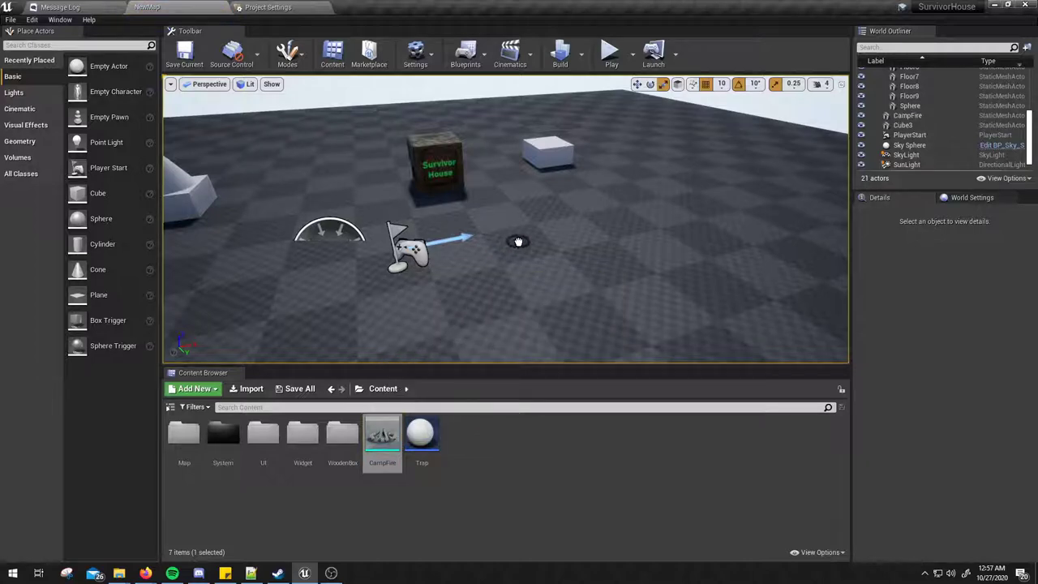
# Step: Scale the new campfire uniformly to 3.0 on X, Y and Z, then play the level
pyautogui.click(519, 241)
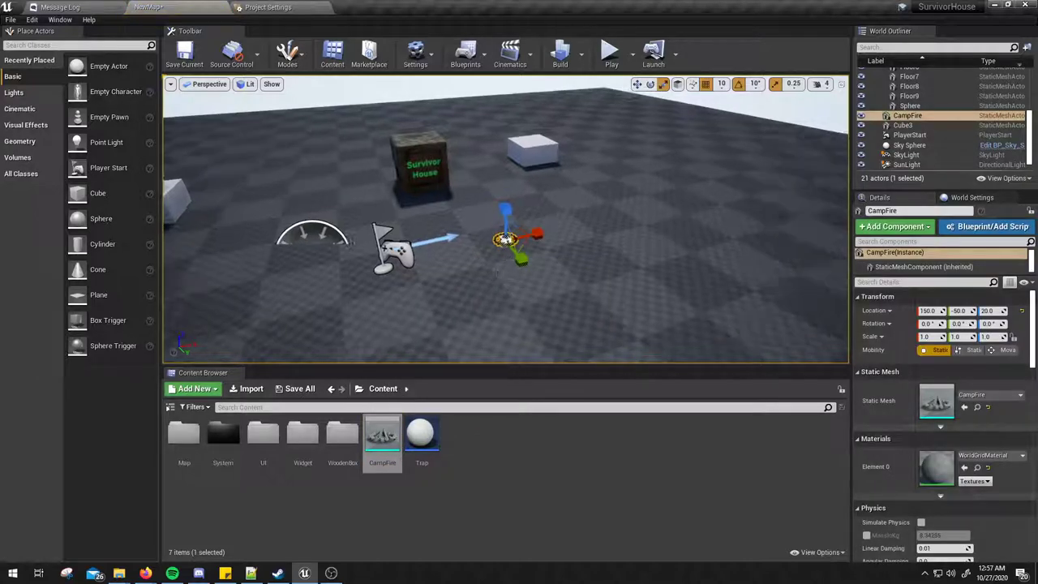
pyautogui.scroll(4, 519, 262)
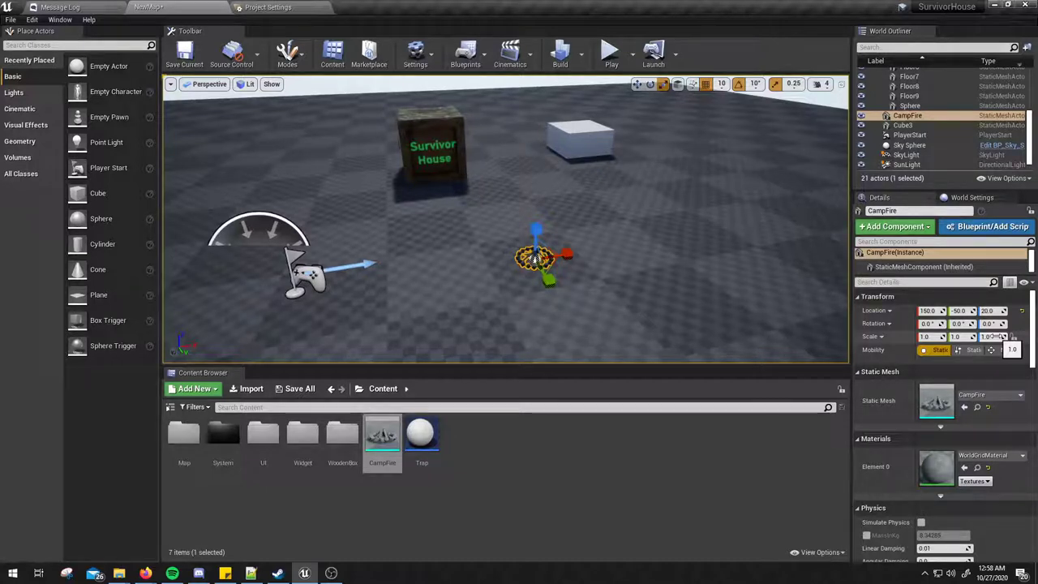
pyautogui.click(925, 336)
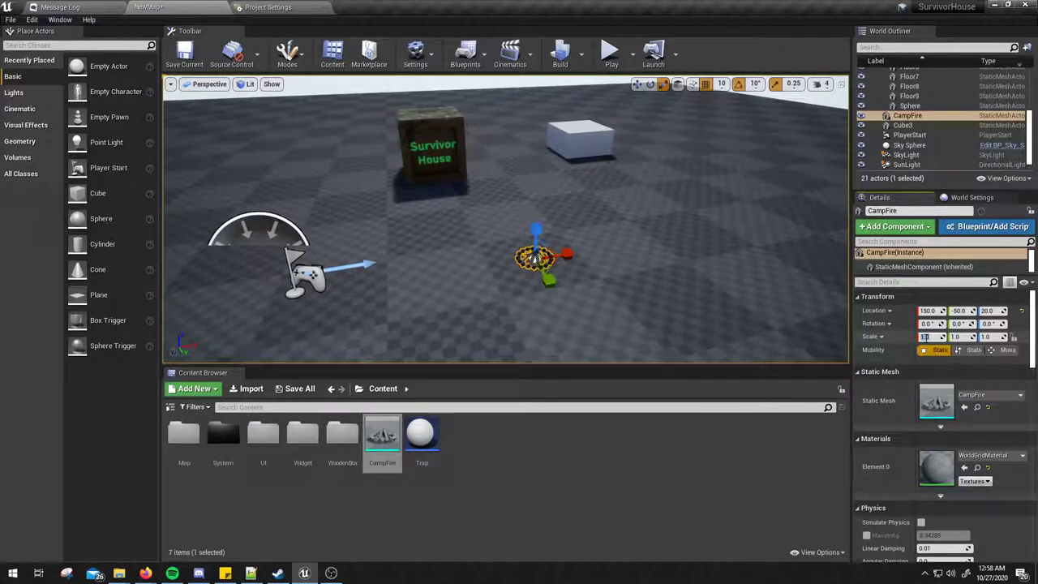
pyautogui.moveTo(748, 276); pyautogui.dragTo(690, 279, button='right')
pyautogui.moveTo(816, 323); pyautogui.dragTo(778, 324, button='right')
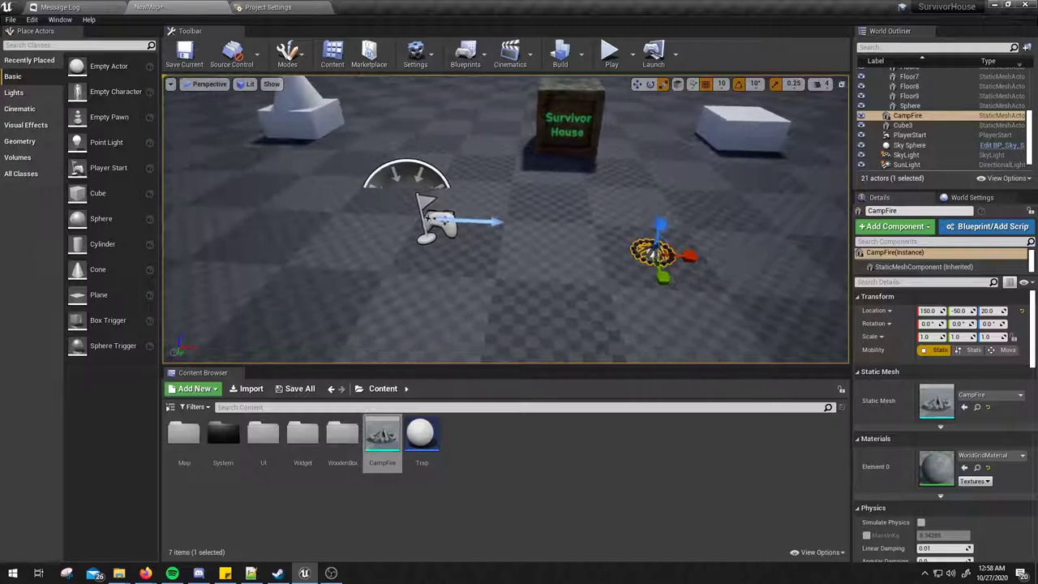
pyautogui.press('r')
pyautogui.moveTo(659, 245)
pyautogui.mouseDown()
pyautogui.moveTo(661, 253)
pyautogui.moveTo(659, 243)
pyautogui.mouseUp()
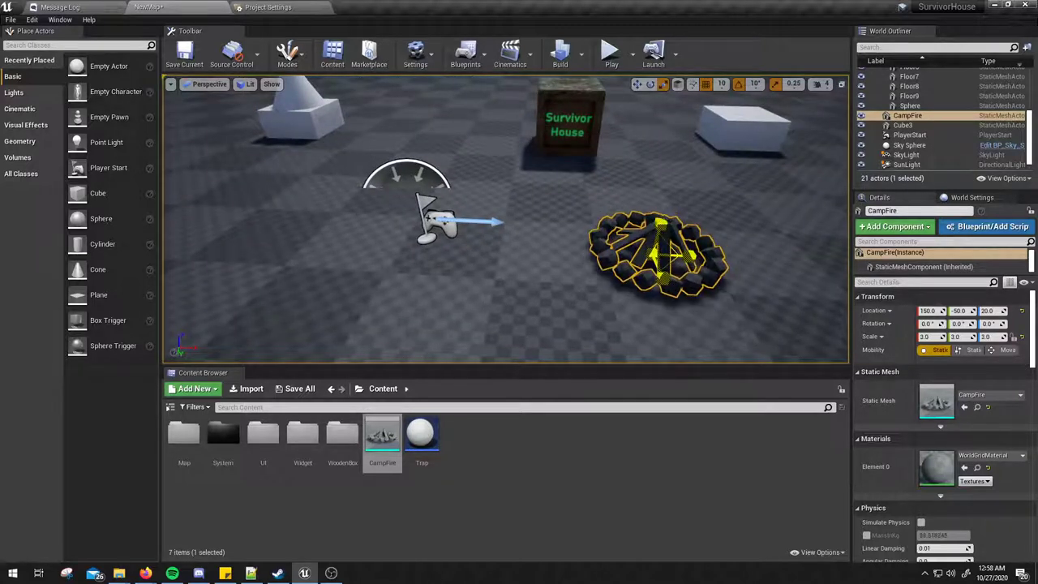
pyautogui.click(609, 53)
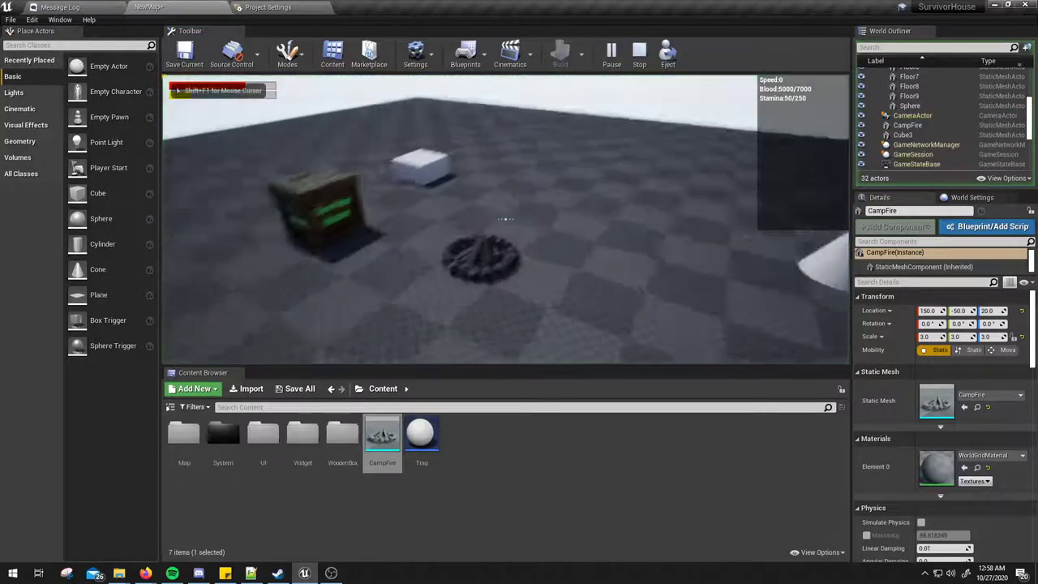
# Step: Walk the player up to the campfire, stop playing, and open the CampFire static mesh editor
pyautogui.press('w')
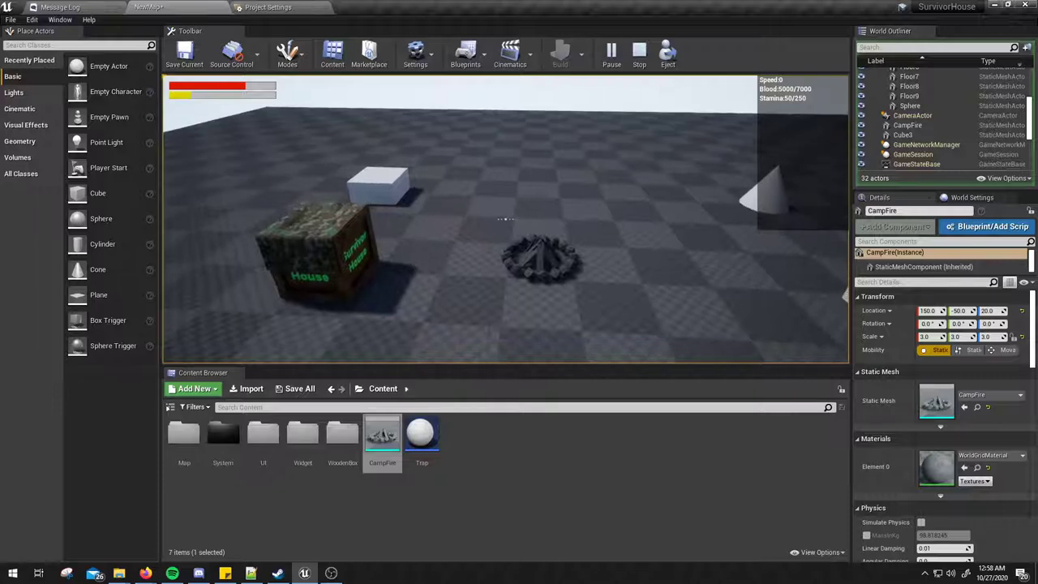
pyautogui.press('Escape')
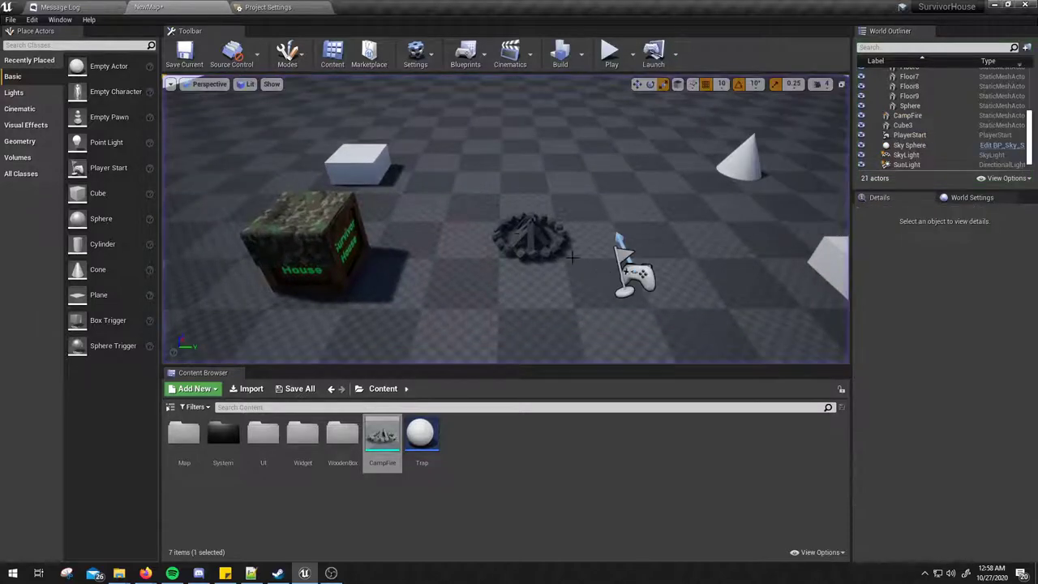
pyautogui.click(531, 235)
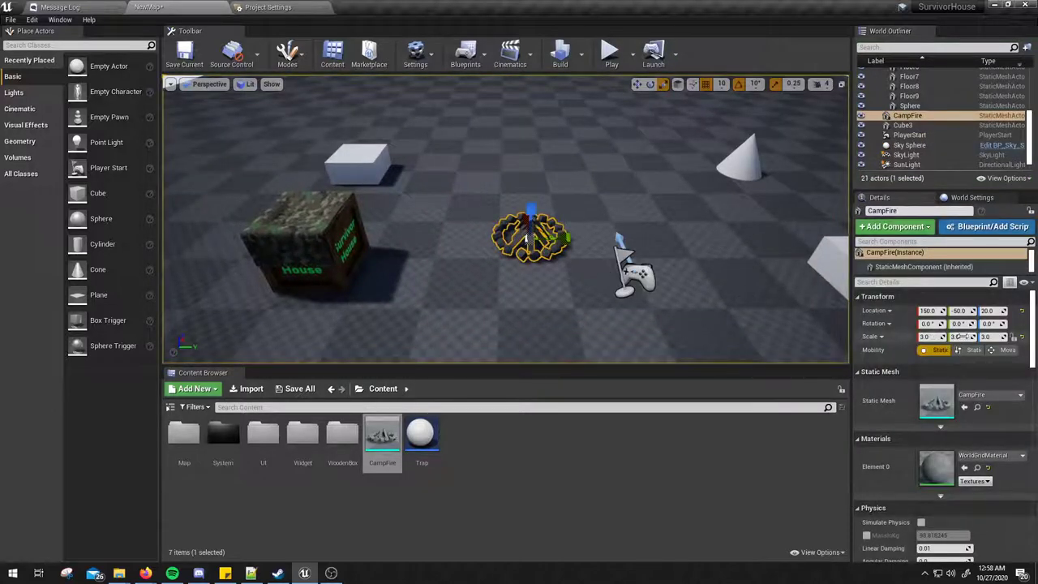
pyautogui.click(926, 337)
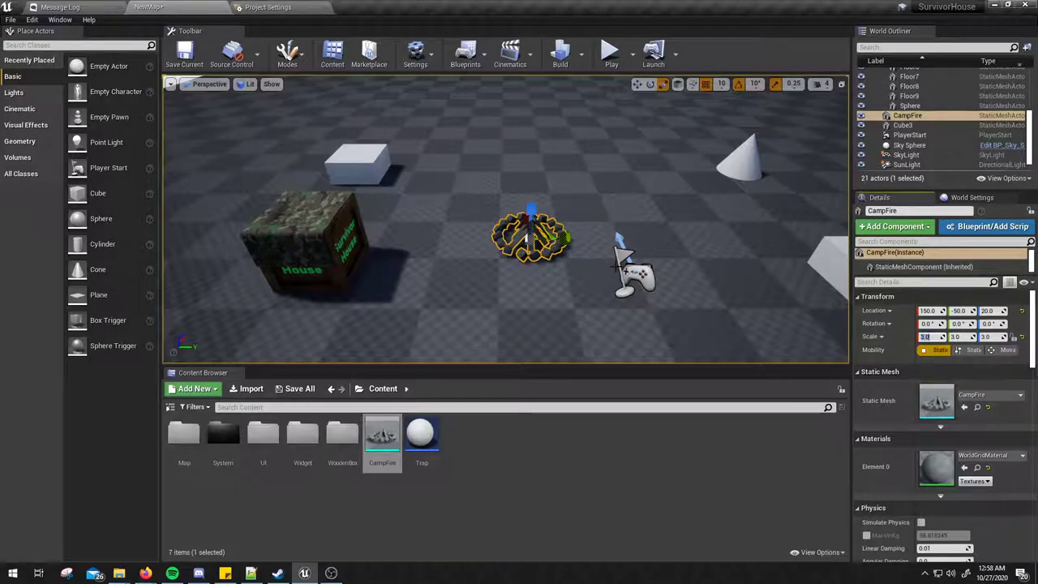
pyautogui.doubleClick(388, 437)
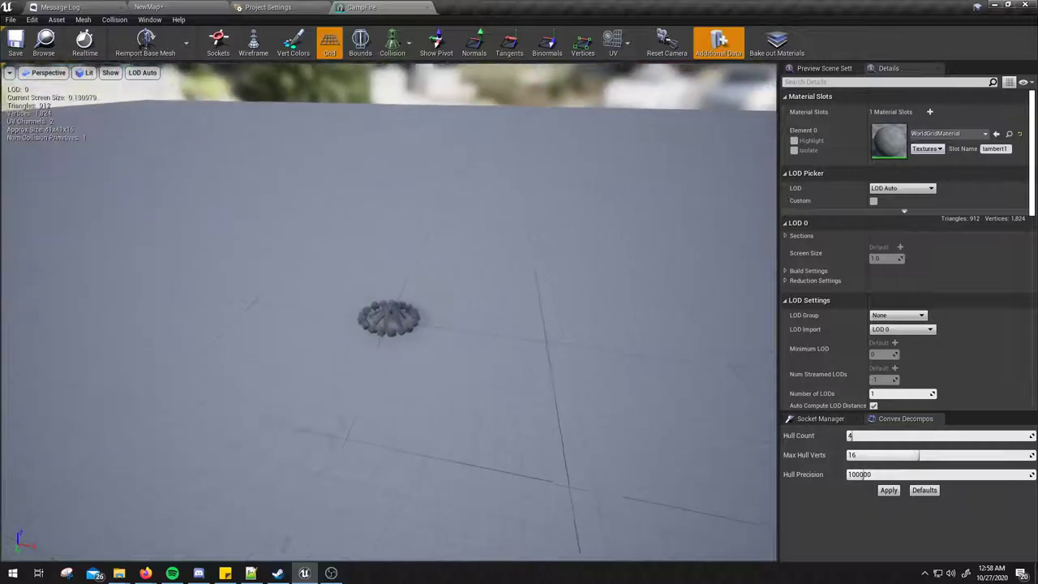
# Step: Orbit the CampFire preview and scroll the Details panel down to Import Settings > Transform
pyautogui.moveTo(544, 345); pyautogui.dragTo(474, 278)
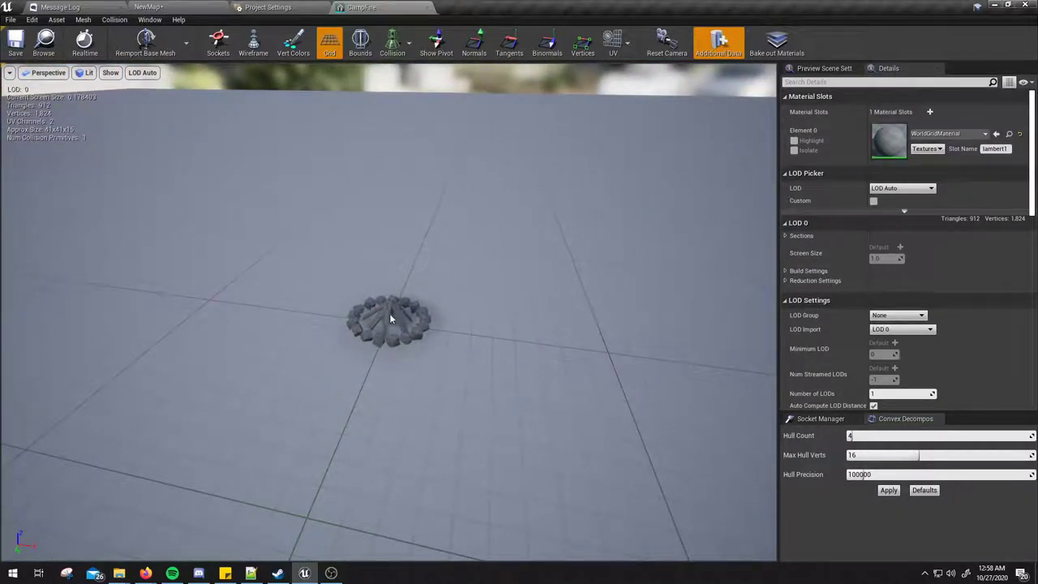
pyautogui.scroll(-1, 939, 341)
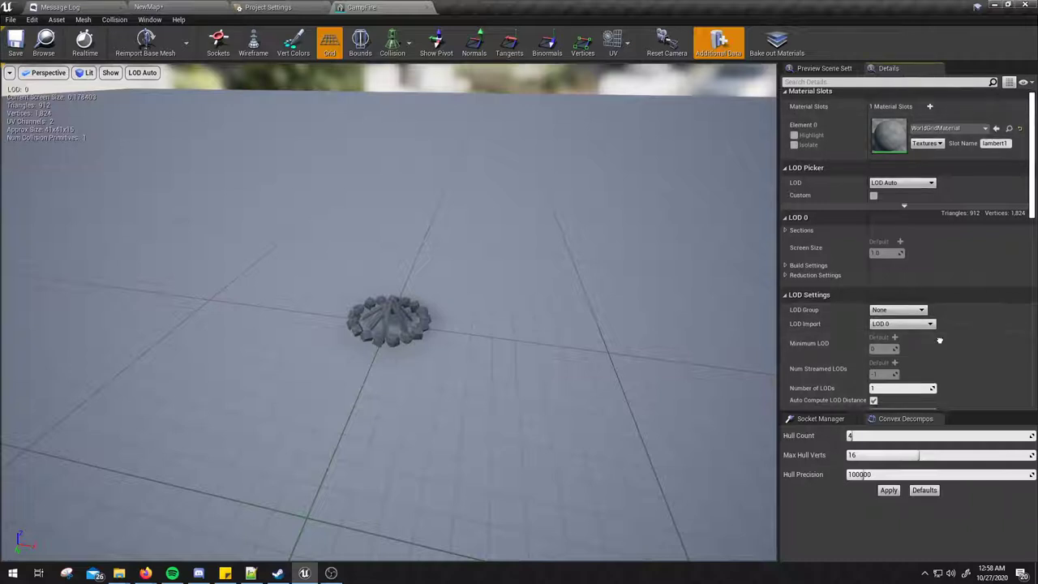
pyautogui.scroll(-5, 939, 341)
pyautogui.scroll(-5, 939, 137)
pyautogui.scroll(-5, 960, 281)
pyautogui.scroll(-3, 960, 204)
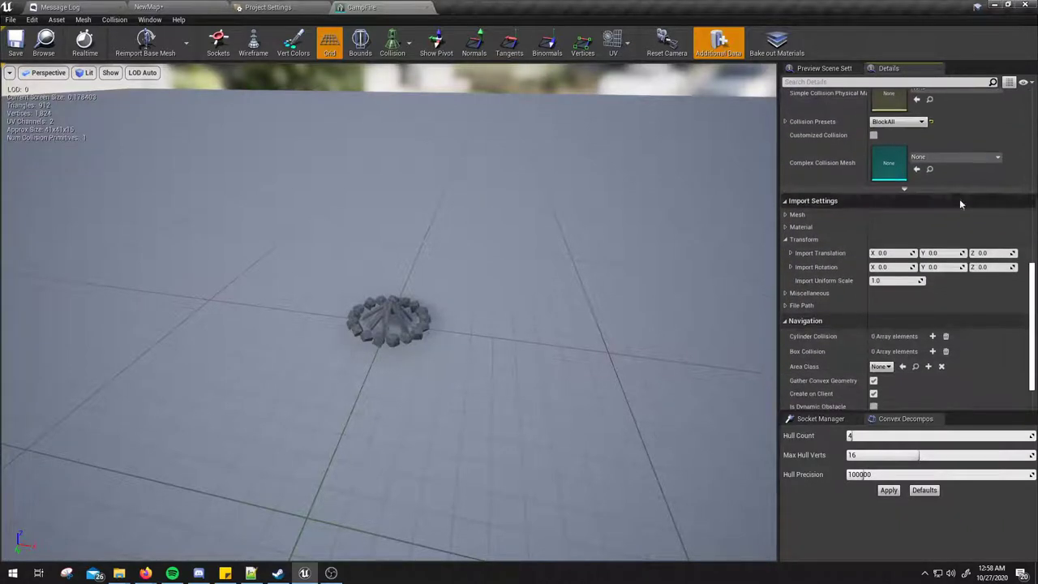
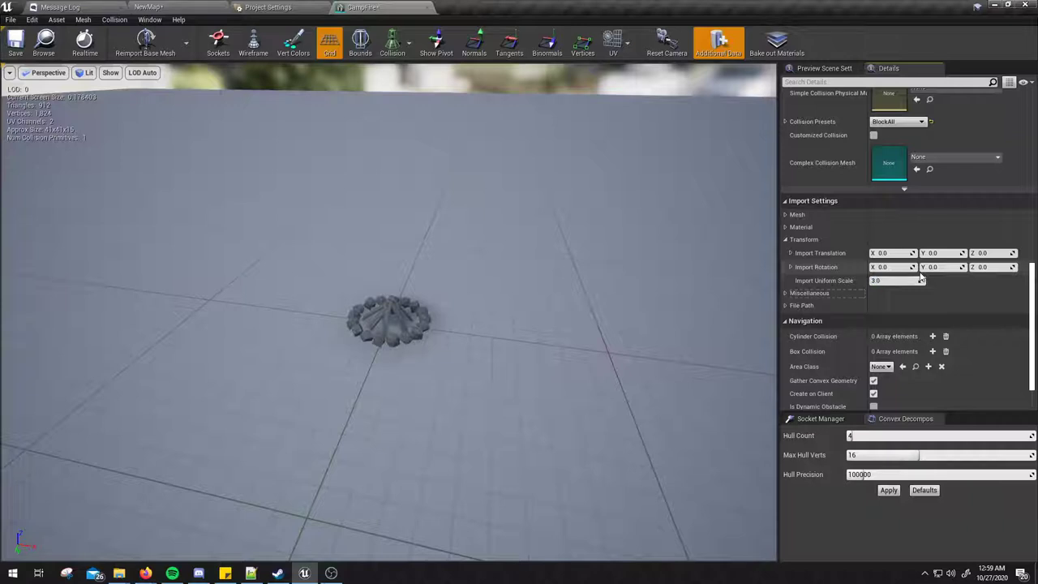
# Step: Reimport the CampFire mesh at 3.0 uniform scale and return to the NewMap level
pyautogui.click(151, 57)
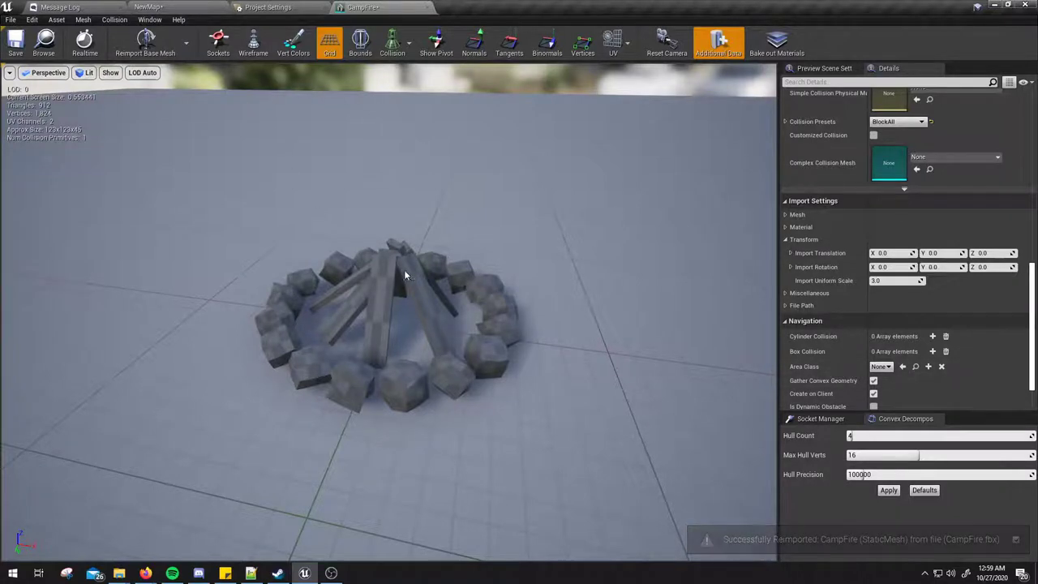
pyautogui.click(149, 7)
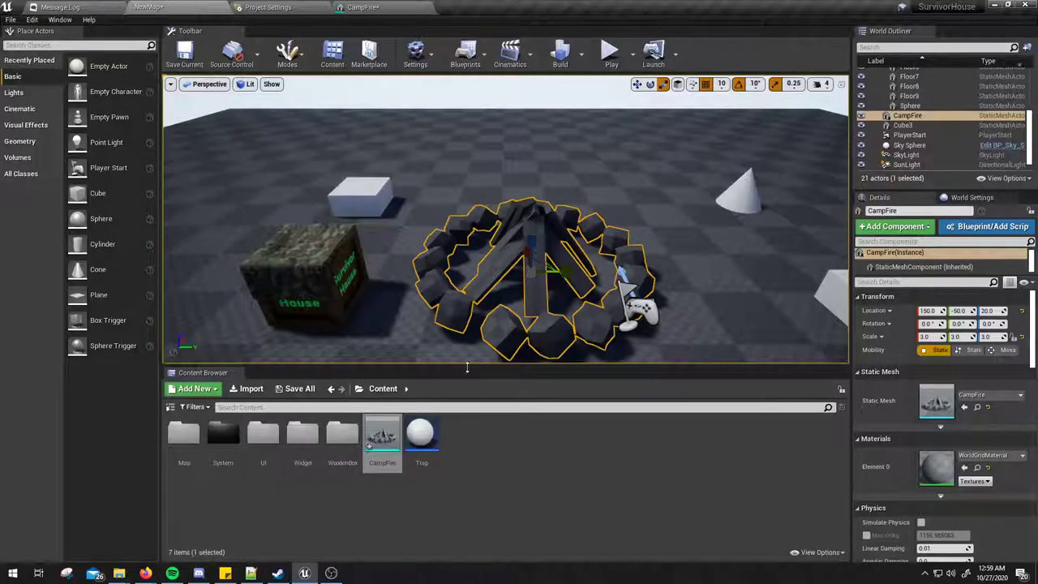
# Step: Swap the oversized campfire for a freshly placed CampFire and start a Play-In-Editor test
pyautogui.keyDown('alt'); pyautogui.moveTo(520, 243); pyautogui.dragTo(389, 244); pyautogui.keyUp('alt')
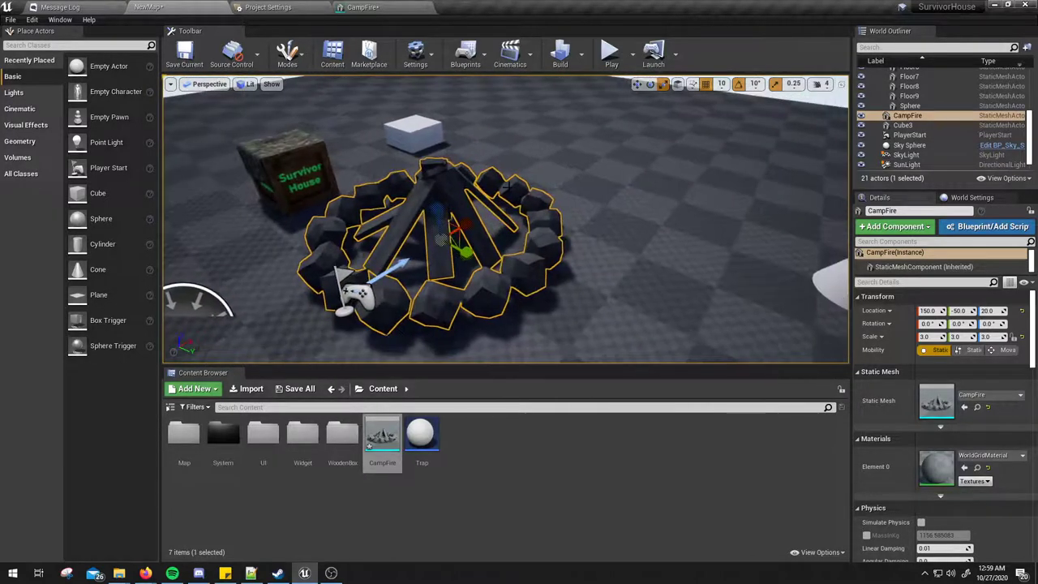
pyautogui.press('Delete')
pyautogui.moveTo(382, 436); pyautogui.dragTo(480, 226)
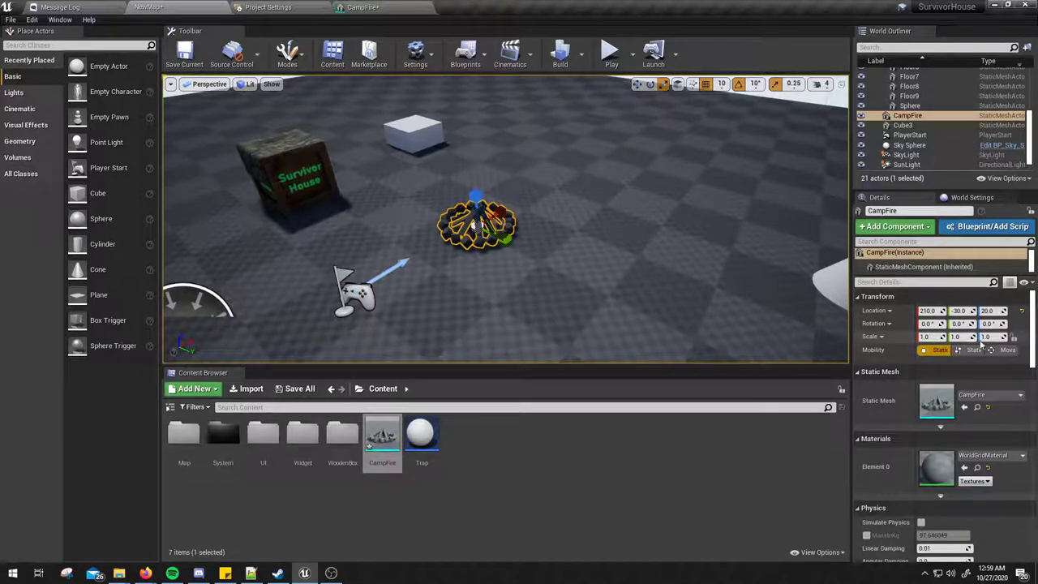
pyautogui.click(610, 54)
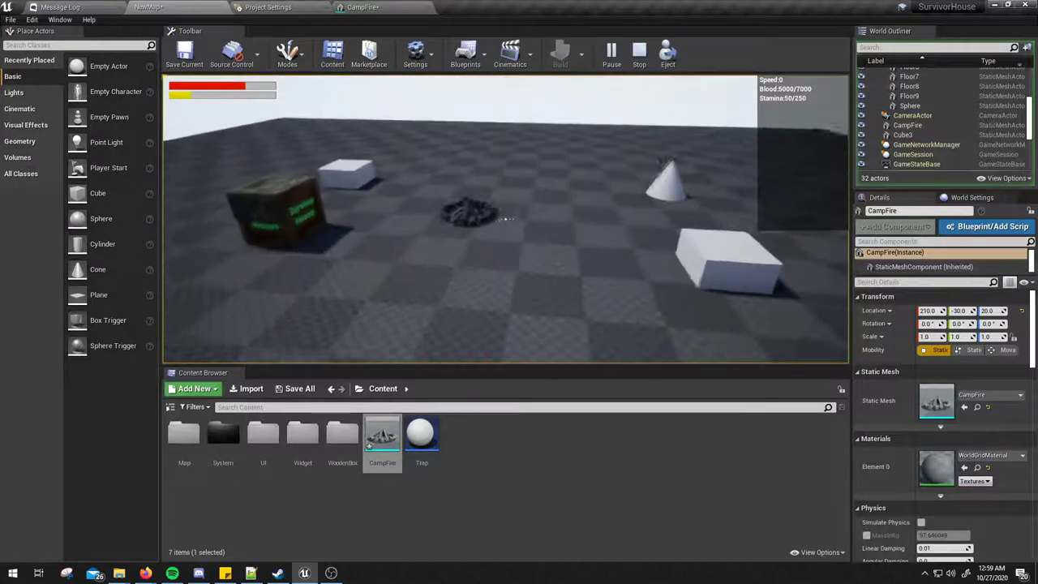
# Step: End the Play-In-Editor session and delete the CampFire actor from the level
pyautogui.press('Escape')
pyautogui.click(444, 215)
pyautogui.press('Delete')
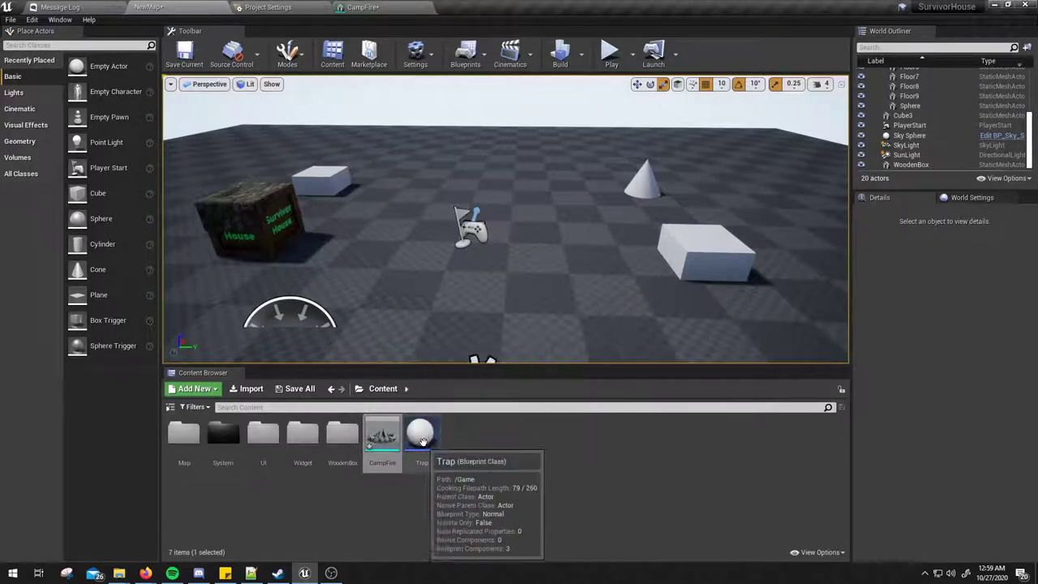
# Step: Open the Trap blueprint and delete its damage SET nodes and the Damage variable
pyautogui.doubleClick(428, 439)
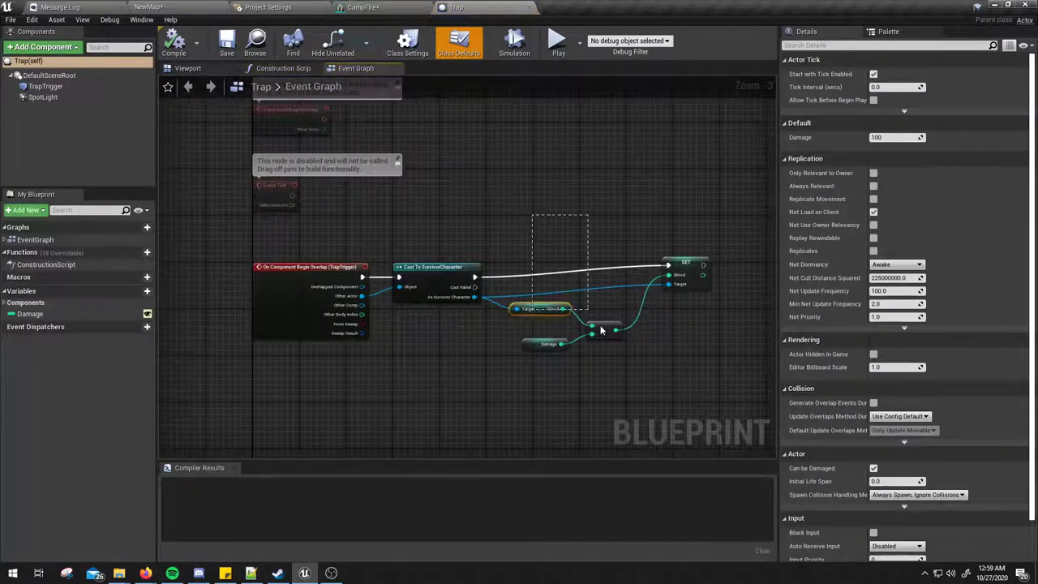
pyautogui.moveTo(601, 330); pyautogui.dragTo(712, 405)
pyautogui.press('Delete')
pyautogui.click(33, 314)
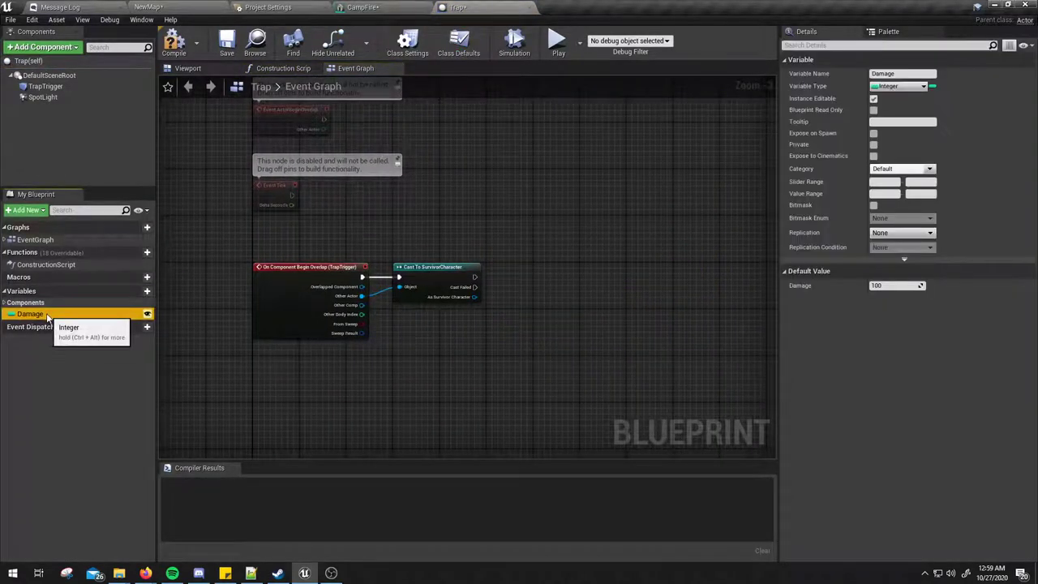
pyautogui.press('Delete')
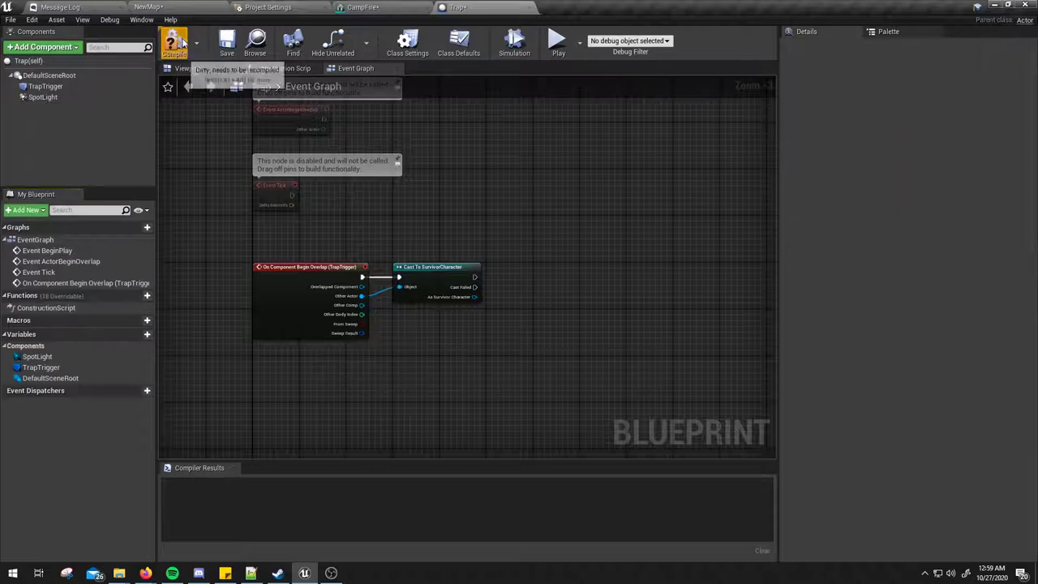
# Step: Compile the Trap blueprint and bring up its 3D component viewport
pyautogui.click(173, 40)
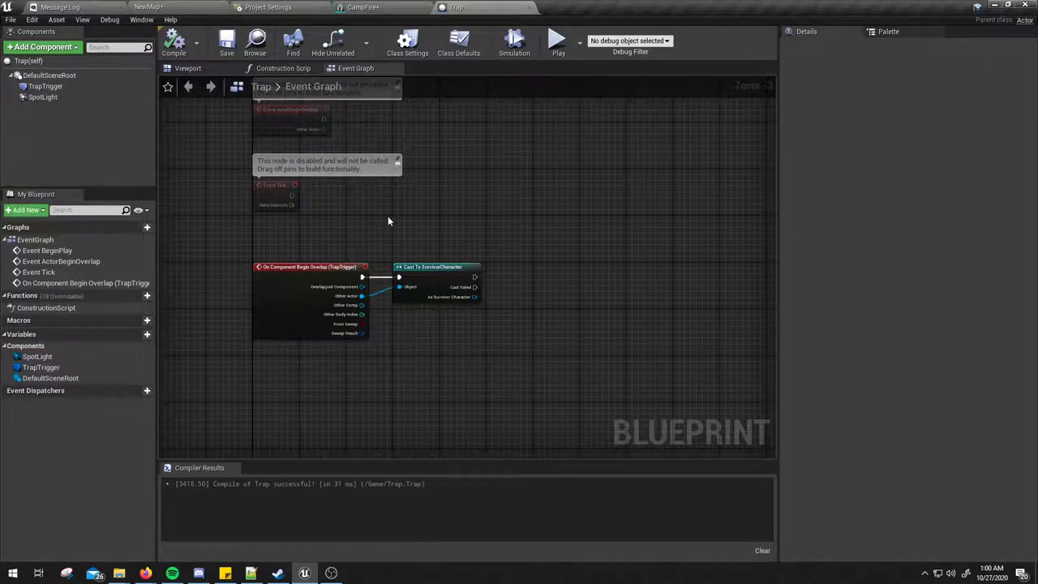
pyautogui.moveTo(388, 215); pyautogui.dragTo(436, 241, button='right')
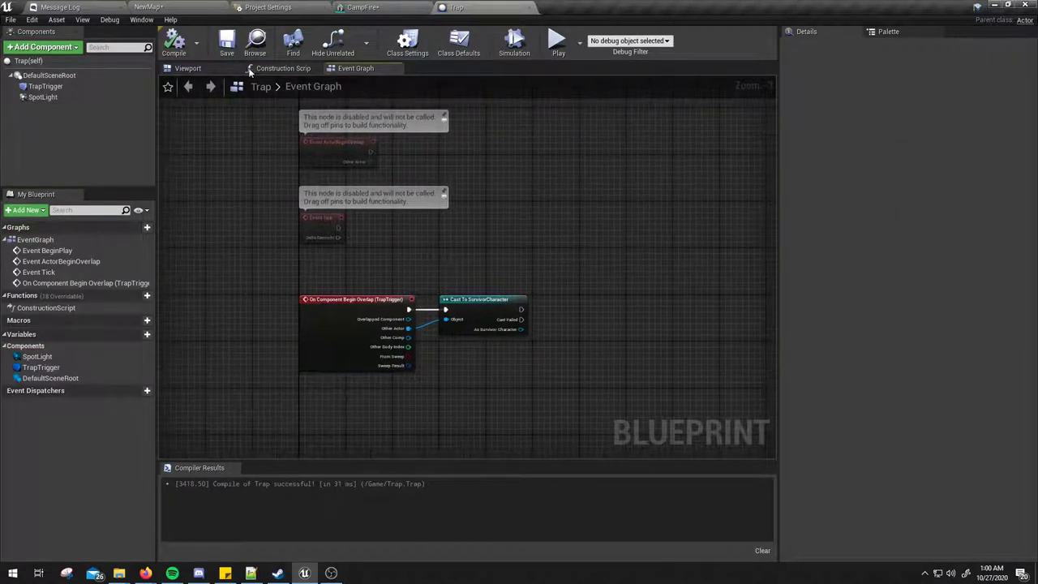
pyautogui.click(187, 68)
pyautogui.moveTo(410, 222)
pyautogui.mouseDown()
pyautogui.moveTo(411, 194)
pyautogui.moveTo(376, 235)
pyautogui.mouseUp()
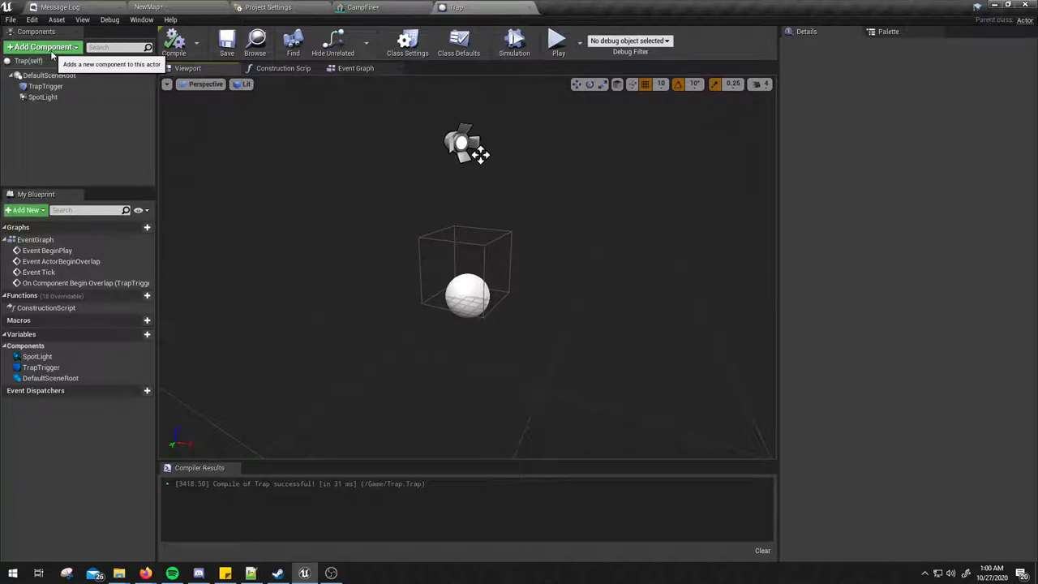
# Step: Add a Static Mesh component to the Trap blueprint and name it TrapMesh
pyautogui.click(52, 55)
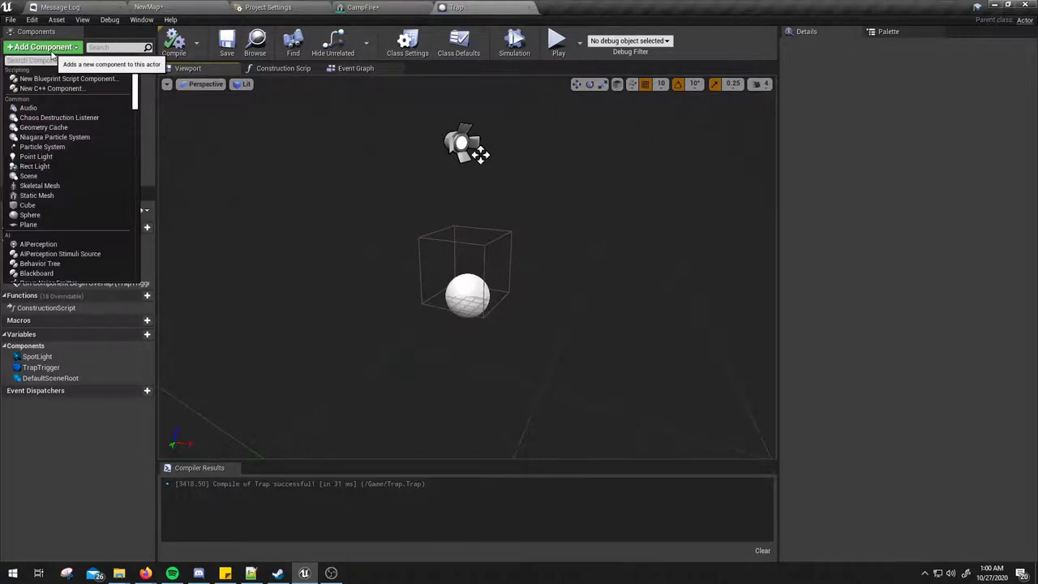
pyautogui.click(49, 50)
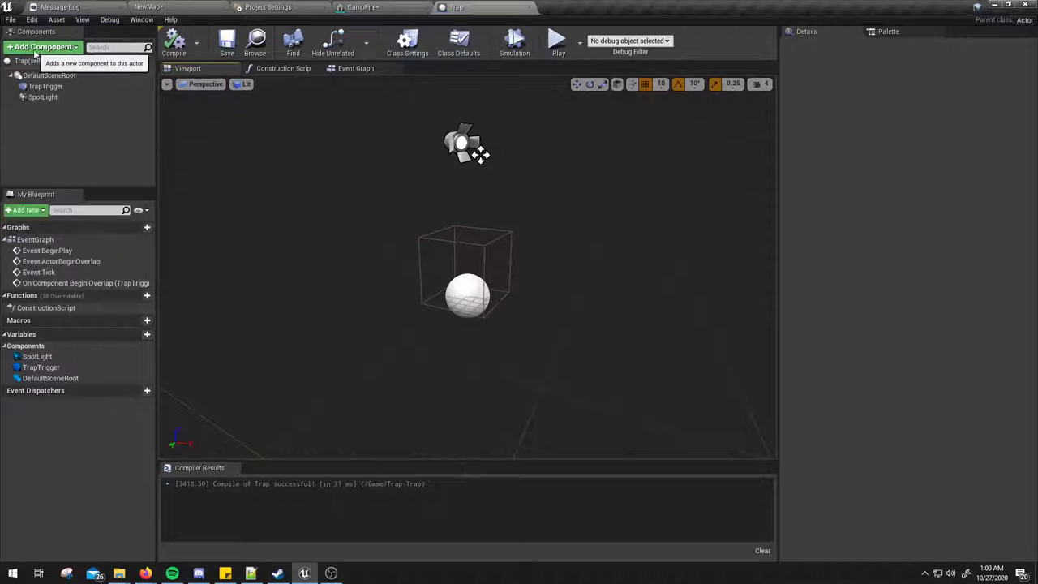
pyautogui.click(49, 51)
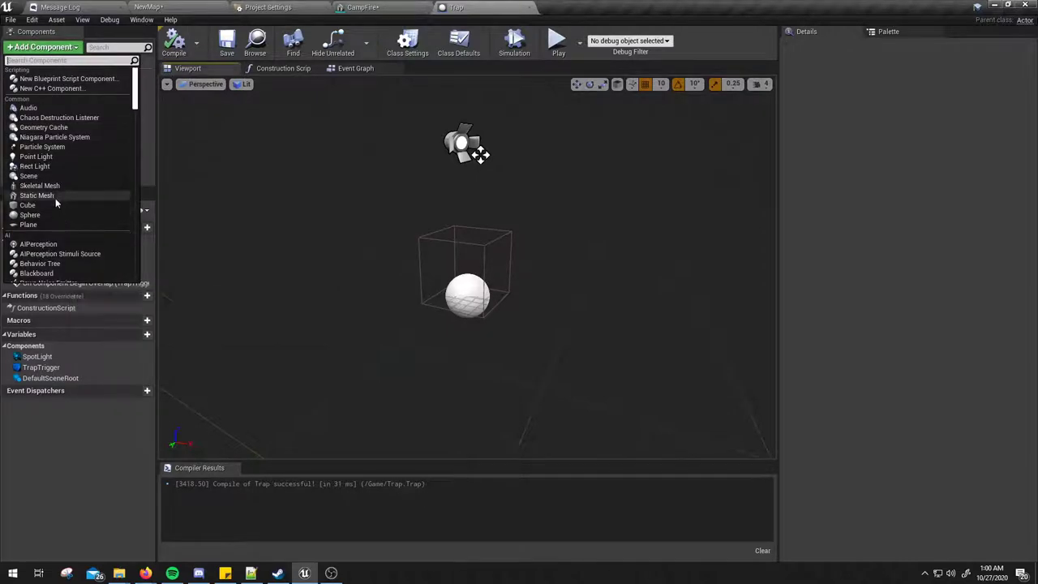
pyautogui.click(56, 199)
pyautogui.write('TrapMes')
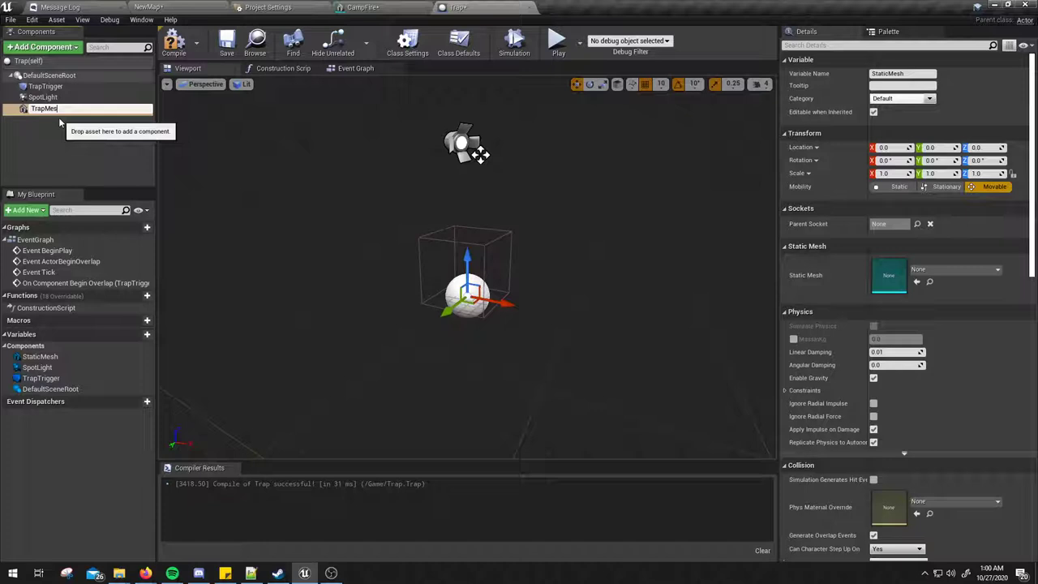
pyautogui.write('h')
pyautogui.press('Return')
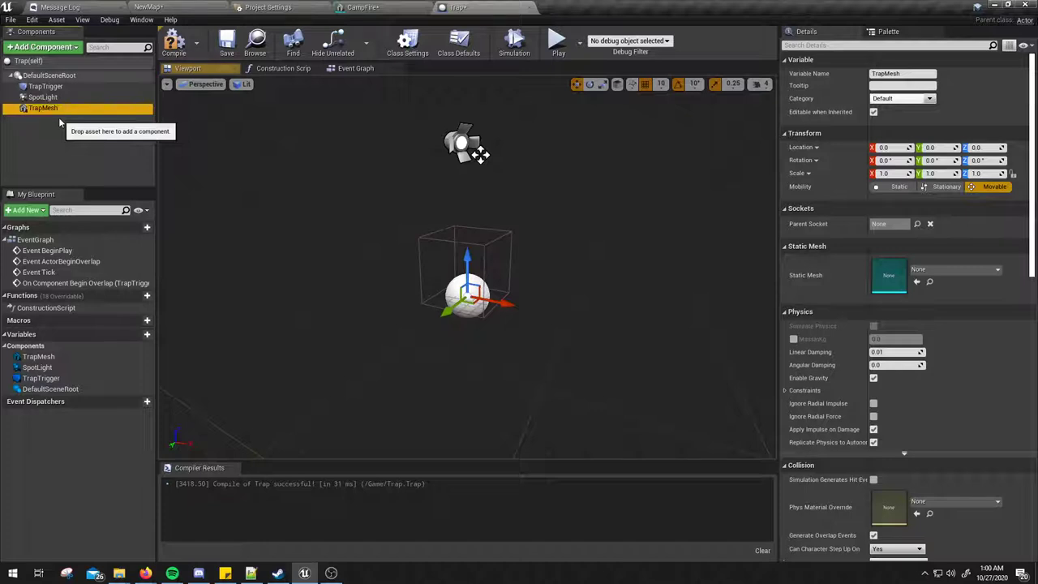
# Step: Assign the CampFire mesh to TrapMesh and inspect it in the viewport
pyautogui.click(953, 269)
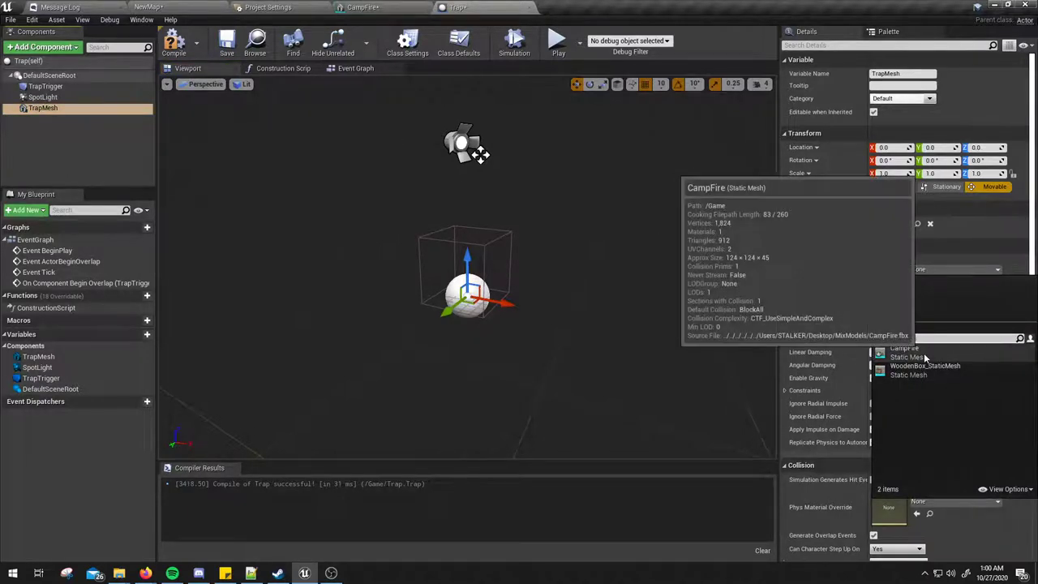
pyautogui.click(925, 358)
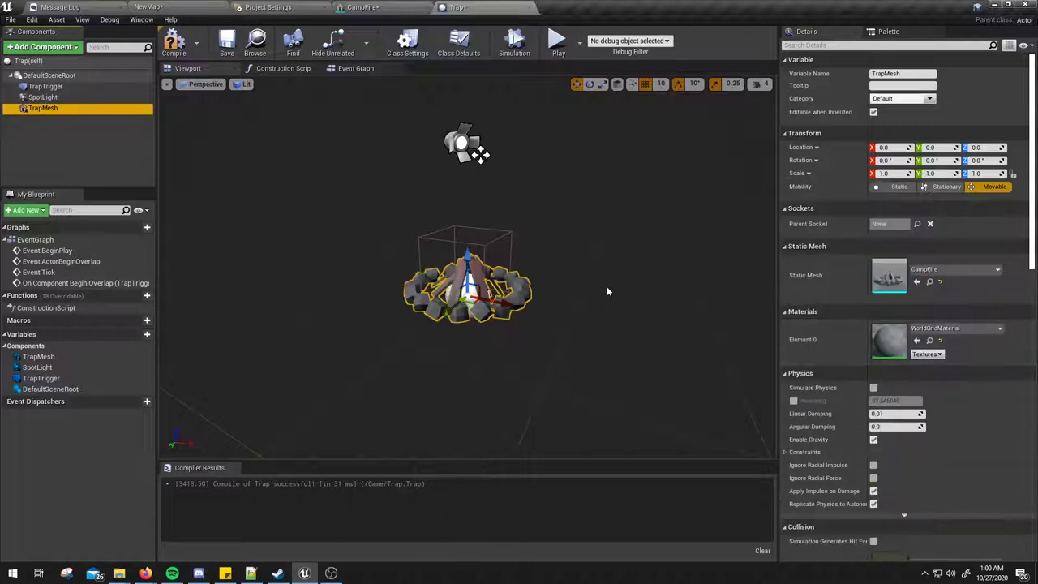
pyautogui.moveTo(607, 292)
pyautogui.mouseDown()
pyautogui.moveTo(608, 324)
pyautogui.moveTo(608, 292)
pyautogui.mouseUp()
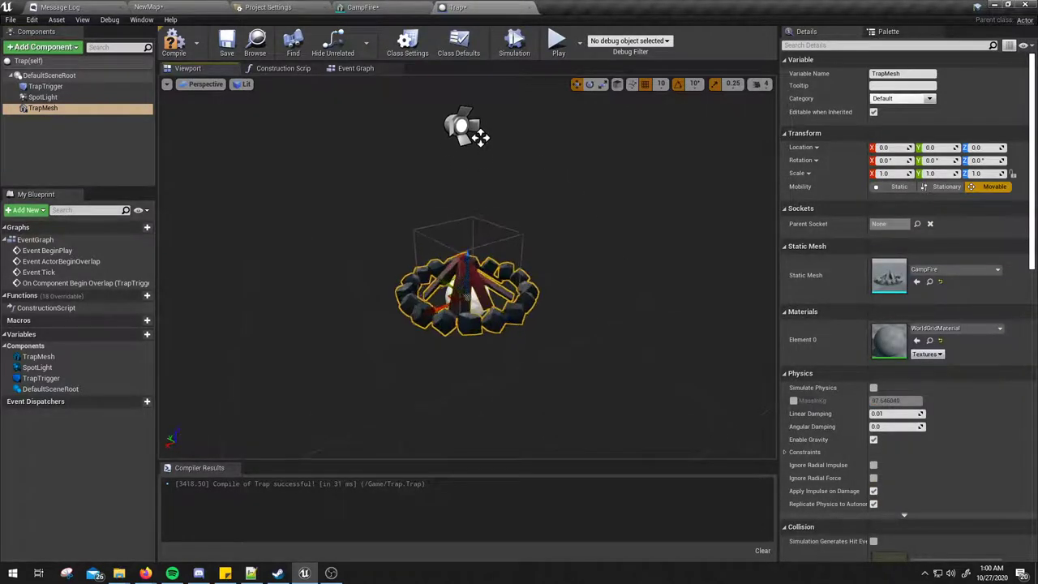
pyautogui.moveTo(514, 321); pyautogui.dragTo(514, 304)
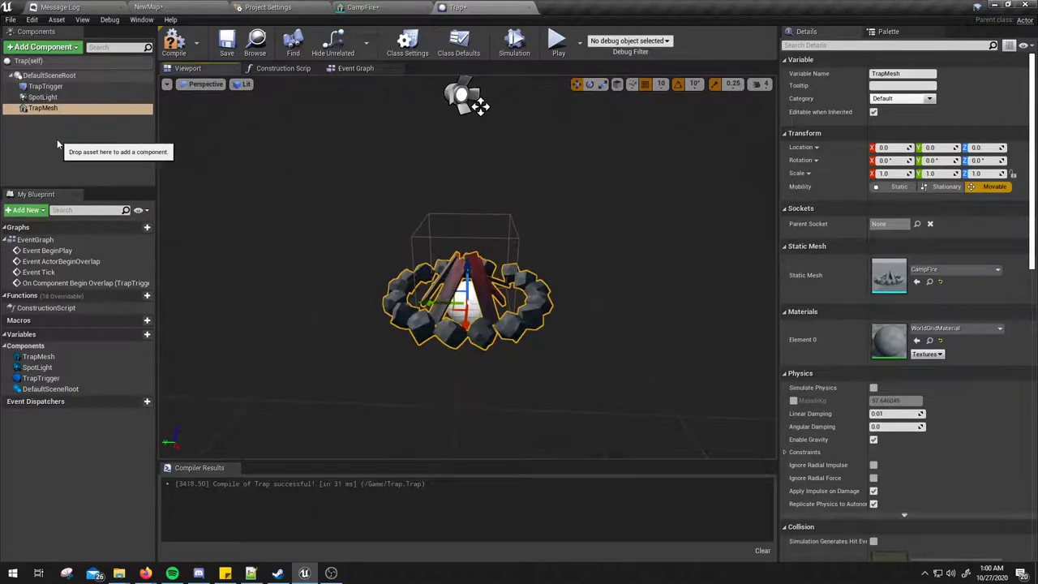
pyautogui.click(55, 110)
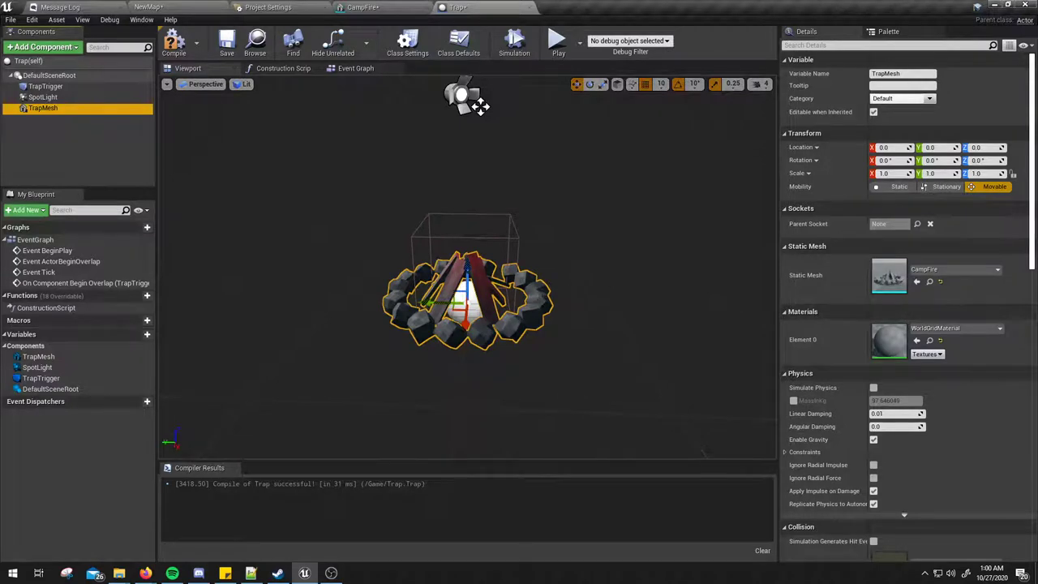
pyautogui.moveTo(592, 276); pyautogui.dragTo(592, 300)
pyautogui.click(529, 226)
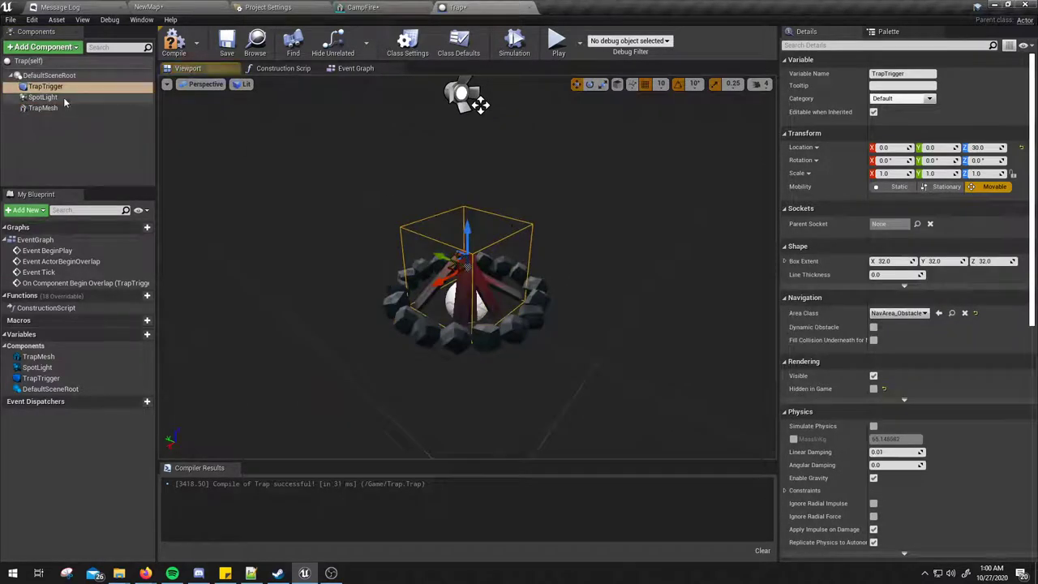
# Step: Delete the TrapTrigger component and its overlap and cast nodes from the Event Graph
pyautogui.click(42, 96)
pyautogui.press('Delete')
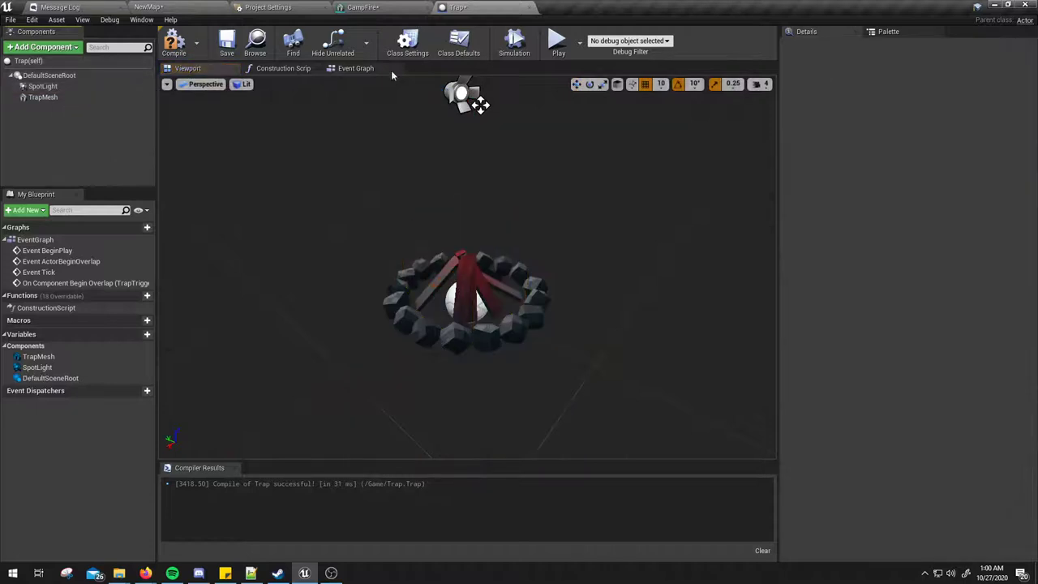
pyautogui.click(357, 68)
pyautogui.moveTo(511, 308); pyautogui.dragTo(498, 328)
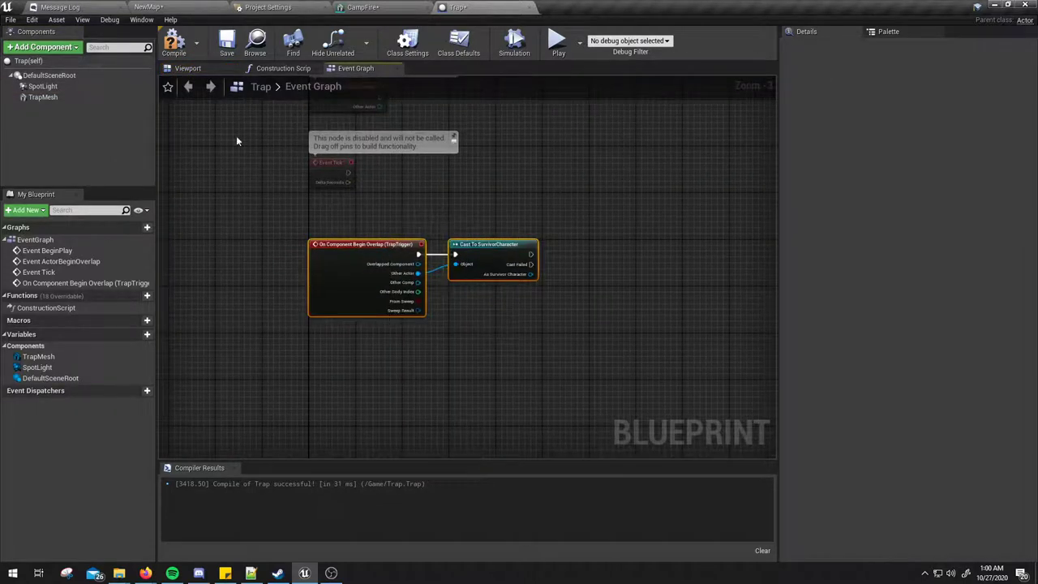
pyautogui.press('Delete')
# Step: Recompile the Trap blueprint and return to its 3D viewport
pyautogui.click(174, 42)
pyautogui.moveTo(403, 189); pyautogui.dragTo(423, 288, button='right')
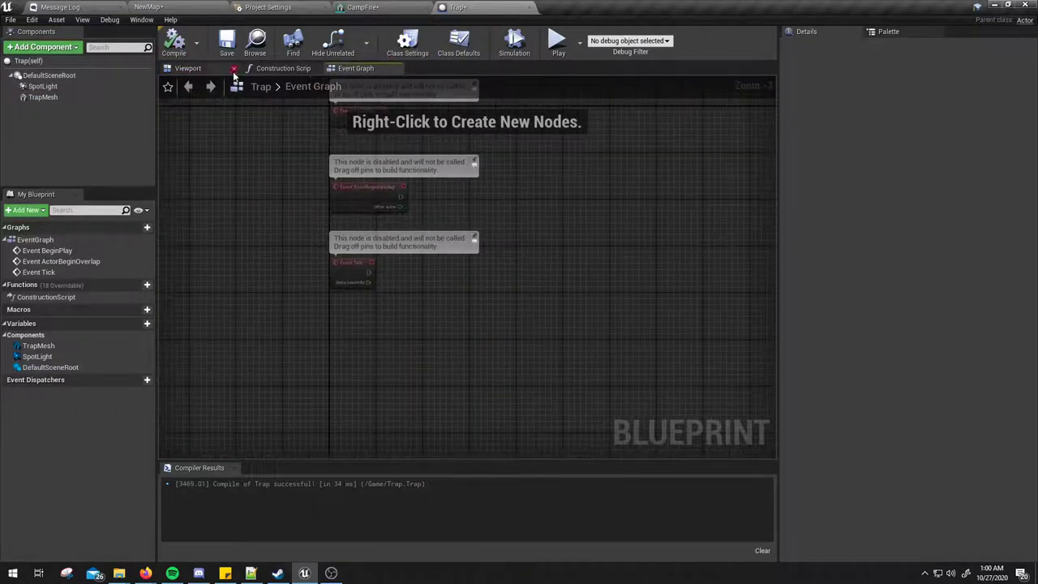
pyautogui.click(209, 68)
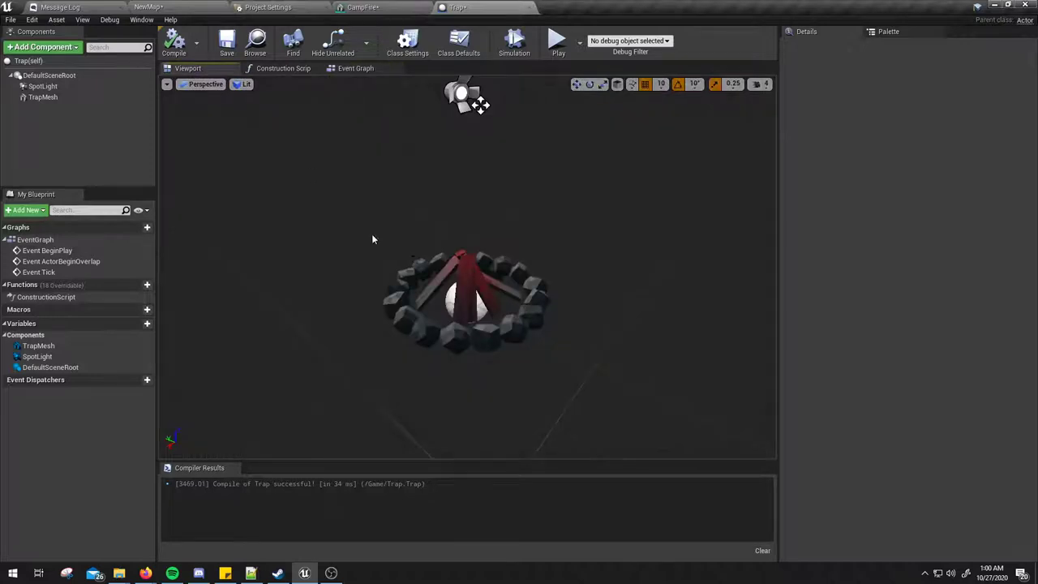
# Step: Add a Sphere Collision component (radius 32) to the Trap around the campfire
pyautogui.moveTo(371, 236); pyautogui.dragTo(430, 244)
pyautogui.click(47, 48)
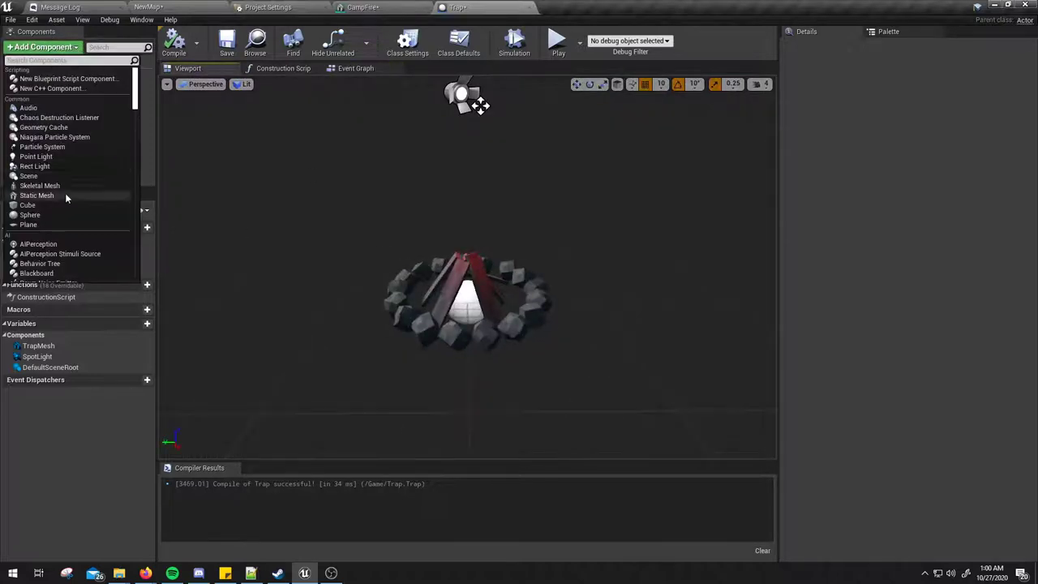
pyautogui.scroll(-5, 67, 199)
pyautogui.scroll(-3, 66, 212)
pyautogui.scroll(-2, 61, 217)
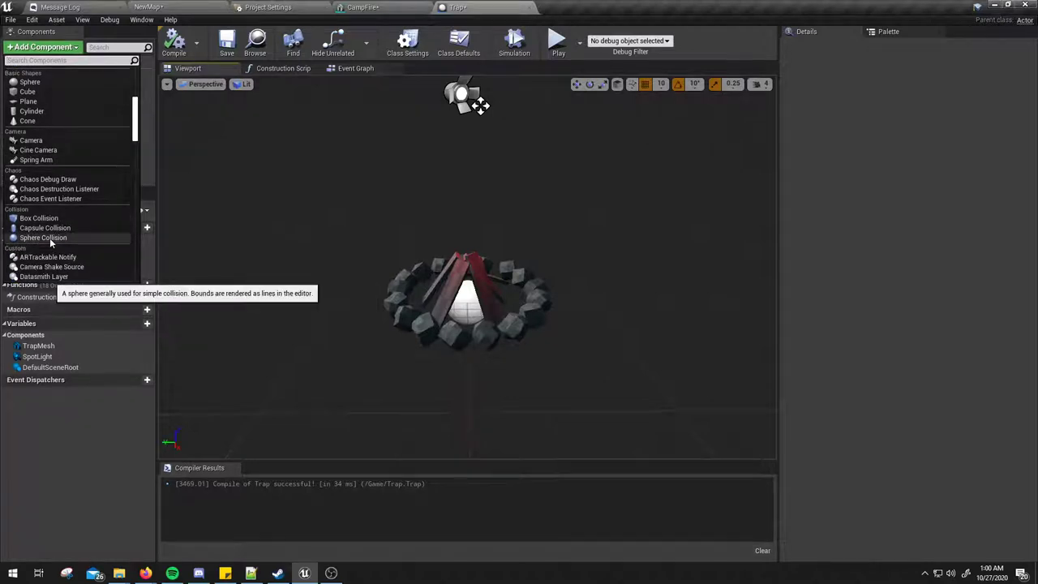
pyautogui.click(50, 237)
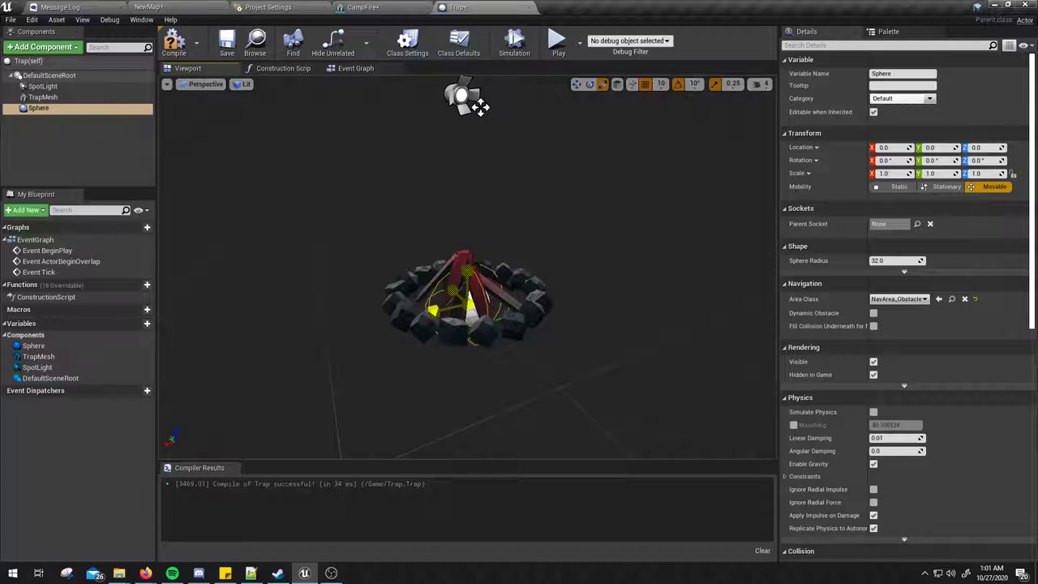
# Step: Scale the Sphere to 2, 2, 4.25, raise it to Z 20, and orbit to check the fit
pyautogui.write('2')
pyautogui.press('Return')
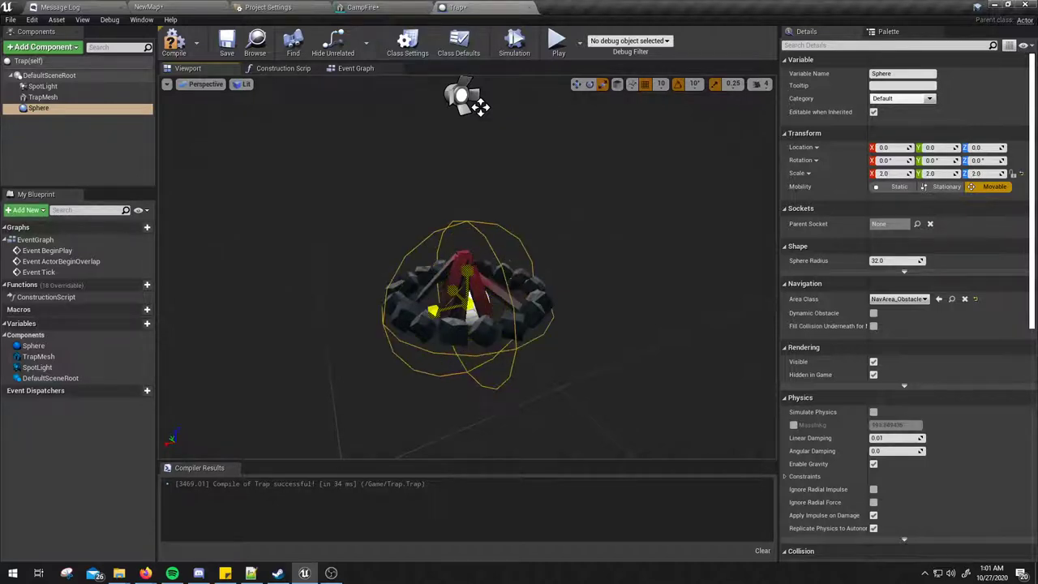
pyautogui.moveTo(466, 308); pyautogui.dragTo(605, 295)
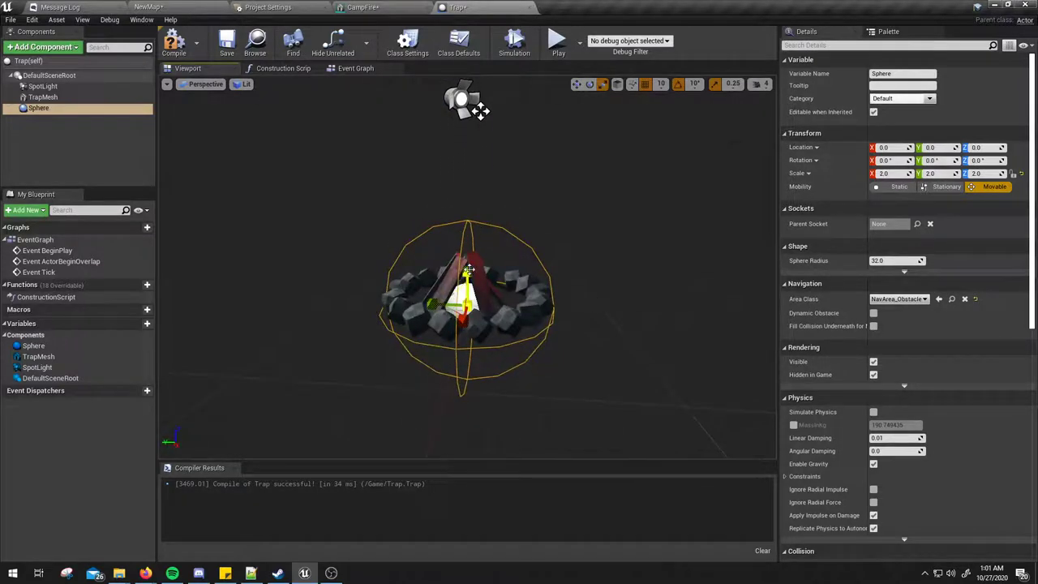
pyautogui.moveTo(468, 272); pyautogui.dragTo(449, 290)
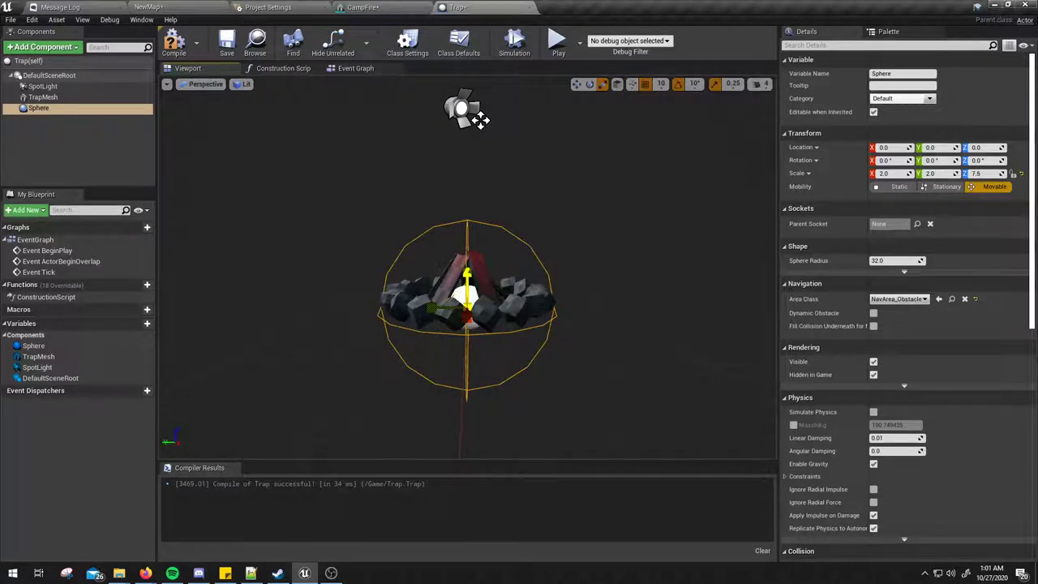
pyautogui.moveTo(433, 257)
pyautogui.mouseDown()
pyautogui.moveTo(411, 255)
pyautogui.moveTo(466, 239)
pyautogui.mouseUp()
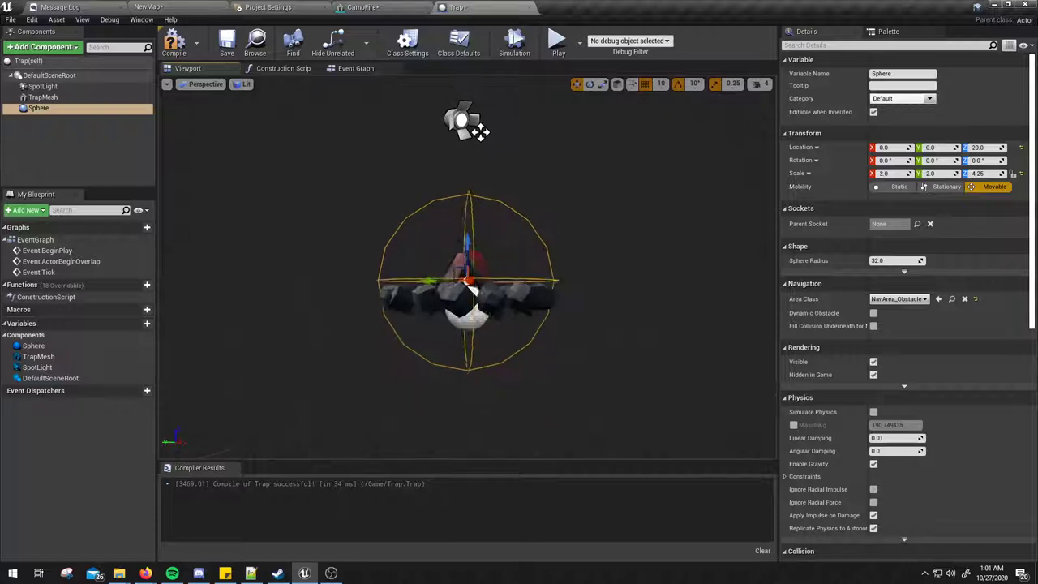
pyautogui.moveTo(557, 250); pyautogui.dragTo(573, 252)
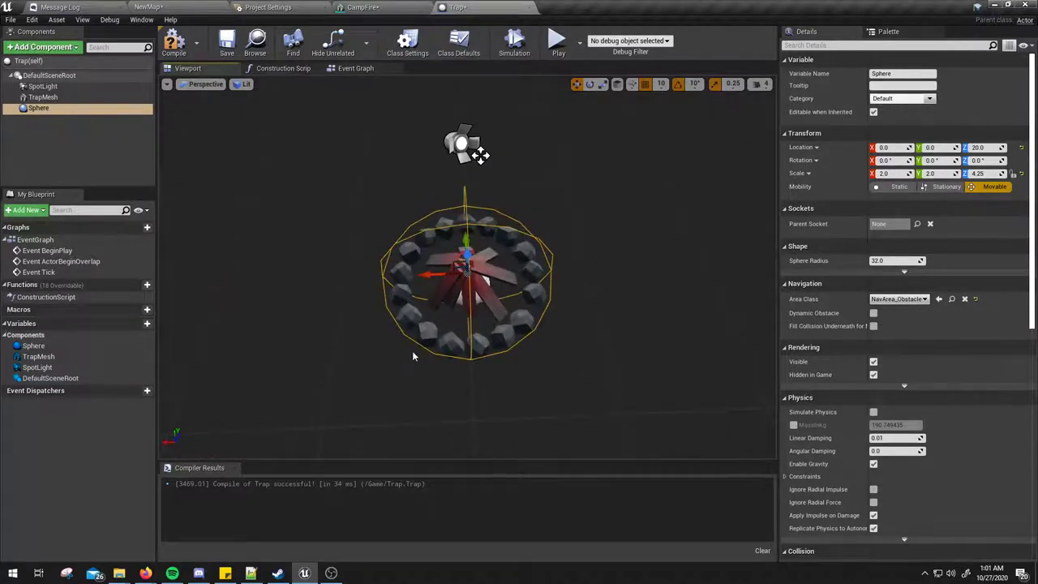
pyautogui.moveTo(428, 334); pyautogui.dragTo(427, 308)
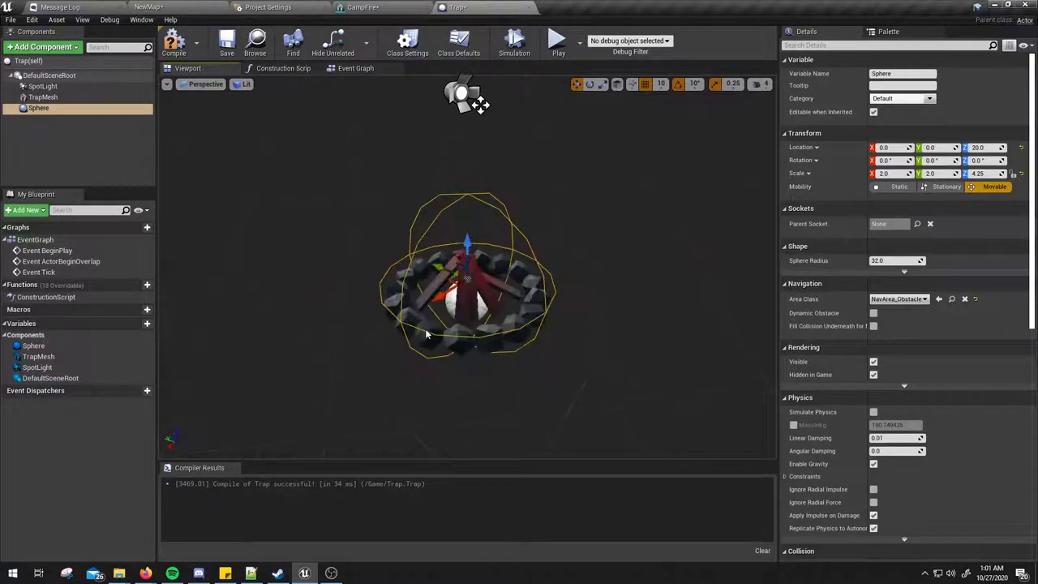
# Step: Recompile the Trap blueprint with the resized Sphere and show its Event Graph
pyautogui.click(173, 42)
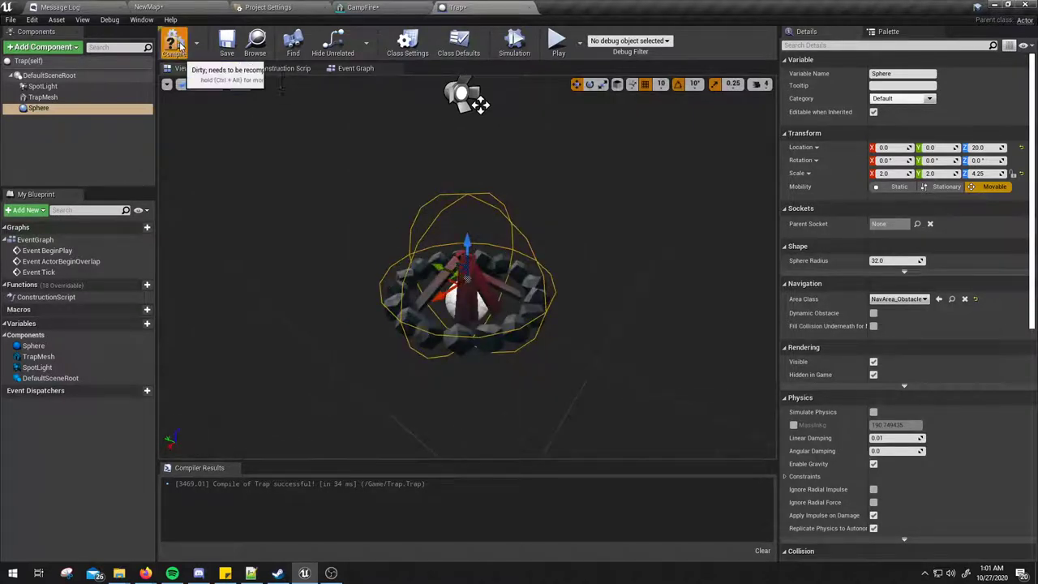
pyautogui.moveTo(330, 279); pyautogui.dragTo(330, 255)
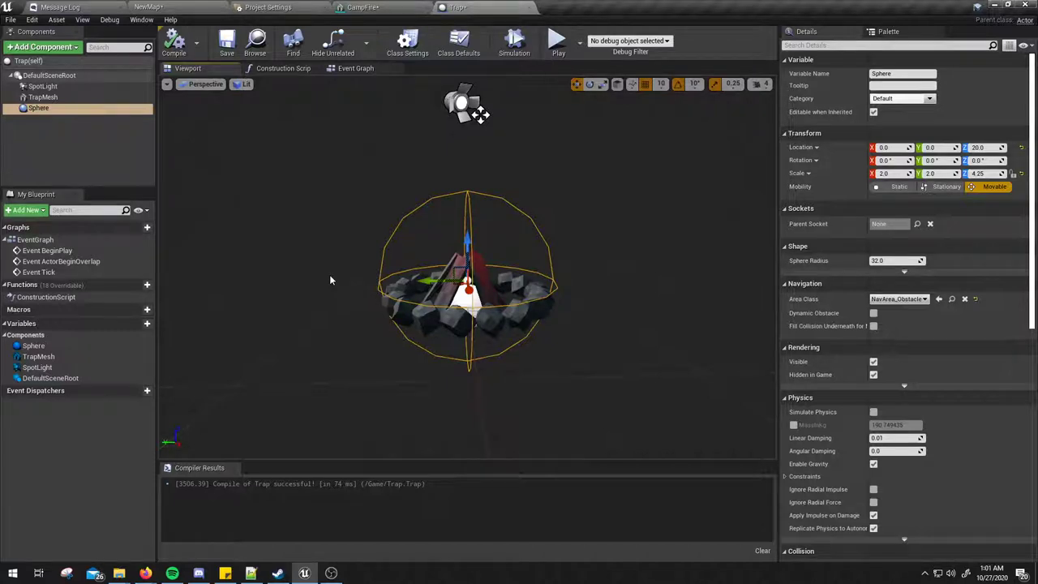
pyautogui.click(173, 41)
pyautogui.click(361, 68)
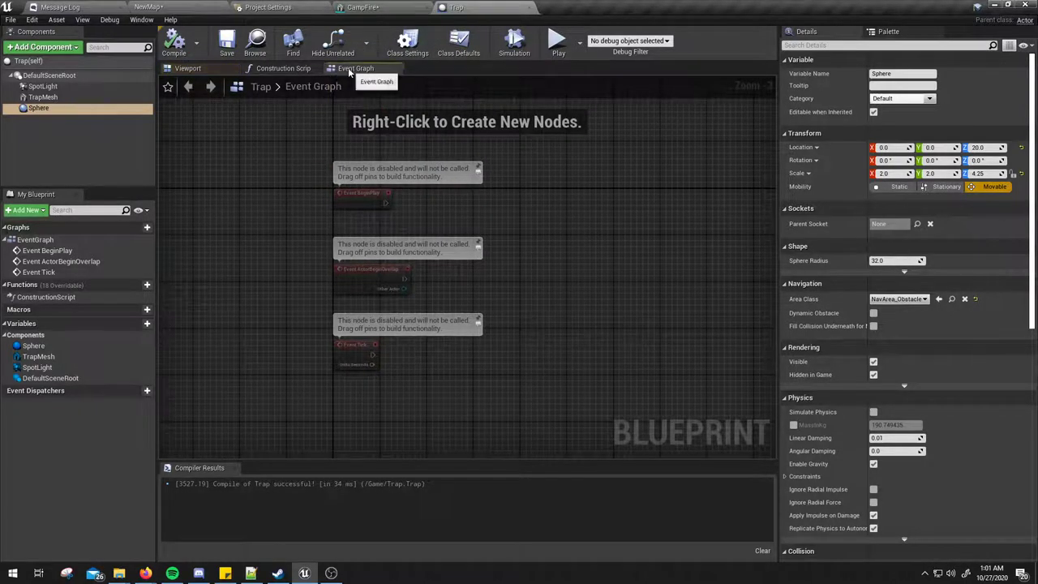
# Step: Add an On Component Begin Overlap event for the Sphere from its Details Events section
pyautogui.click(189, 68)
pyautogui.click(43, 97)
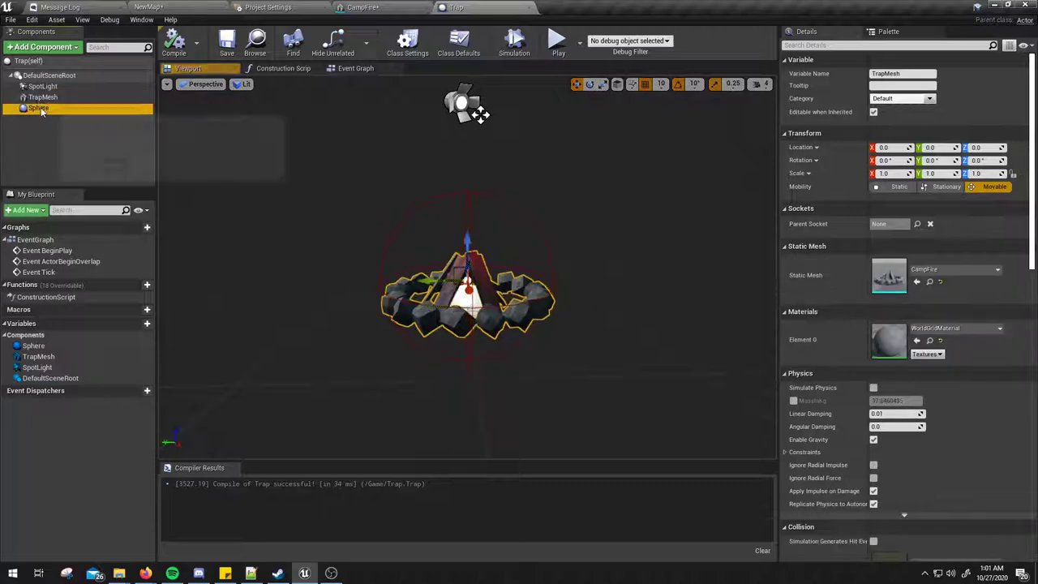
pyautogui.click(38, 108)
pyautogui.scroll(-3, 992, 413)
pyautogui.scroll(-5, 992, 411)
pyautogui.scroll(-4, 991, 408)
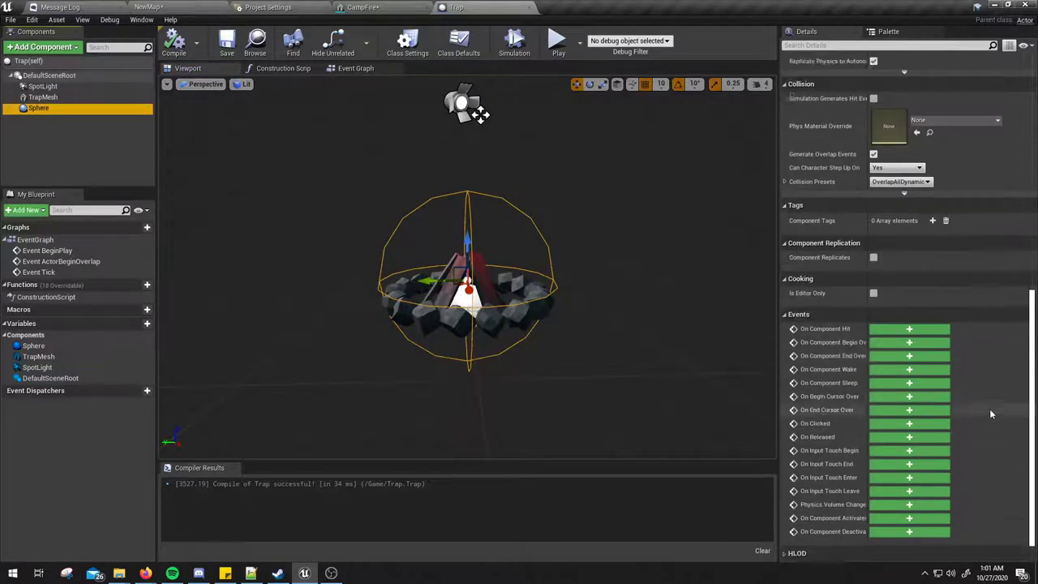
pyautogui.scroll(-1, 990, 408)
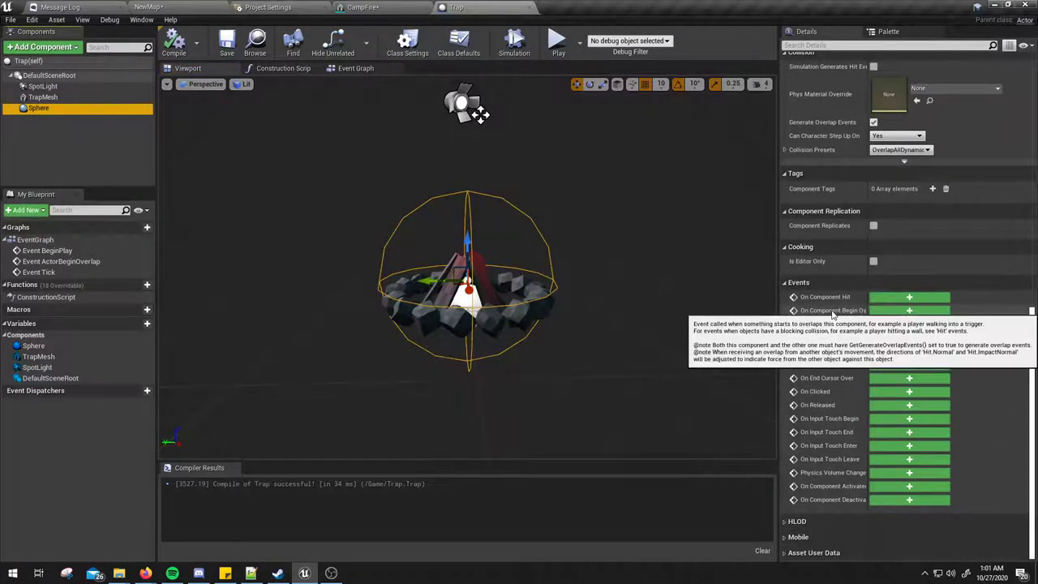
pyautogui.click(883, 310)
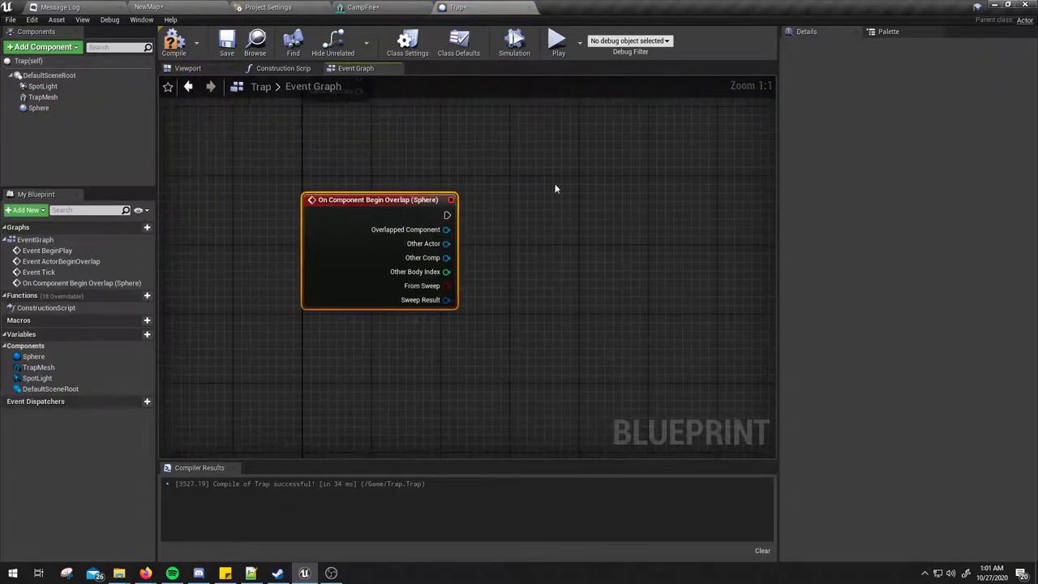
pyautogui.click(188, 69)
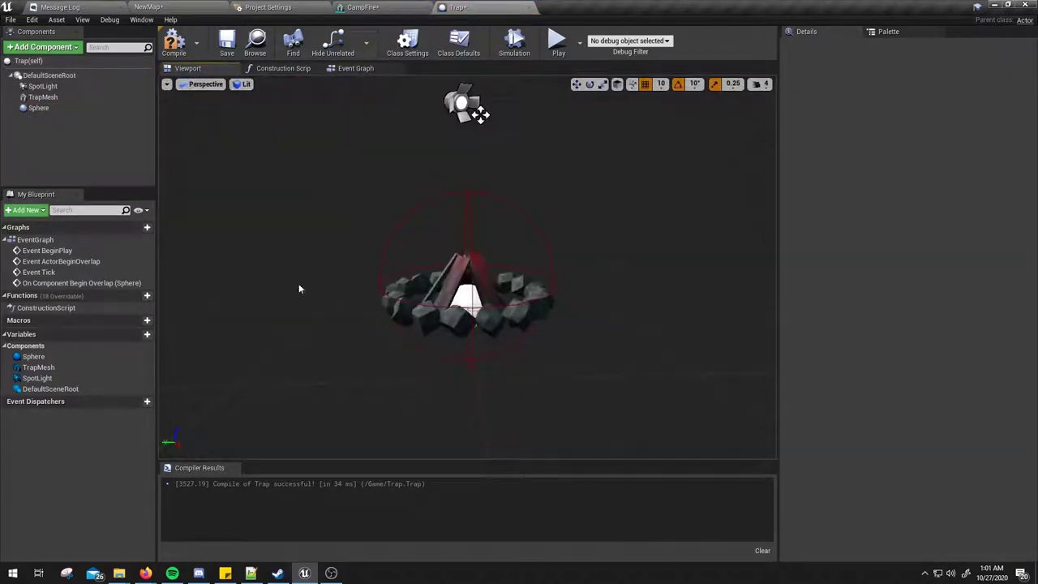
pyautogui.click(38, 108)
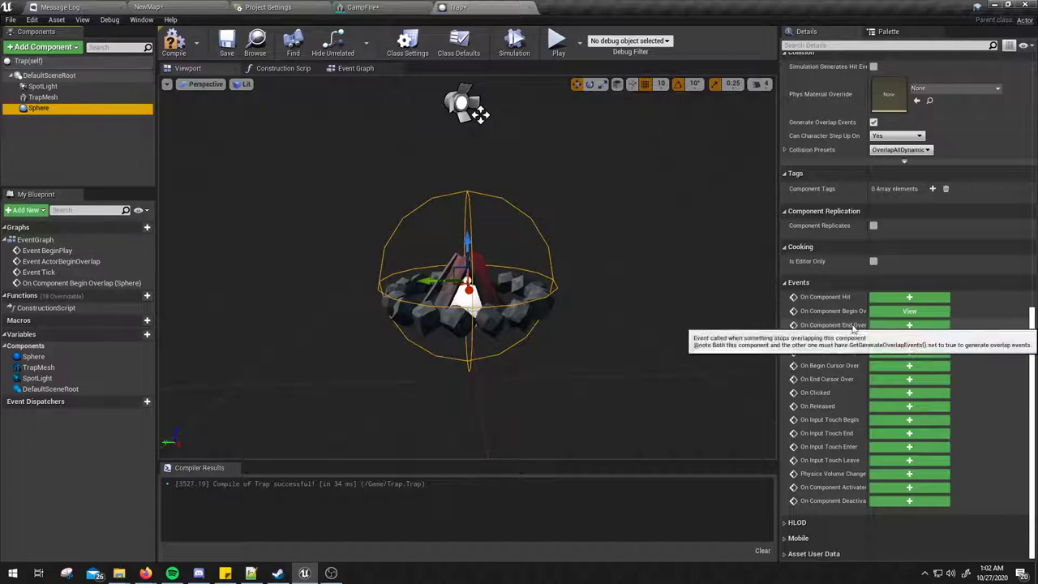
# Step: Add an On Component End Overlap (Sphere) event and place it below the Begin Overlap node
pyautogui.click(915, 325)
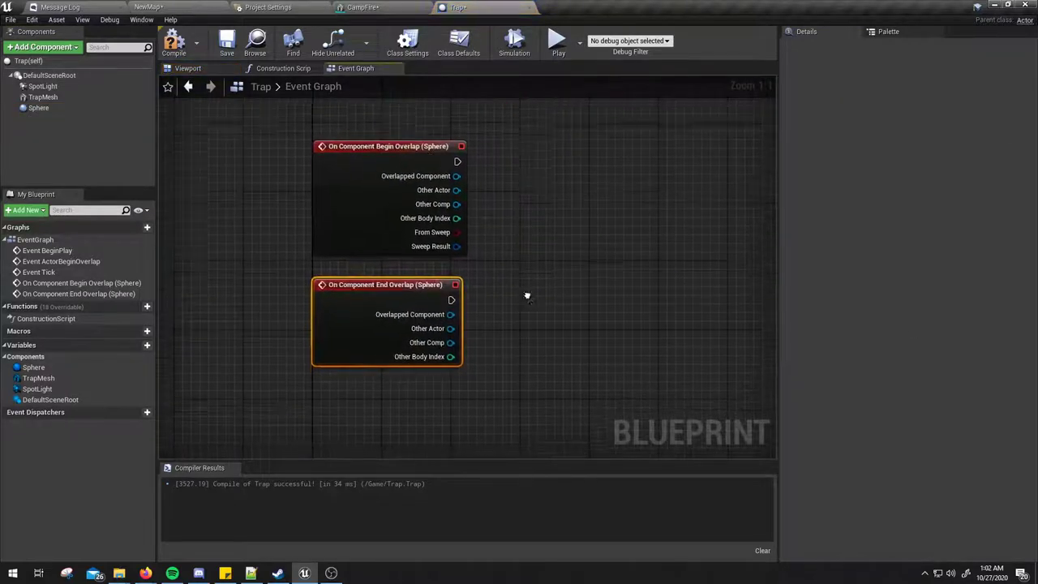
pyautogui.moveTo(373, 252); pyautogui.dragTo(370, 374)
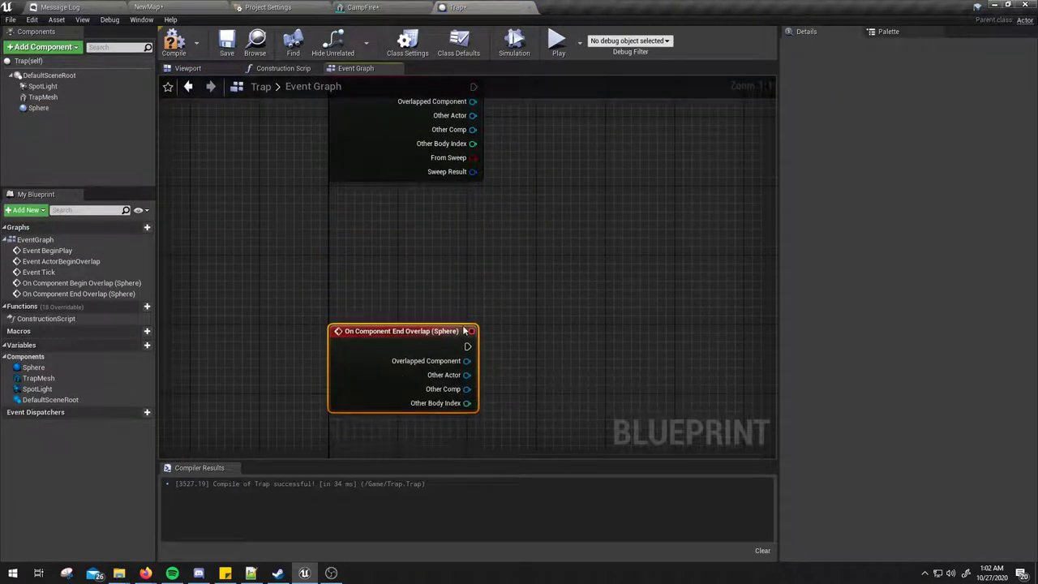
pyautogui.moveTo(559, 190)
pyautogui.mouseDown(button='right')
pyautogui.moveTo(526, 287)
pyautogui.moveTo(507, 228)
pyautogui.mouseUp(button='right')
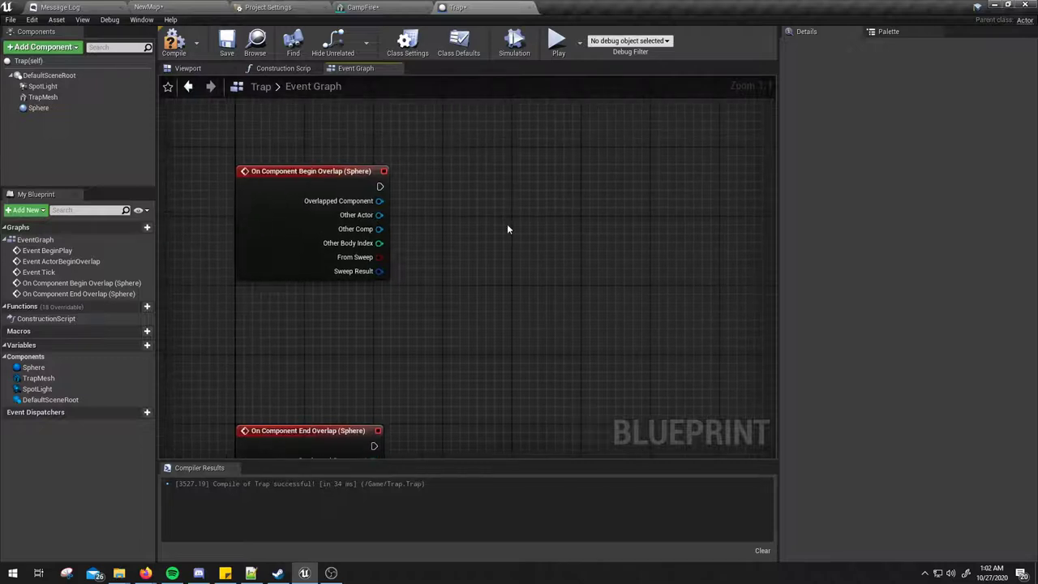
# Step: Save the Trap blueprint and adjust the Event Graph view
pyautogui.click(226, 40)
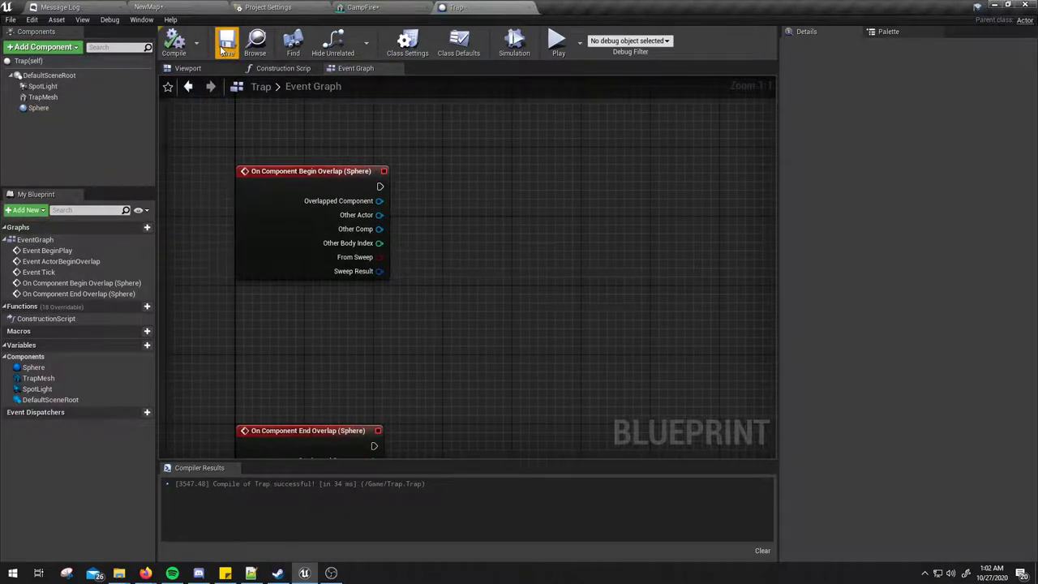
pyautogui.moveTo(477, 176); pyautogui.dragTo(471, 166, button='right')
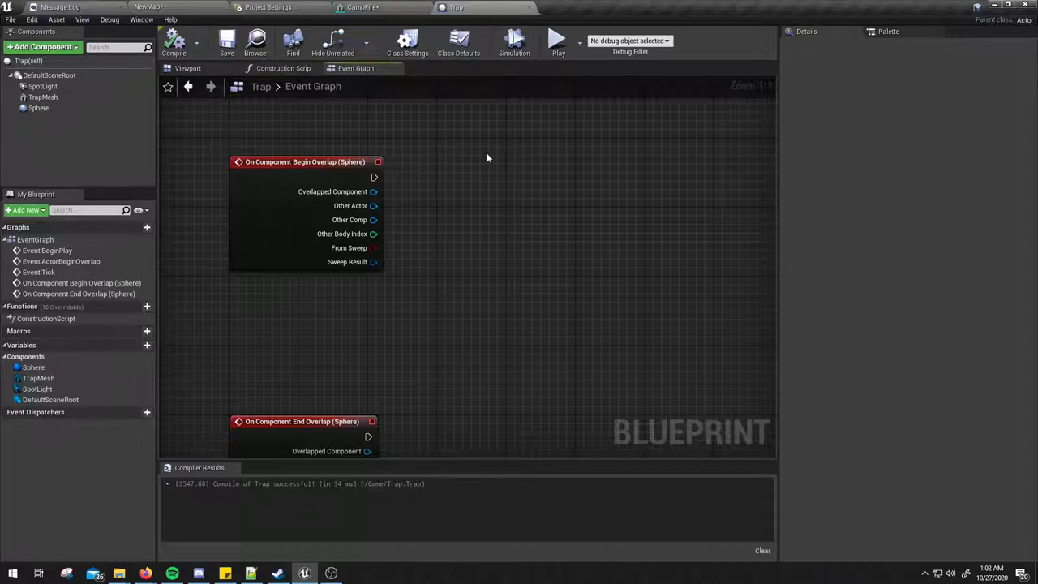
pyautogui.moveTo(487, 158)
pyautogui.mouseDown(button='right')
pyautogui.moveTo(502, 202)
pyautogui.moveTo(434, 182)
pyautogui.mouseUp(button='right')
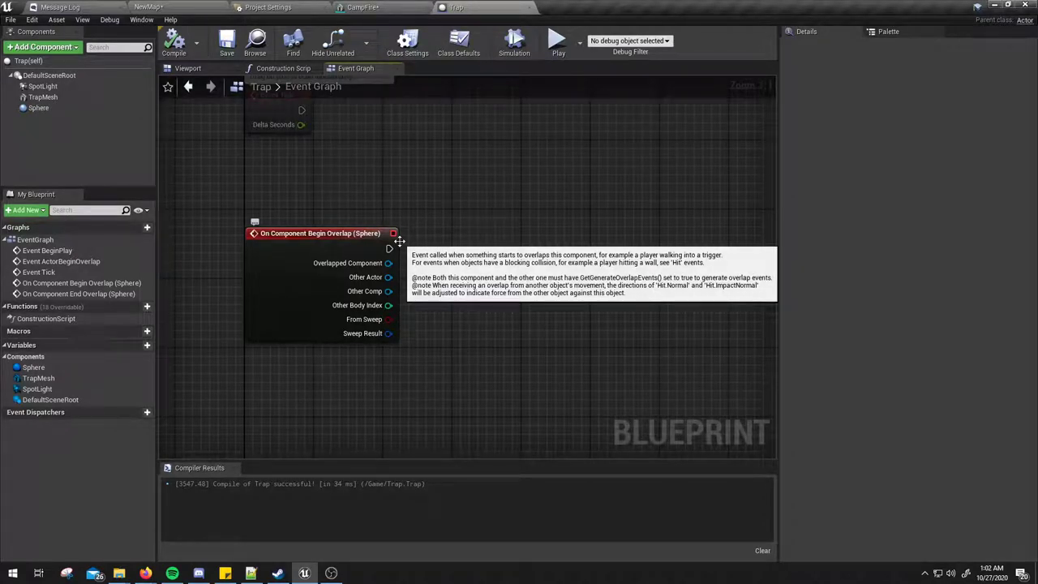
pyautogui.moveTo(424, 269); pyautogui.dragTo(417, 251, button='right')
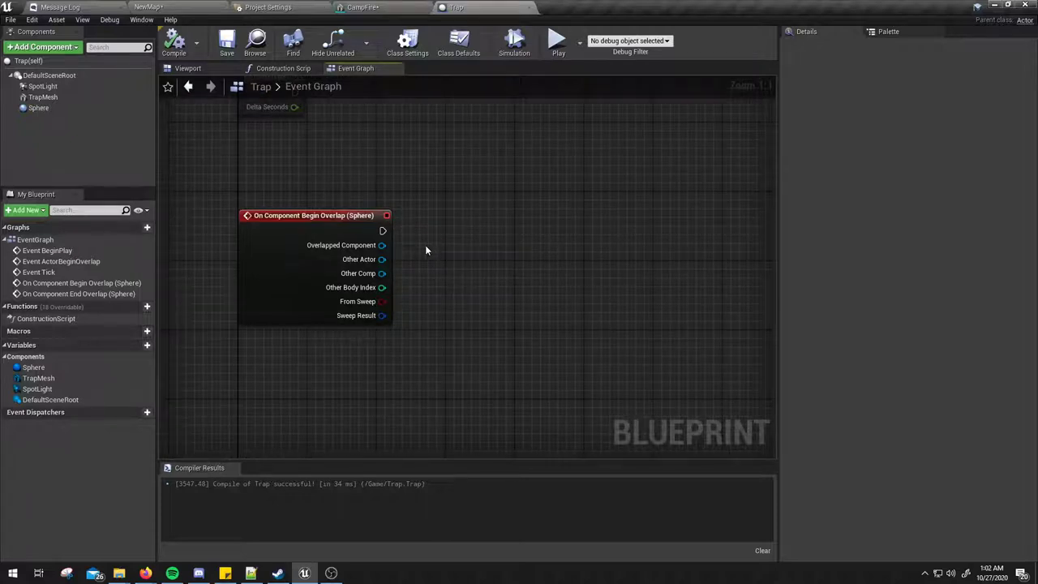
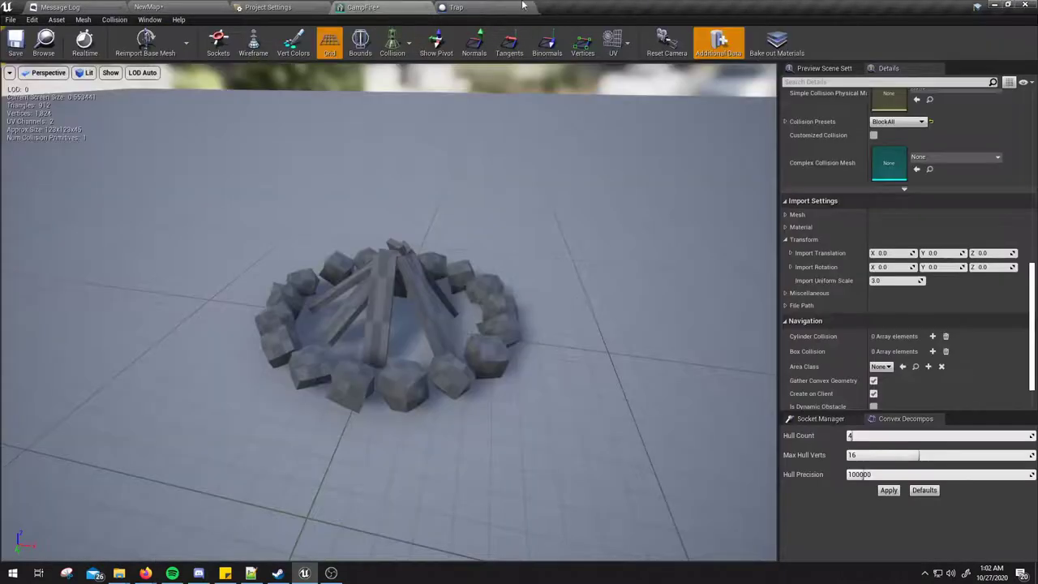
# Step: Close the CampFire mesh editor, look over the Trap blueprint's viewport and Event Graph, then return to NewMap
pyautogui.click(427, 8)
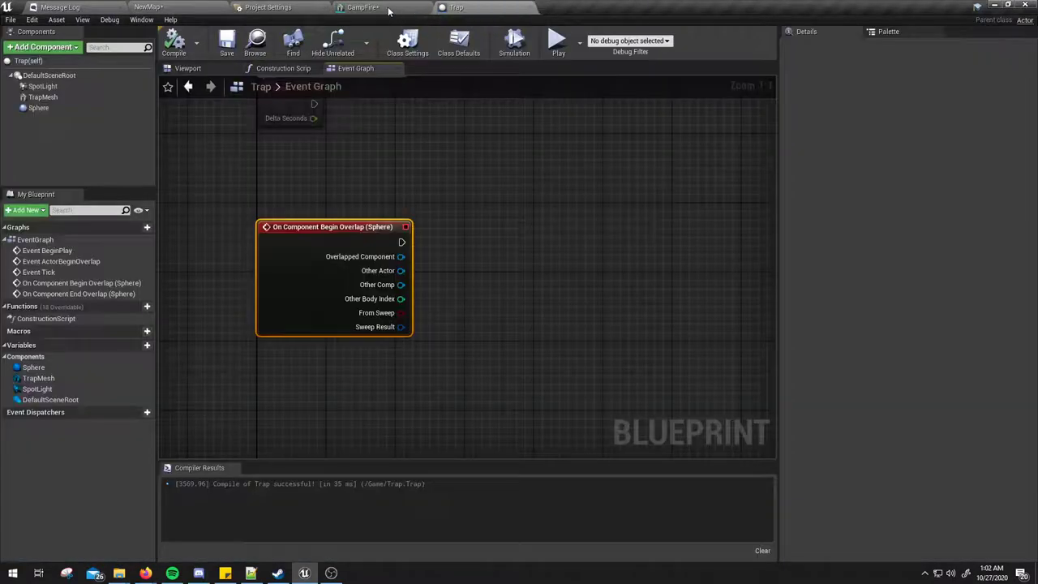
pyautogui.click(195, 68)
pyautogui.click(357, 71)
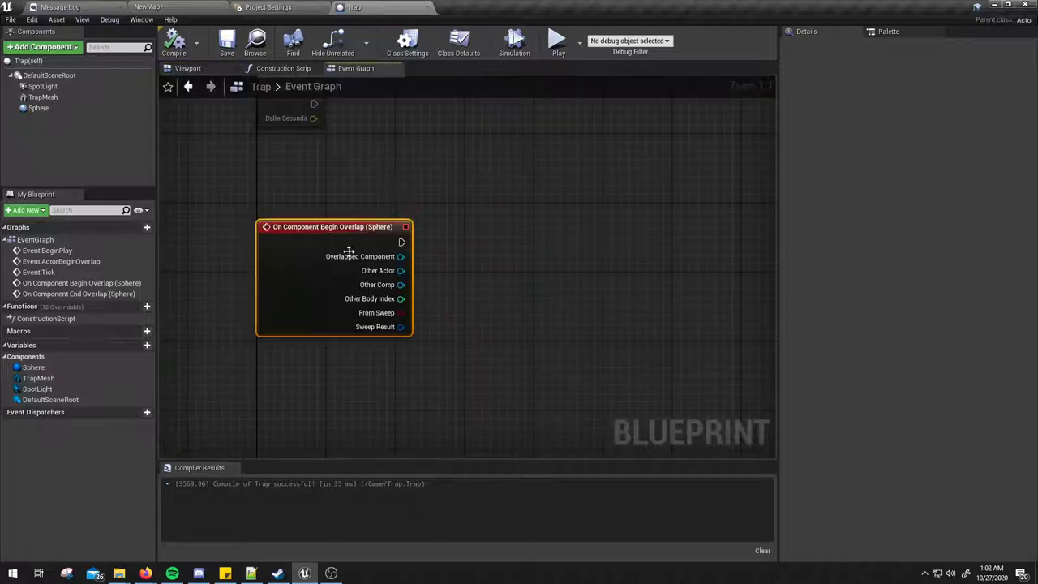
pyautogui.click(306, 347)
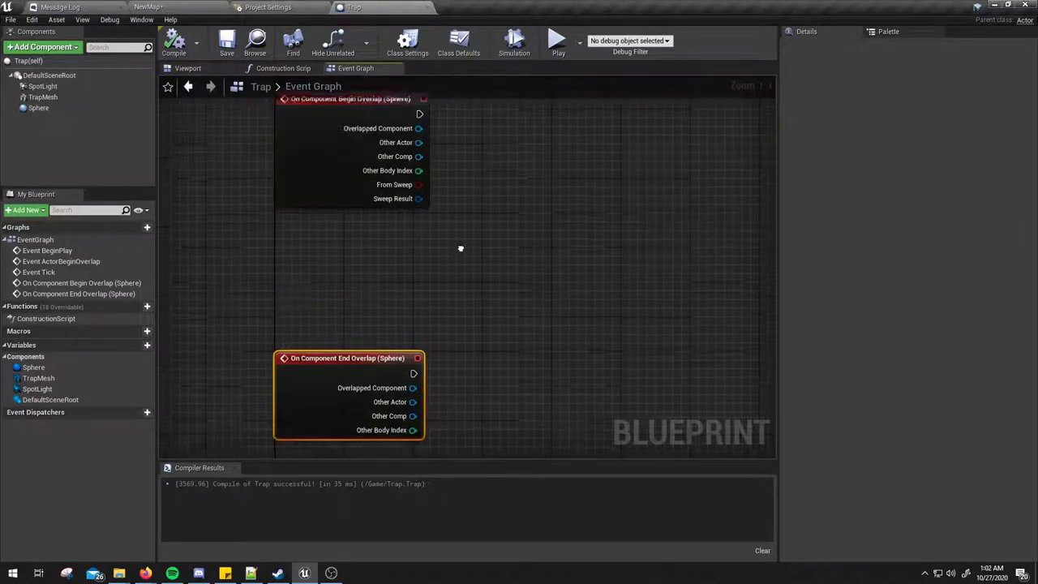
pyautogui.click(174, 8)
# Step: Open the SurvivorCharacter blueprint from the System folder and maximize its editor window
pyautogui.doubleClick(224, 436)
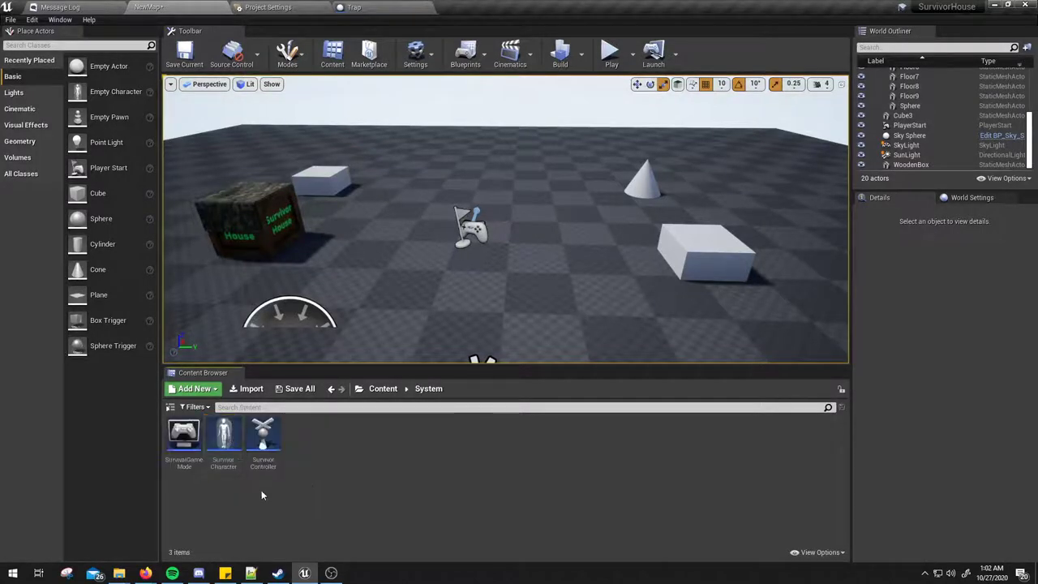
pyautogui.doubleClick(224, 436)
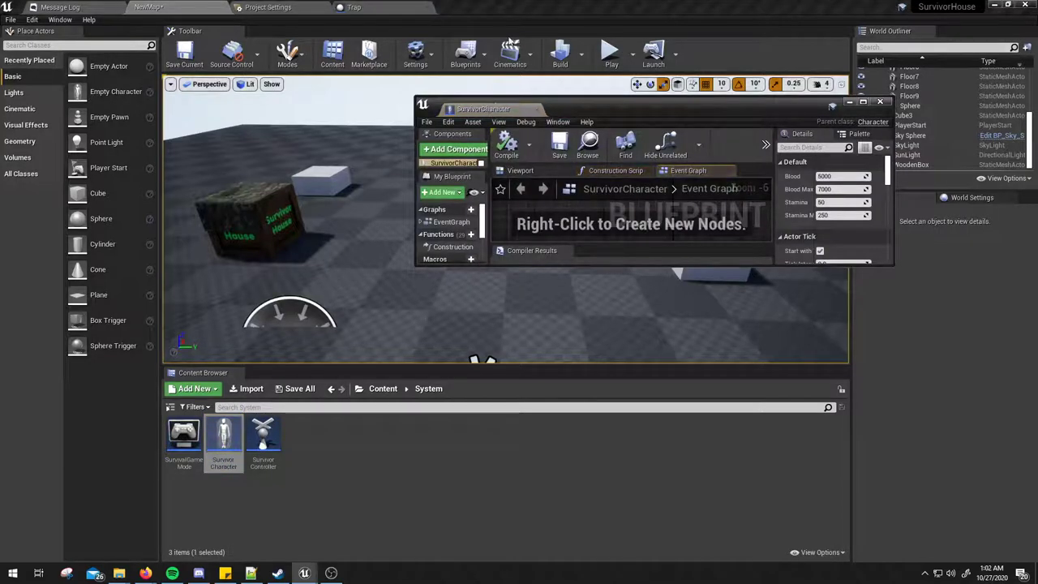
pyautogui.doubleClick(491, 110)
# Step: Survey the Event Graph and move the disabled default nodes toward the top-left
pyautogui.scroll(-2, 557, 341)
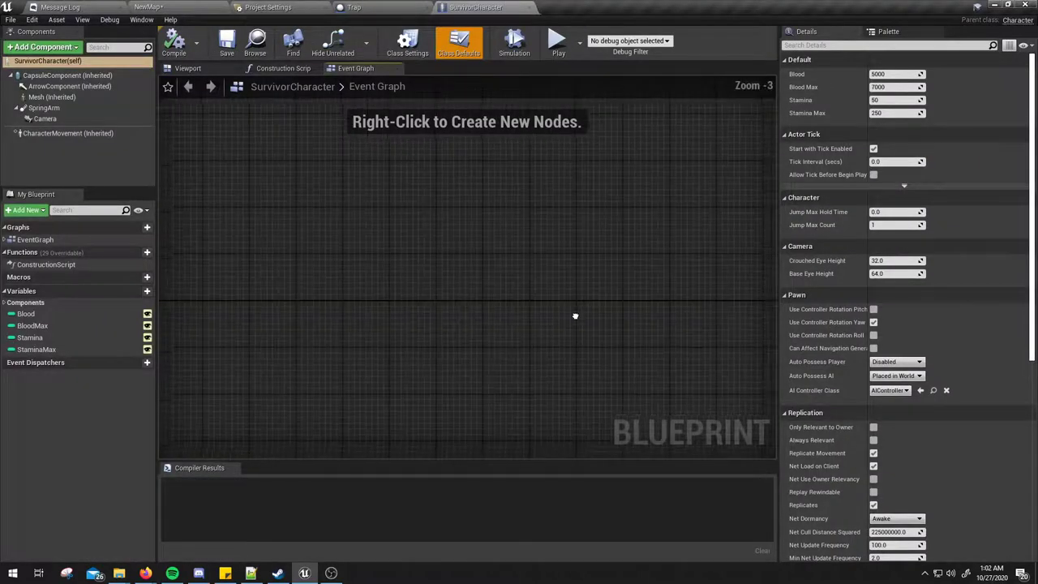
pyautogui.moveTo(574, 313)
pyautogui.mouseDown(button='right')
pyautogui.moveTo(519, 225)
pyautogui.moveTo(591, 299)
pyautogui.mouseUp(button='right')
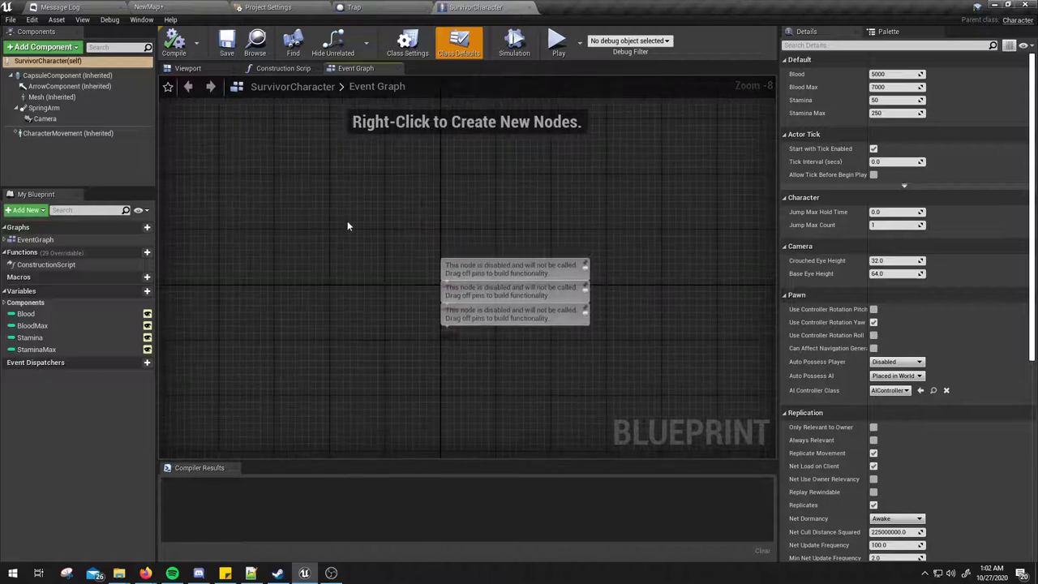
pyautogui.click(639, 399)
pyautogui.moveTo(638, 398); pyautogui.dragTo(618, 299, button='right')
pyautogui.scroll(2, 618, 298)
pyautogui.moveTo(546, 250); pyautogui.dragTo(373, 365, button='right')
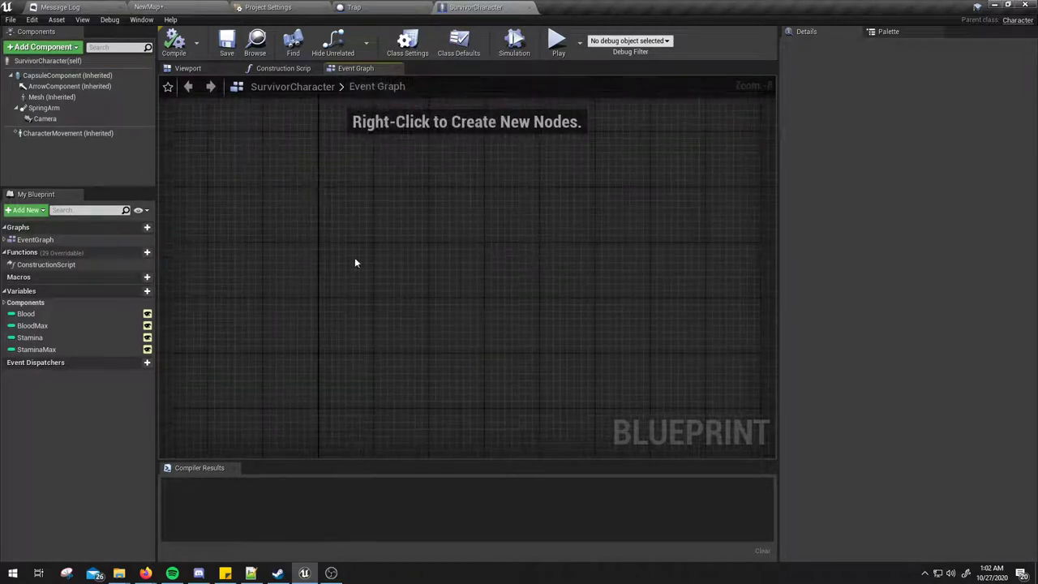
pyautogui.scroll(3, 373, 365)
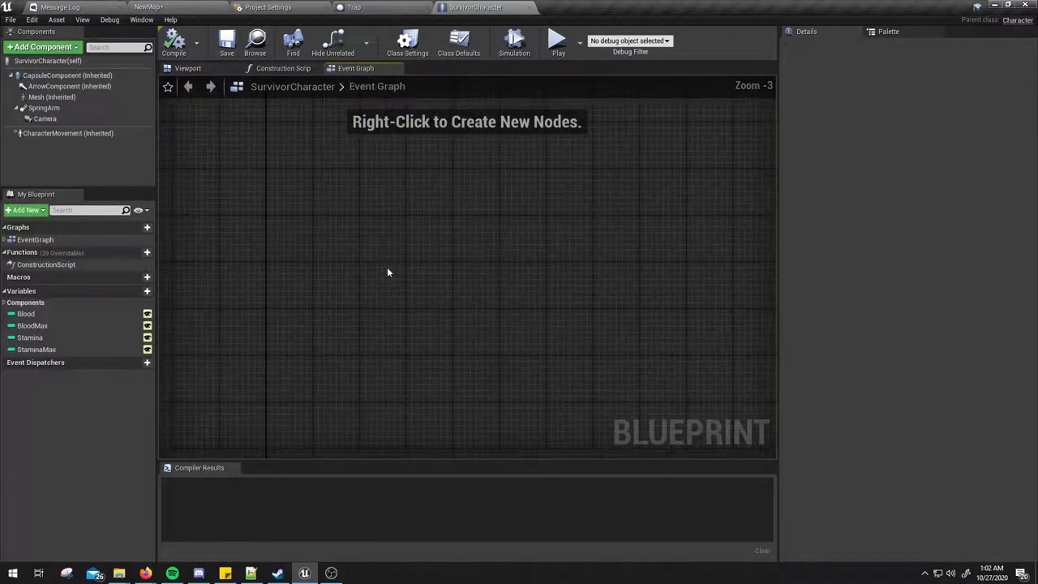
# Step: Add an Event AnyDamage node by searching 'damage', then compile the blueprint
pyautogui.rightClick(332, 248)
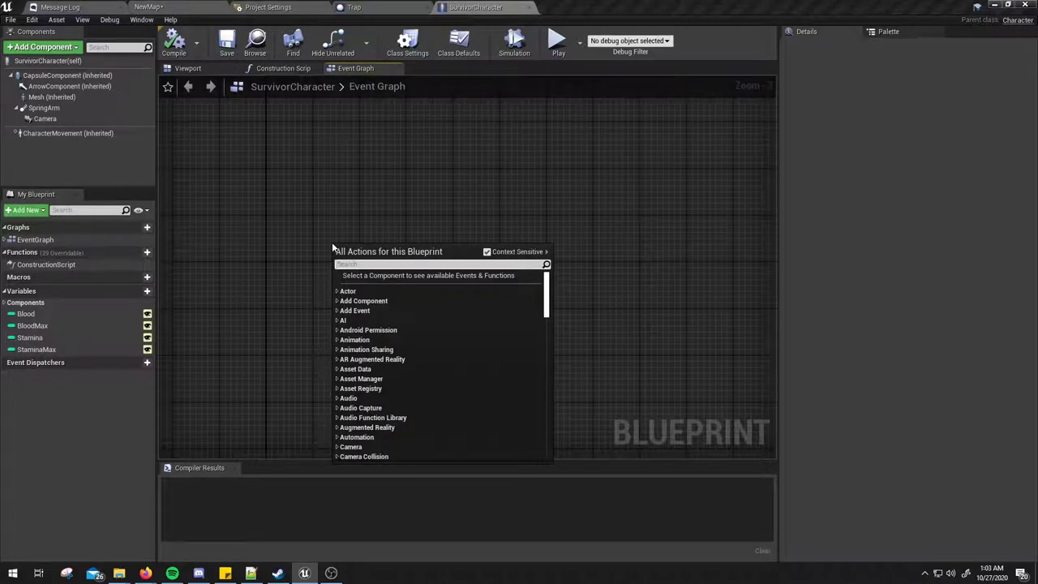
pyautogui.write('damage')
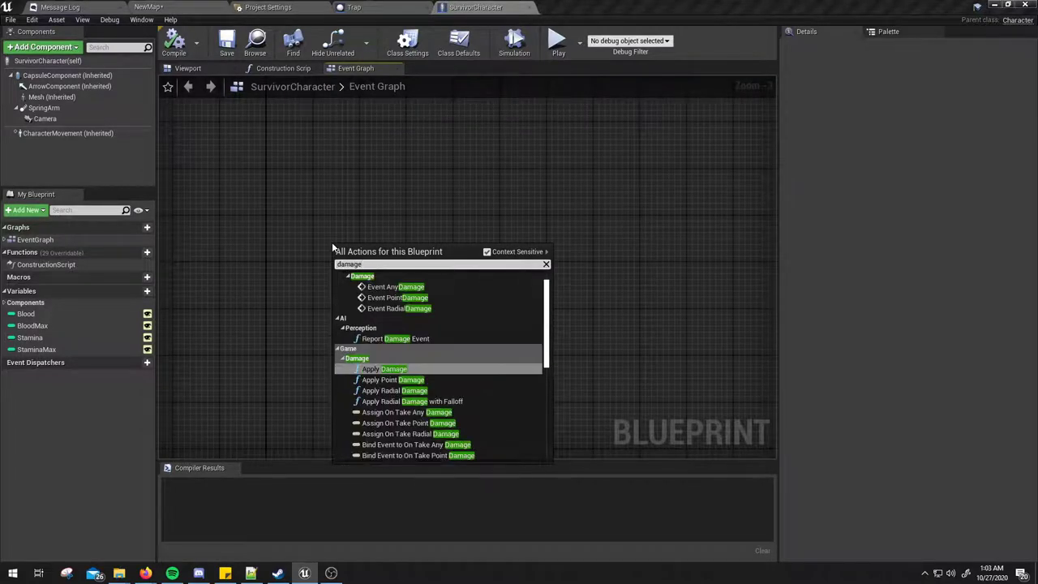
pyautogui.click(405, 287)
pyautogui.scroll(3, 391, 305)
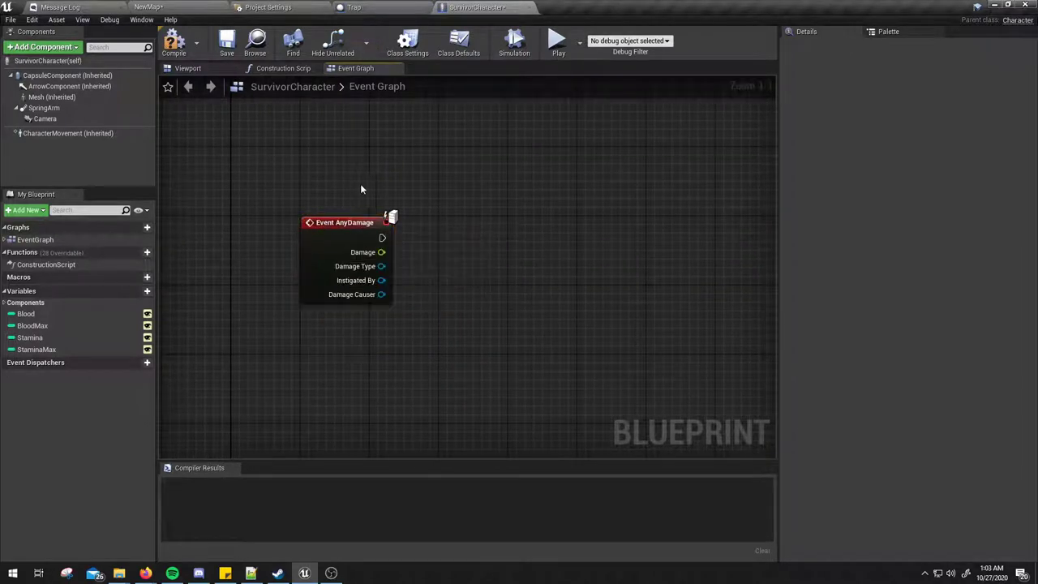
pyautogui.moveTo(360, 184); pyautogui.dragTo(340, 232, button='right')
pyautogui.click(174, 42)
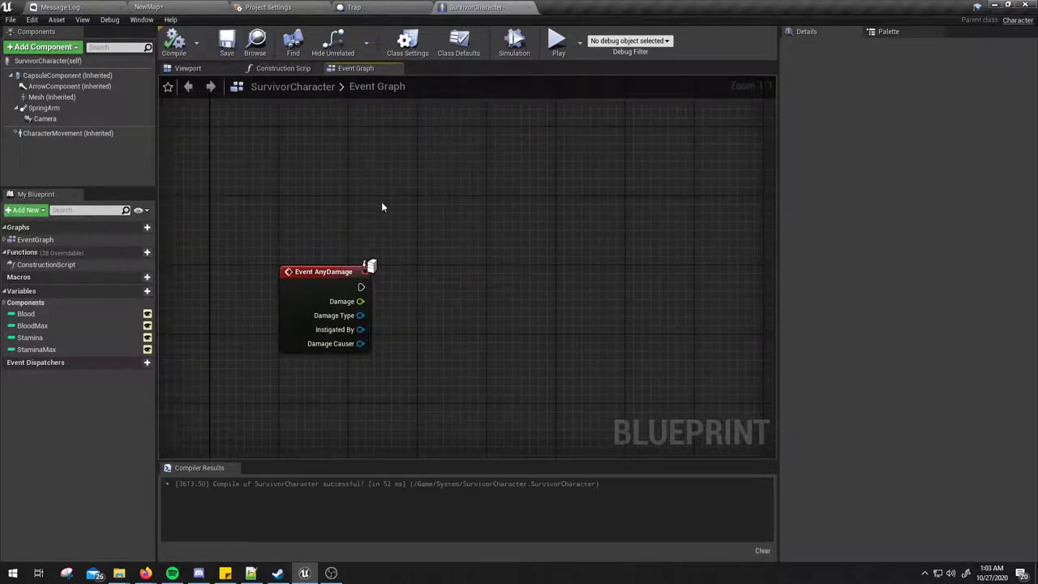
# Step: Preview the actions available from AnyDamage's exec, Damage and Damage Type pins without adding any
pyautogui.moveTo(331, 247); pyautogui.dragTo(456, 408)
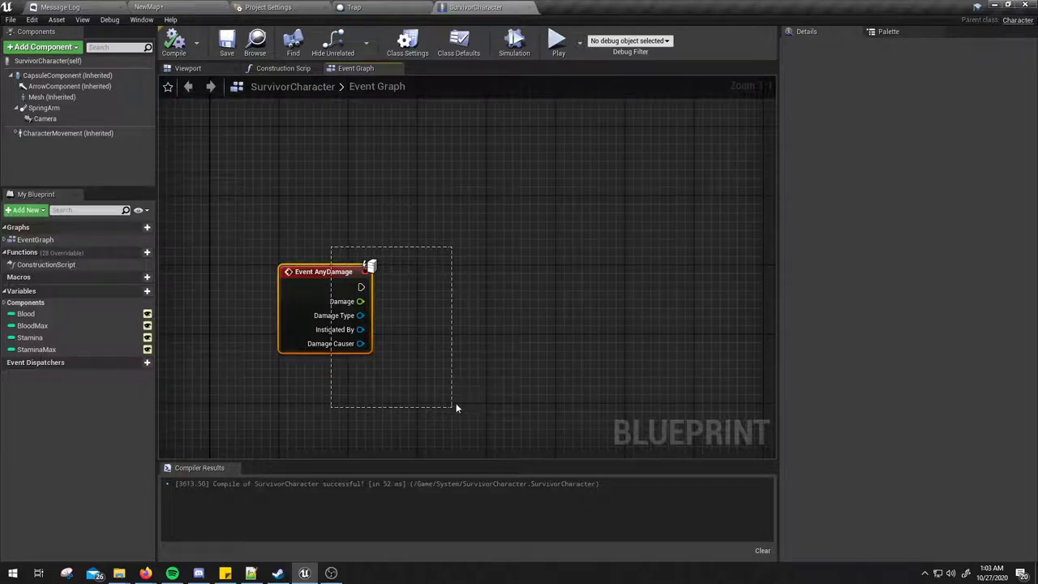
pyautogui.click(445, 199)
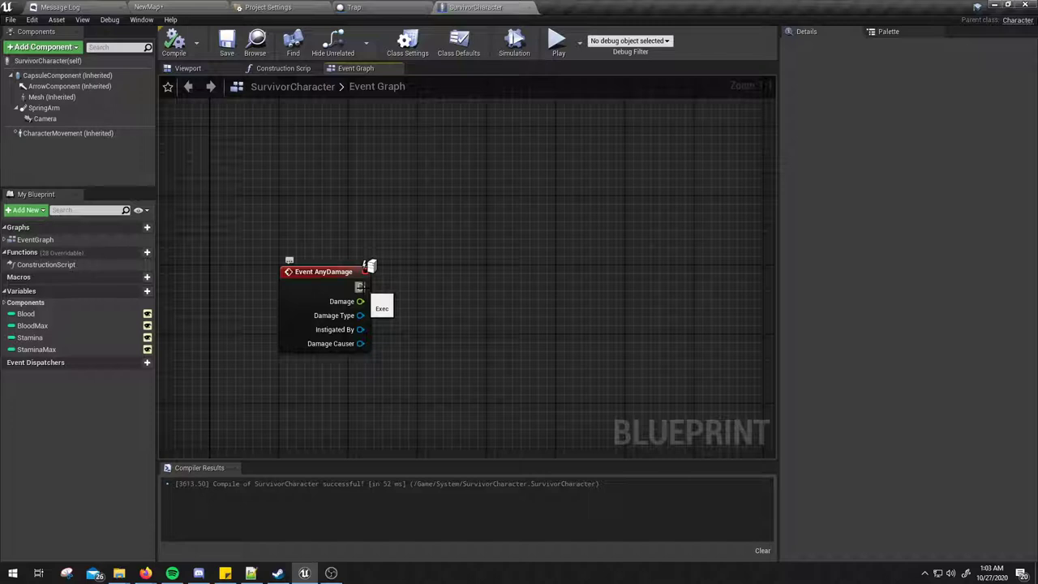
pyautogui.moveTo(361, 287); pyautogui.dragTo(444, 237)
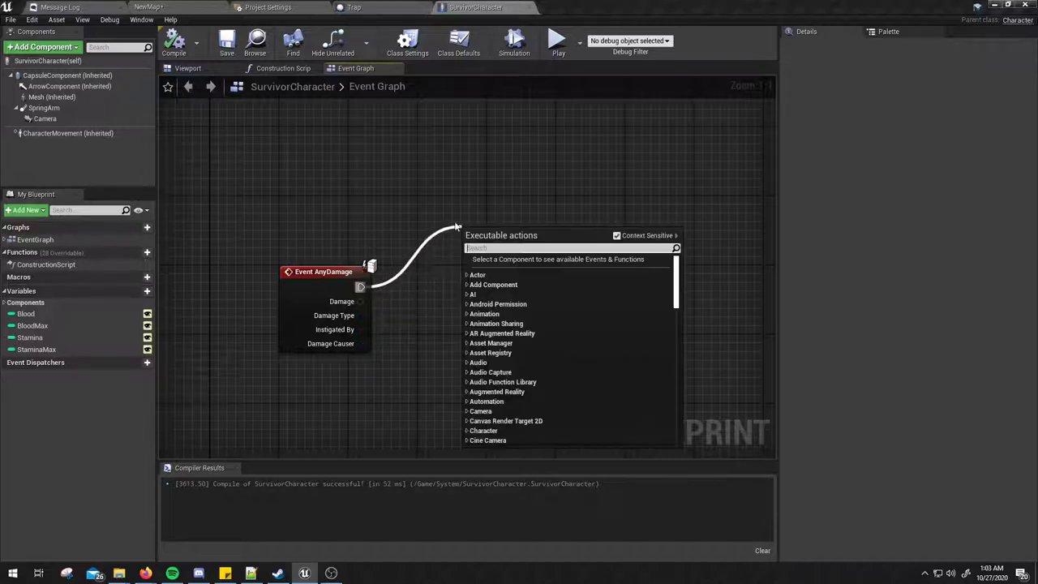
pyautogui.click(448, 216)
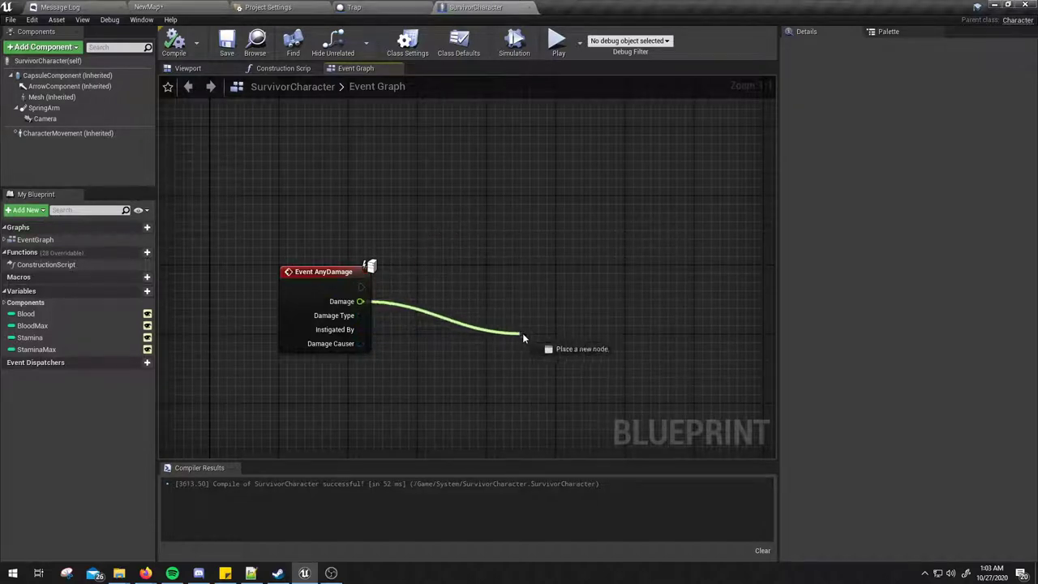
pyautogui.moveTo(360, 301); pyautogui.dragTo(522, 333)
pyautogui.click(506, 243)
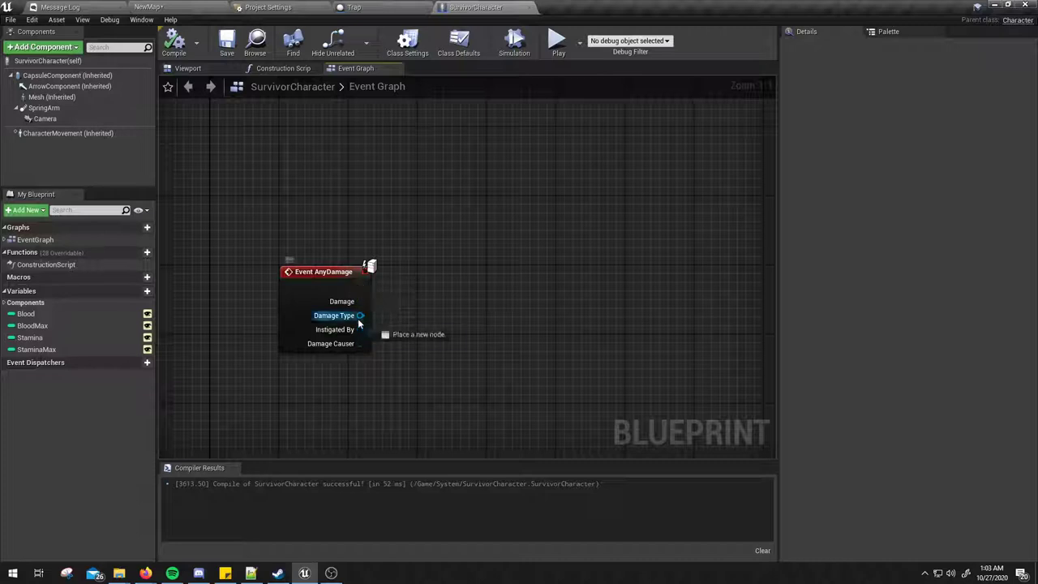
pyautogui.moveTo(361, 316); pyautogui.dragTo(571, 376)
pyautogui.click(524, 303)
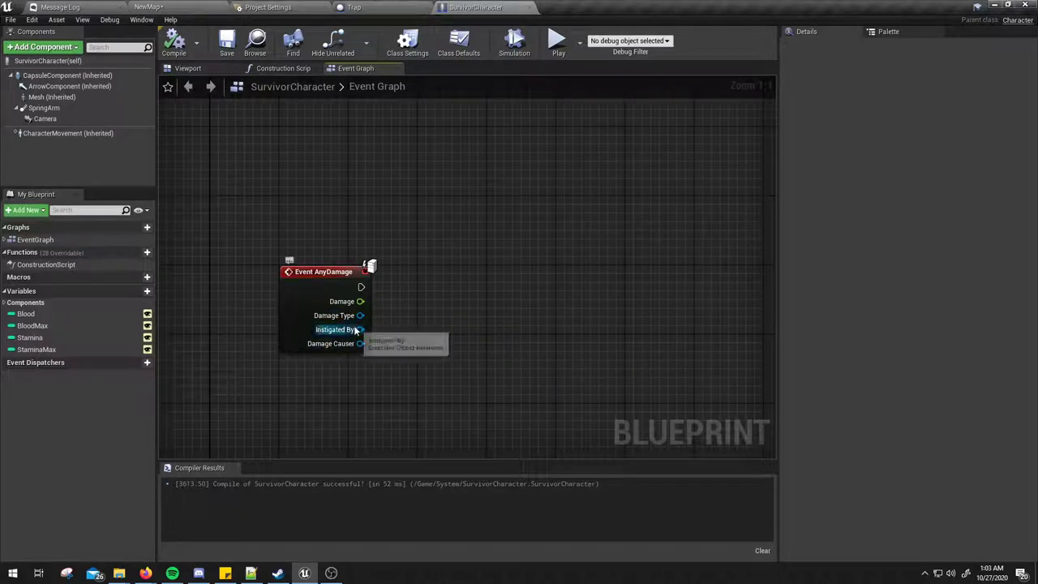
# Step: Reposition the graph view and recompile SurvivorCharacter
pyautogui.moveTo(467, 282); pyautogui.dragTo(503, 323, button='right')
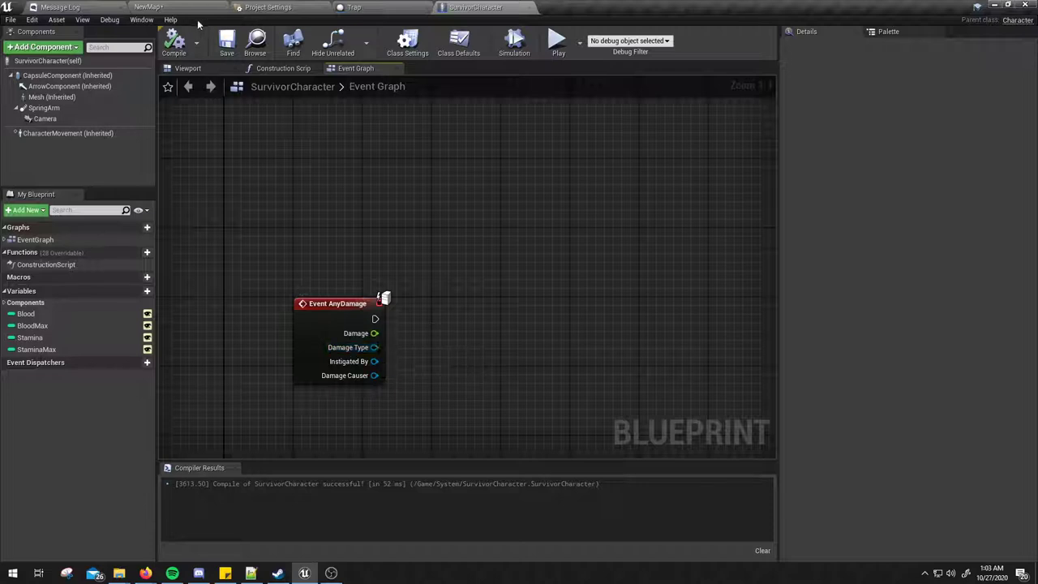
pyautogui.moveTo(577, 266); pyautogui.dragTo(554, 239, button='right')
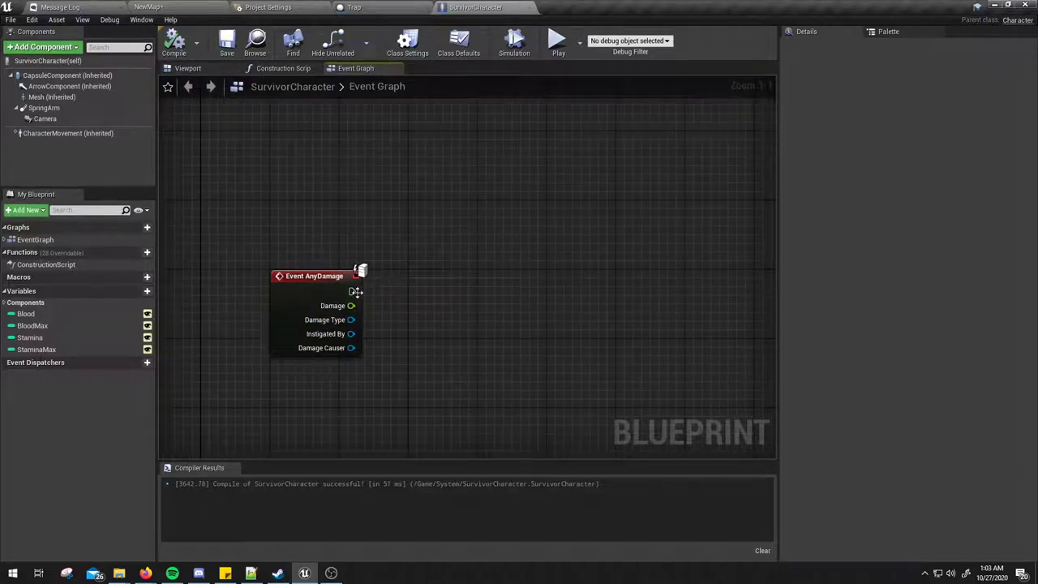
pyautogui.moveTo(340, 180); pyautogui.dragTo(344, 202, button='right')
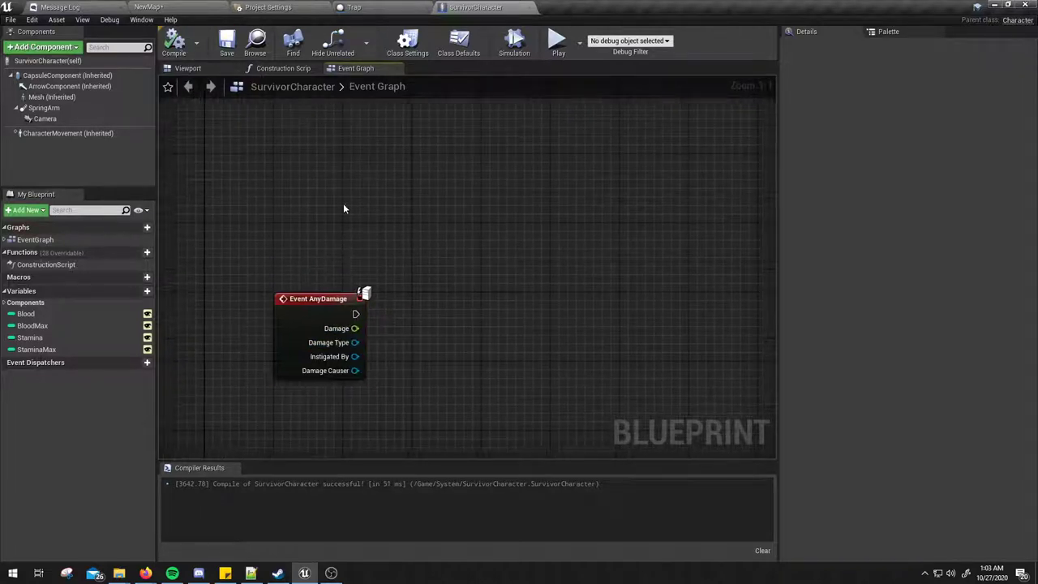
pyautogui.click(173, 40)
pyautogui.moveTo(432, 326)
pyautogui.mouseDown(button='right')
pyautogui.moveTo(437, 299)
pyautogui.moveTo(401, 272)
pyautogui.mouseUp(button='right')
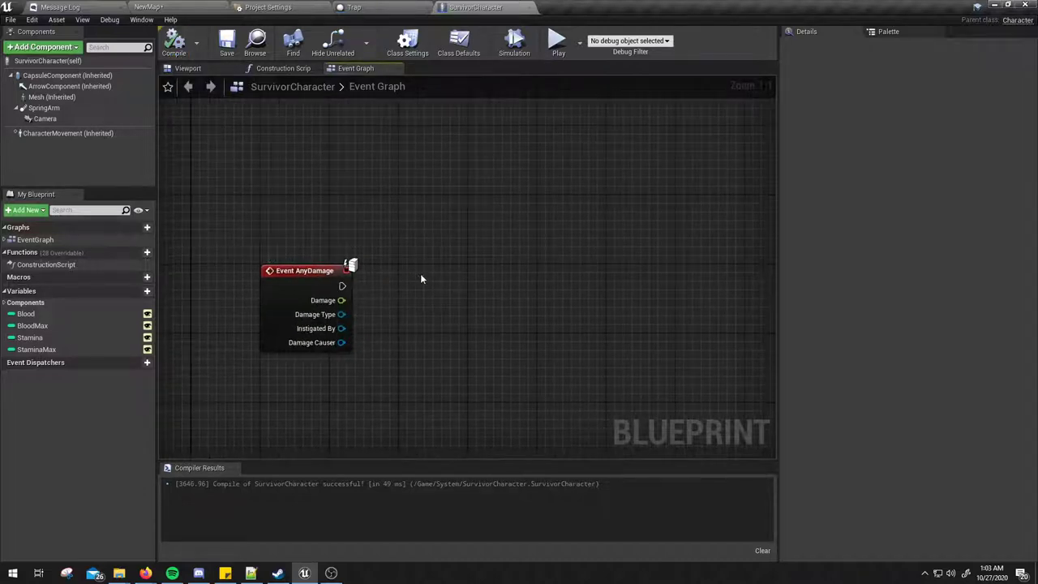
# Step: Inspect the Blood and BloodMax variables (BloodMax default 7000) and recompile
pyautogui.click(31, 315)
pyautogui.click(34, 326)
pyautogui.click(31, 315)
pyautogui.click(34, 326)
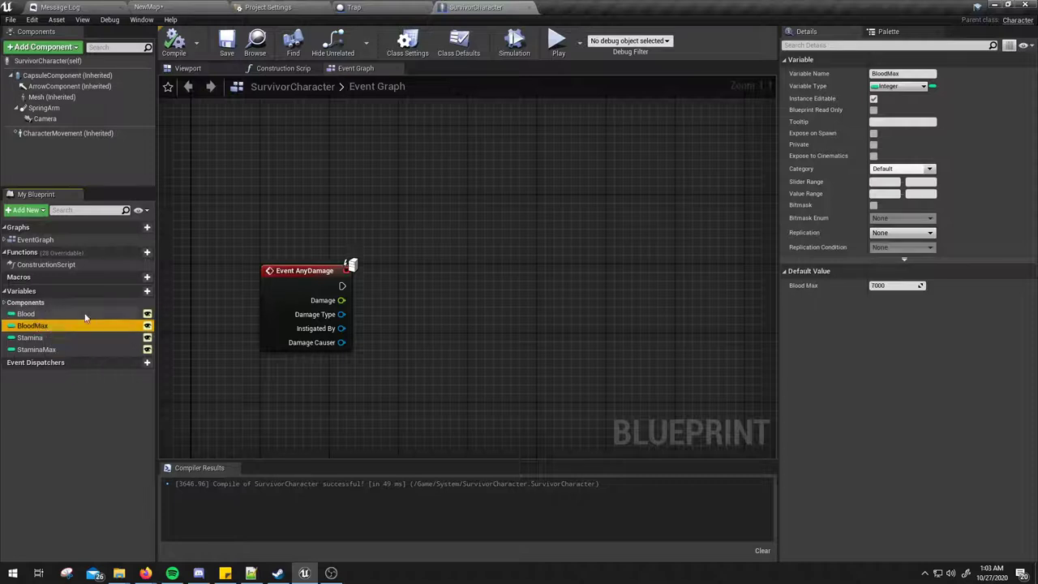
pyautogui.moveTo(360, 229); pyautogui.dragTo(360, 257, button='right')
pyautogui.click(173, 40)
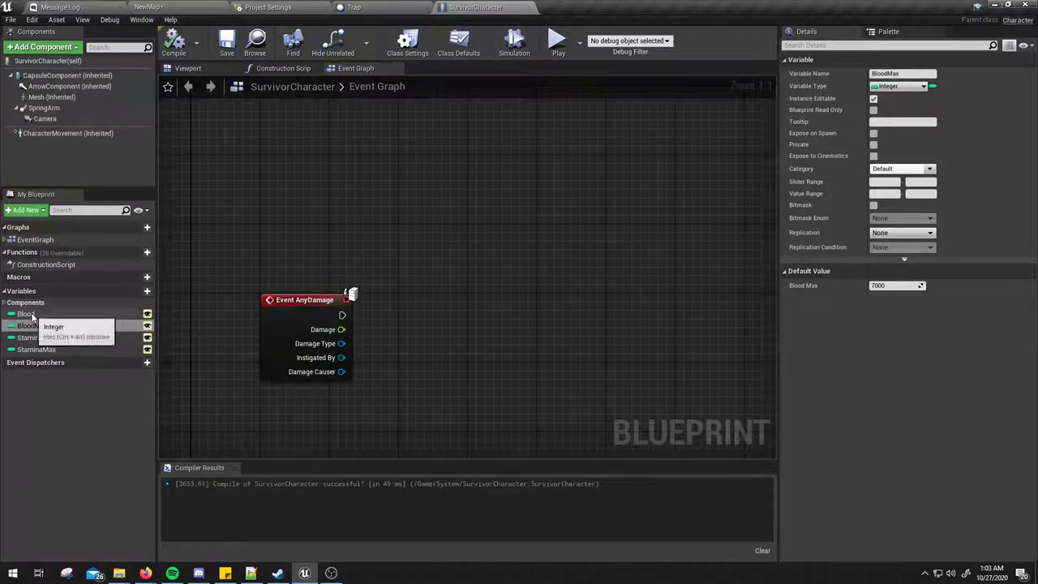
# Step: Place Get Blood and Get BloodMax nodes beside the Event AnyDamage node
pyautogui.moveTo(26, 314); pyautogui.dragTo(347, 214)
pyautogui.click(365, 229)
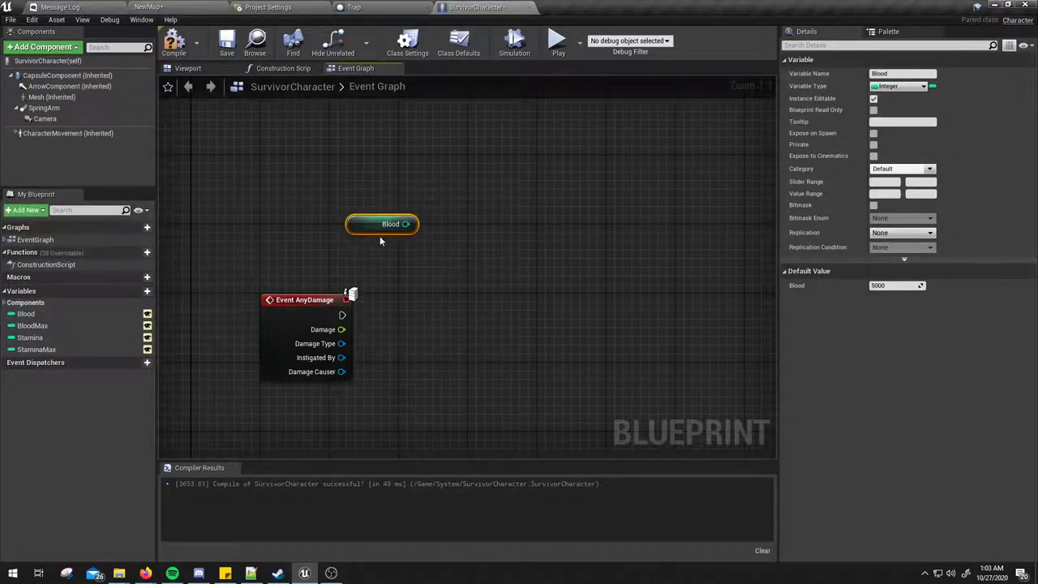
pyautogui.moveTo(459, 281); pyautogui.dragTo(459, 290, button='right')
pyautogui.moveTo(33, 326); pyautogui.dragTo(347, 259)
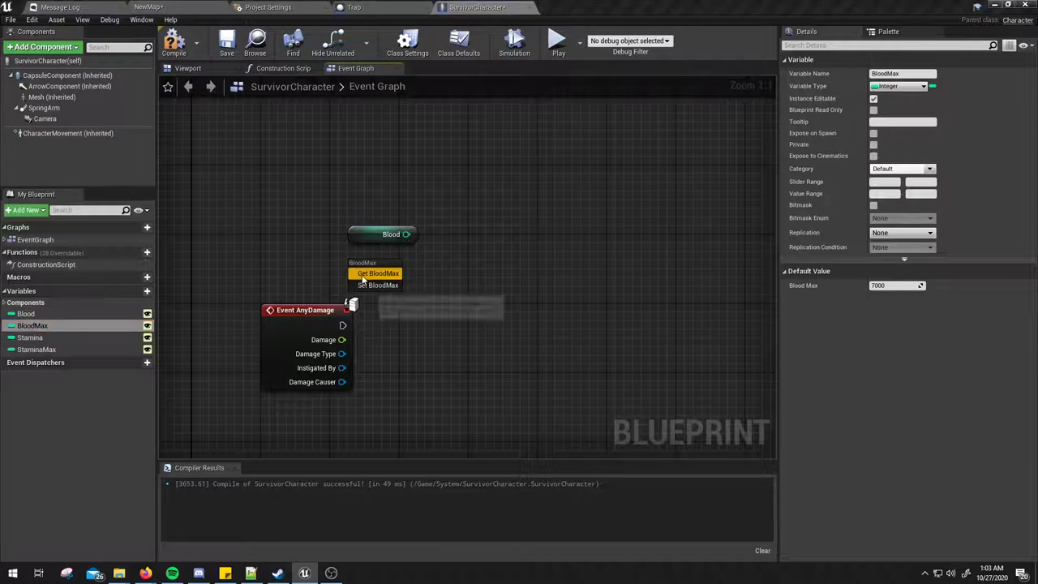
pyautogui.click(365, 274)
# Step: Search the Damage pin's actions for 'to intege' to find an integer conversion
pyautogui.moveTo(444, 281); pyautogui.dragTo(474, 309, button='right')
pyautogui.moveTo(451, 248); pyautogui.dragTo(361, 296)
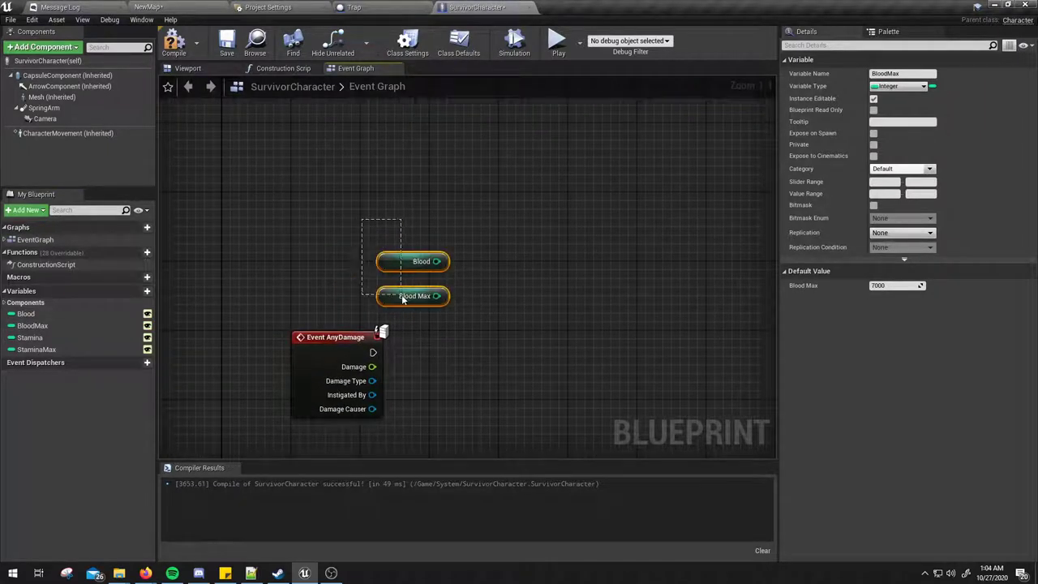
pyautogui.click(498, 248)
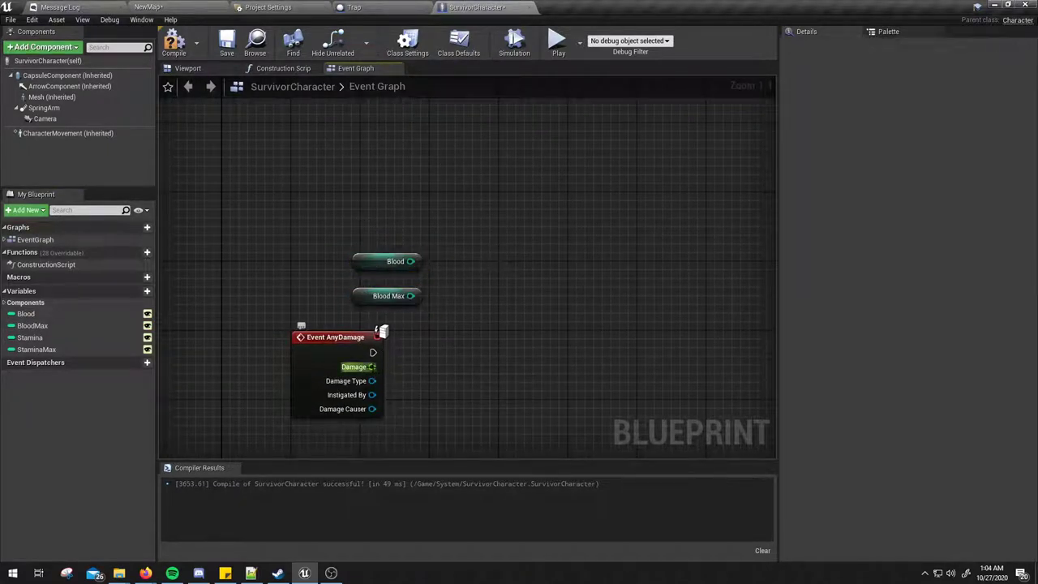
pyautogui.moveTo(371, 366); pyautogui.dragTo(426, 370)
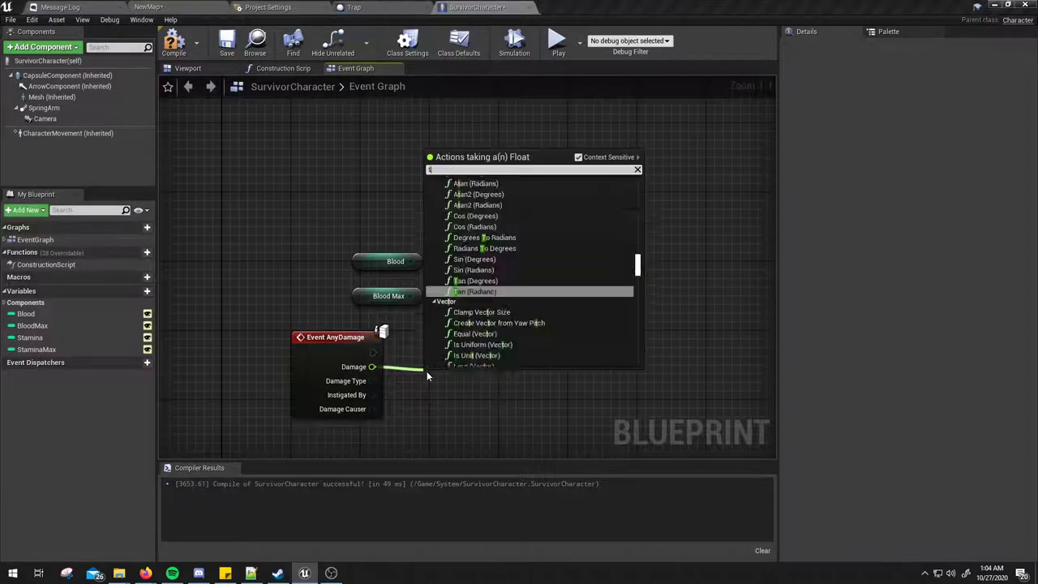
pyautogui.write('to integer')
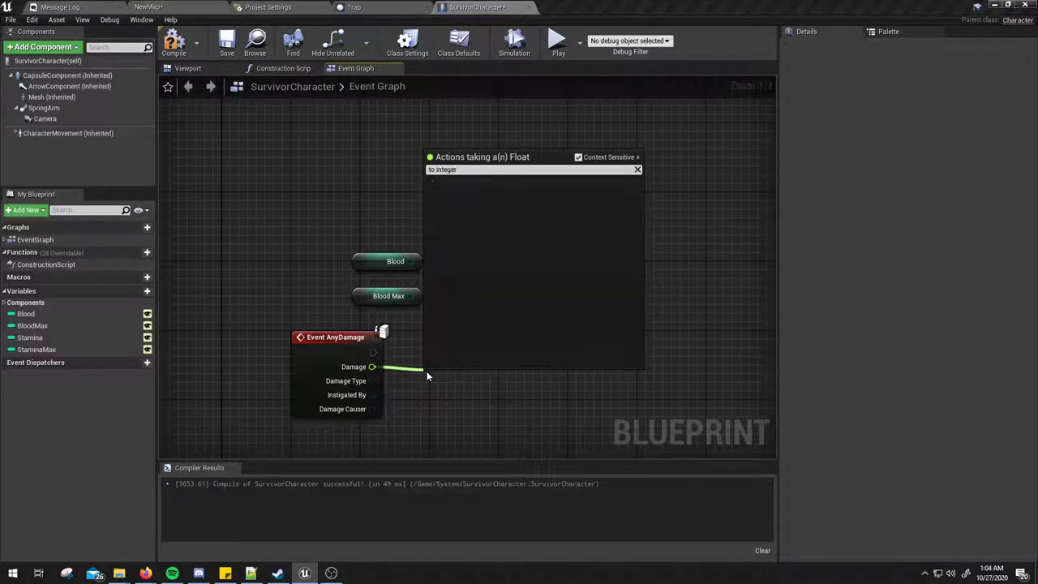
# Step: Feed the Damage output into a Truncate node, removing the temporary SET Blood node
pyautogui.press('Escape')
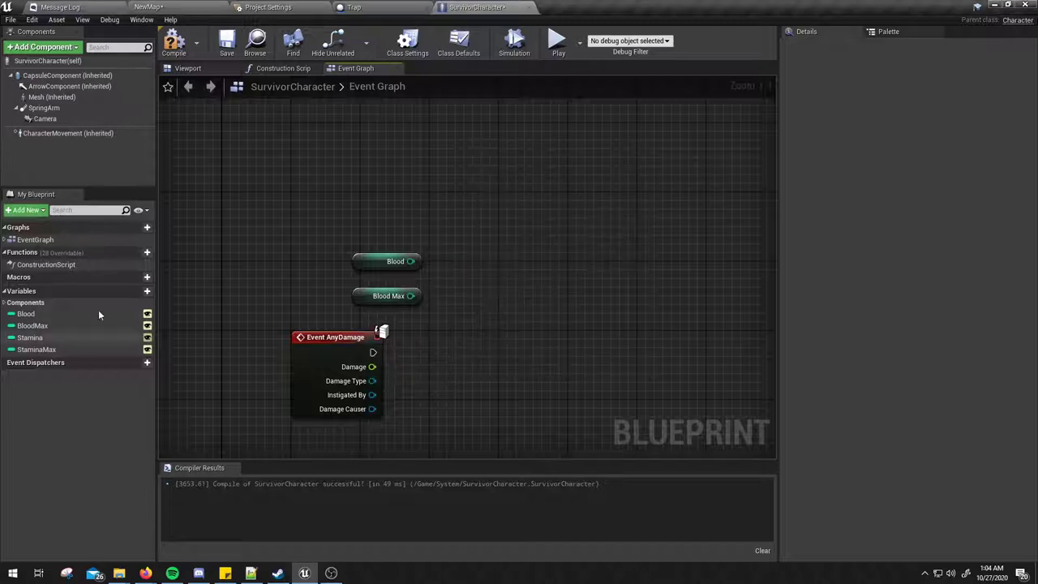
pyautogui.moveTo(32, 315)
pyautogui.mouseDown()
pyautogui.moveTo(658, 342)
pyautogui.moveTo(537, 292)
pyautogui.mouseUp()
pyautogui.click(564, 302)
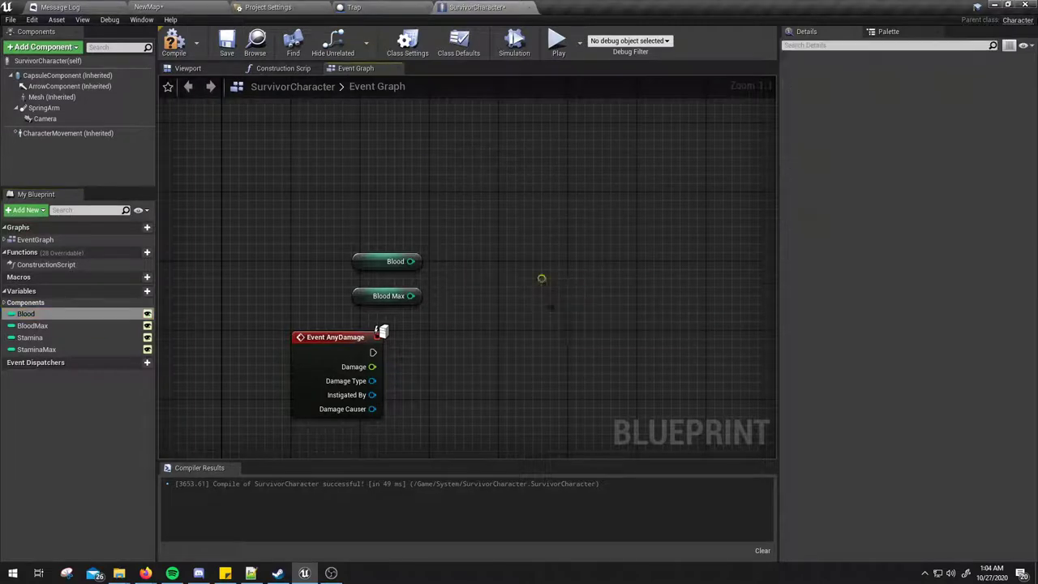
pyautogui.moveTo(372, 367); pyautogui.dragTo(553, 308)
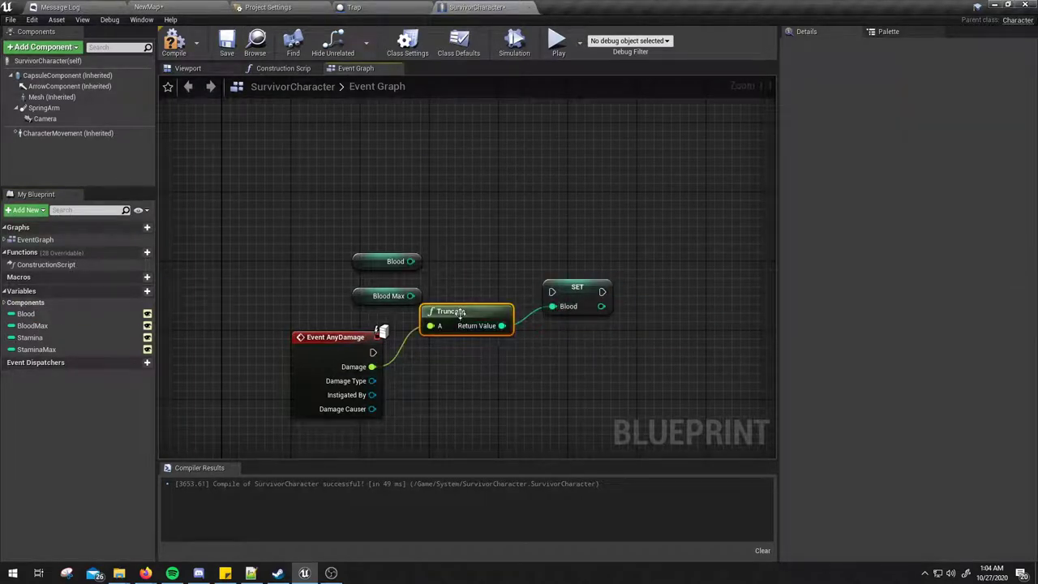
pyautogui.moveTo(459, 313); pyautogui.dragTo(467, 356)
pyautogui.click(490, 304)
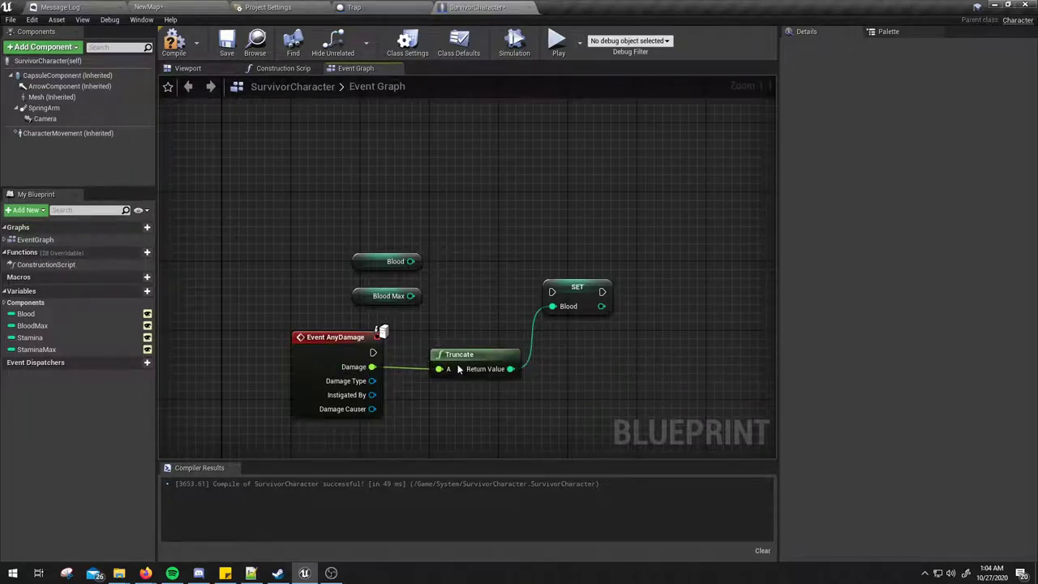
pyautogui.moveTo(578, 289); pyautogui.dragTo(577, 298)
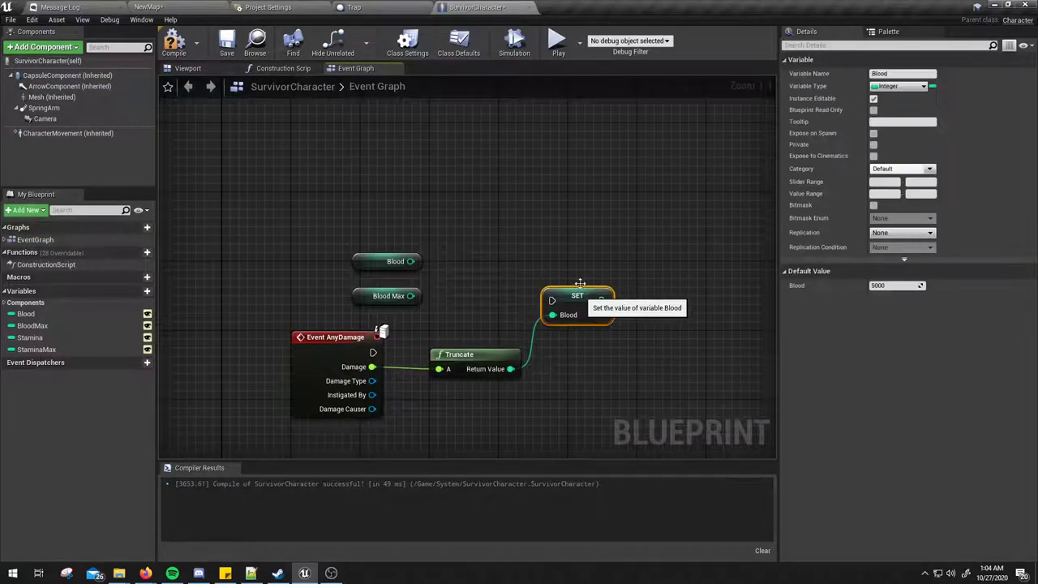
pyautogui.press('Delete')
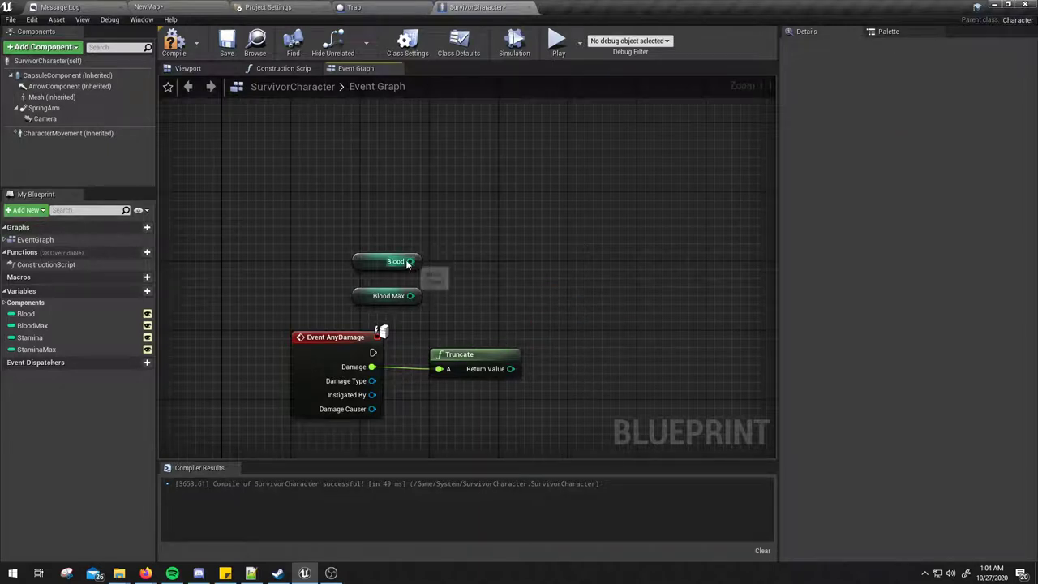
# Step: Add an integer subtract node computing Blood minus the truncated Damage
pyautogui.moveTo(507, 281); pyautogui.dragTo(522, 282)
pyautogui.write('-')
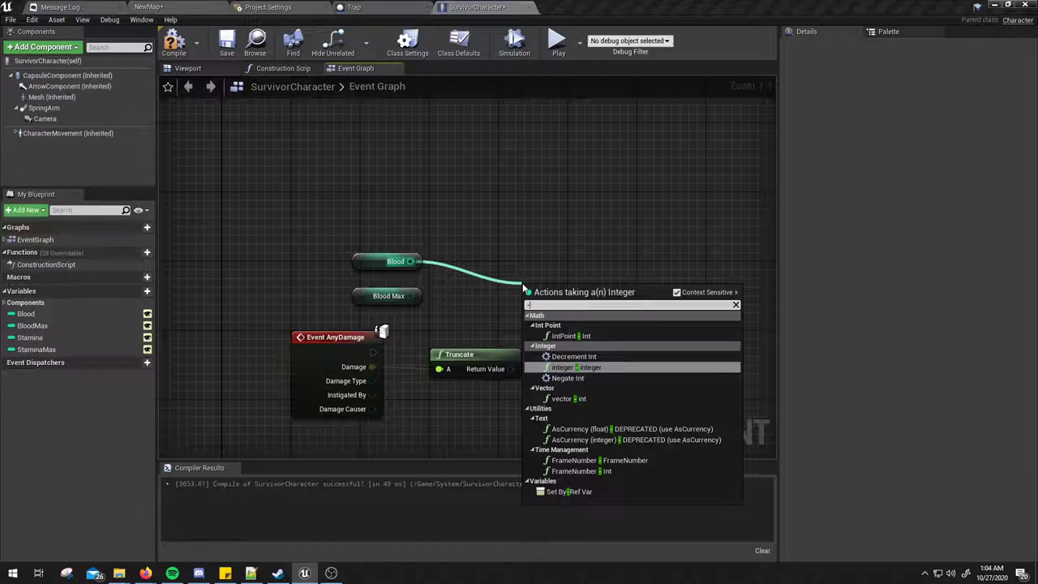
pyautogui.press('Return')
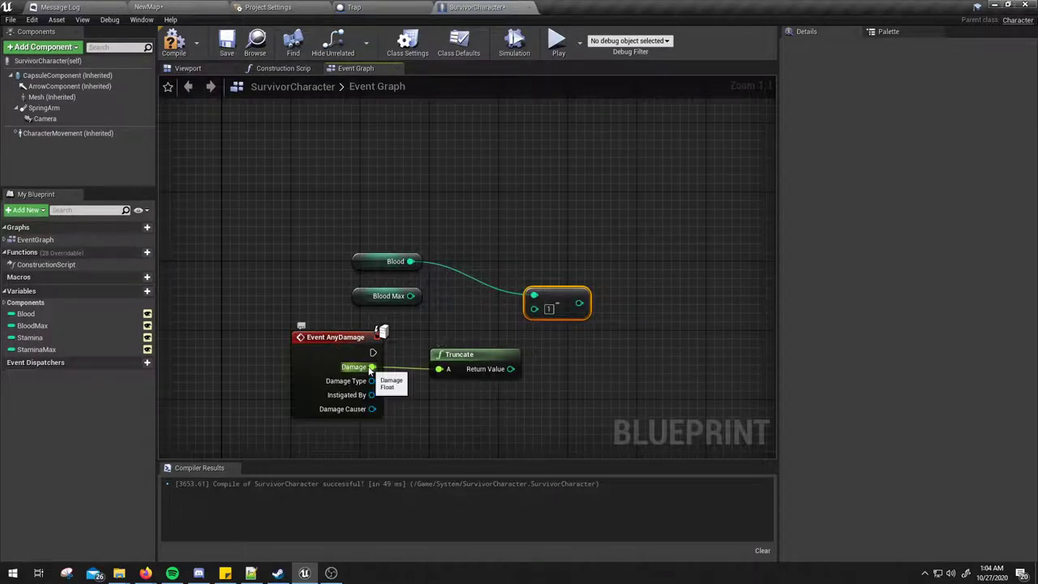
pyautogui.moveTo(511, 369); pyautogui.dragTo(534, 307)
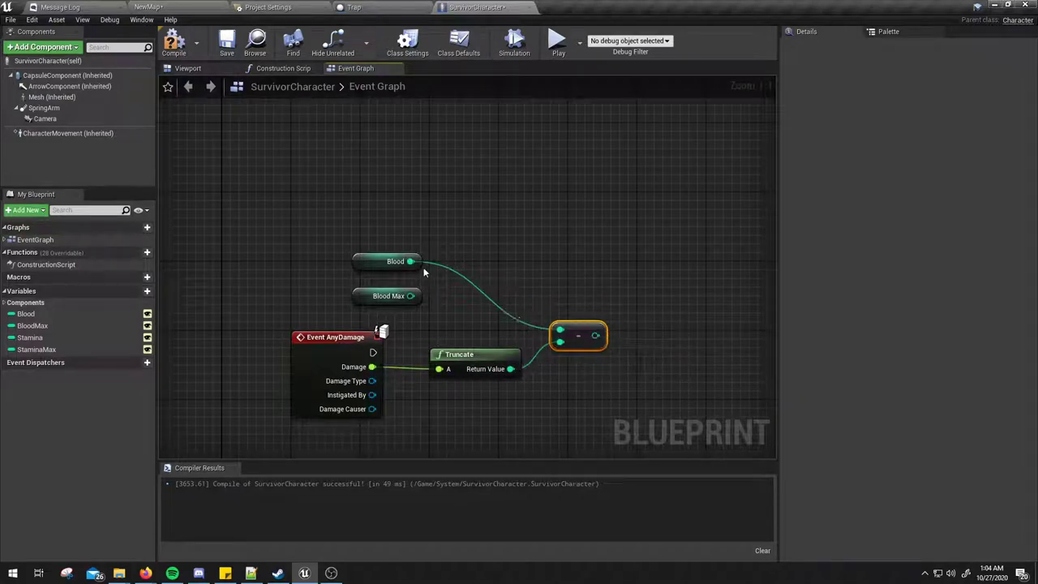
pyautogui.moveTo(377, 264); pyautogui.dragTo(462, 324)
pyautogui.moveTo(462, 325); pyautogui.dragTo(429, 283, button='right')
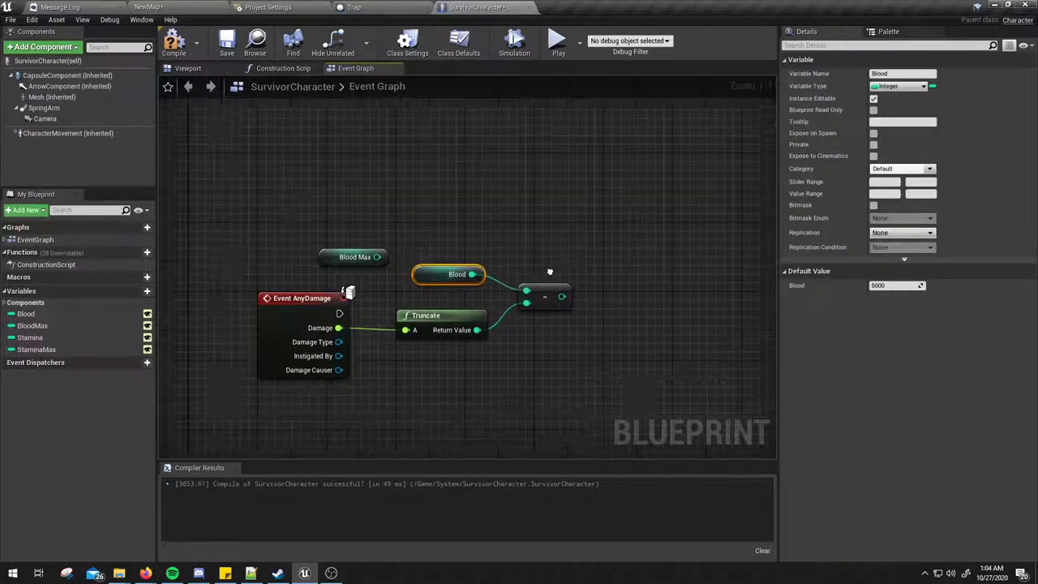
pyautogui.moveTo(513, 267); pyautogui.dragTo(529, 277, button='right')
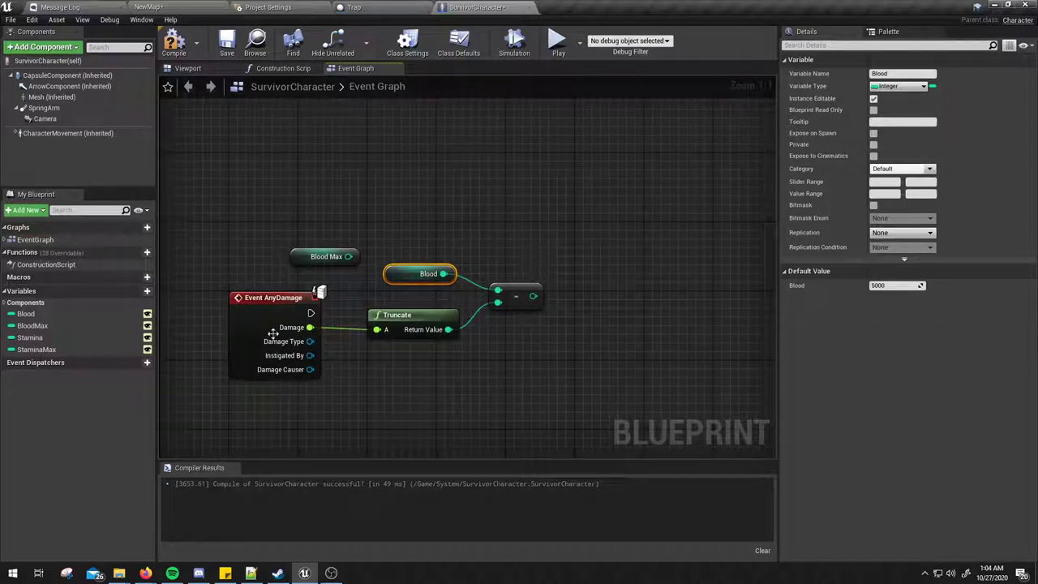
# Step: Add a SET Blood node fed by the subtraction and executed from Event AnyDamage
pyautogui.moveTo(26, 313); pyautogui.dragTo(590, 265)
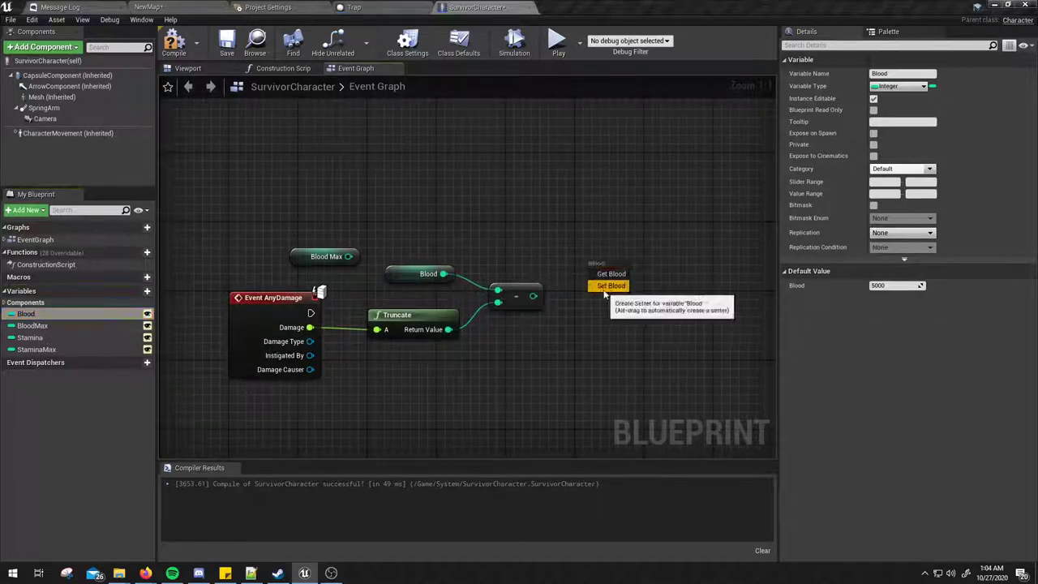
pyautogui.click(611, 285)
pyautogui.moveTo(532, 296); pyautogui.dragTo(594, 284)
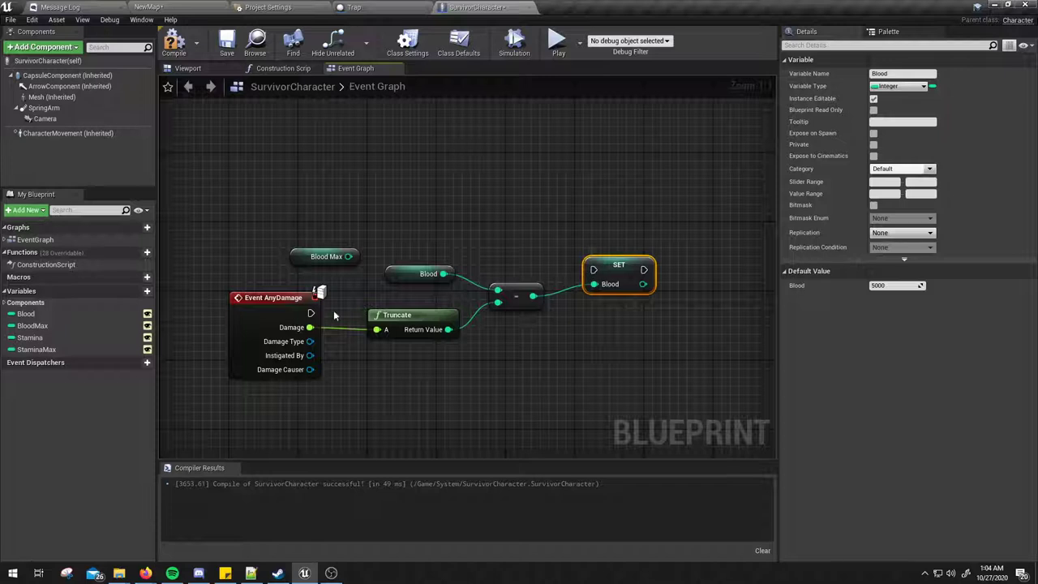
pyautogui.moveTo(310, 313); pyautogui.dragTo(593, 269)
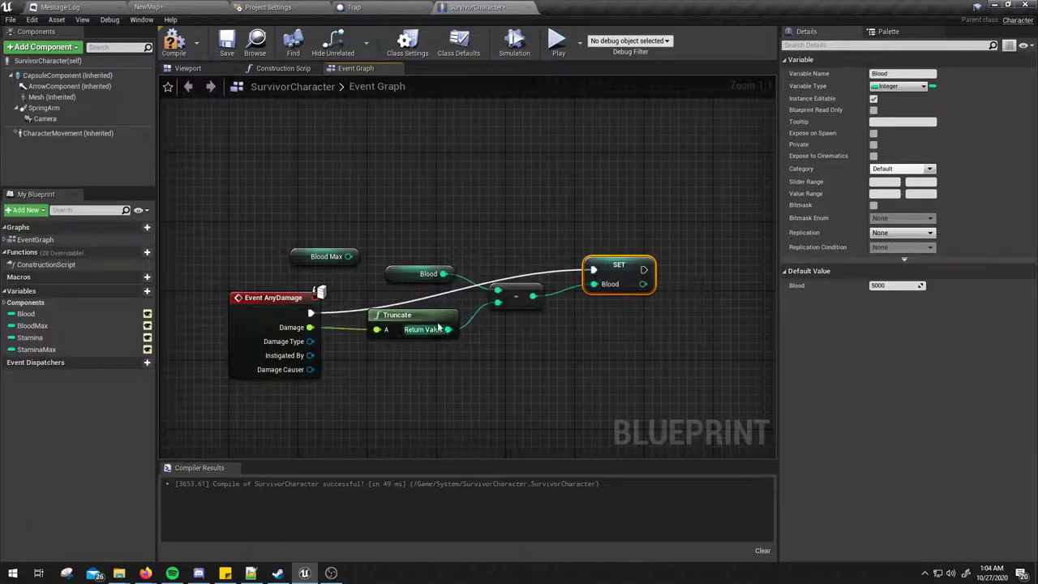
pyautogui.moveTo(403, 251); pyautogui.dragTo(516, 347)
pyautogui.moveTo(519, 300); pyautogui.dragTo(519, 369)
pyautogui.moveTo(630, 275)
pyautogui.mouseDown()
pyautogui.moveTo(639, 300)
pyautogui.moveTo(732, 317)
pyautogui.mouseUp()
# Step: Insert a Clamp (integer) before SET Blood with the subtraction as Value and Blood Max as Max
pyautogui.click(653, 213)
pyautogui.moveTo(680, 273)
pyautogui.mouseDown(button='right')
pyautogui.moveTo(654, 213)
pyautogui.moveTo(644, 234)
pyautogui.mouseUp(button='right')
pyautogui.moveTo(681, 251)
pyautogui.mouseDown()
pyautogui.moveTo(704, 254)
pyautogui.moveTo(579, 311)
pyautogui.mouseUp()
pyautogui.click(639, 221)
pyautogui.write('clam')
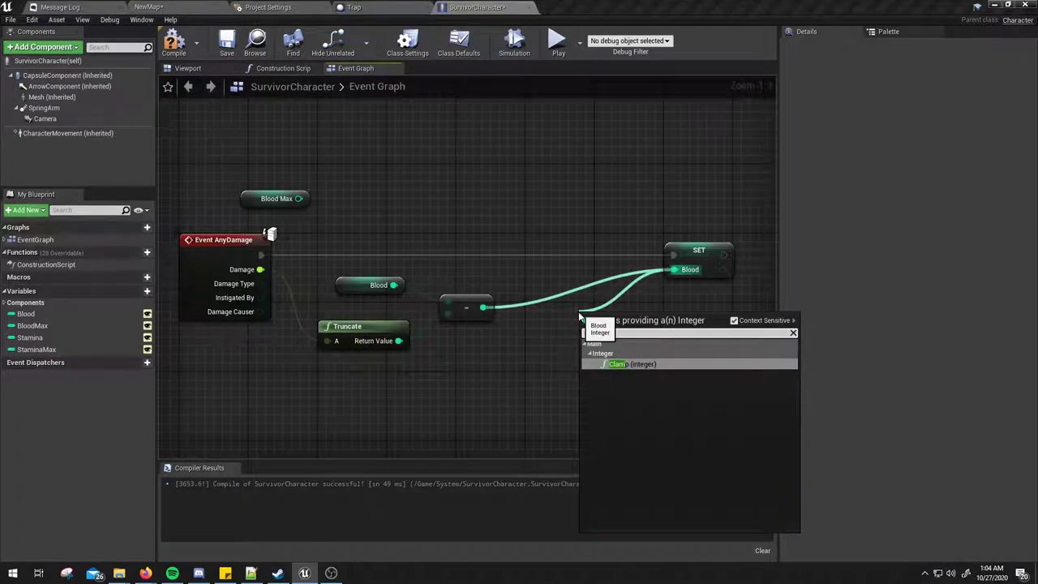
pyautogui.press('Return')
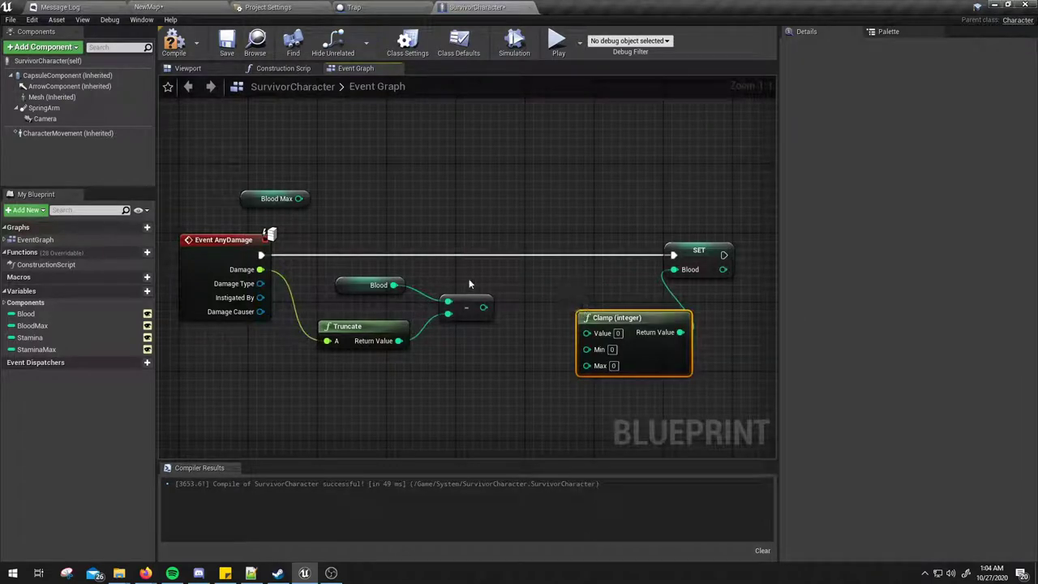
pyautogui.moveTo(254, 202)
pyautogui.mouseDown()
pyautogui.moveTo(431, 434)
pyautogui.moveTo(587, 365)
pyautogui.mouseUp()
pyautogui.moveTo(484, 306); pyautogui.dragTo(586, 333)
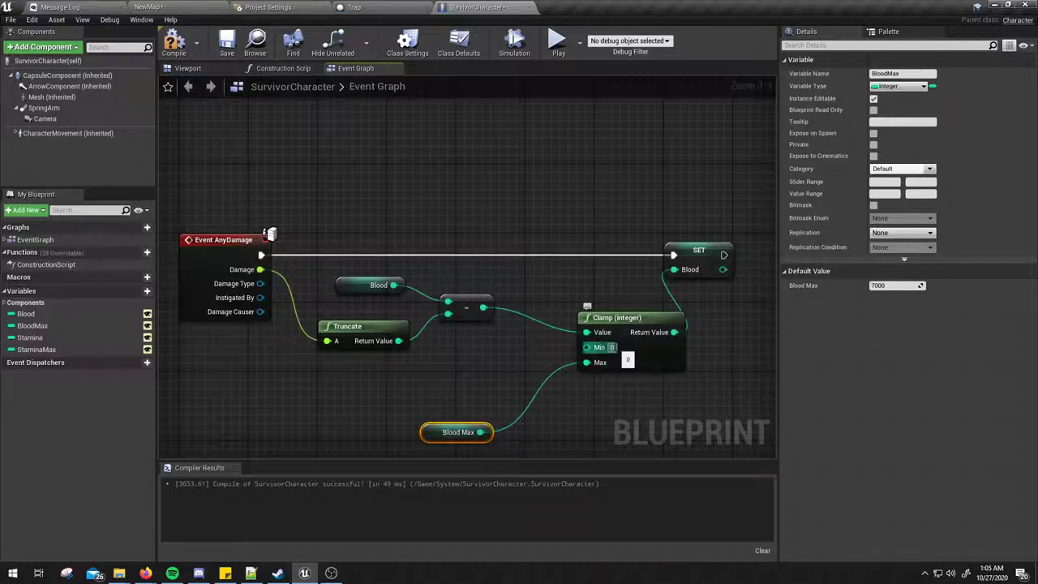
# Step: Tidy the graph, moving Blood Max up next to the Clamp node
pyautogui.moveTo(574, 394); pyautogui.dragTo(517, 389, button='right')
pyautogui.click(700, 245)
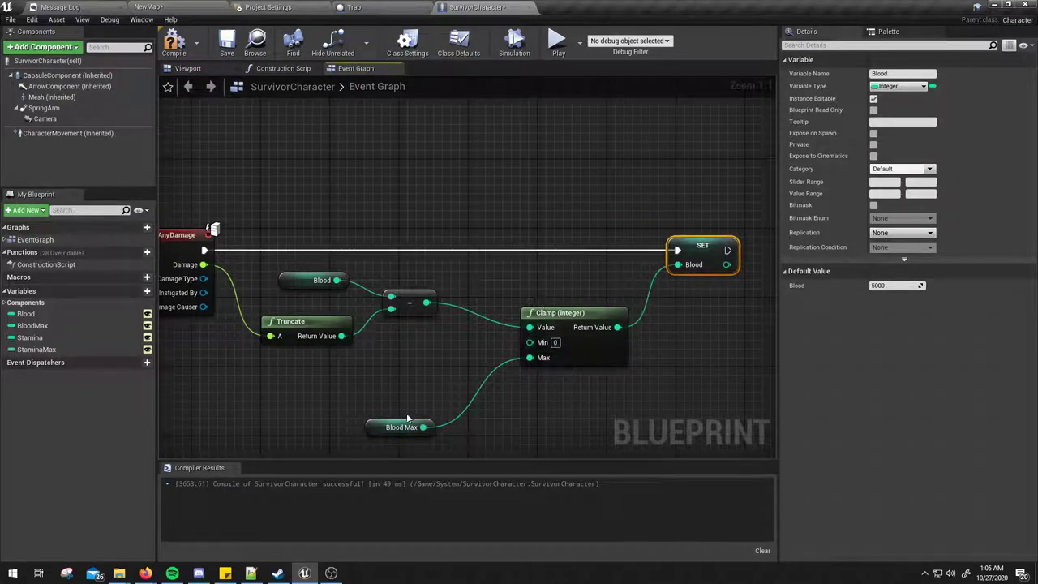
pyautogui.moveTo(371, 431); pyautogui.dragTo(417, 371)
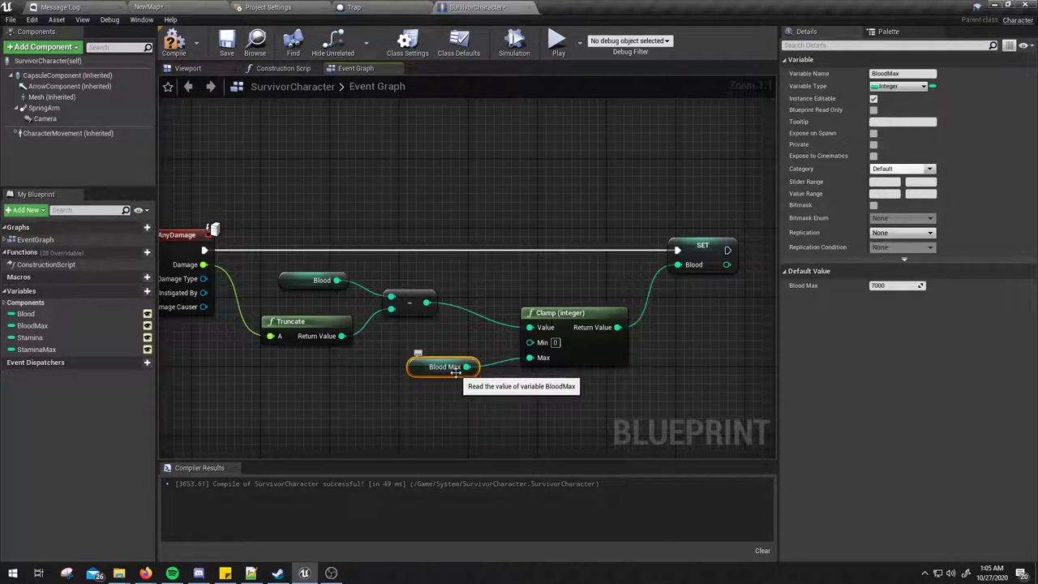
pyautogui.moveTo(466, 384); pyautogui.dragTo(497, 396, button='right')
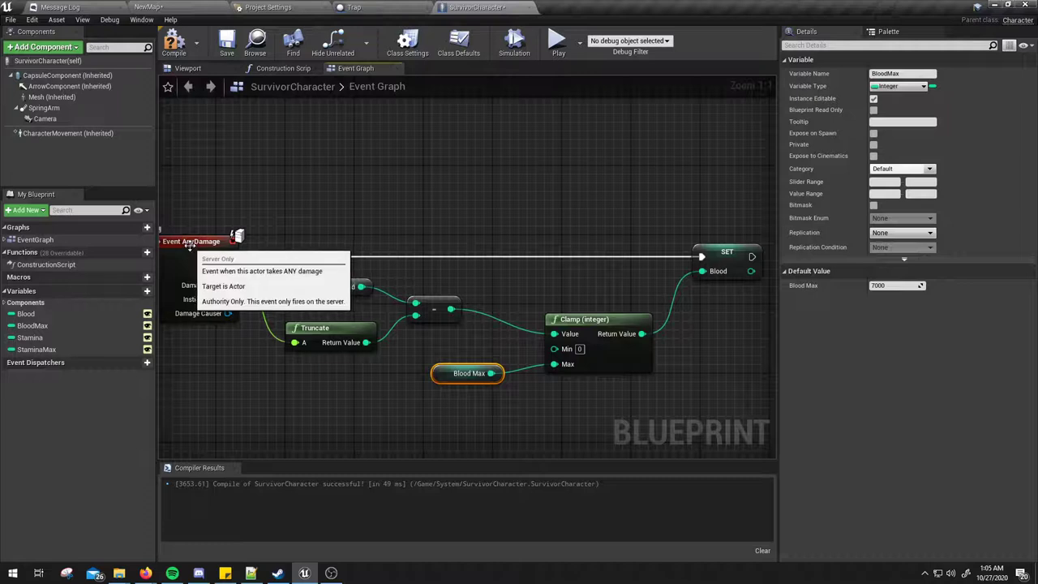
pyautogui.moveTo(194, 216); pyautogui.dragTo(208, 362)
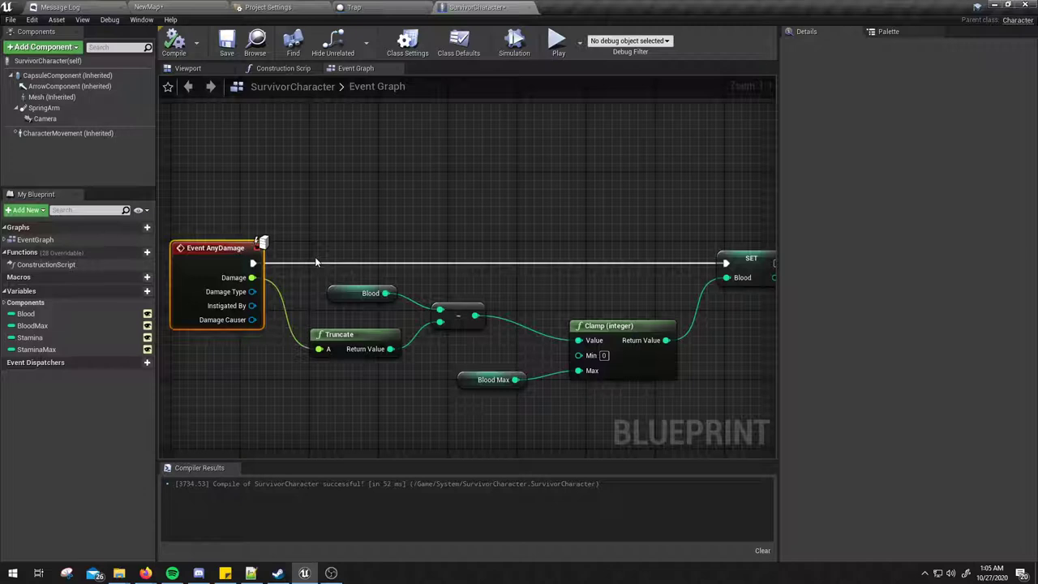
# Step: Compile the SurvivorCharacter blueprint, then recompile it
pyautogui.click(497, 379)
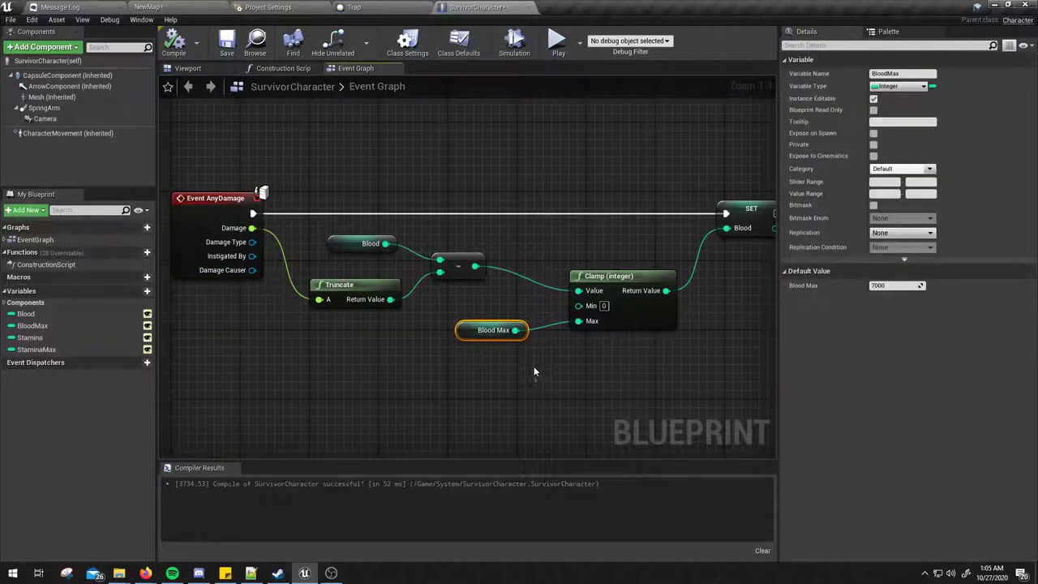
pyautogui.moveTo(543, 380); pyautogui.dragTo(538, 401, button='right')
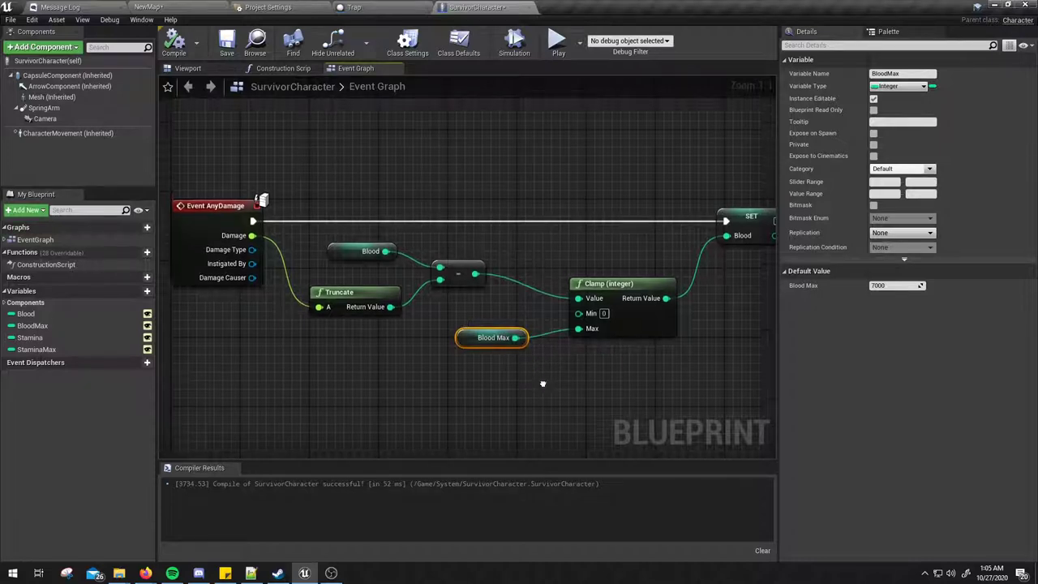
pyautogui.click(539, 400)
pyautogui.click(180, 54)
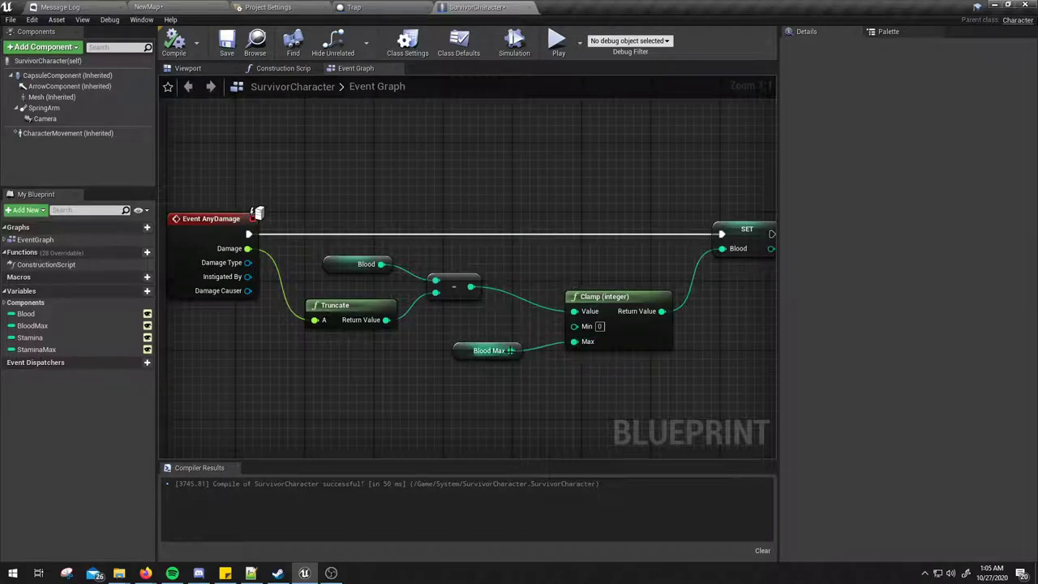
pyautogui.moveTo(592, 345); pyautogui.dragTo(615, 274, button='right')
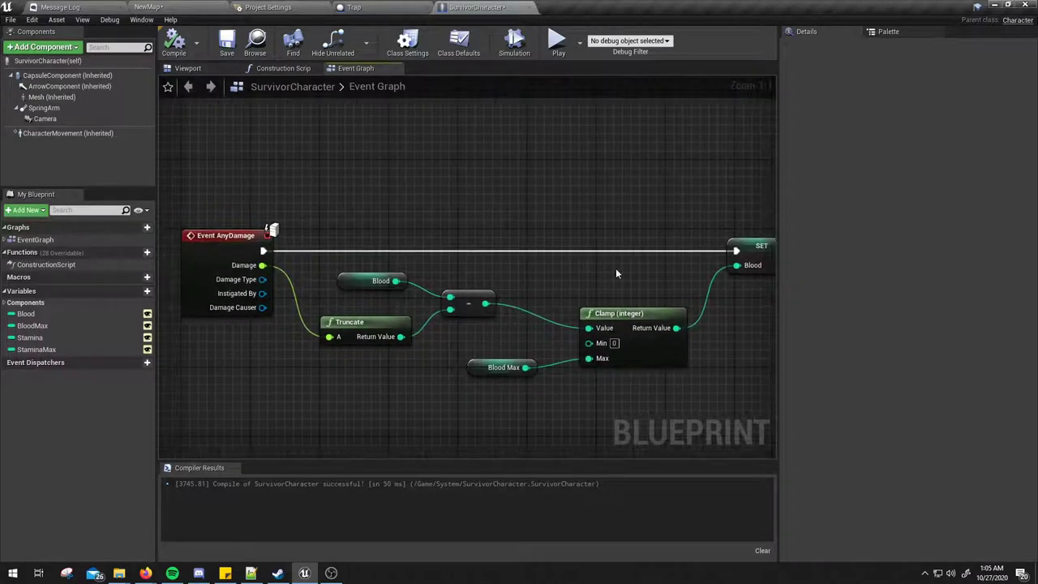
pyautogui.click(174, 42)
# Step: Frame the whole SurvivorCharacter Event Graph with Home
pyautogui.moveTo(380, 173); pyautogui.dragTo(450, 177, button='right')
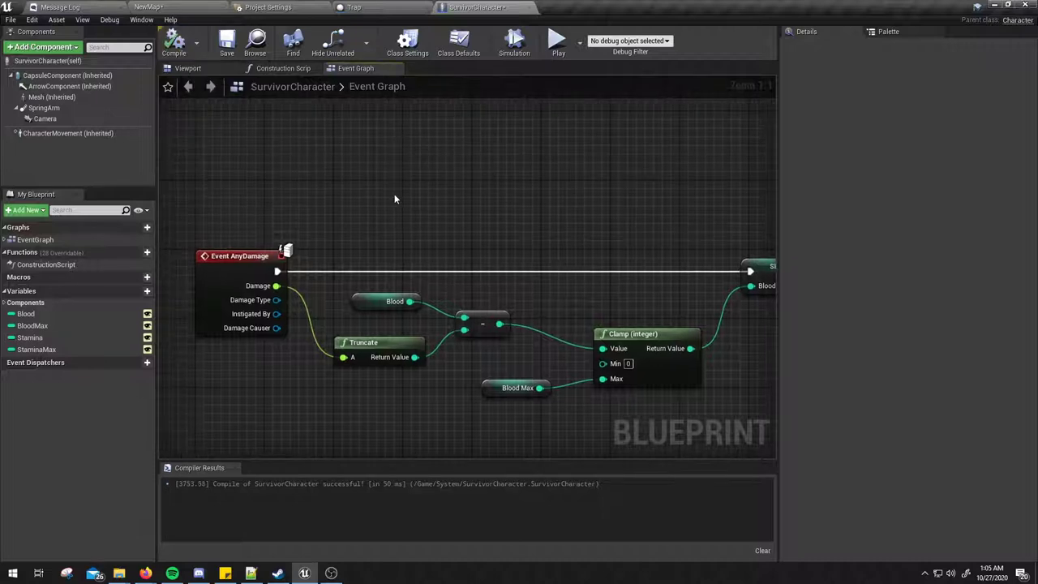
pyautogui.scroll(-1, 447, 249)
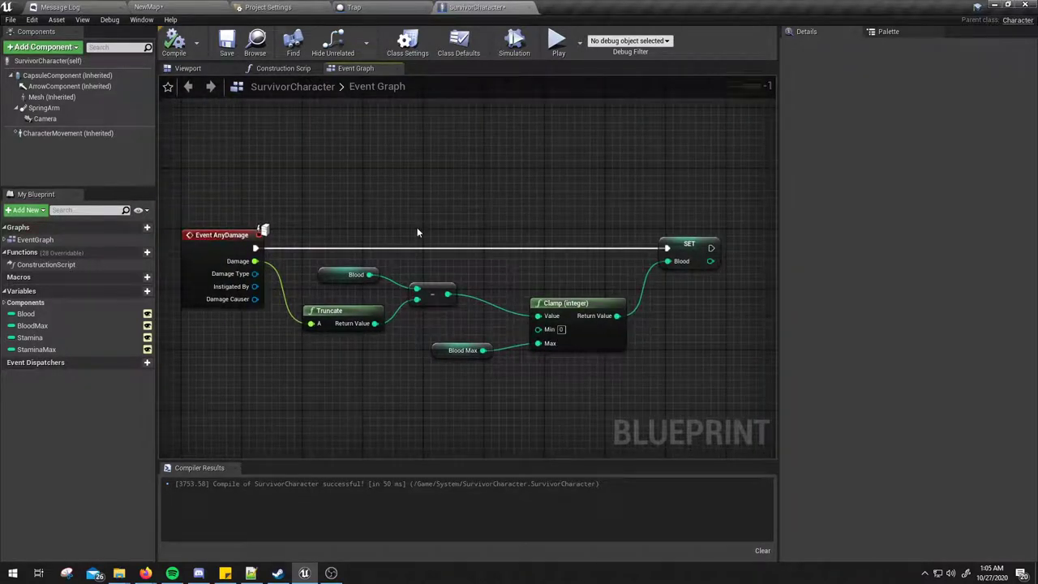
pyautogui.scroll(-6, 426, 209)
pyautogui.scroll(-4, 452, 234)
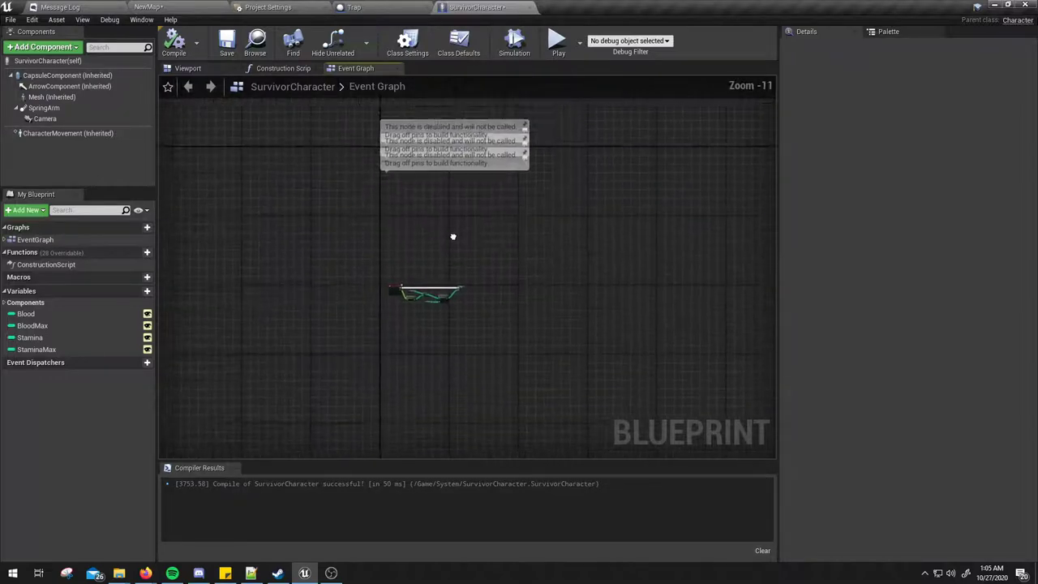
pyautogui.scroll(4, 462, 261)
pyautogui.scroll(3, 489, 193)
pyautogui.press('Home')
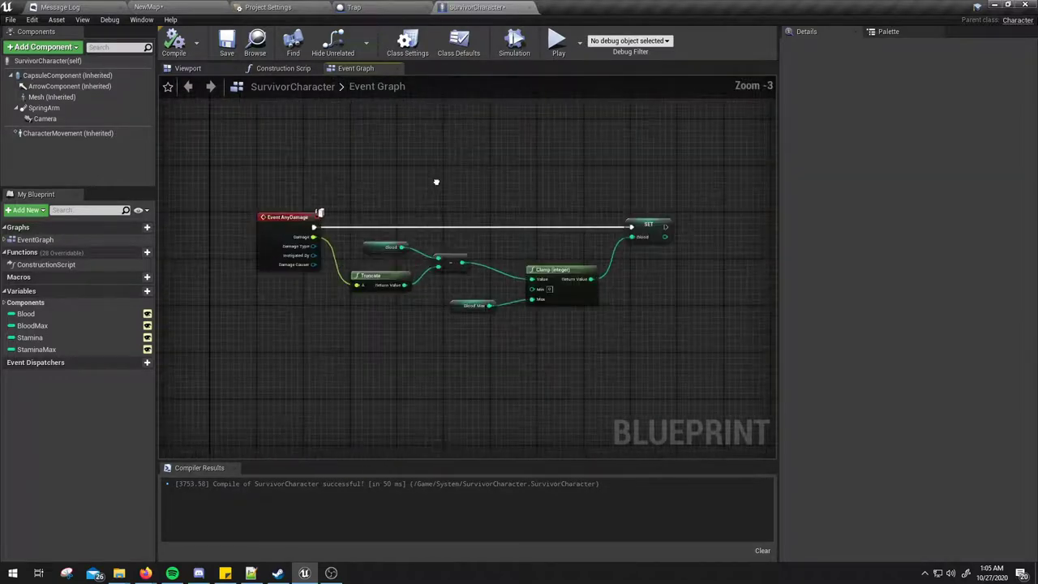
# Step: Open the SurvivorController blueprint from NewMap's Content Browser to view its Event Graph
pyautogui.click(136, 8)
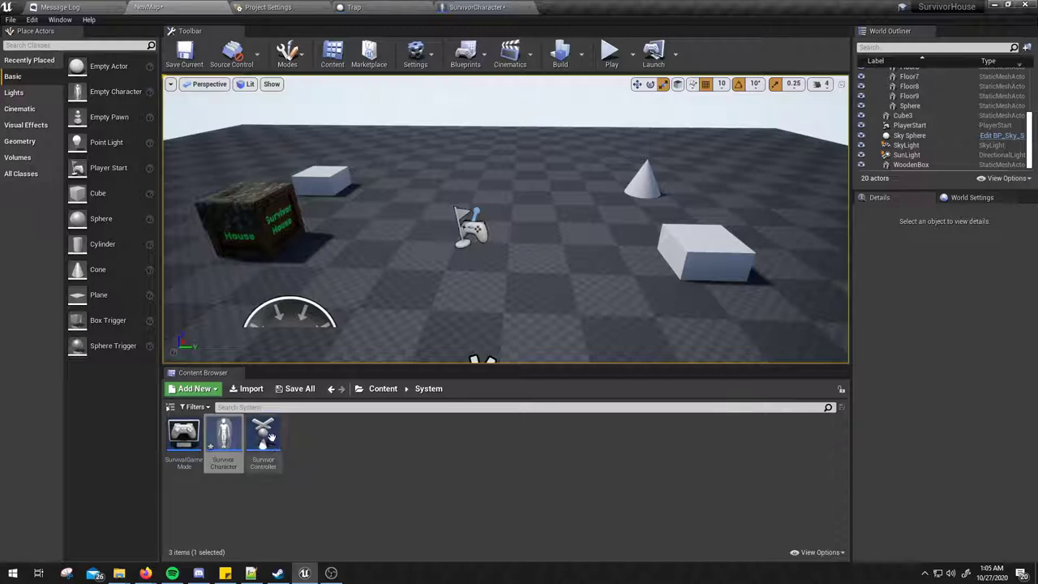
pyautogui.doubleClick(264, 440)
pyautogui.moveTo(419, 260); pyautogui.dragTo(531, 267, button='right')
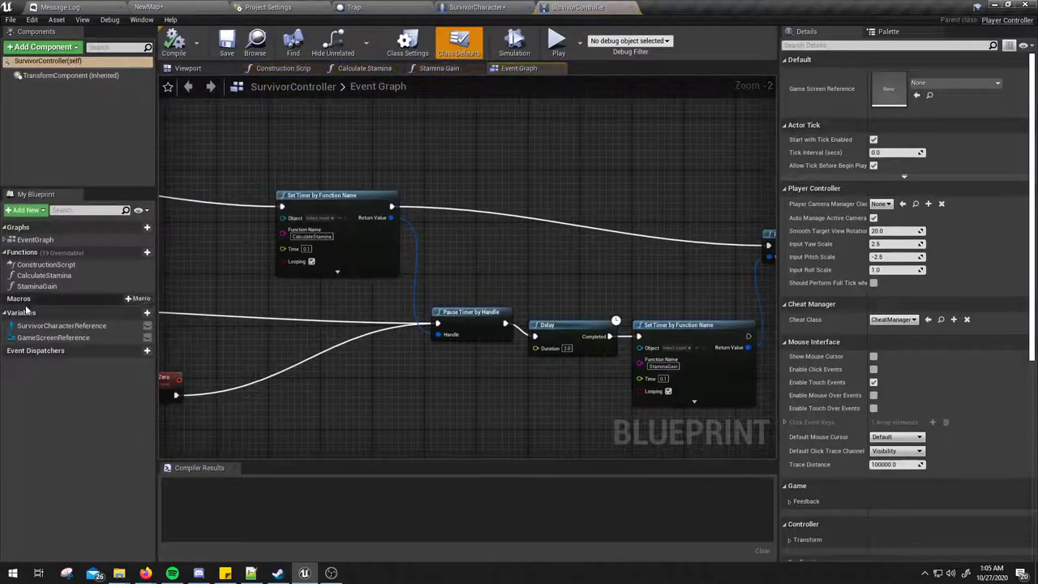
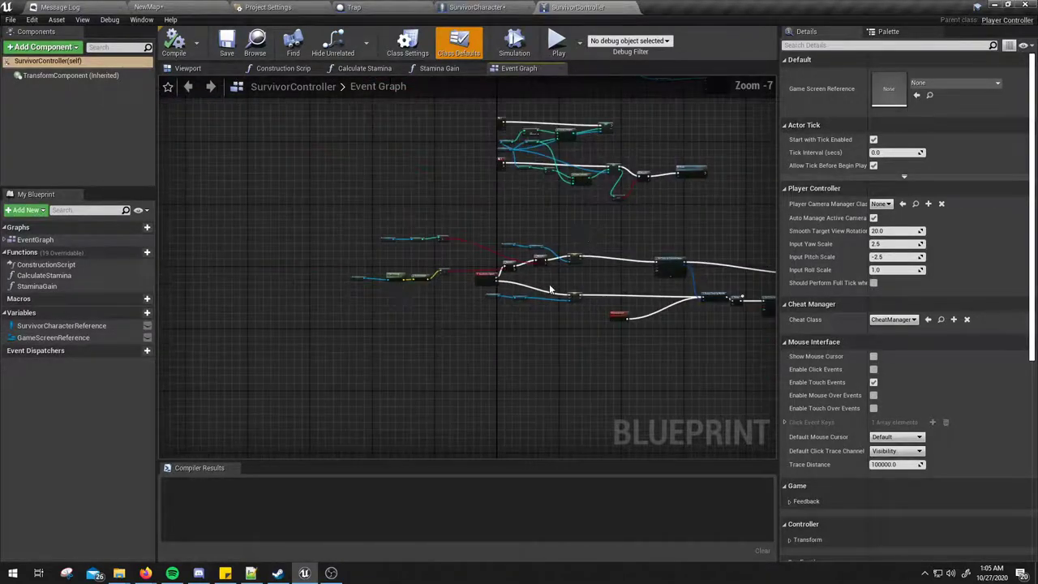
# Step: Select and inspect the nodes of the Death event chain
pyautogui.scroll(6, 498, 236)
pyautogui.moveTo(430, 228)
pyautogui.mouseDown(button='right')
pyautogui.moveTo(365, 319)
pyautogui.moveTo(304, 328)
pyautogui.mouseUp(button='right')
pyautogui.moveTo(244, 197); pyautogui.dragTo(657, 445)
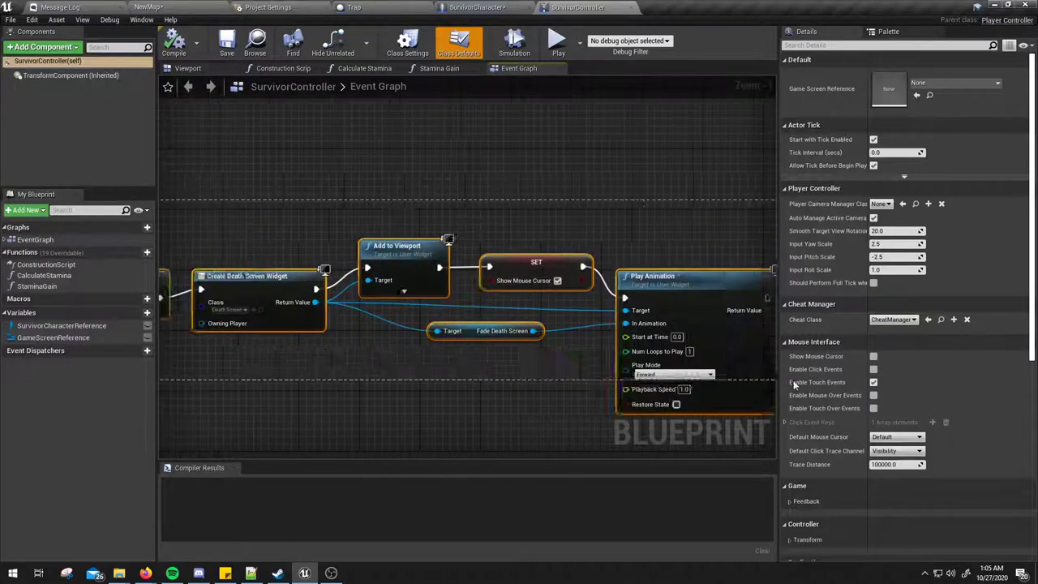
pyautogui.scroll(-3, 681, 355)
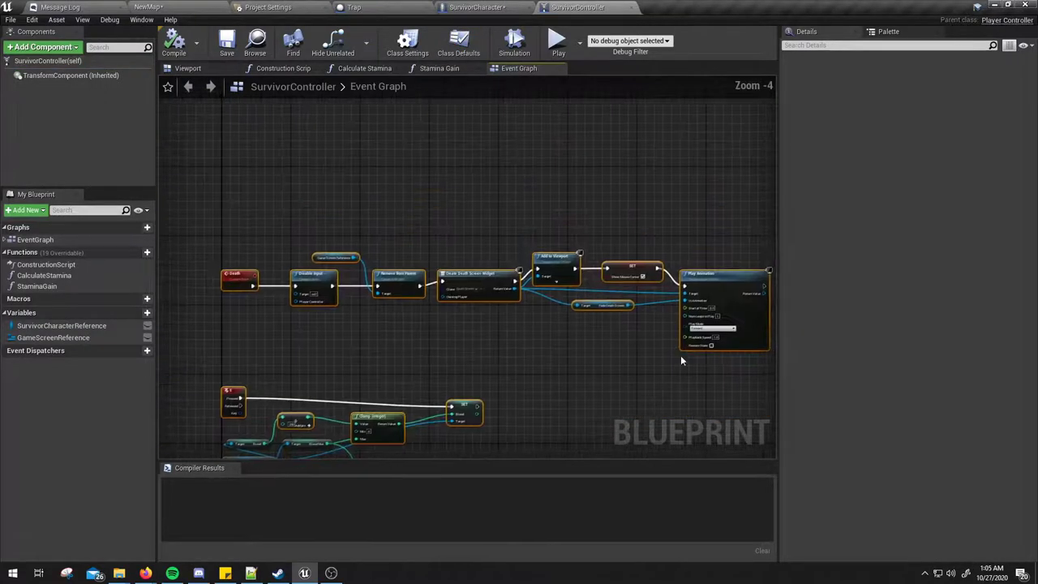
pyautogui.moveTo(241, 248); pyautogui.dragTo(713, 369)
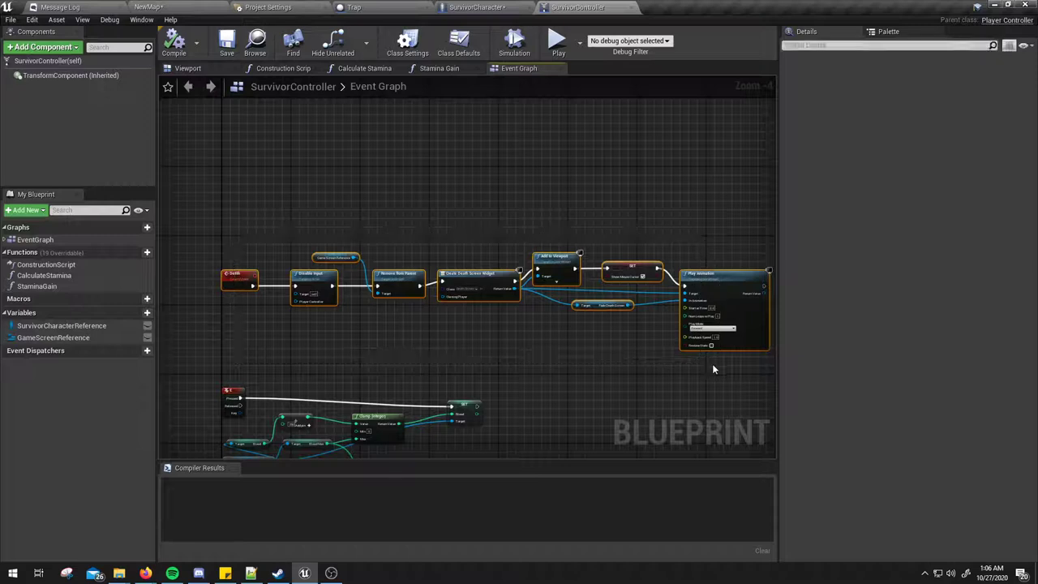
# Step: Re-centre on the Death event and compile SurvivorController successfully
pyautogui.scroll(1, 486, 347)
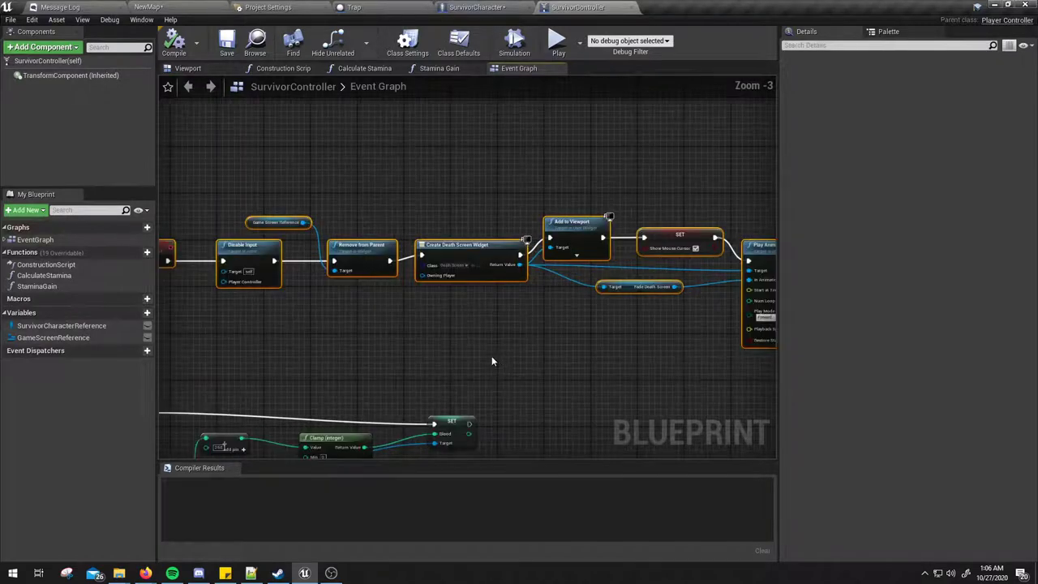
pyautogui.moveTo(490, 357); pyautogui.dragTo(521, 354, button='right')
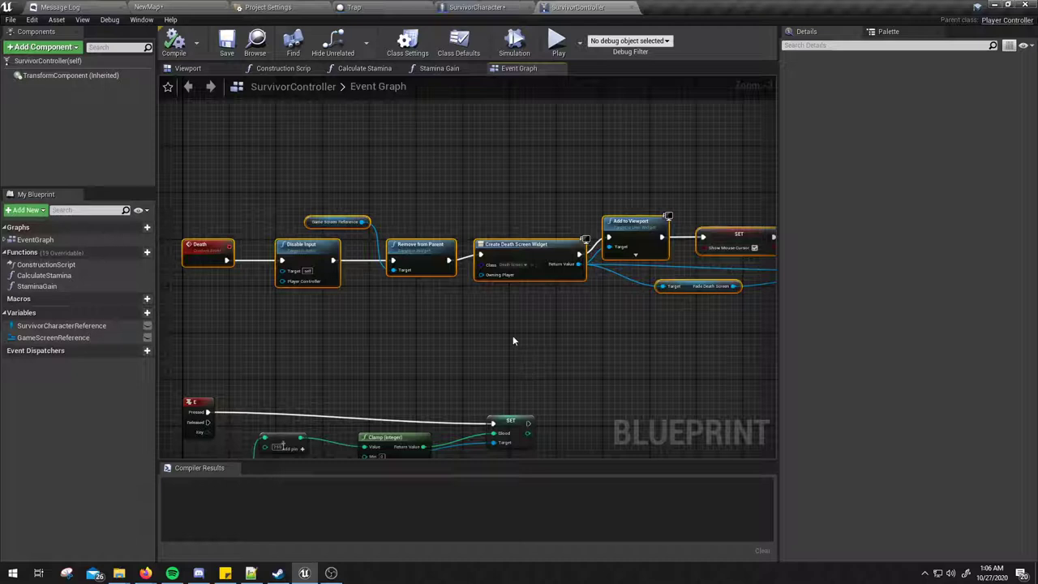
pyautogui.click(511, 336)
pyautogui.moveTo(215, 261); pyautogui.dragTo(233, 283, button='right')
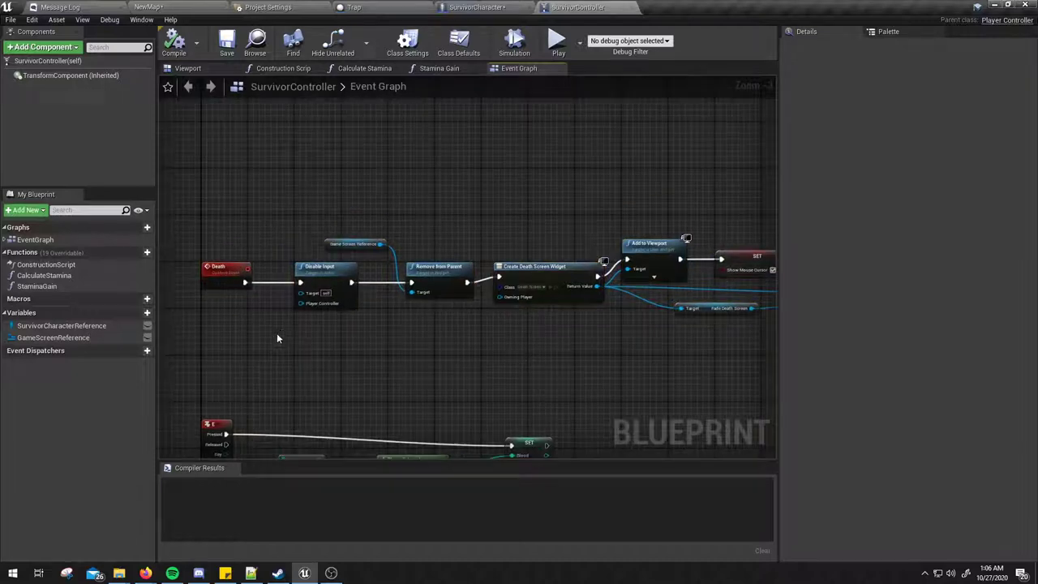
pyautogui.click(173, 42)
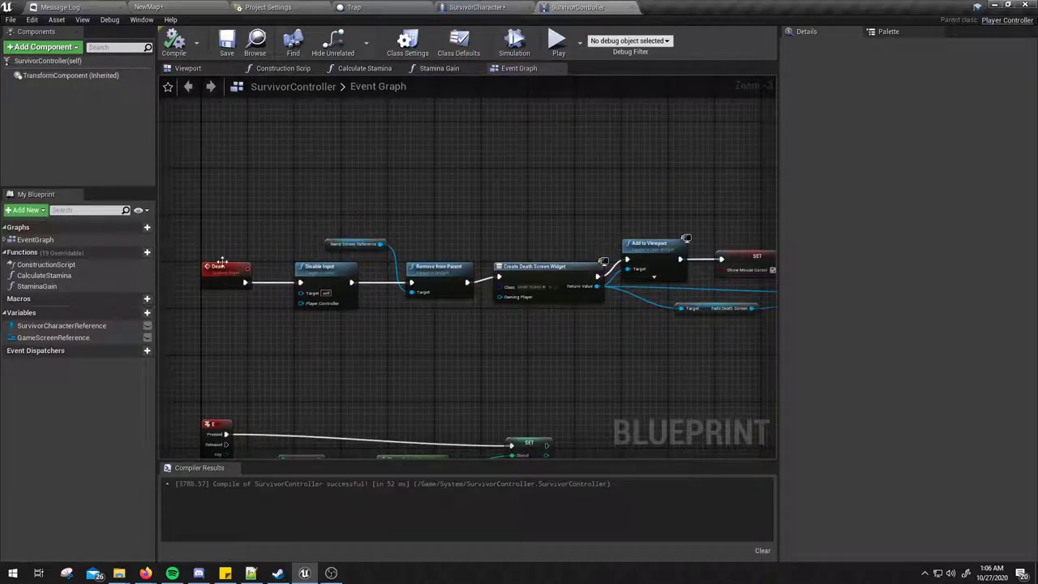
# Step: Inspect the Create Death Screen Widget class, Play Animation and SET nodes
pyautogui.moveTo(318, 249); pyautogui.dragTo(688, 348)
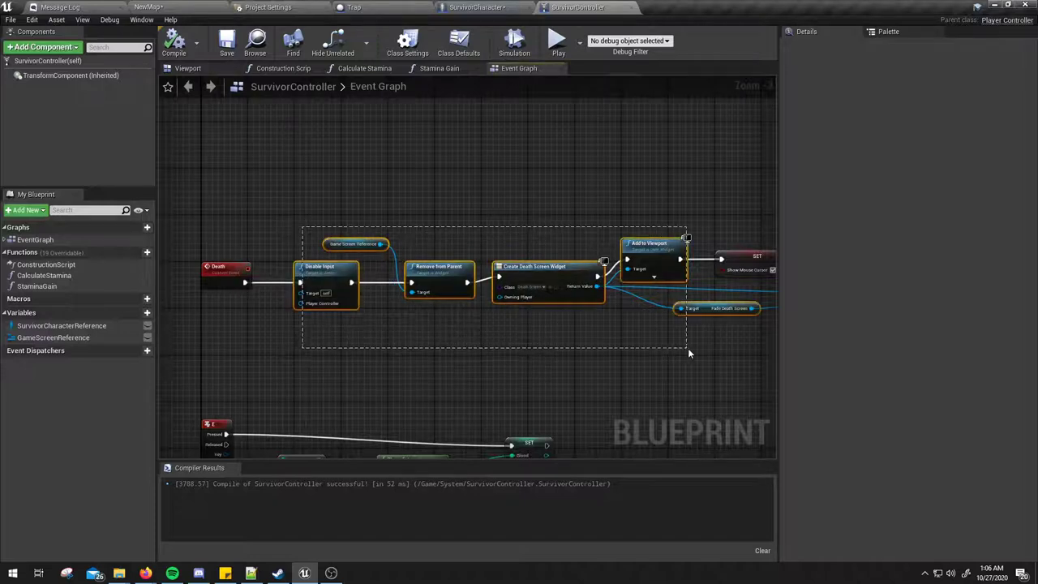
pyautogui.moveTo(688, 348); pyautogui.dragTo(522, 345, button='right')
pyautogui.click(524, 344)
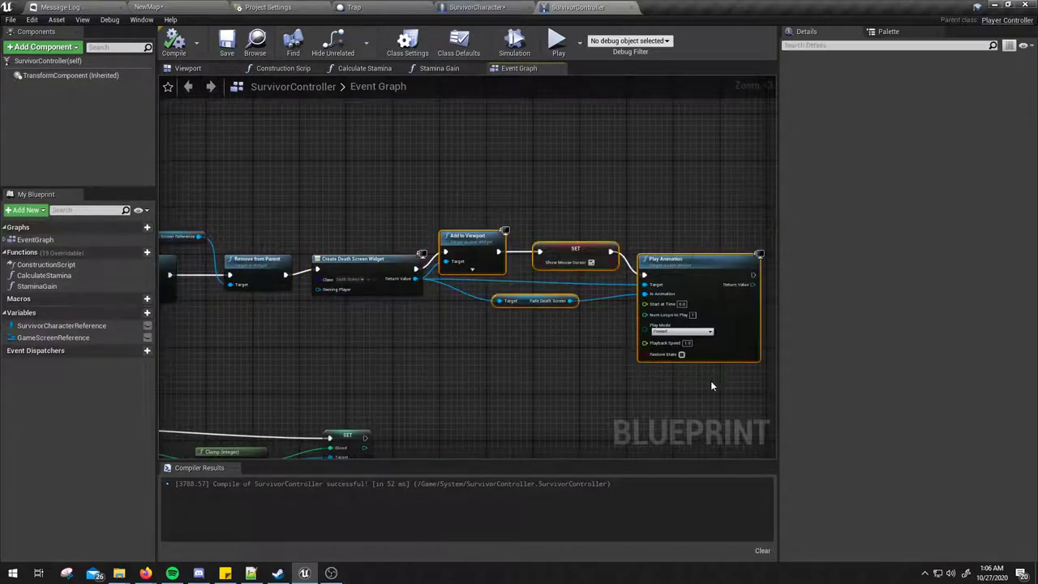
pyautogui.click(371, 265)
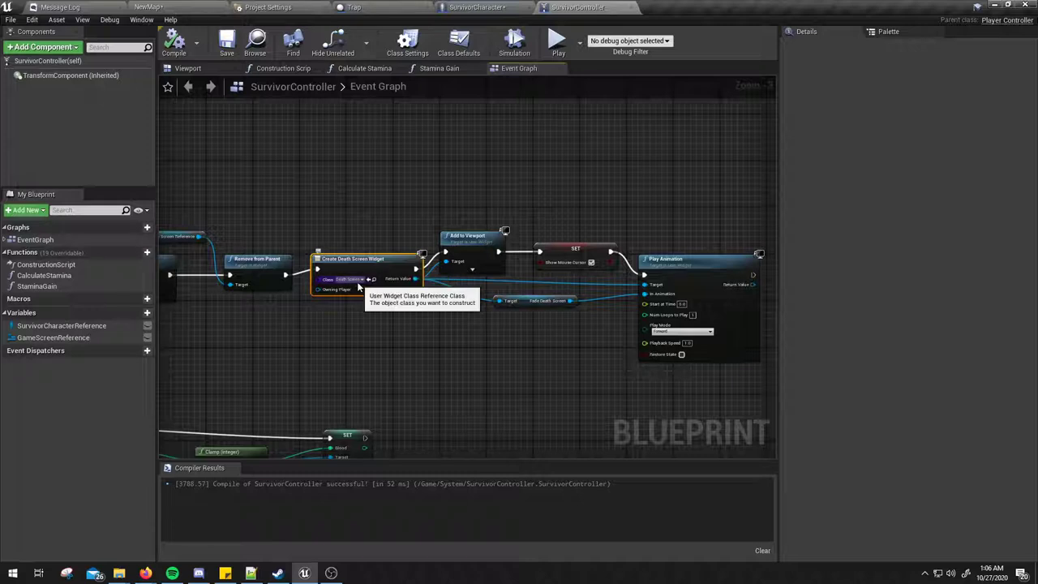
pyautogui.click(673, 258)
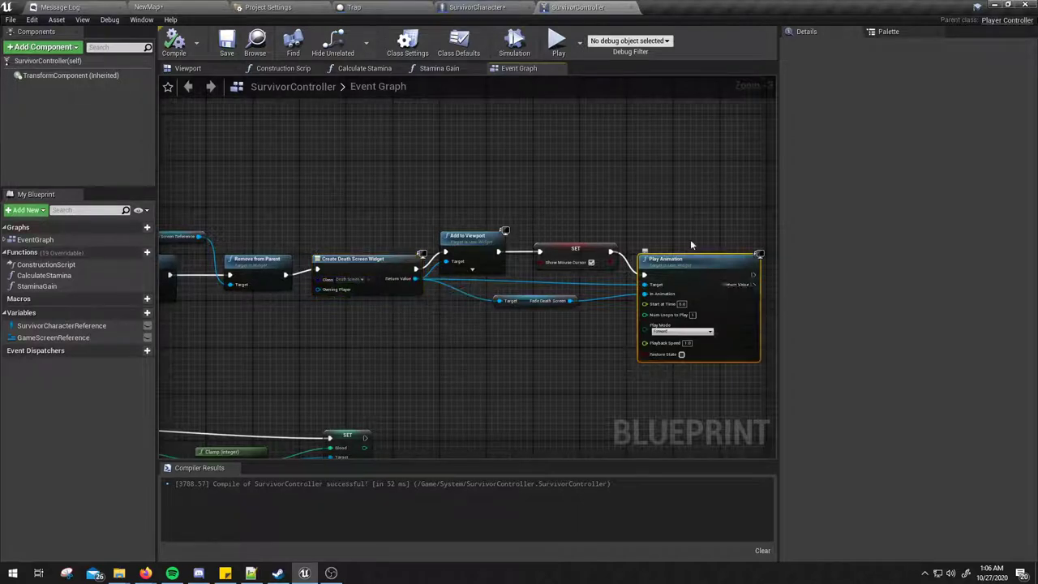
pyautogui.moveTo(557, 206)
pyautogui.mouseDown()
pyautogui.moveTo(594, 282)
pyautogui.moveTo(684, 385)
pyautogui.mouseUp()
pyautogui.click(684, 385)
# Step: Review the Death custom event and Disable Input nodes, moving toward Event BeginPlay
pyautogui.moveTo(684, 385)
pyautogui.mouseDown(button='right')
pyautogui.moveTo(395, 370)
pyautogui.moveTo(627, 377)
pyautogui.mouseUp(button='right')
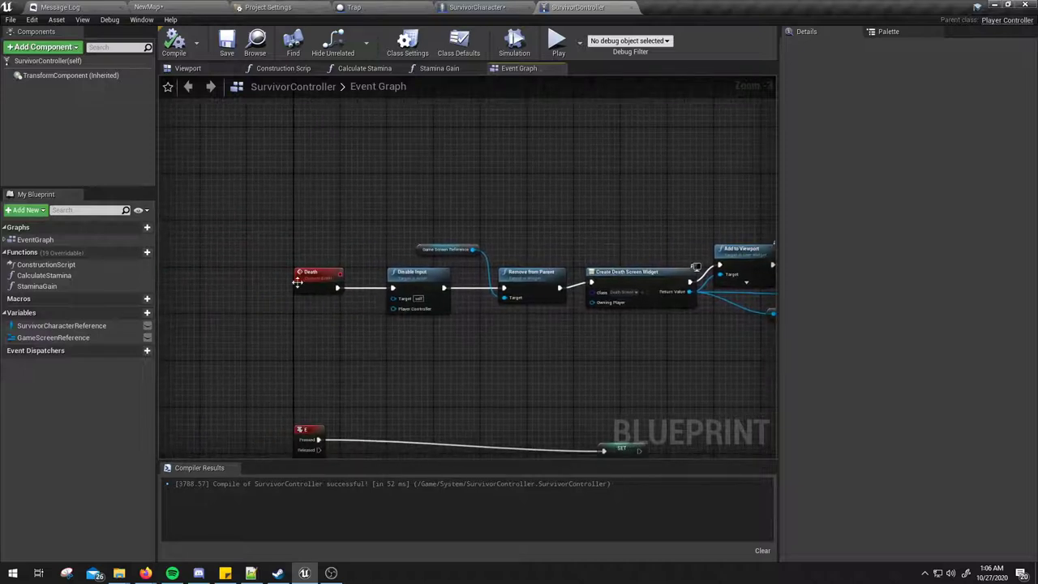
pyautogui.click(319, 278)
pyautogui.moveTo(309, 242); pyautogui.dragTo(622, 363)
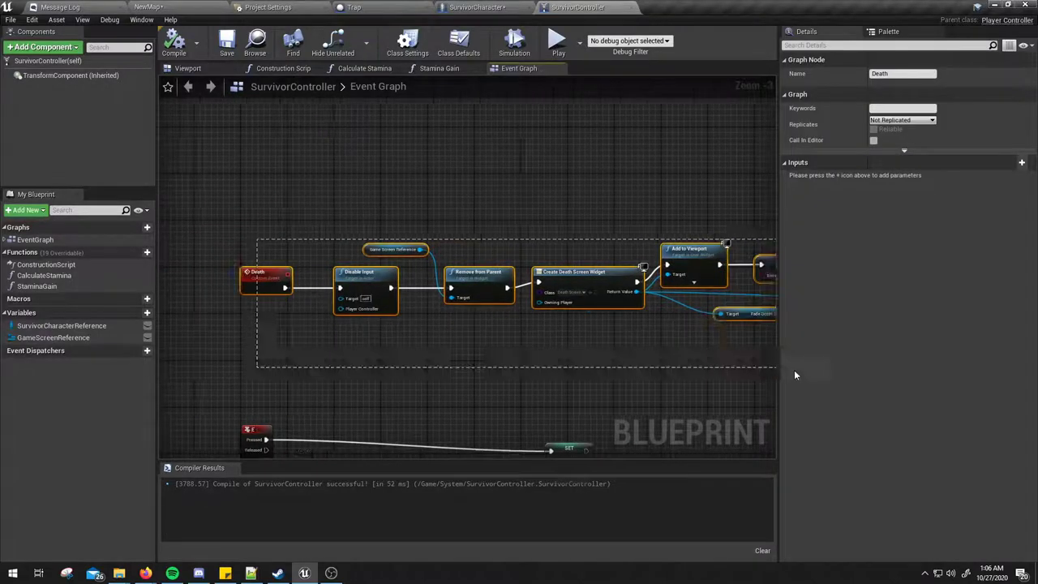
pyautogui.moveTo(580, 175)
pyautogui.mouseDown(button='right')
pyautogui.moveTo(604, 215)
pyautogui.moveTo(568, 268)
pyautogui.moveTo(592, 381)
pyautogui.mouseUp(button='right')
pyautogui.moveTo(678, 243)
pyautogui.mouseDown(button='right')
pyautogui.moveTo(757, 195)
pyautogui.moveTo(649, 163)
pyautogui.moveTo(530, 178)
pyautogui.moveTo(455, 288)
pyautogui.moveTo(498, 239)
pyautogui.mouseUp(button='right')
# Step: Move the == comparison node up and right beside the Branch and Death call
pyautogui.scroll(-4, 531, 179)
pyautogui.scroll(3, 455, 288)
pyautogui.scroll(1, 501, 247)
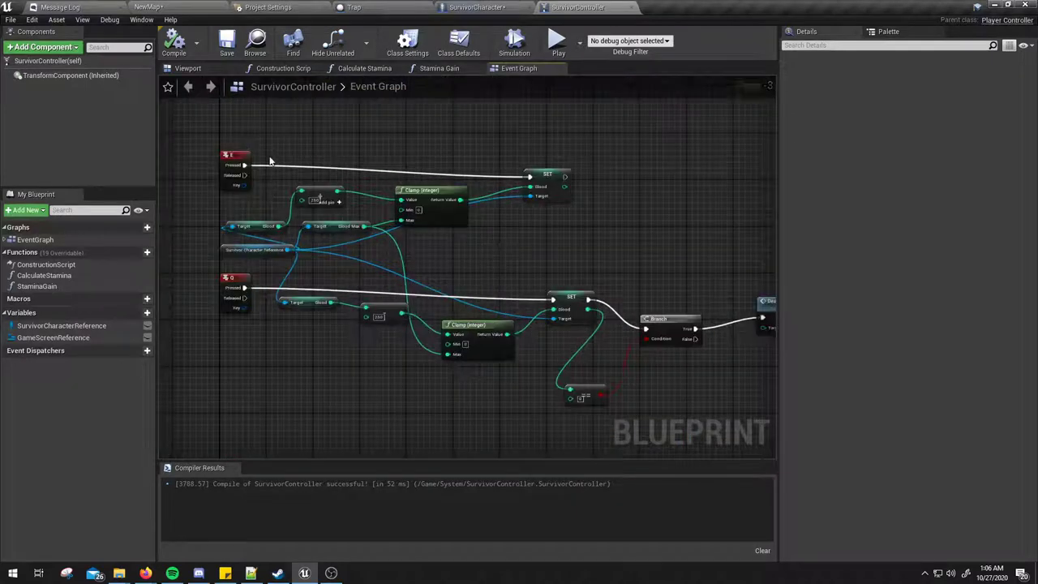
pyautogui.moveTo(270, 161); pyautogui.dragTo(577, 397)
pyautogui.moveTo(662, 388)
pyautogui.mouseDown(button='right')
pyautogui.moveTo(570, 386)
pyautogui.moveTo(657, 380)
pyautogui.moveTo(580, 361)
pyautogui.moveTo(627, 362)
pyautogui.mouseUp(button='right')
pyautogui.click(503, 363)
pyautogui.moveTo(498, 380); pyautogui.dragTo(533, 347)
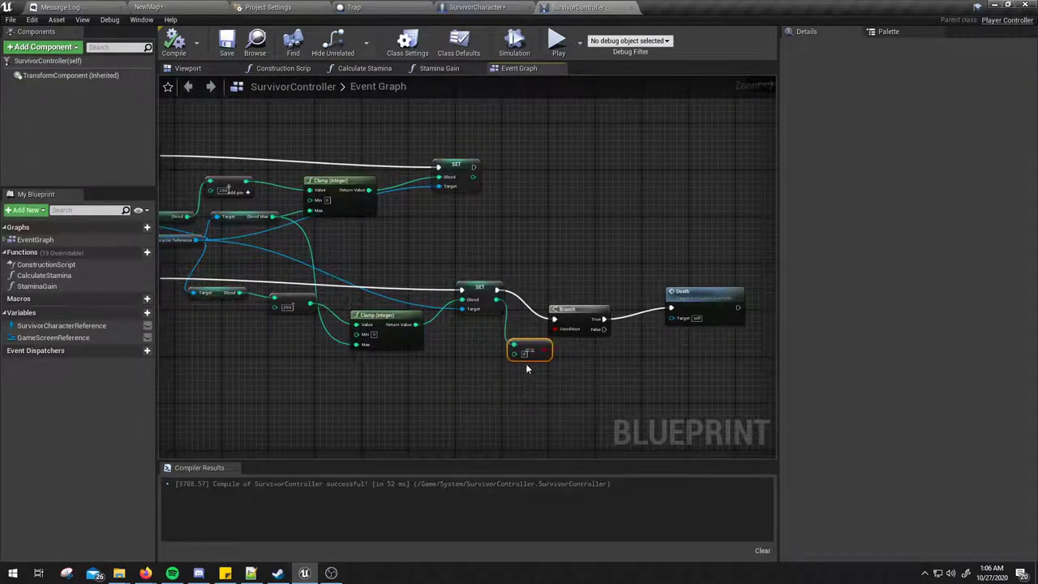
# Step: Break the exec wire between the lower SET node and the Branch
pyautogui.click(696, 291)
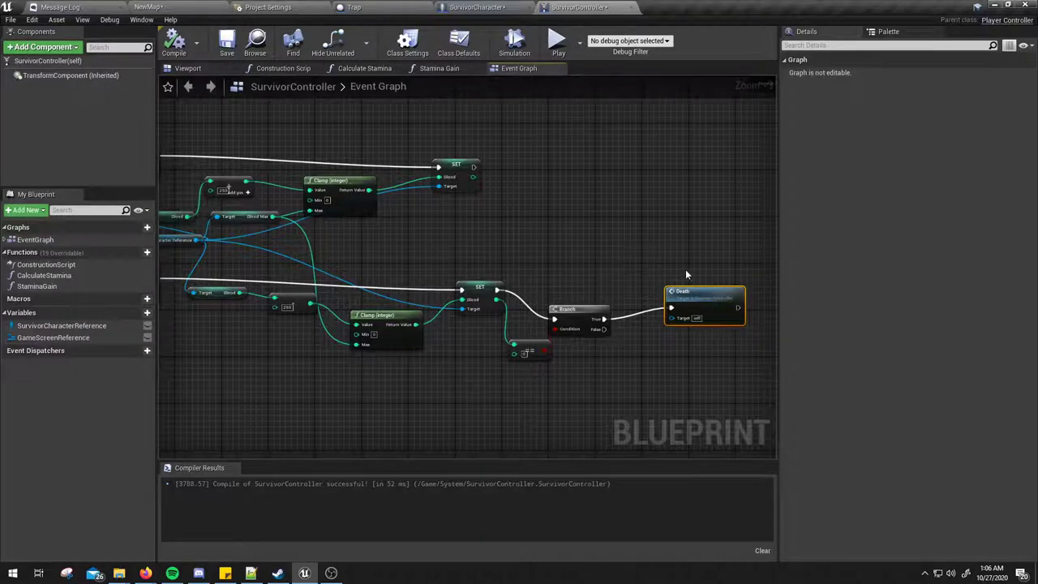
pyautogui.scroll(-3, 685, 274)
pyautogui.scroll(3, 555, 270)
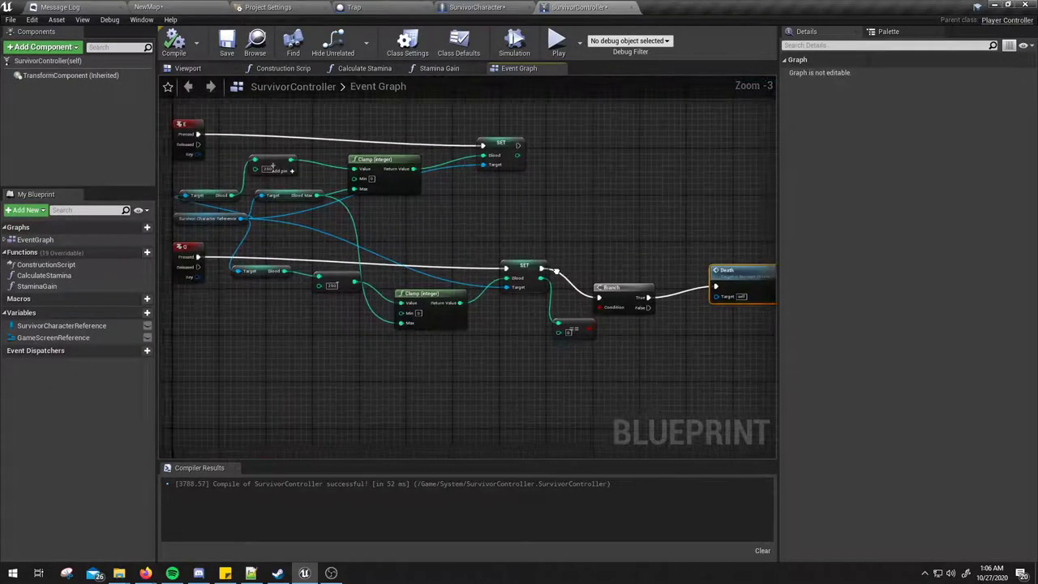
pyautogui.keyDown('ctrl'); pyautogui.moveTo(542, 268); pyautogui.dragTo(564, 294); pyautogui.keyUp('ctrl')
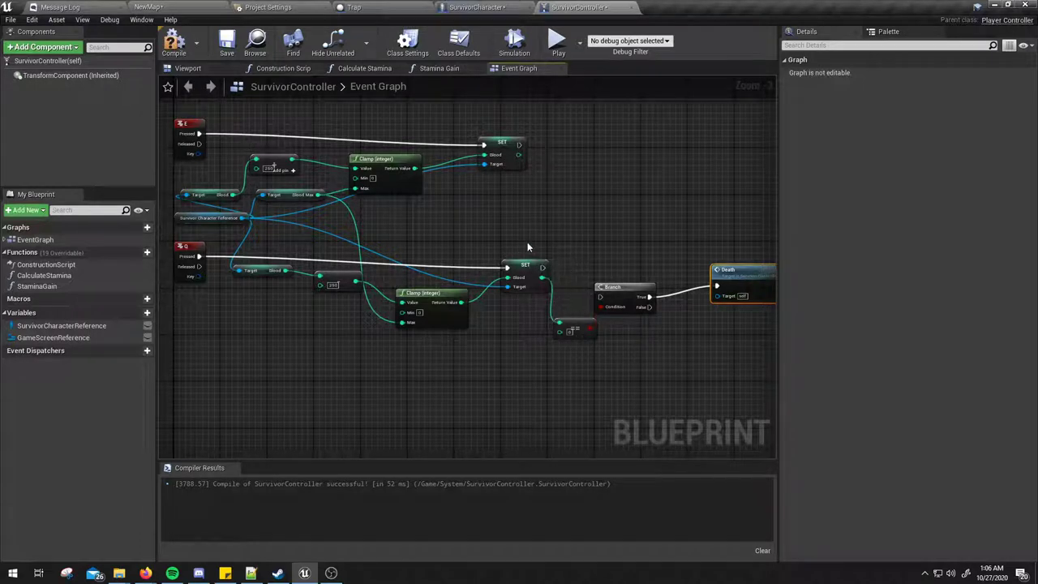
pyautogui.moveTo(527, 246); pyautogui.dragTo(601, 190, button='right')
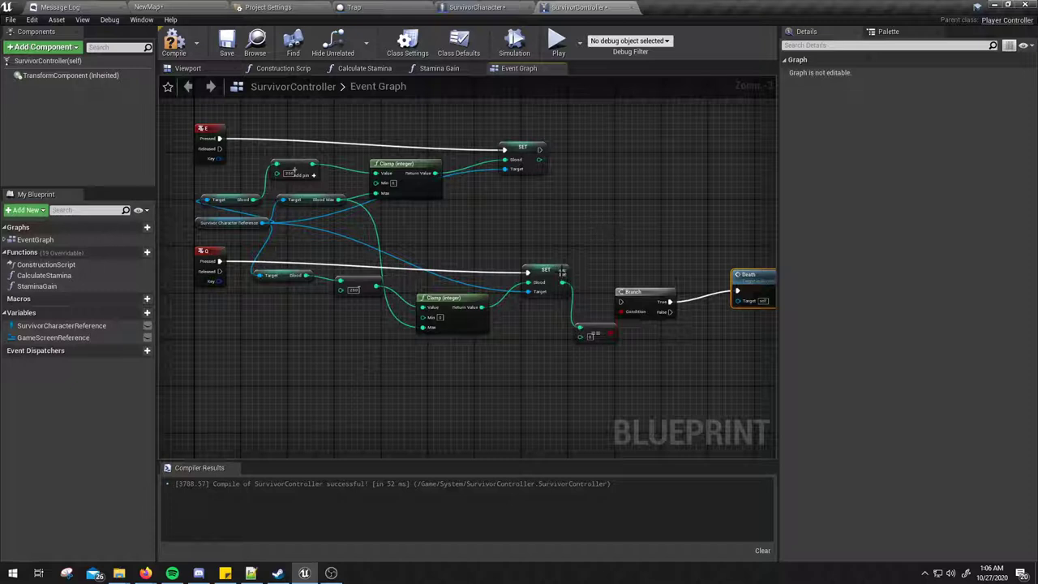
# Step: Delete the Branch, == and Death call nodes from the Q key logic
pyautogui.moveTo(600, 267); pyautogui.dragTo(667, 358)
pyautogui.moveTo(667, 358)
pyautogui.mouseDown(button='right')
pyautogui.moveTo(642, 342)
pyautogui.moveTo(553, 352)
pyautogui.mouseUp(button='right')
pyautogui.press('Delete')
pyautogui.moveTo(596, 244); pyautogui.dragTo(632, 301)
pyautogui.press('Delete')
pyautogui.press('Home')
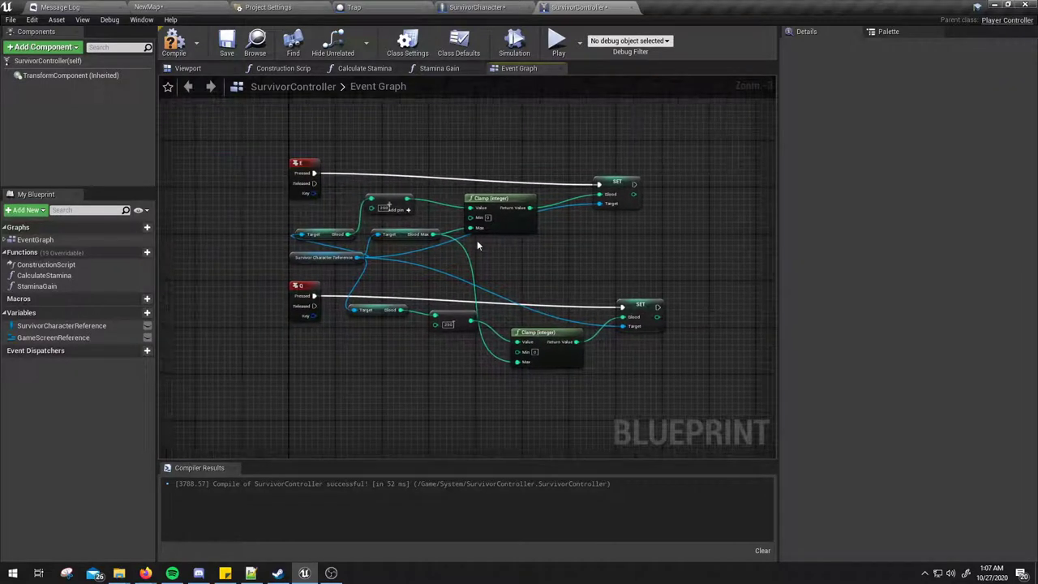
# Step: Select all remaining nodes to check the cleaned-up graph
pyautogui.moveTo(372, 157); pyautogui.dragTo(640, 336)
pyautogui.click(688, 389)
pyautogui.moveTo(351, 160); pyautogui.dragTo(658, 372)
pyautogui.click(658, 375)
# Step: Review the Q key and Death events, then switch to the SurvivorCharacter blueprint
pyautogui.click(304, 290)
pyautogui.scroll(-3, 547, 352)
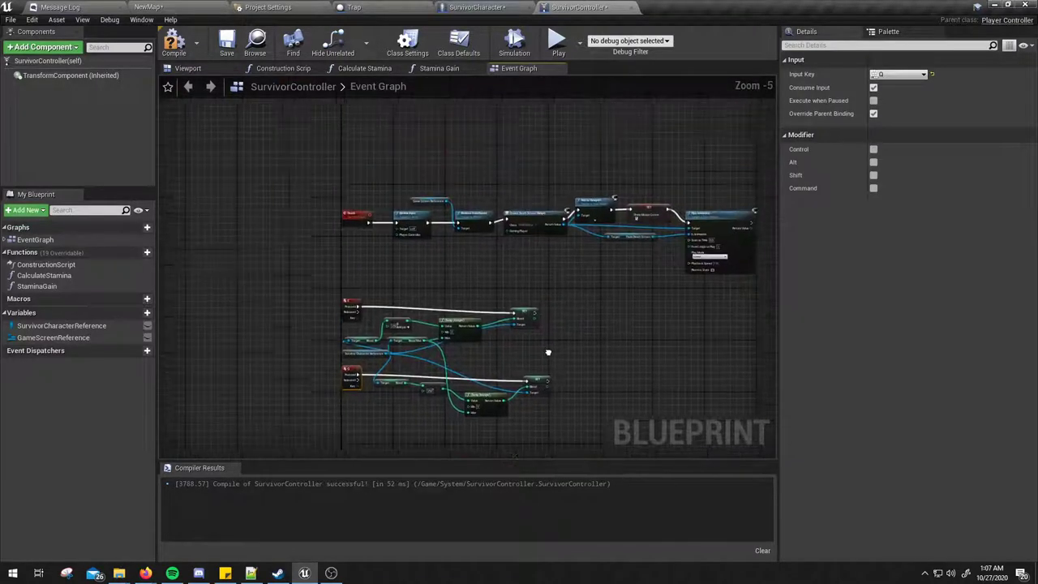
pyautogui.moveTo(547, 352); pyautogui.dragTo(543, 364, button='right')
pyautogui.click(347, 227)
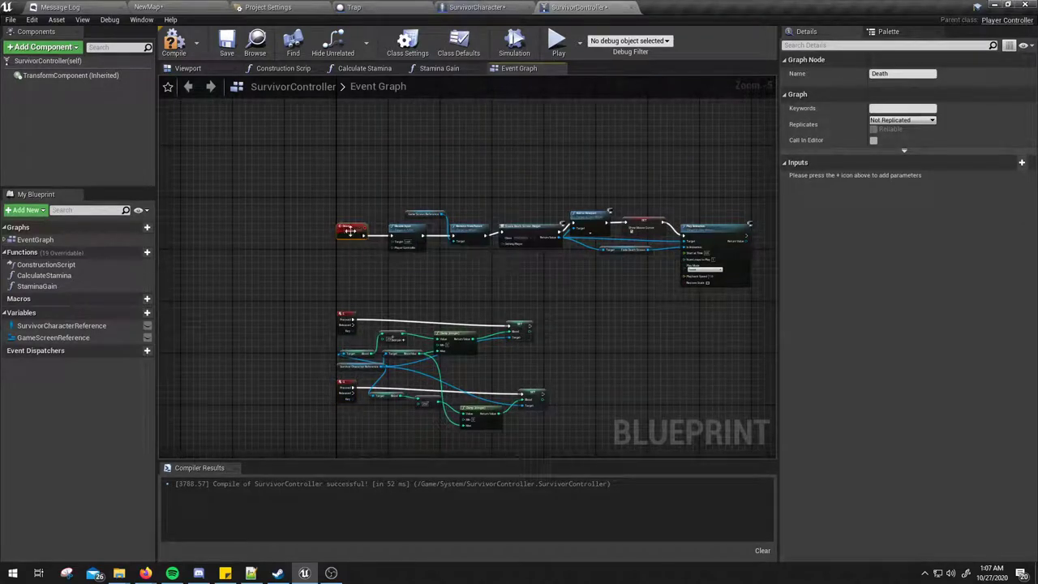
pyautogui.scroll(1, 229, 271)
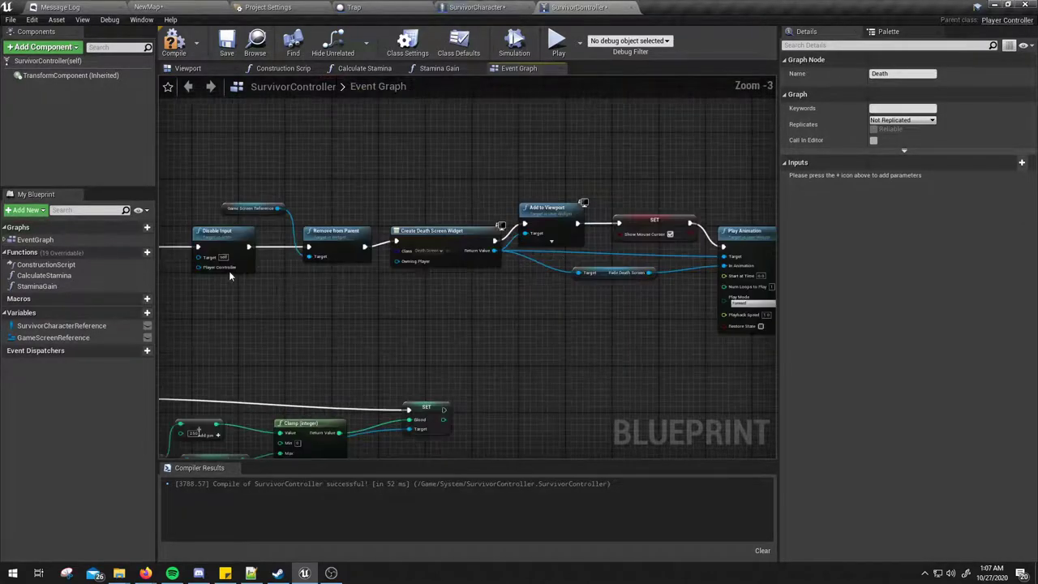
pyautogui.click(566, 337)
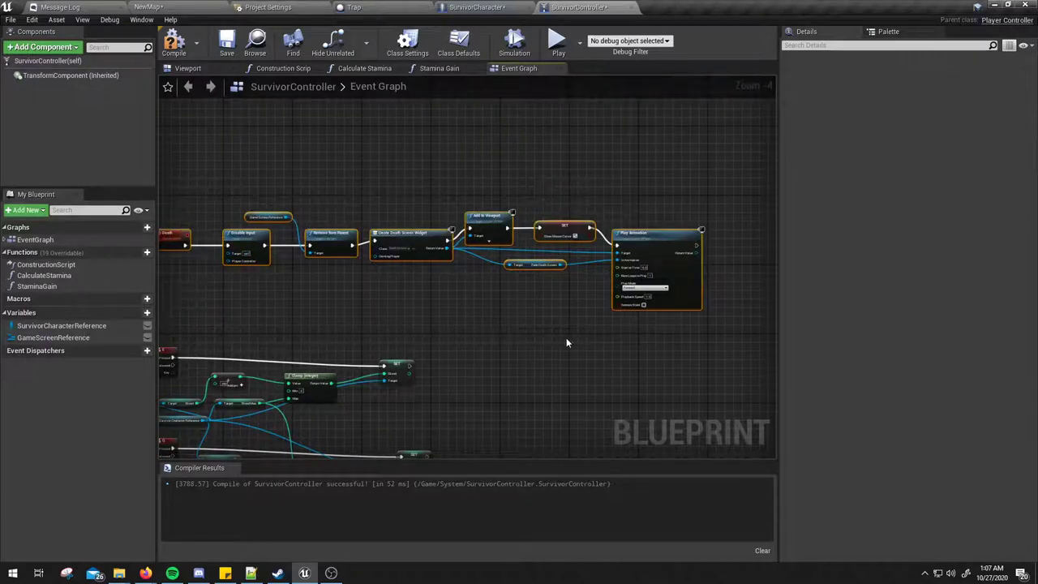
pyautogui.moveTo(566, 338)
pyautogui.mouseDown(button='right')
pyautogui.moveTo(561, 299)
pyautogui.moveTo(516, 205)
pyautogui.mouseUp(button='right')
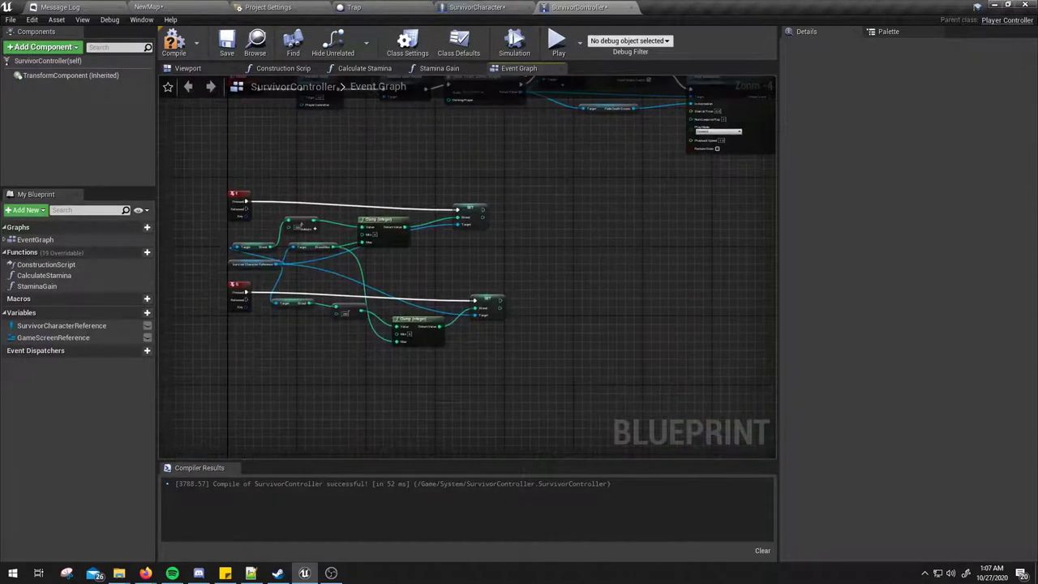
pyautogui.click(477, 7)
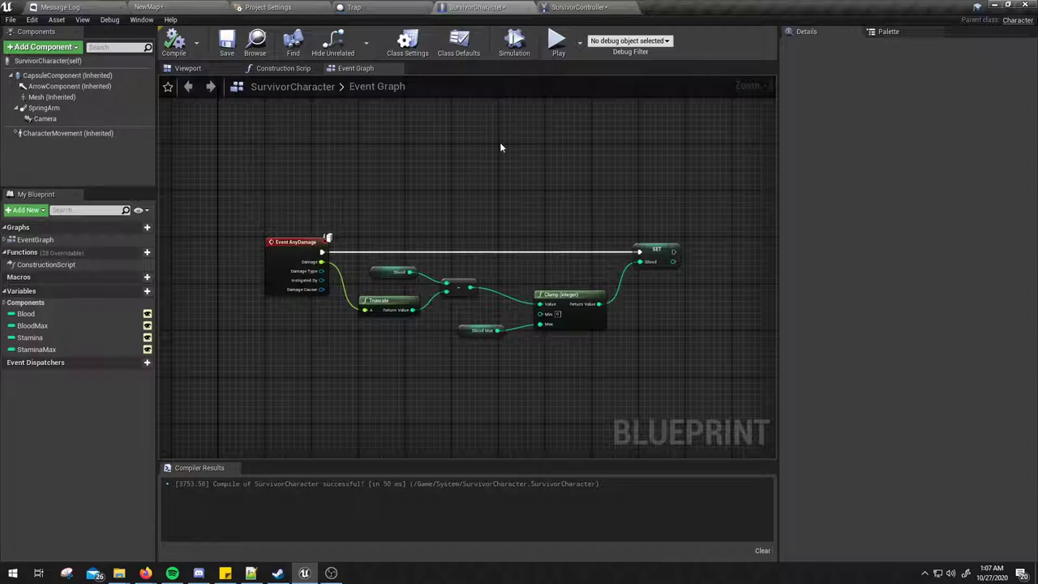
# Step: Open SurvivorCharacter's Event Graph and compile it
pyautogui.click(577, 7)
pyautogui.moveTo(477, 287); pyautogui.dragTo(477, 260, button='right')
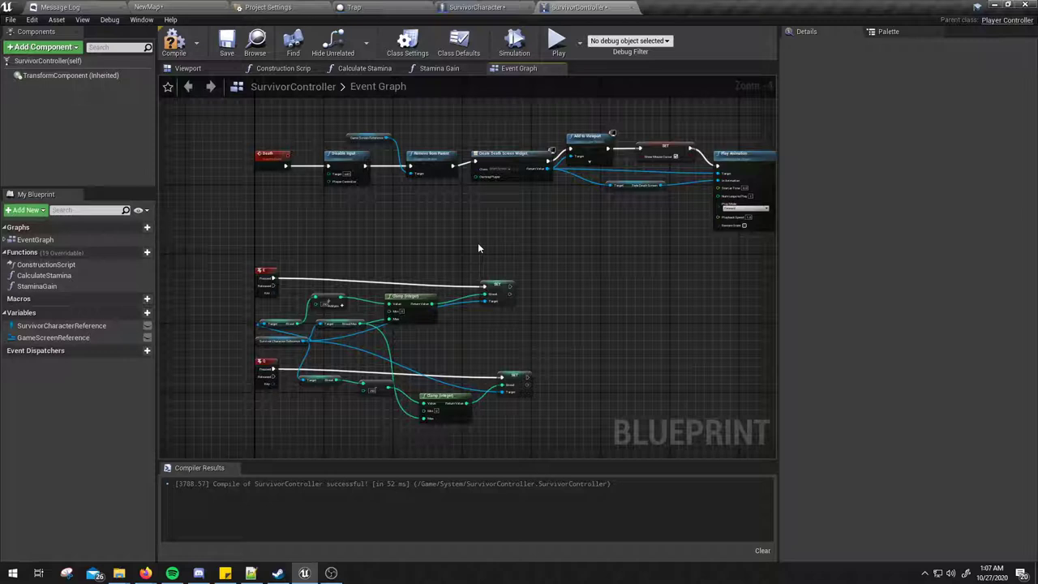
pyautogui.click(485, 8)
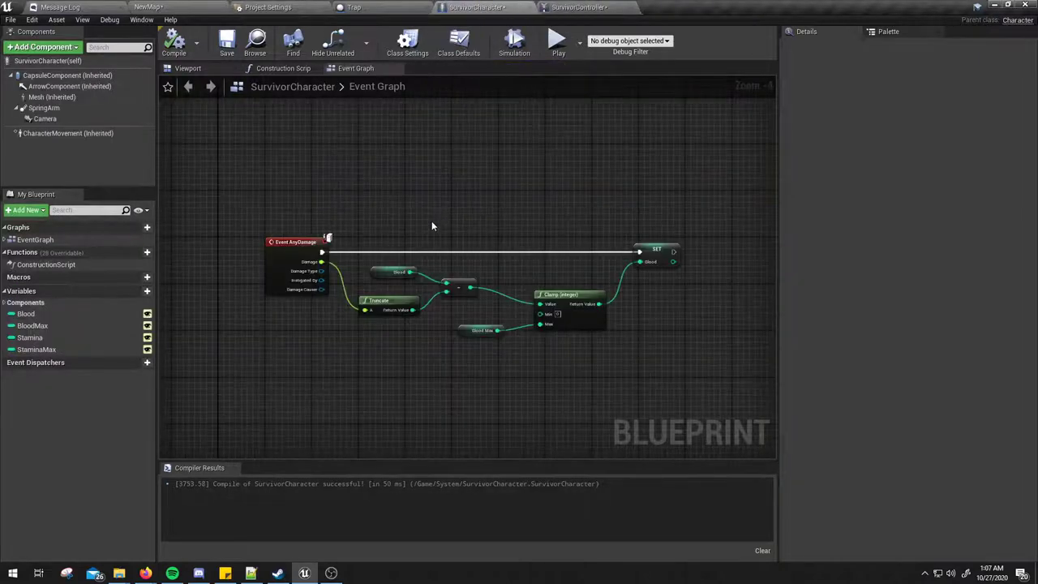
pyautogui.moveTo(431, 220); pyautogui.dragTo(423, 232, button='right')
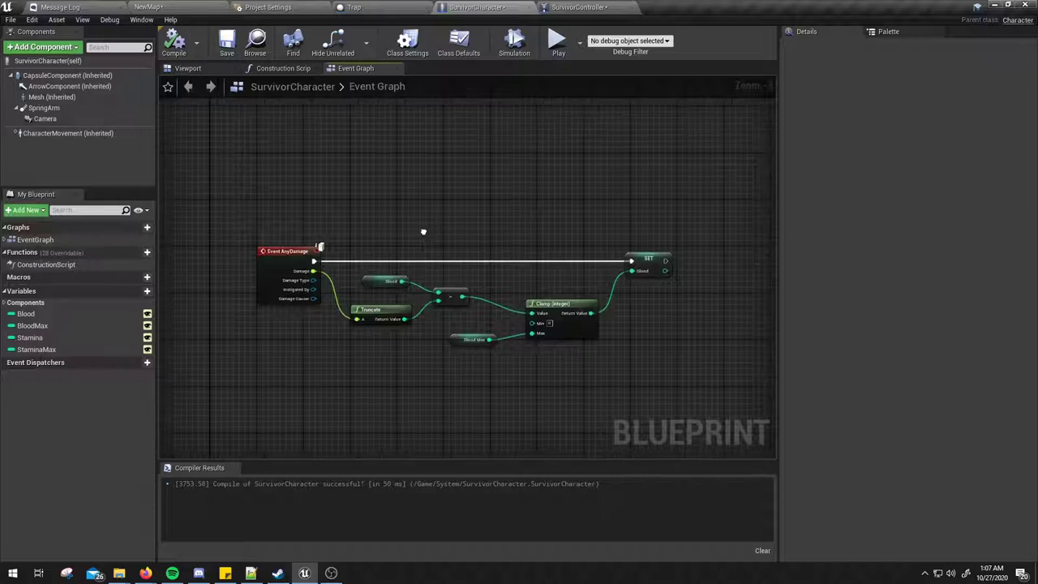
pyautogui.click(174, 39)
# Step: Inspect the Event AnyDamage nodes and recompile SurvivorCharacter
pyautogui.moveTo(616, 244); pyautogui.dragTo(591, 223, button='right')
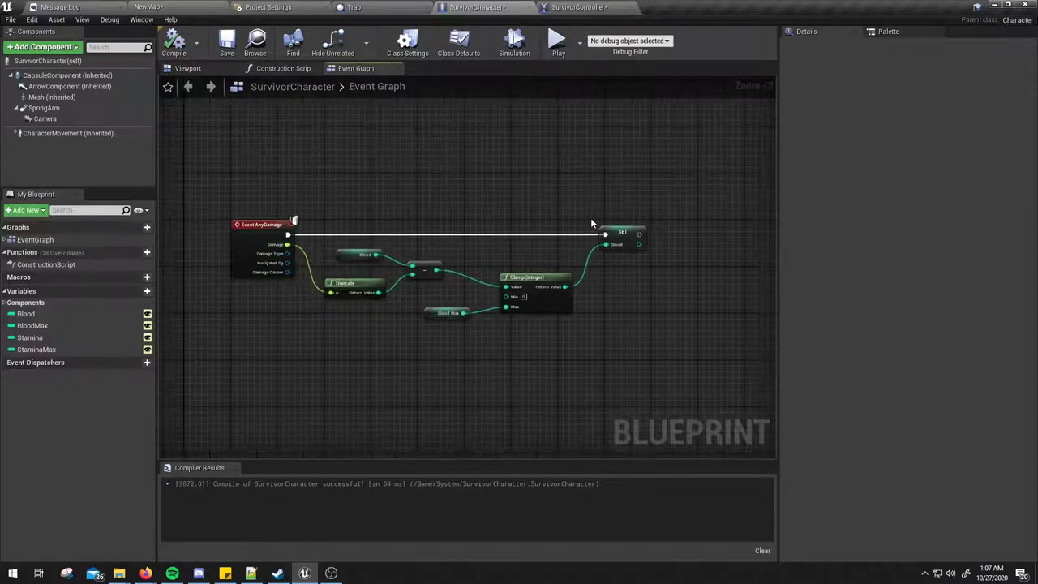
pyautogui.moveTo(338, 202); pyautogui.dragTo(631, 339)
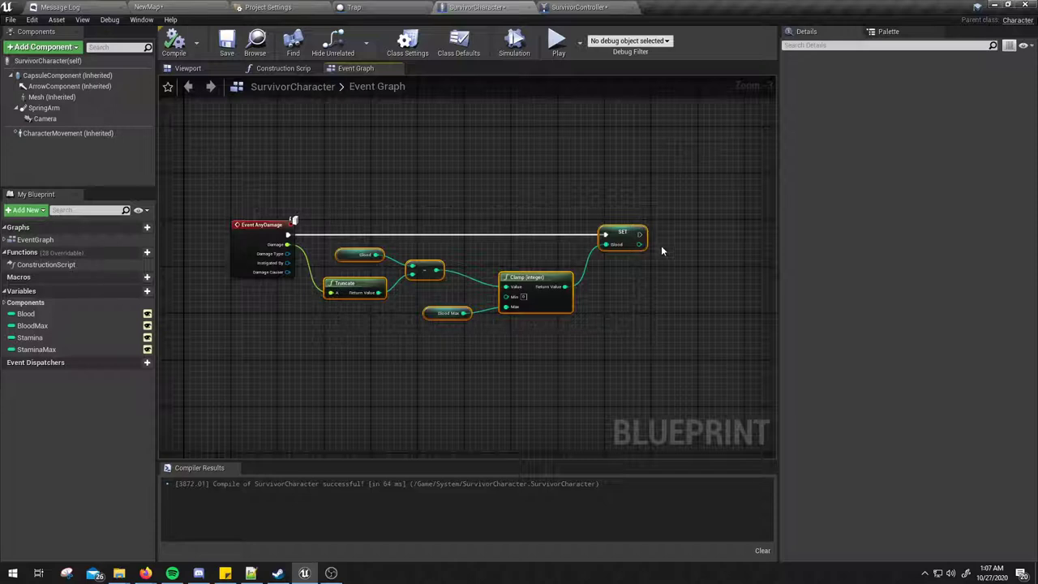
pyautogui.moveTo(661, 245); pyautogui.dragTo(651, 268, button='right')
pyautogui.click(652, 272)
pyautogui.click(174, 39)
# Step: Examine the Blood calculation nodes feeding the Clamp (integer) node
pyautogui.moveTo(609, 311)
pyautogui.mouseDown(button='right')
pyautogui.moveTo(556, 309)
pyautogui.moveTo(600, 306)
pyautogui.mouseUp(button='right')
pyautogui.moveTo(318, 240); pyautogui.dragTo(520, 353)
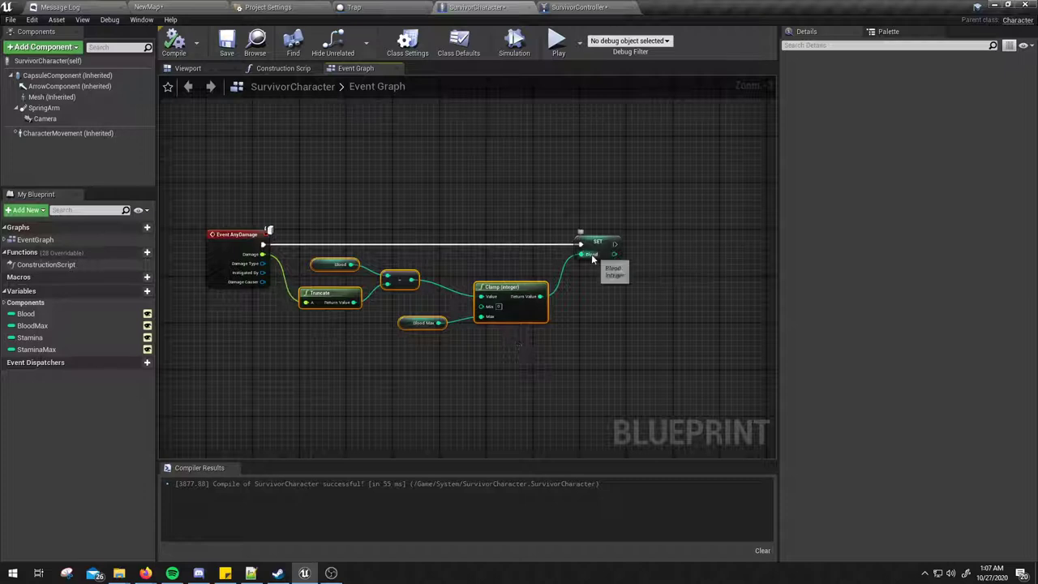
pyautogui.moveTo(603, 259)
pyautogui.mouseDown(button='right')
pyautogui.moveTo(585, 278)
pyautogui.moveTo(619, 279)
pyautogui.moveTo(603, 290)
pyautogui.mouseUp(button='right')
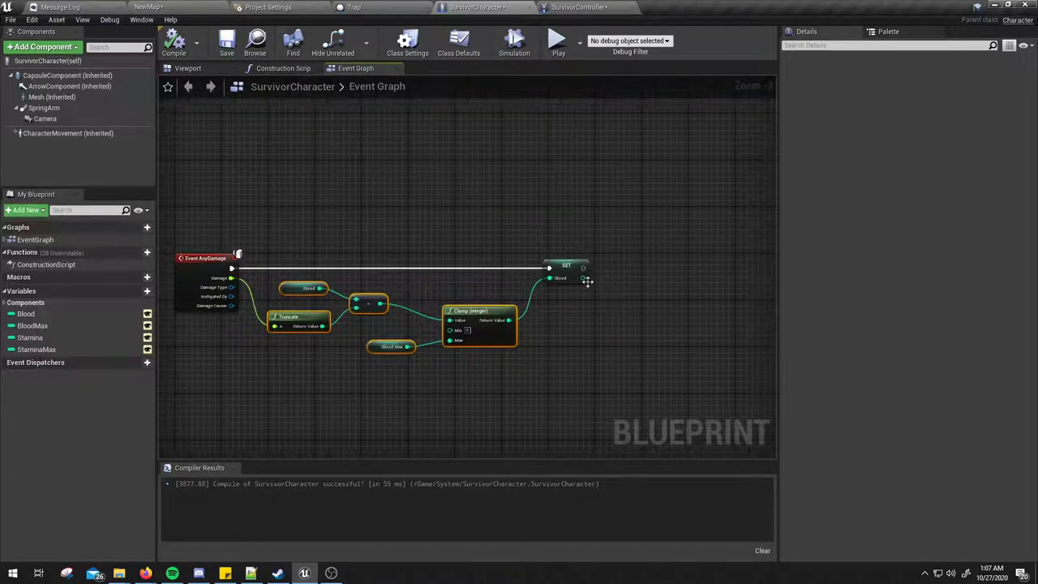
pyautogui.moveTo(193, 319); pyautogui.dragTo(375, 238, button='right')
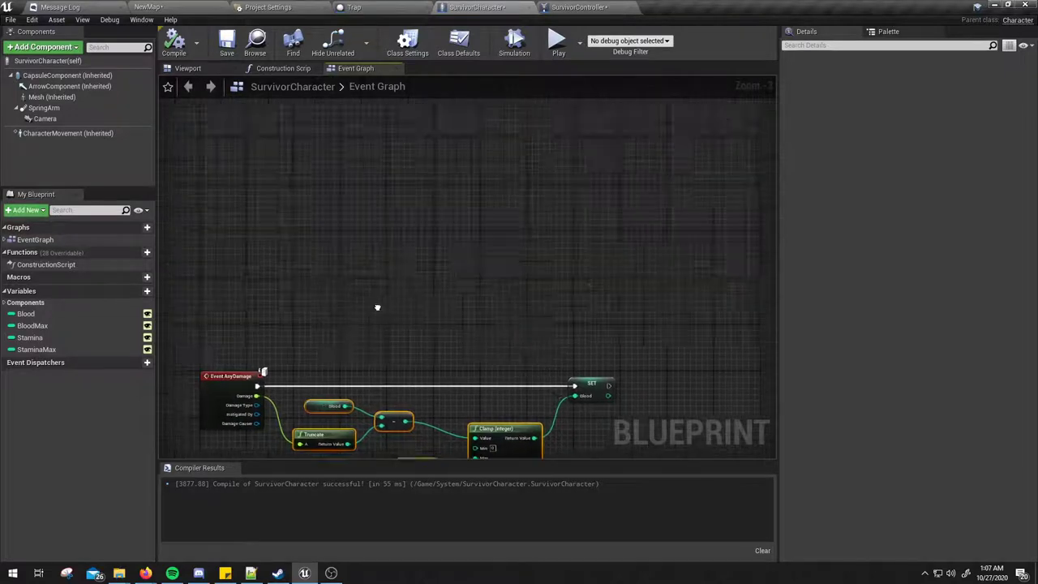
pyautogui.scroll(-4, 397, 288)
pyautogui.scroll(3, 409, 176)
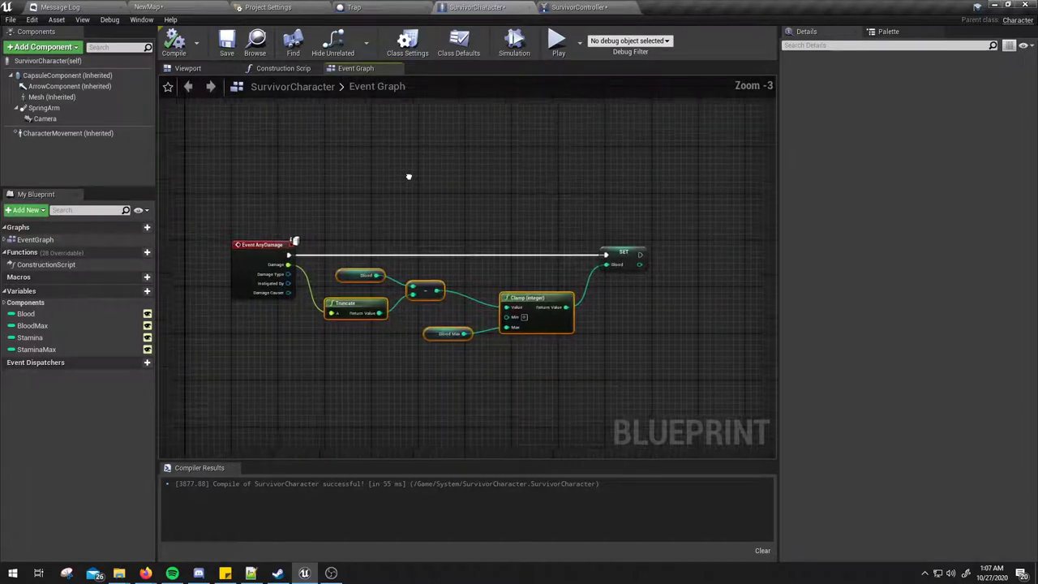
# Step: Compare with SurvivorController's death-sequence nodes, then reach SurvivorCharacter's disabled default events
pyautogui.click(558, 13)
pyautogui.moveTo(255, 121); pyautogui.dragTo(681, 239)
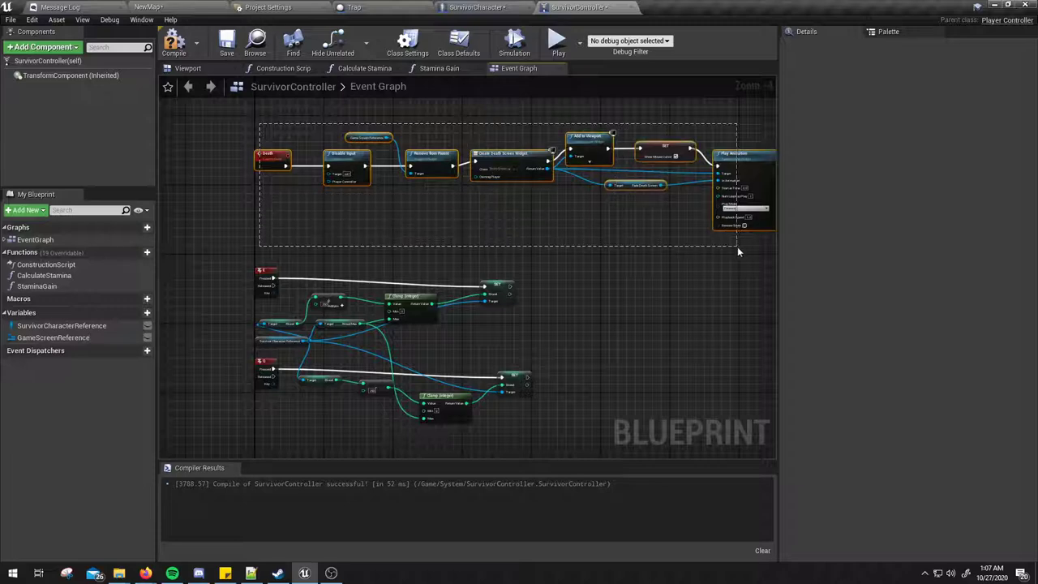
pyautogui.click(486, 10)
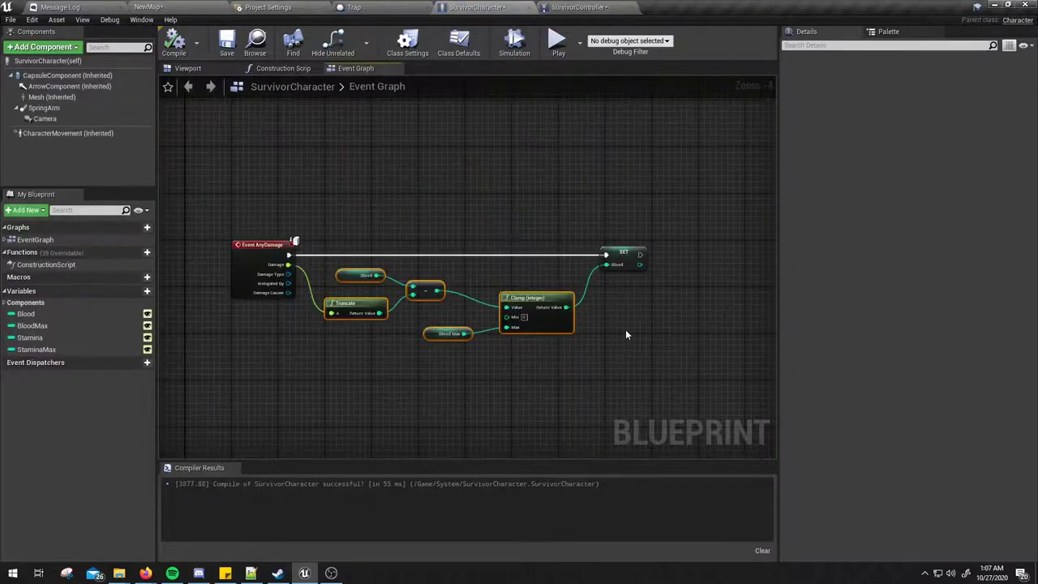
pyautogui.moveTo(484, 171); pyautogui.dragTo(524, 7, button='right')
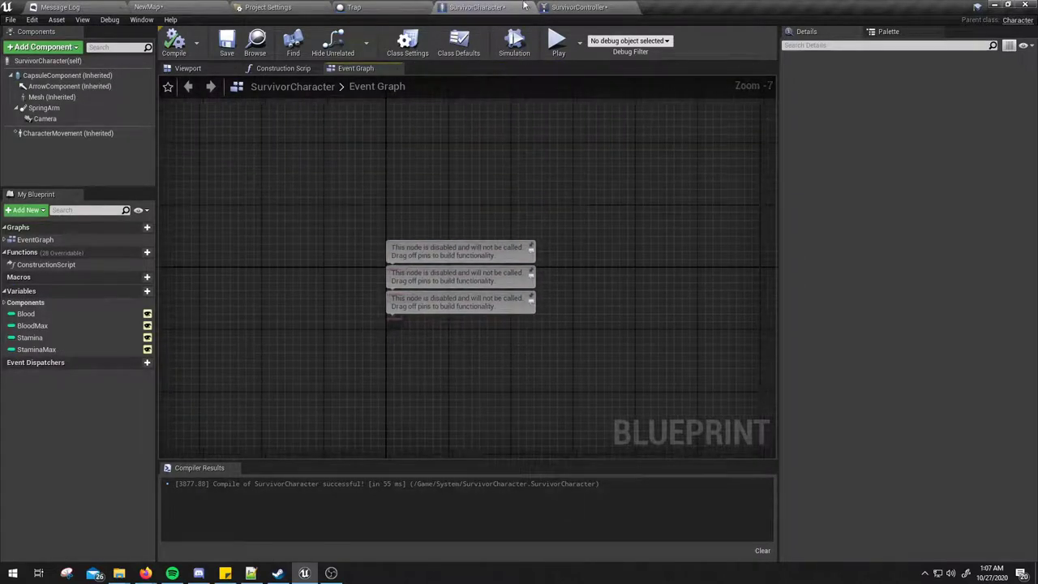
# Step: Search the graph's action menu for 'get controller' near the disabled events
pyautogui.scroll(8, 433, 260)
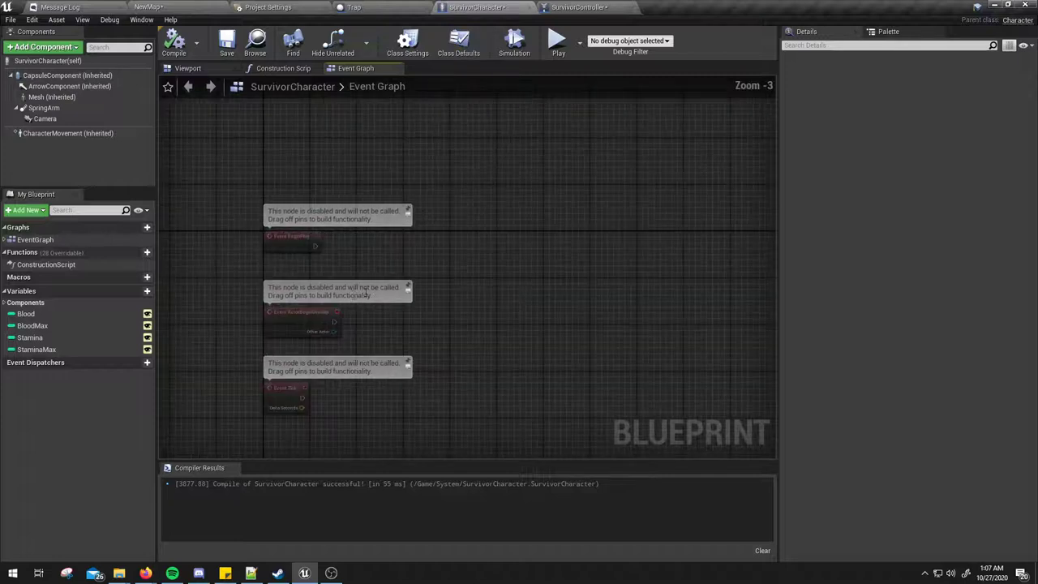
pyautogui.moveTo(320, 234); pyautogui.dragTo(377, 242, button='right')
pyautogui.rightClick(326, 256)
pyautogui.write('get')
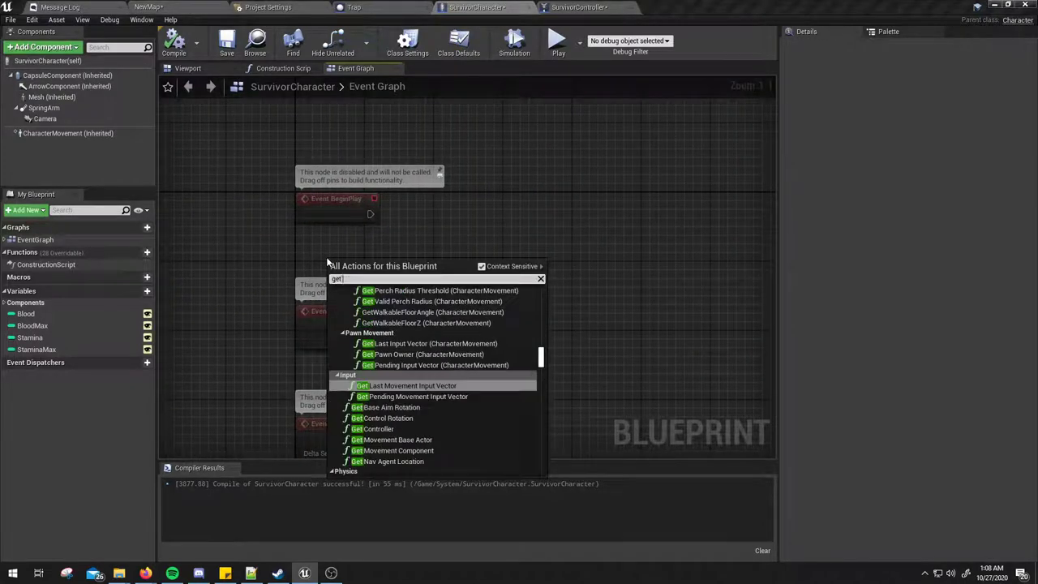
pyautogui.write(' controlled')
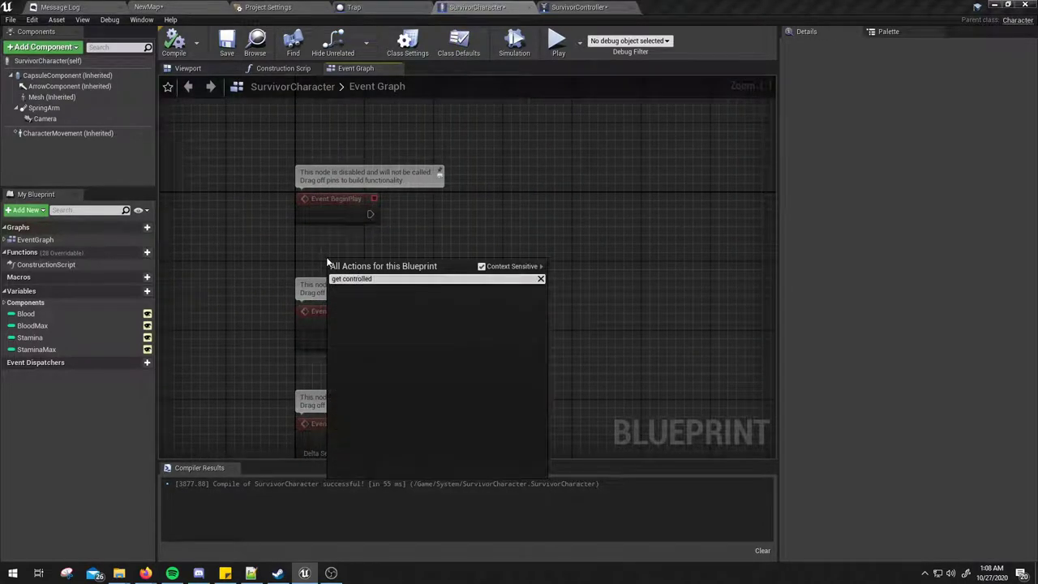
pyautogui.press('BackSpace')
pyautogui.press('BackSpace')
pyautogui.write('er')
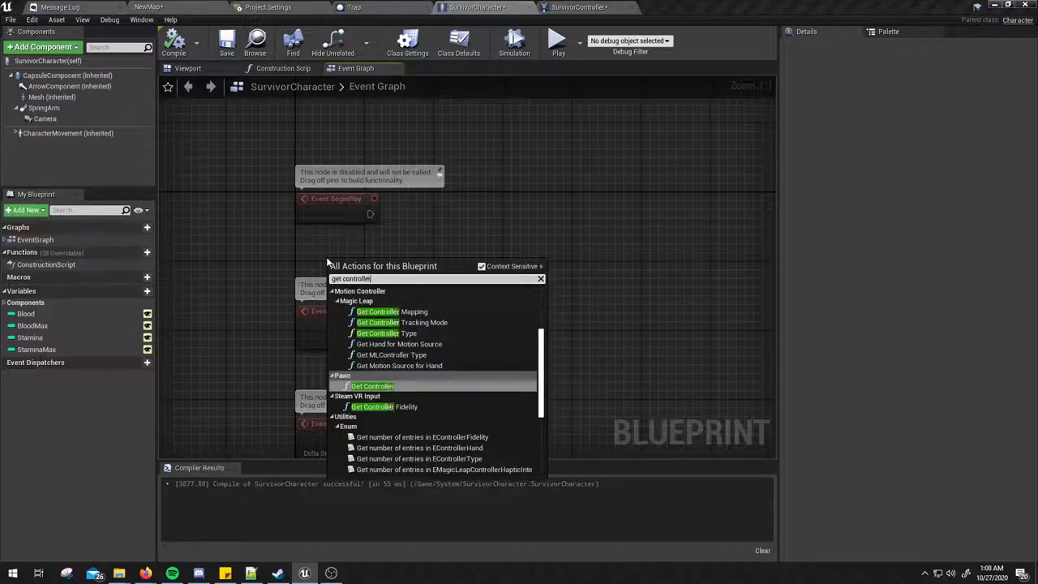
# Step: Add the Pawn Get Controller node and place it under Event BeginPlay
pyautogui.scroll(1, 402, 365)
pyautogui.scroll(3, 406, 362)
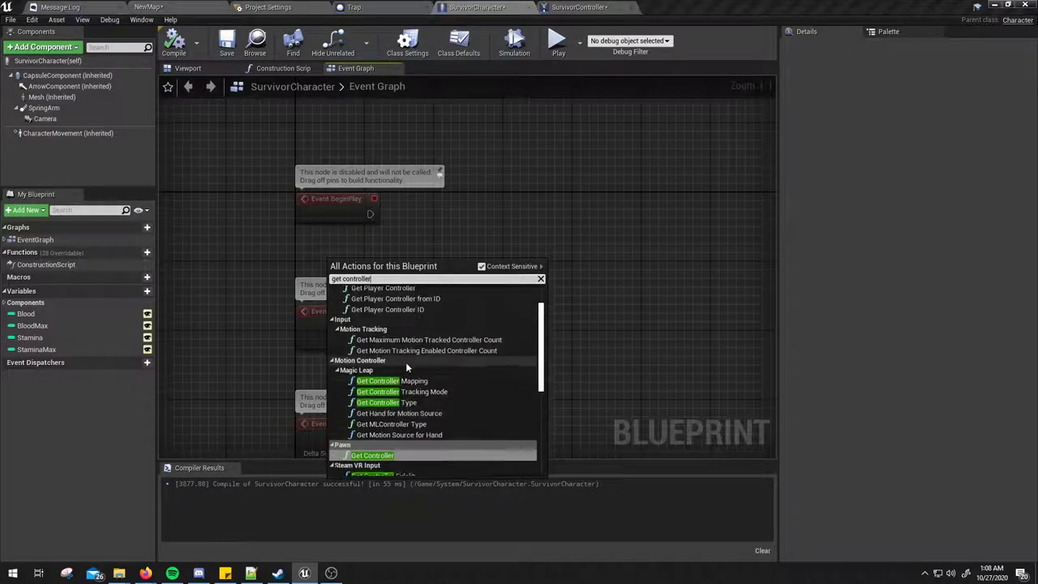
pyautogui.scroll(2, 406, 362)
pyautogui.scroll(-3, 406, 361)
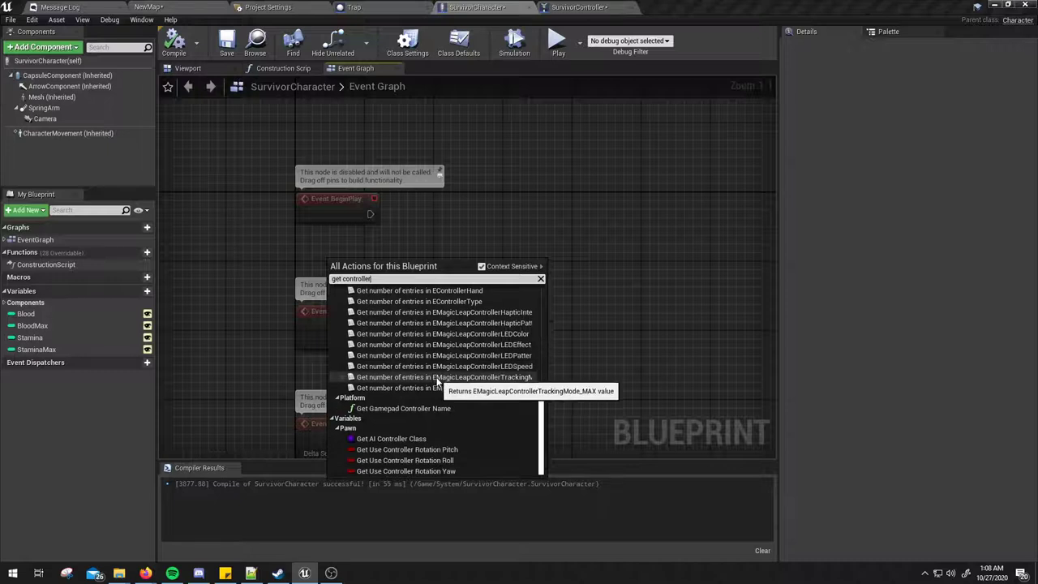
pyautogui.scroll(2, 434, 372)
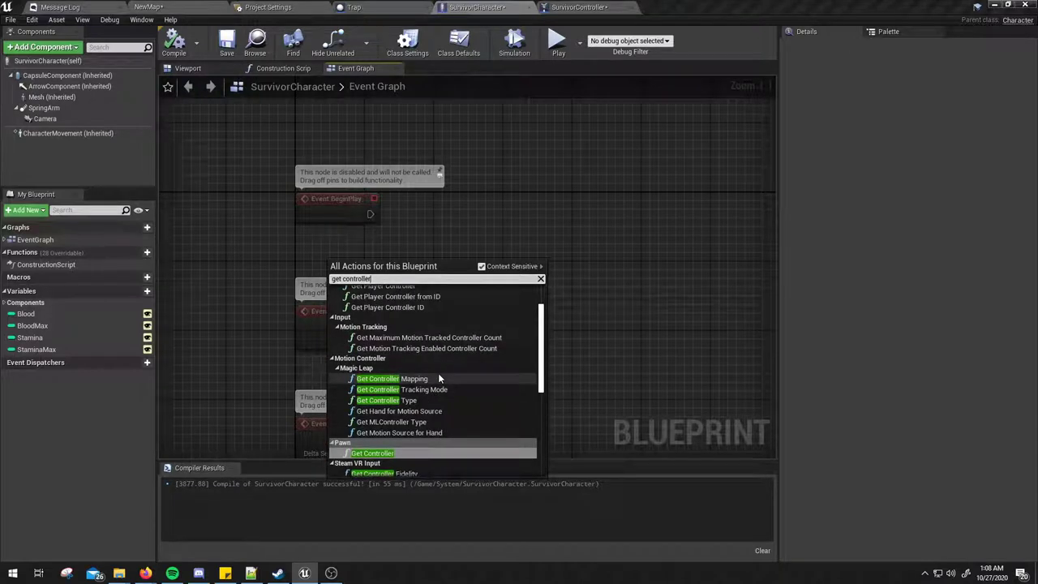
pyautogui.scroll(1, 438, 378)
pyautogui.scroll(-2, 438, 378)
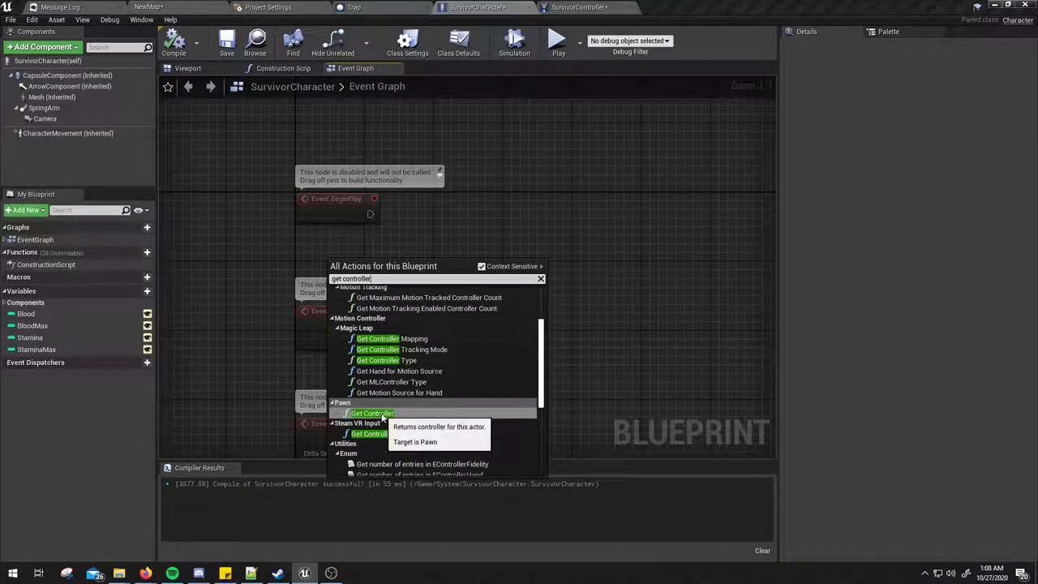
pyautogui.click(382, 416)
pyautogui.moveTo(381, 268); pyautogui.dragTo(354, 235)
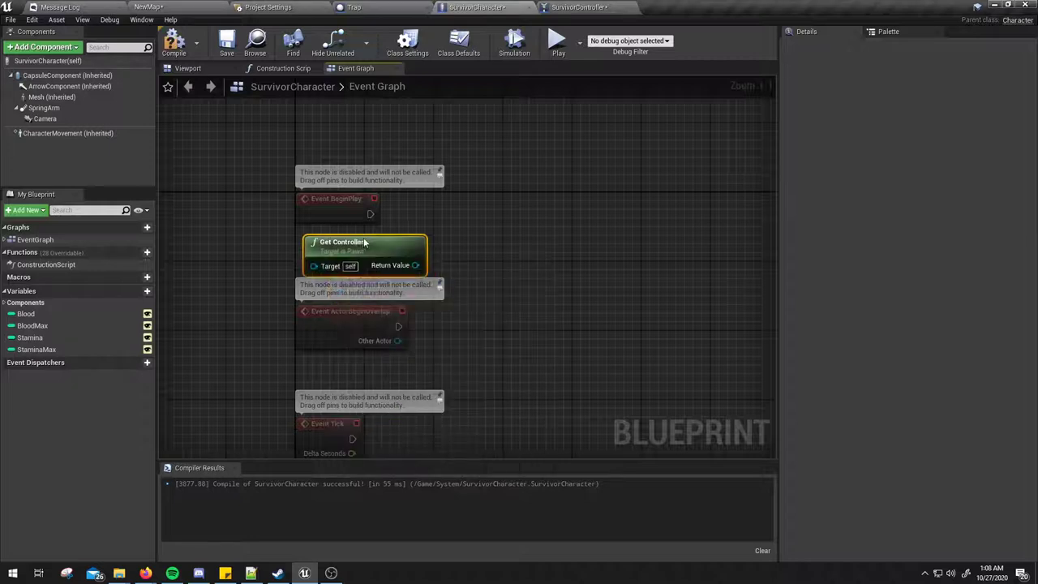
pyautogui.moveTo(455, 199)
pyautogui.mouseDown(button='right')
pyautogui.moveTo(454, 251)
pyautogui.moveTo(425, 294)
pyautogui.mouseUp(button='right')
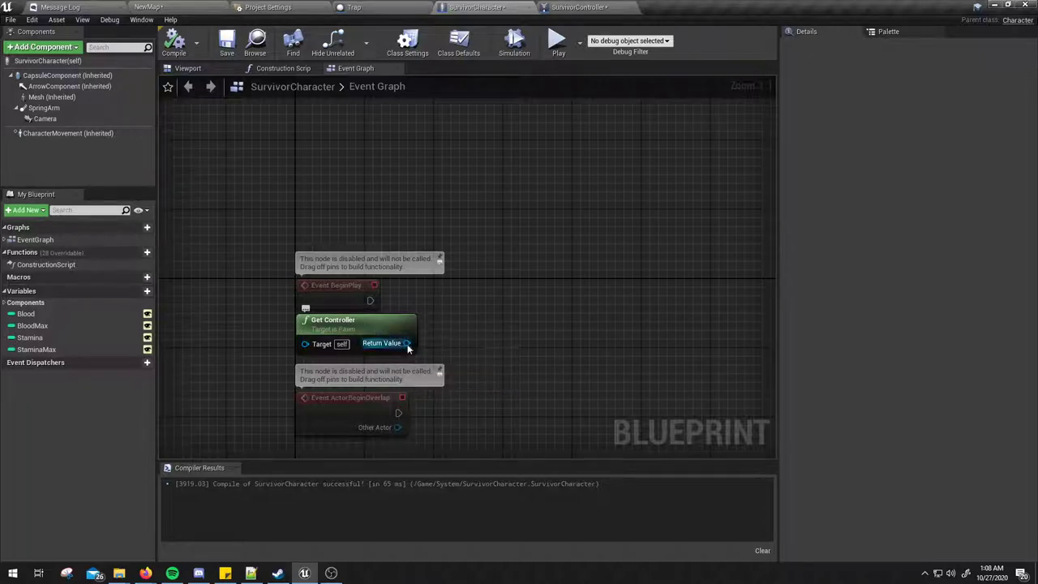
# Step: Cast Get Controller's Return Value to SurvivorController, run from Event BeginPlay
pyautogui.moveTo(406, 343); pyautogui.dragTo(461, 305)
pyautogui.write('cast')
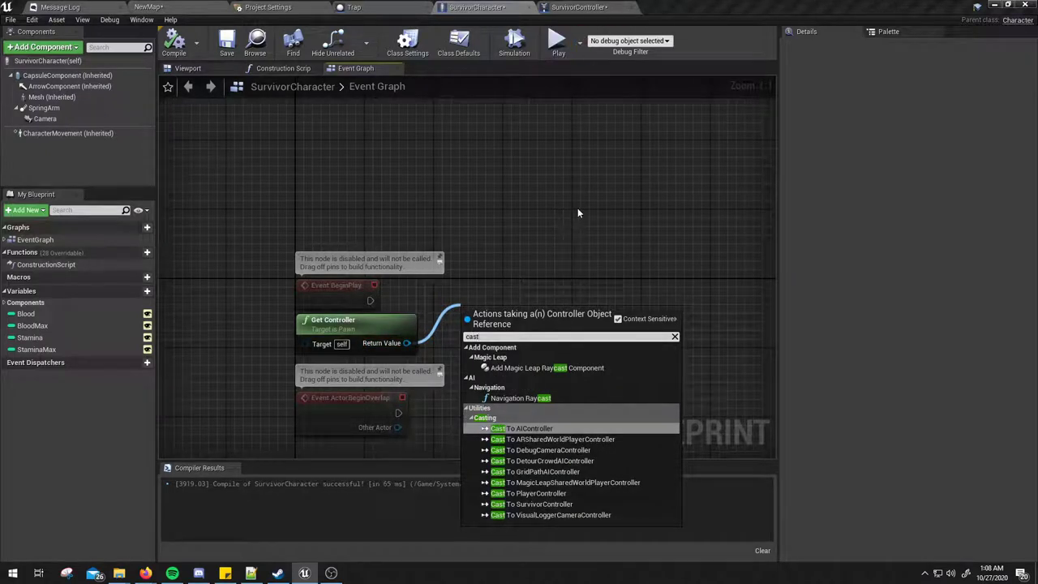
pyautogui.write(' to')
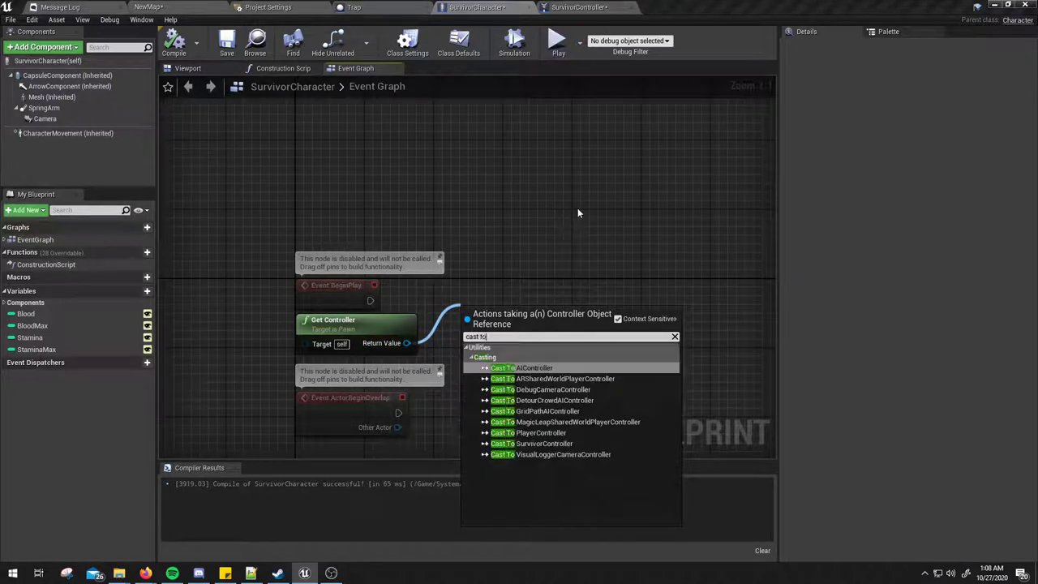
pyautogui.write(' sur')
pyautogui.press('Return')
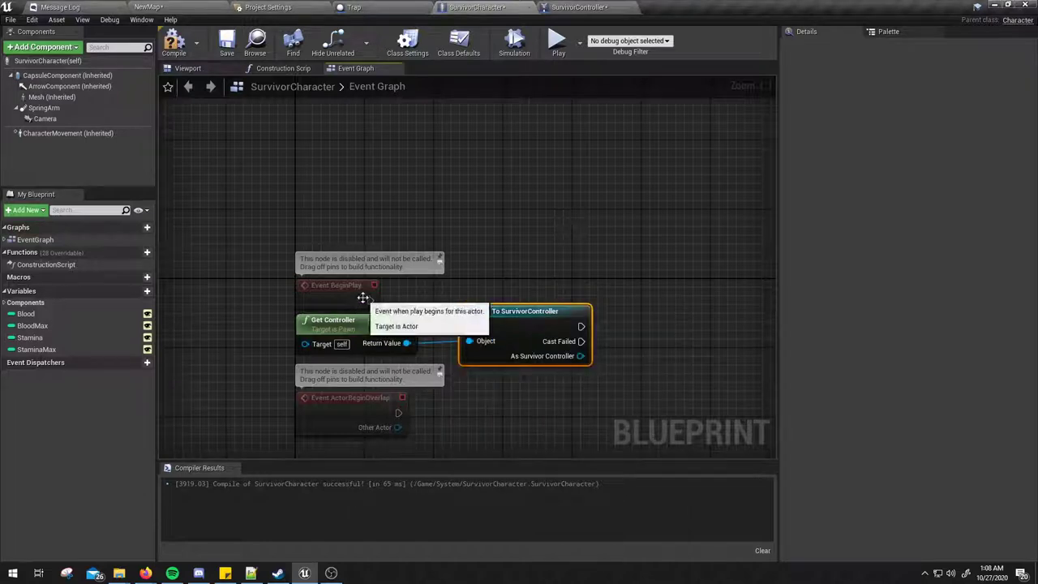
pyautogui.moveTo(370, 301); pyautogui.dragTo(470, 328)
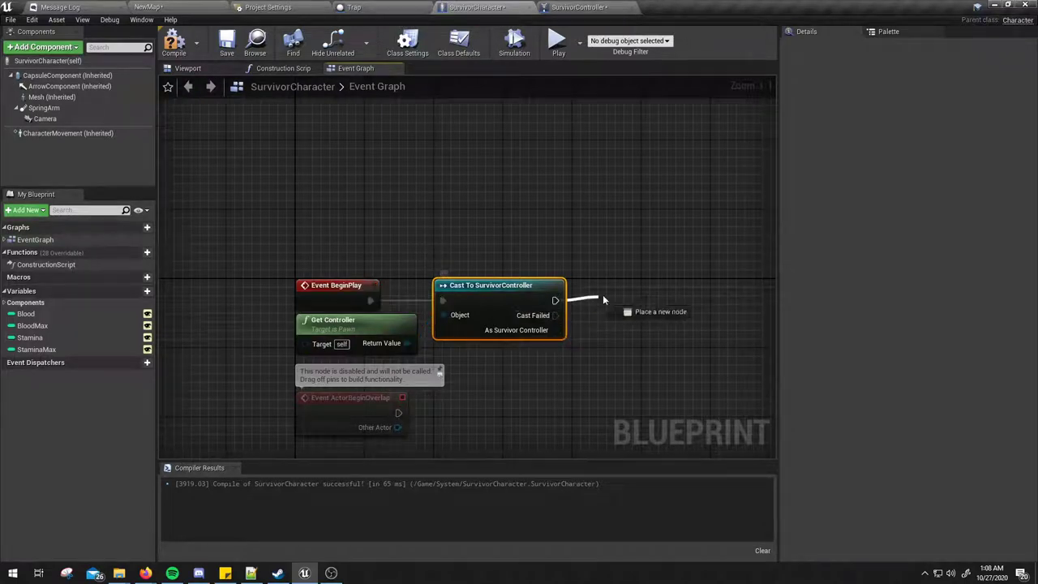
# Step: Add a Print String saying Hello on the cast's success output
pyautogui.moveTo(555, 300); pyautogui.dragTo(605, 300)
pyautogui.write('pri')
pyautogui.press('Return')
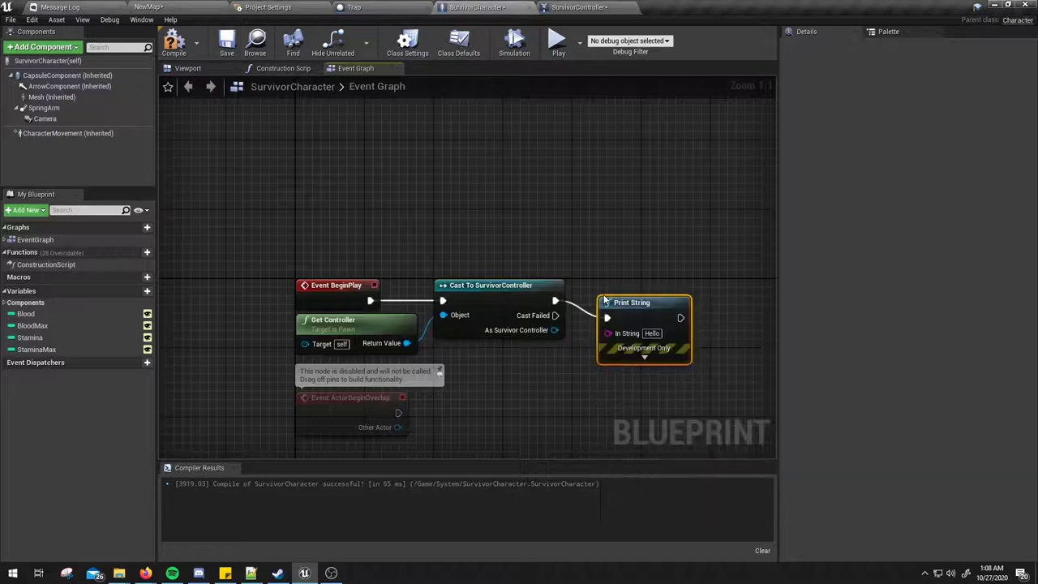
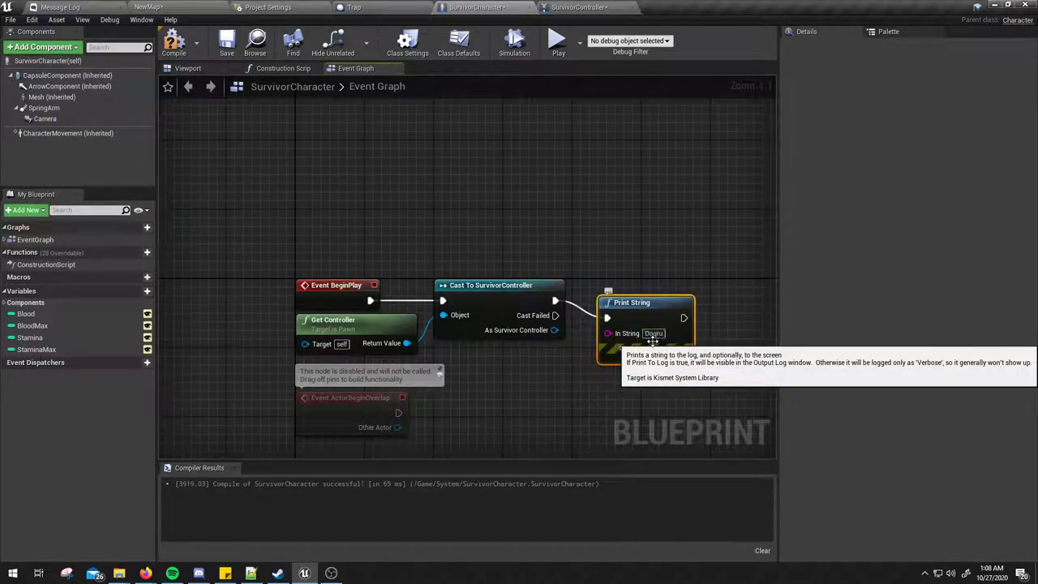
# Step: Run a quick play test of the level, stop it, and bring the cast nodes to centre
pyautogui.click(558, 45)
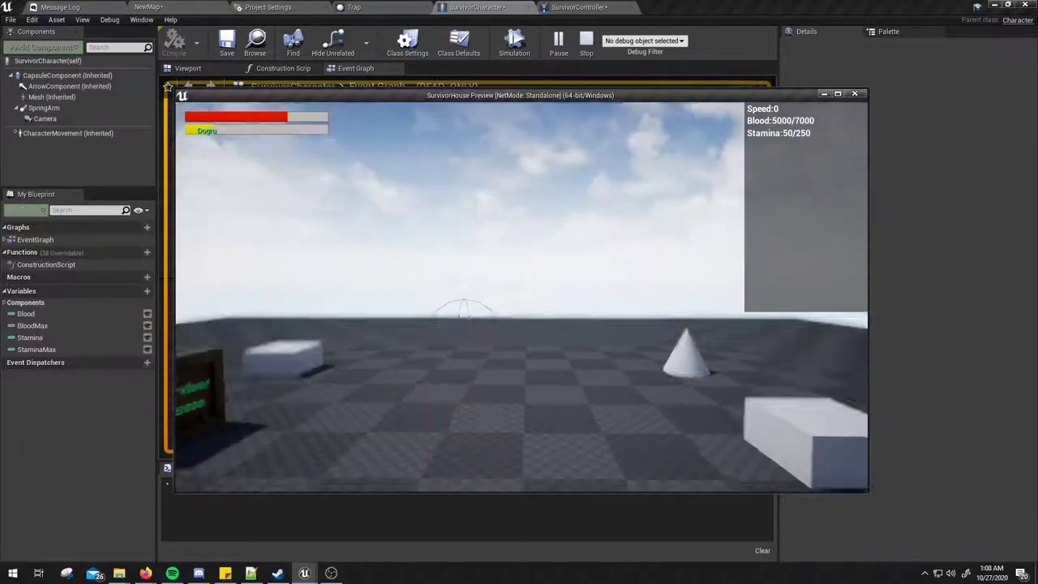
pyautogui.press('Escape')
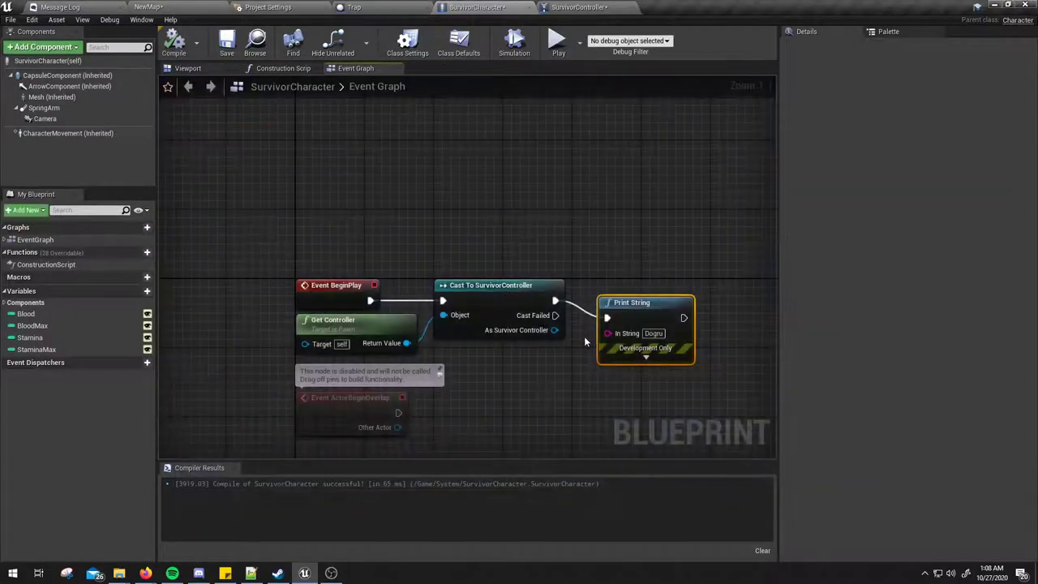
pyautogui.moveTo(656, 370); pyautogui.dragTo(635, 318, button='right')
# Step: Delete Print String and promote As Survivor Controller to a variable named SurvivorControllerReference
pyautogui.press('Delete')
pyautogui.rightClick(534, 278)
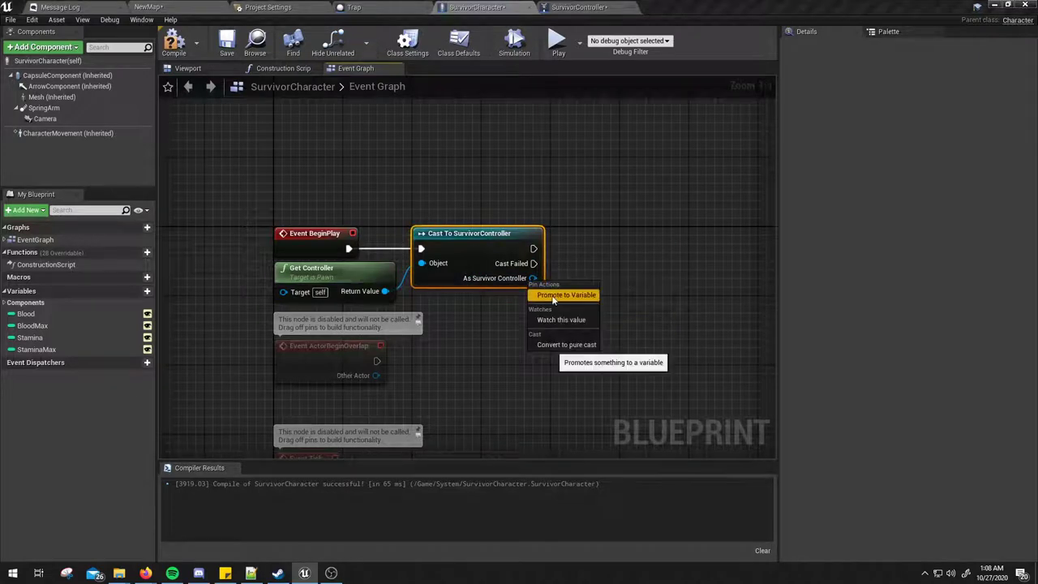
pyautogui.click(554, 299)
pyautogui.write('Surviv')
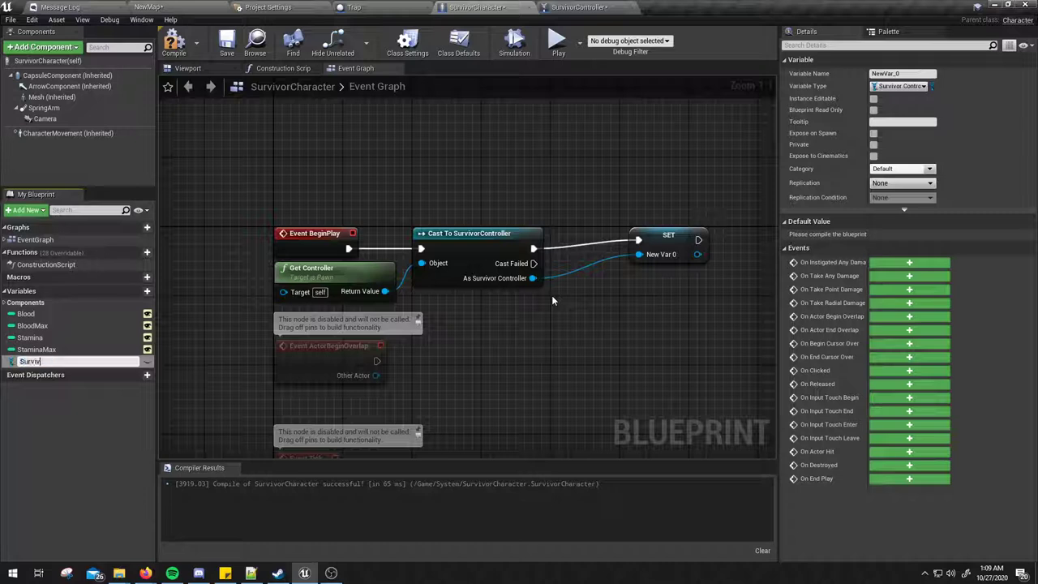
pyautogui.write('orControlle')
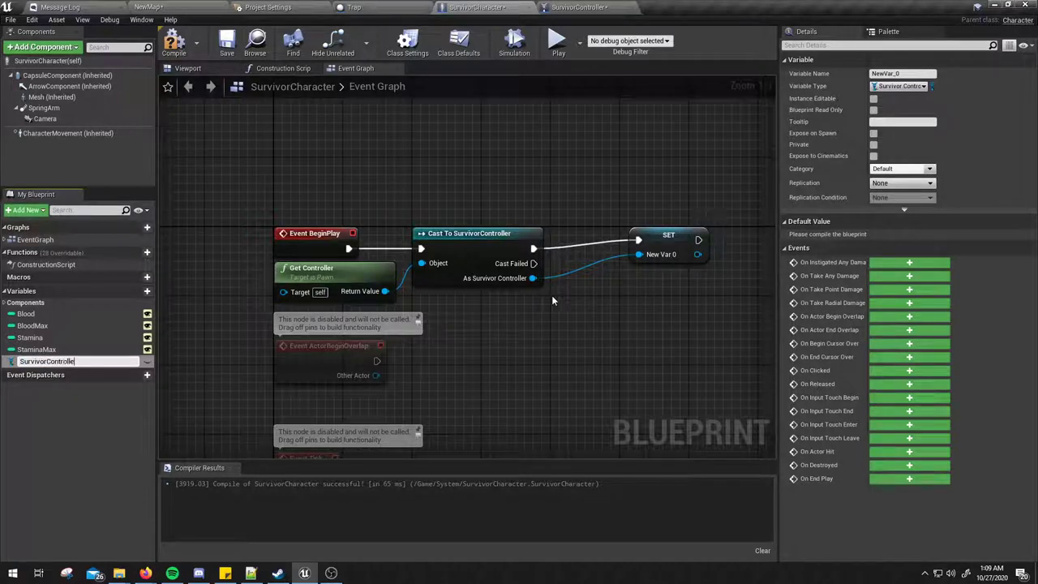
pyautogui.write('rReference')
pyautogui.press('Return')
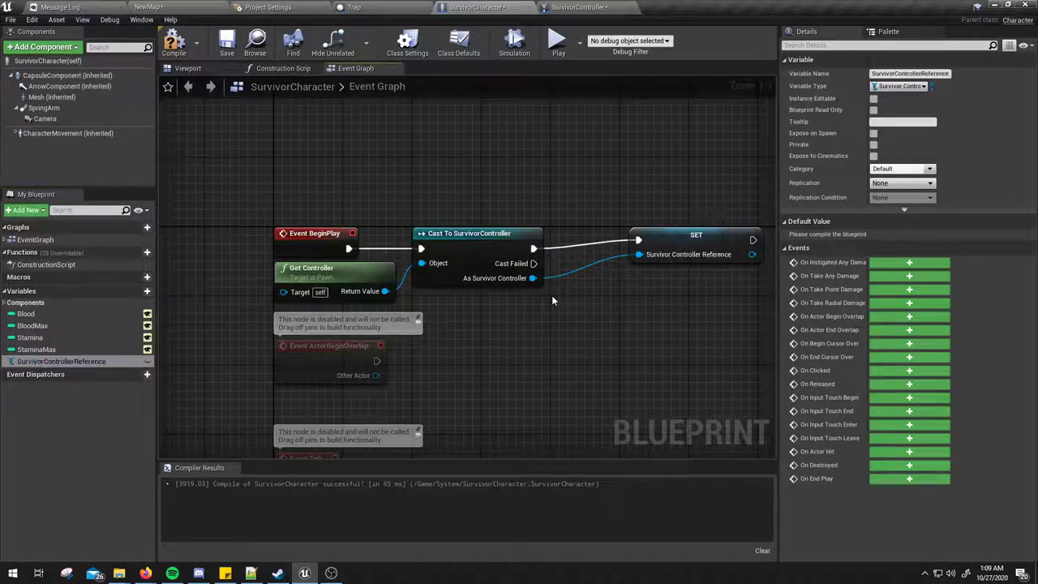
pyautogui.moveTo(660, 239); pyautogui.dragTo(610, 252)
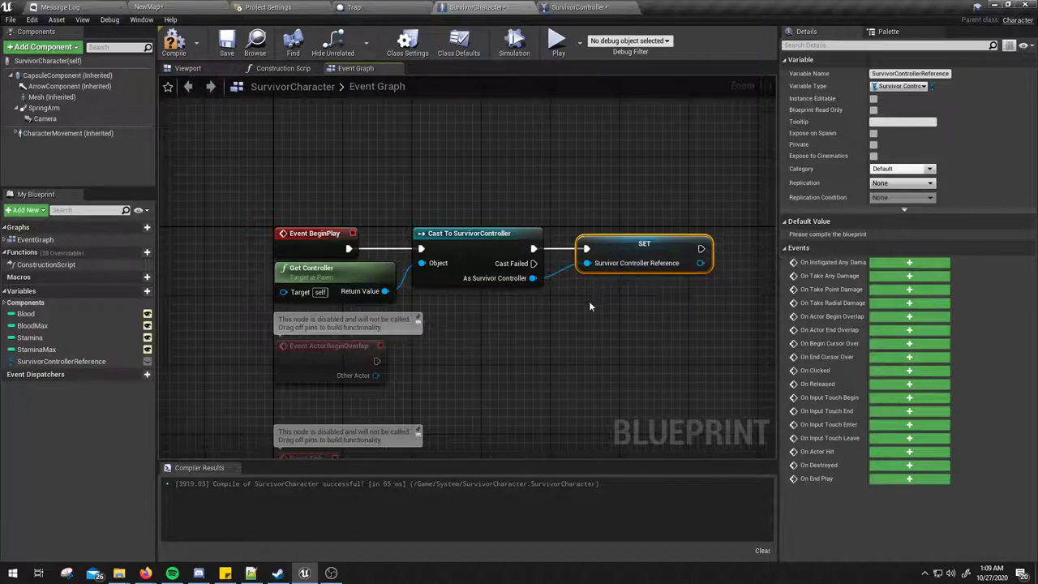
pyautogui.moveTo(589, 301); pyautogui.dragTo(527, 281, button='right')
pyautogui.press('Home')
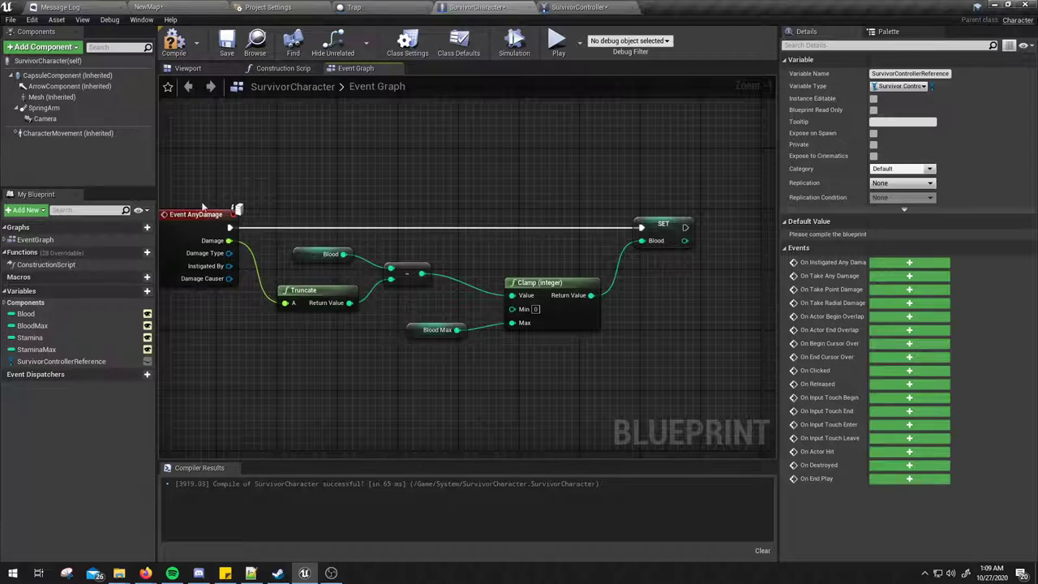
# Step: Add an equals (==) comparison on the Blood value after the SET Blood node
pyautogui.moveTo(212, 322); pyautogui.dragTo(213, 324)
pyautogui.moveTo(443, 265); pyautogui.dragTo(350, 287, button='right')
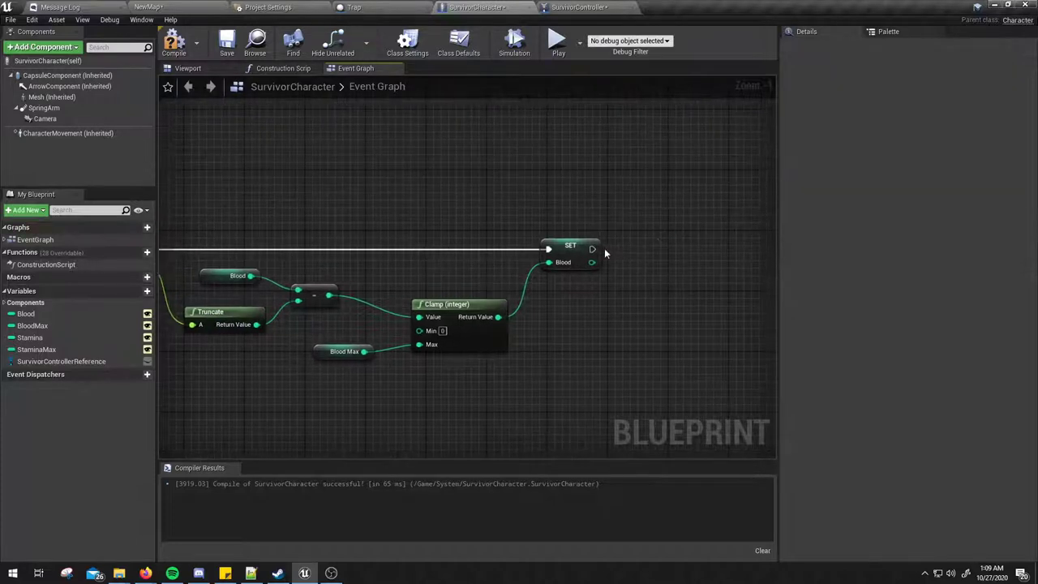
pyautogui.moveTo(593, 249); pyautogui.dragTo(630, 276)
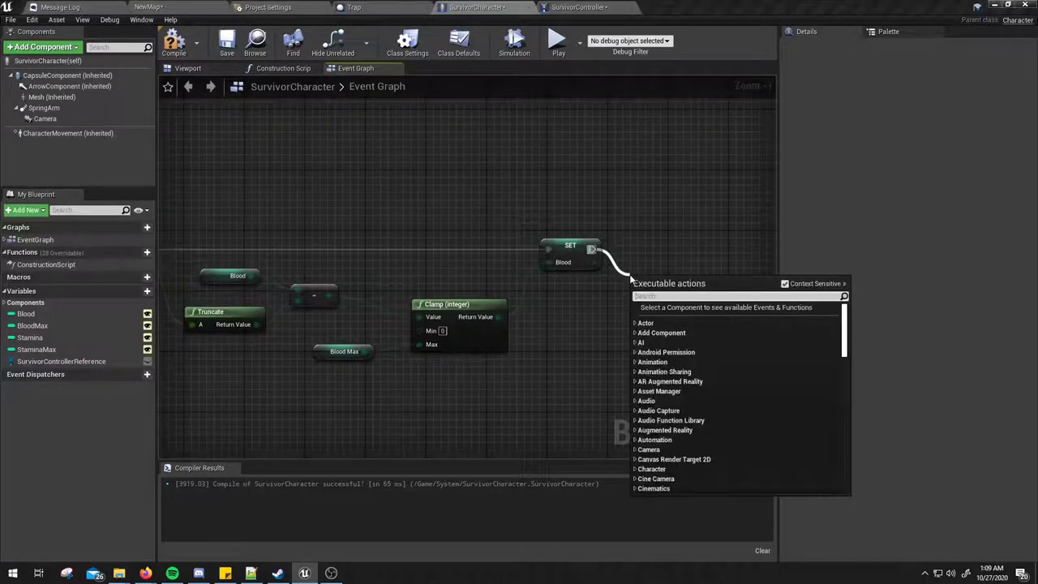
pyautogui.write('s')
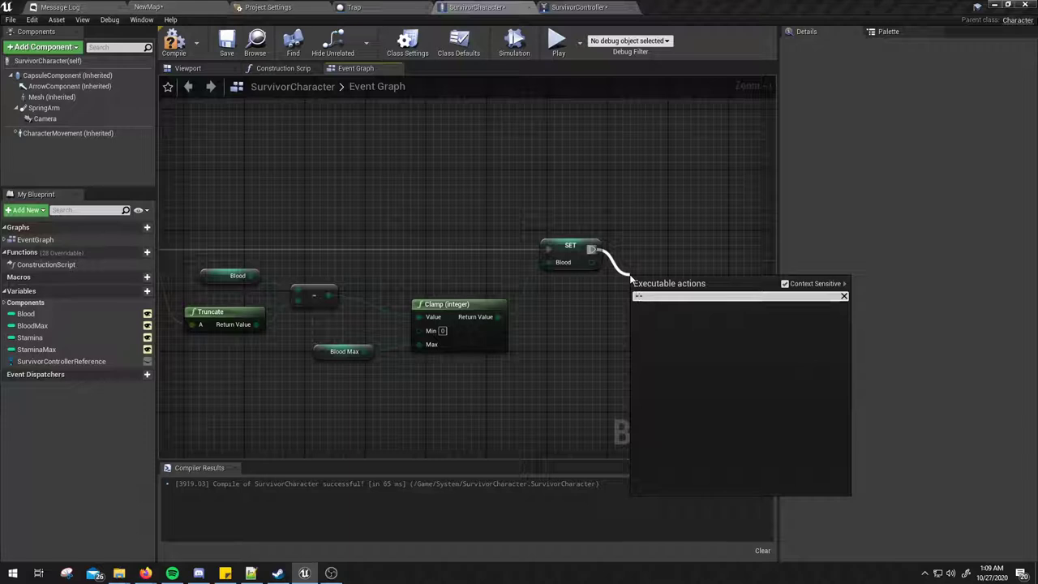
pyautogui.click(602, 286)
pyautogui.moveTo(595, 262); pyautogui.dragTo(633, 310)
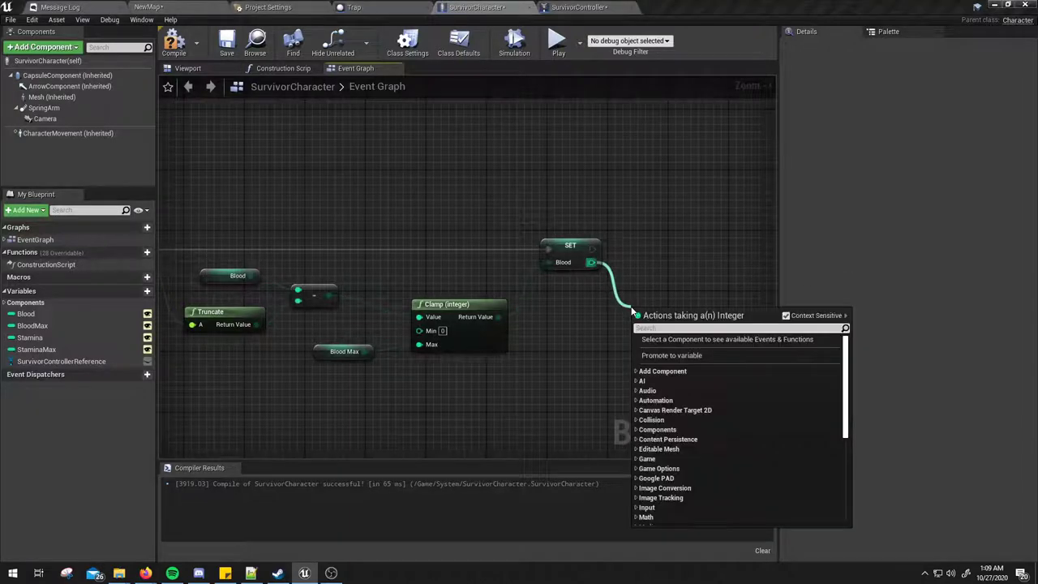
pyautogui.write('=')
pyautogui.press('Return')
# Step: Place a Branch after SET Blood, with the equals result as its Condition
pyautogui.moveTo(631, 307); pyautogui.dragTo(519, 307, button='right')
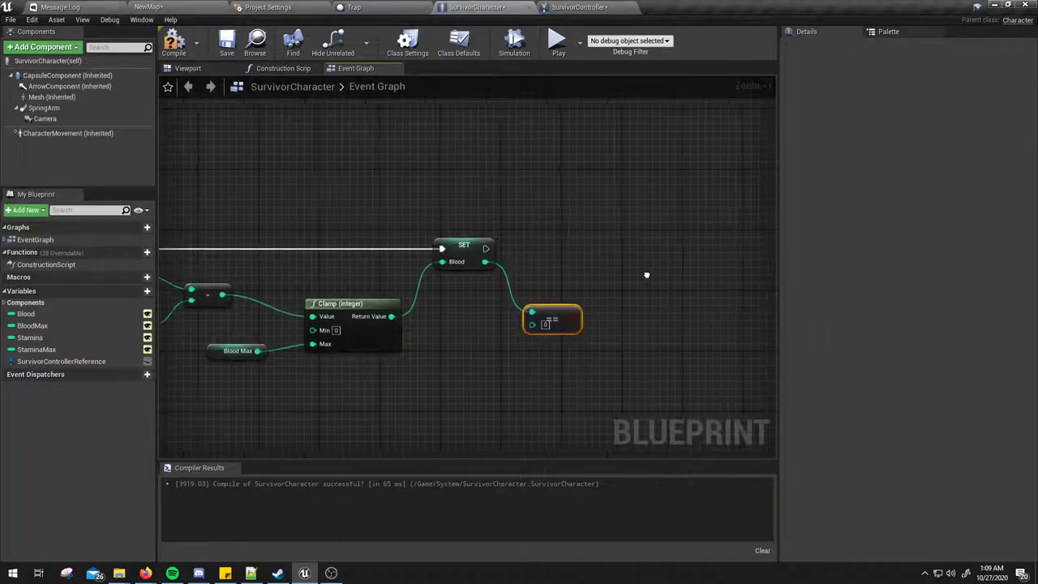
pyautogui.click(607, 254)
pyautogui.moveTo(481, 248); pyautogui.dragTo(616, 269)
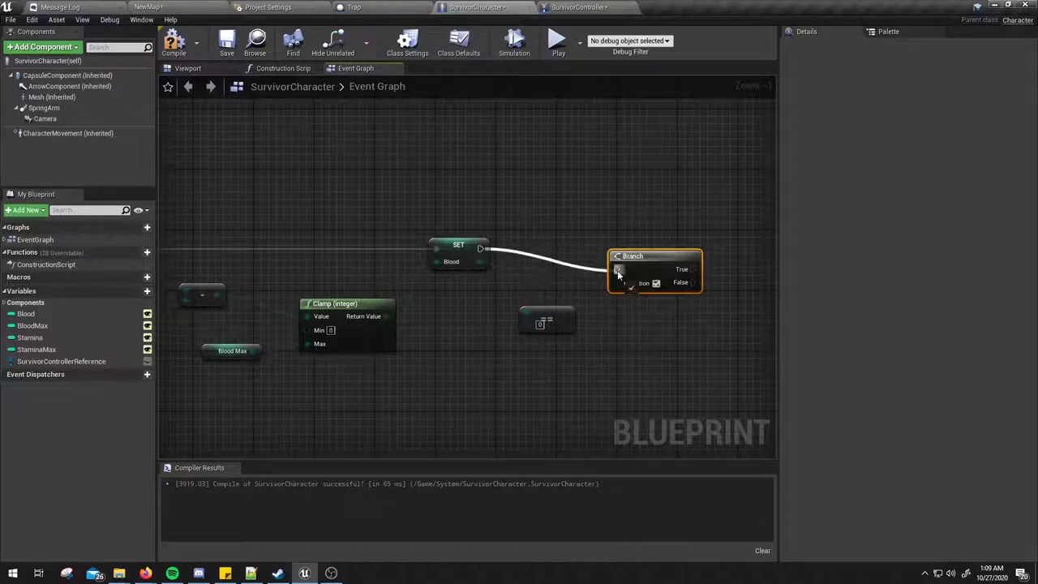
pyautogui.moveTo(566, 320); pyautogui.dragTo(617, 283)
pyautogui.moveTo(631, 243); pyautogui.dragTo(506, 245, button='right')
pyautogui.click(506, 245)
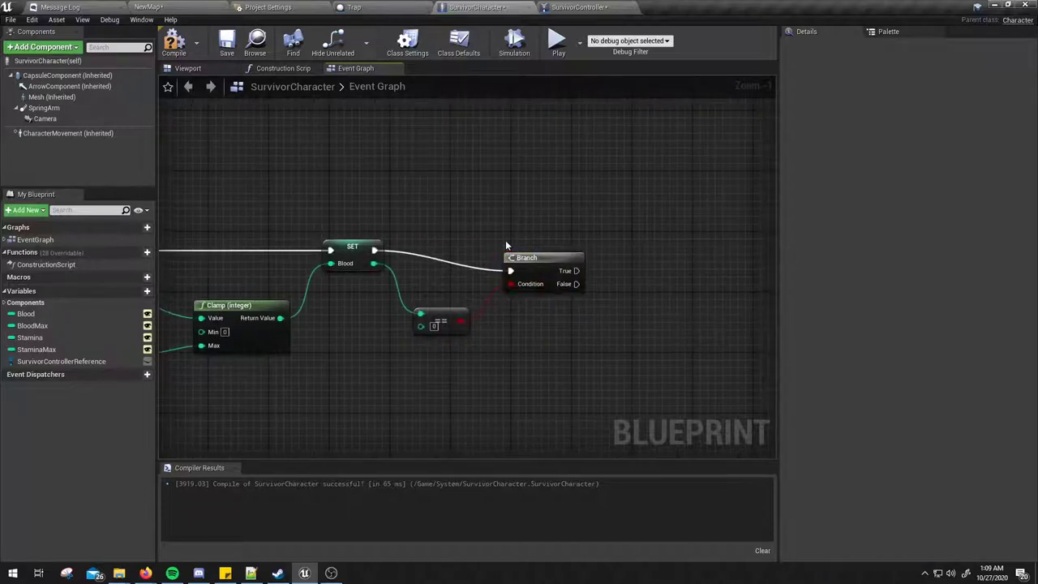
# Step: Add a second Branch node from the action list, then delete the extra one
pyautogui.rightClick(528, 214)
pyautogui.write('branc')
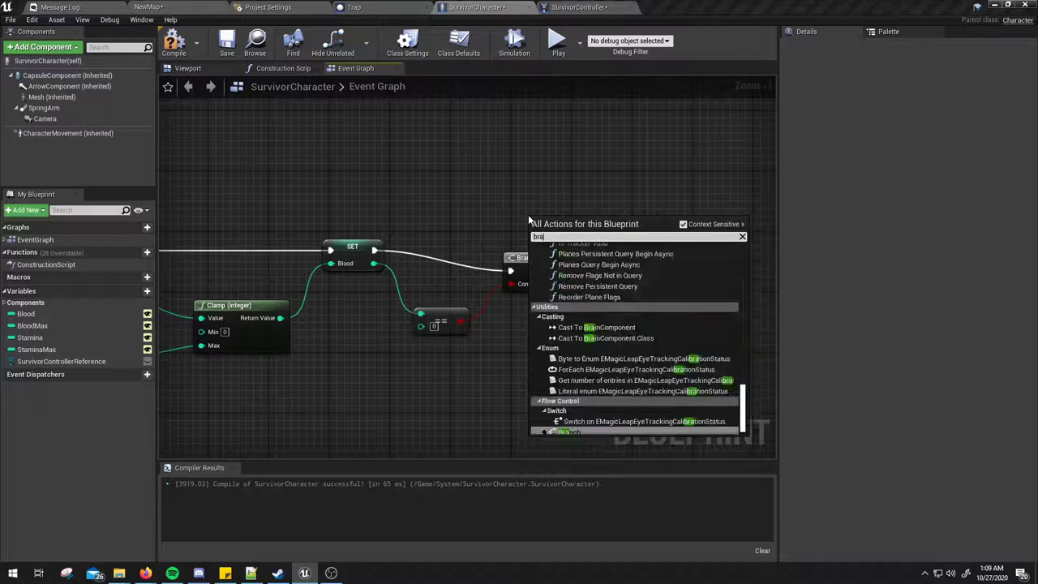
pyautogui.click(525, 197)
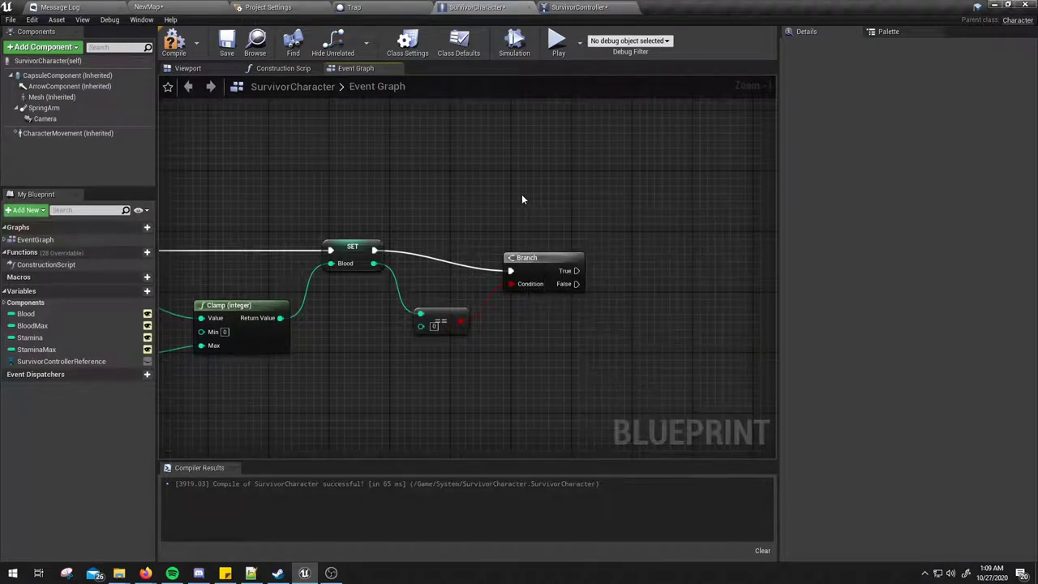
pyautogui.rightClick(521, 194)
pyautogui.moveTo(495, 176); pyautogui.dragTo(546, 189, button='right')
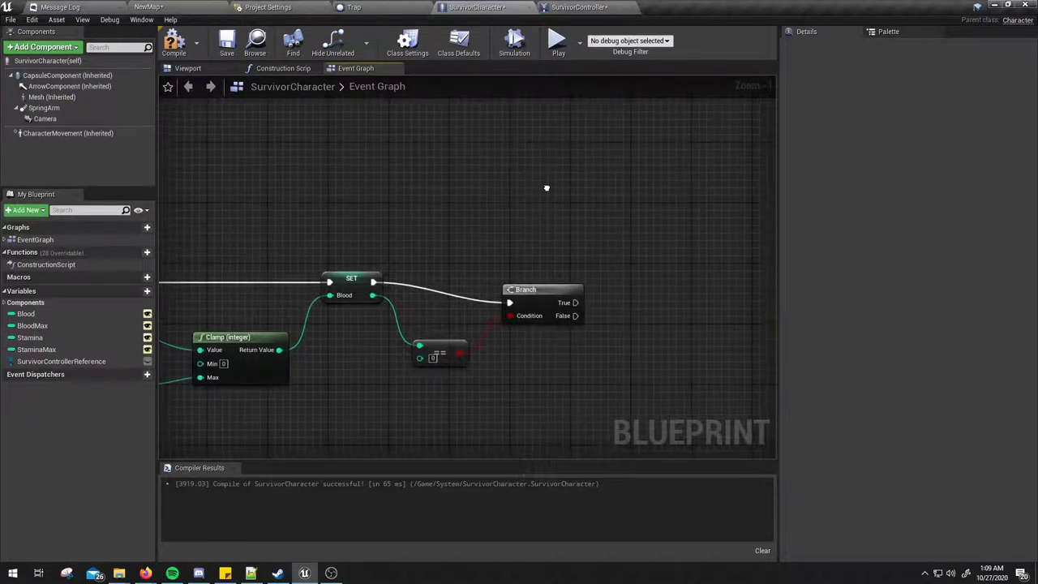
pyautogui.click(503, 218)
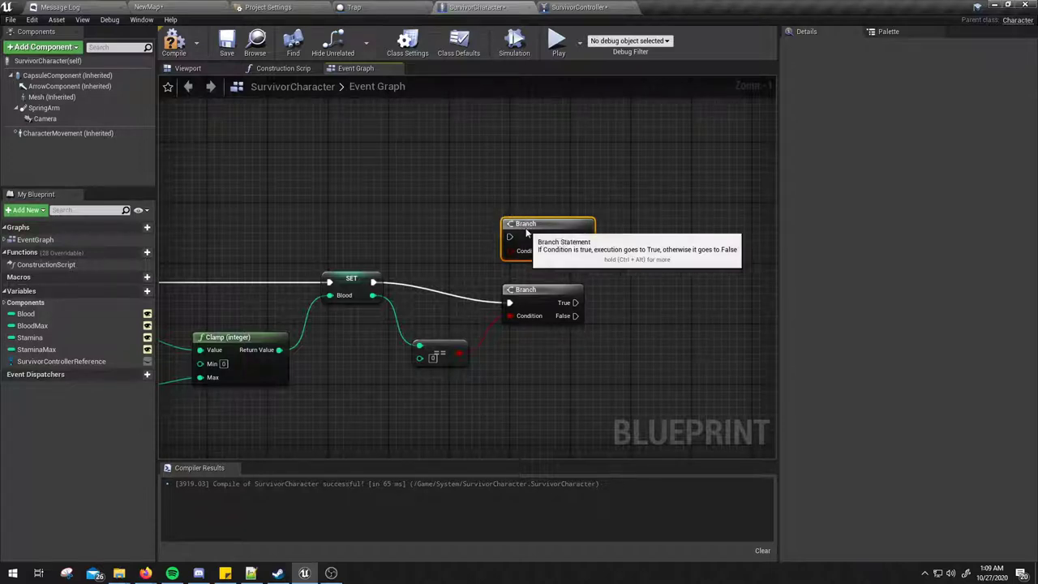
pyautogui.press('Delete')
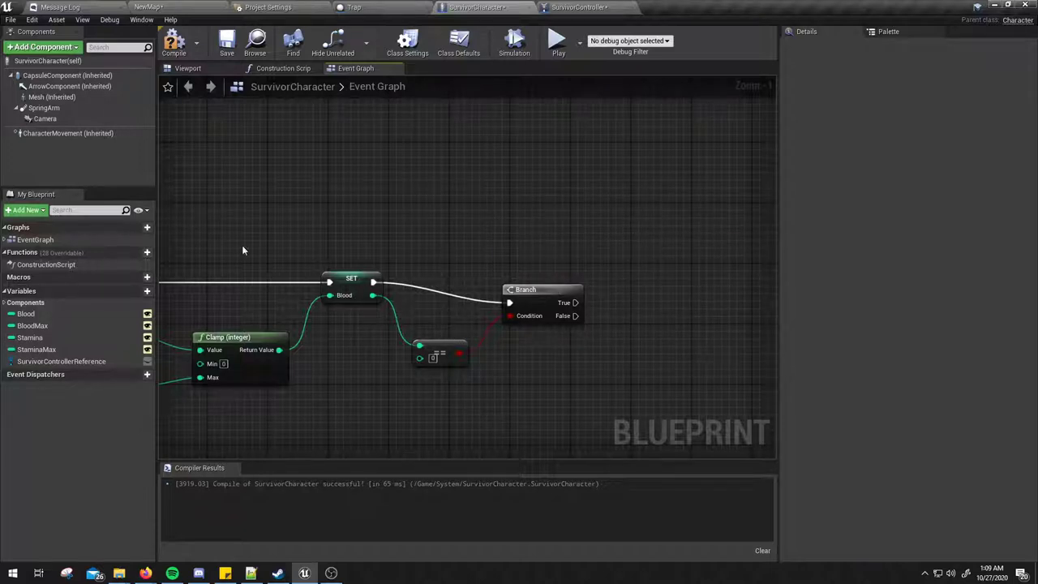
# Step: Arrange the SET, Clamp and equals nodes and drag SurvivorControllerReference into the graph
pyautogui.moveTo(242, 246); pyautogui.dragTo(366, 412)
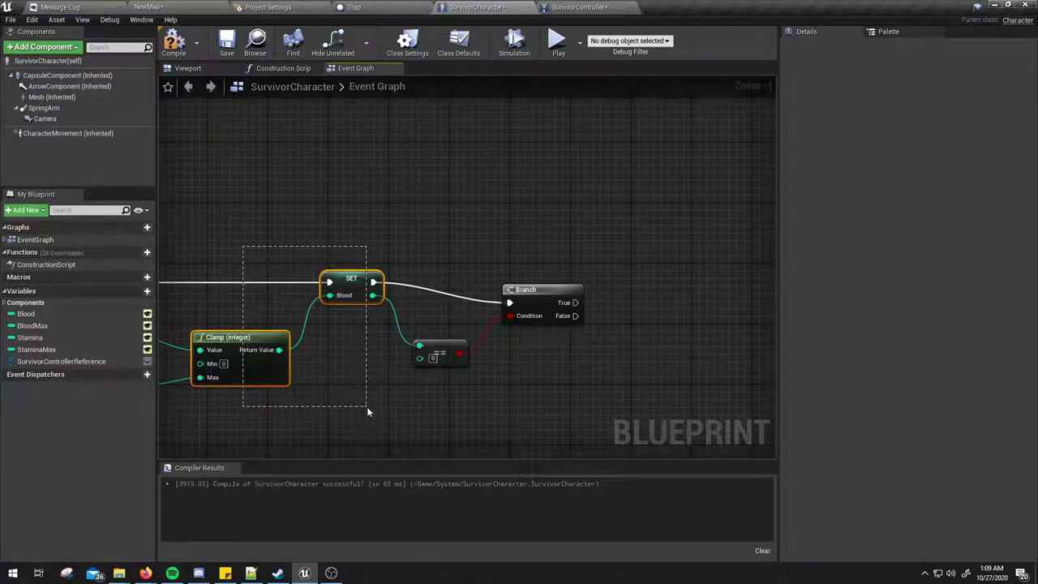
pyautogui.click(439, 361)
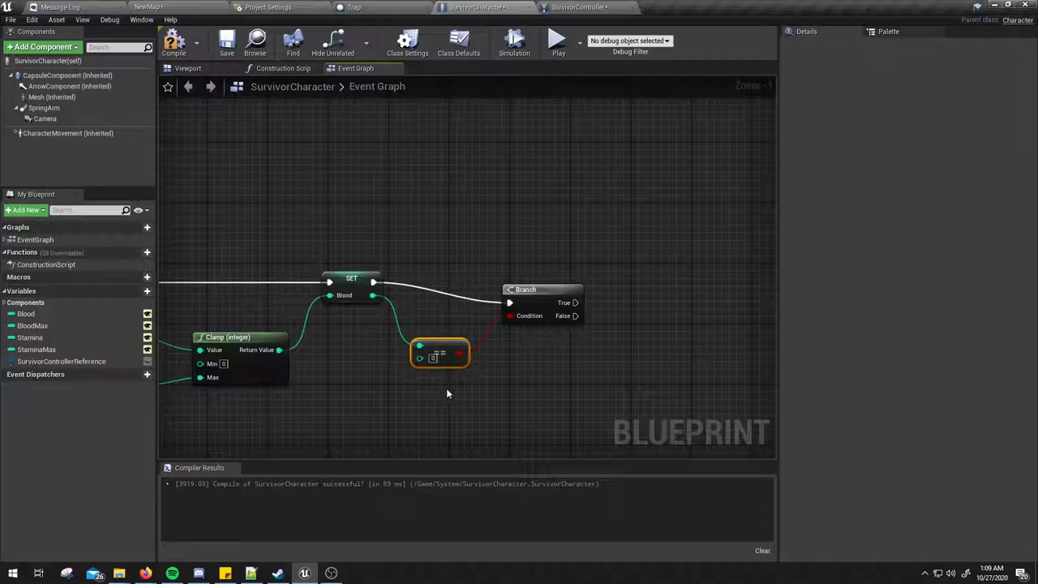
pyautogui.moveTo(614, 348); pyautogui.dragTo(525, 365, button='right')
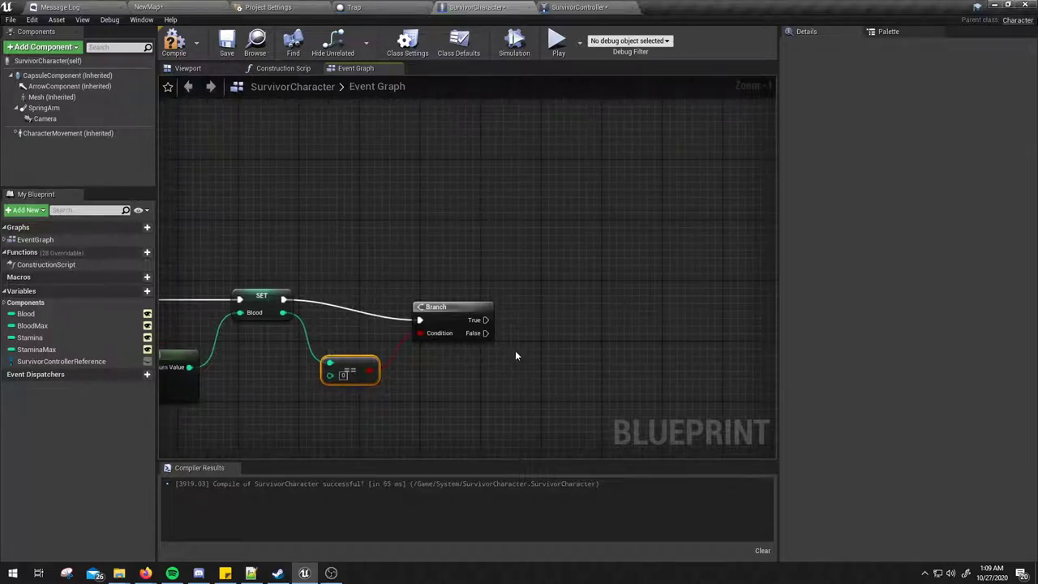
pyautogui.moveTo(61, 361); pyautogui.dragTo(353, 217)
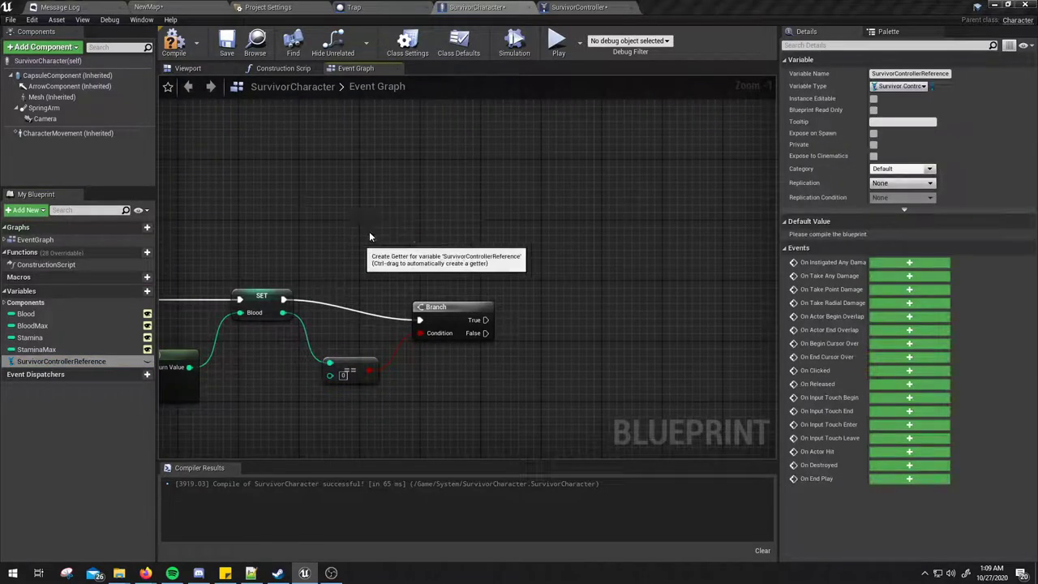
# Step: Get SurvivorControllerReference and call Death on it from the Branch's True output
pyautogui.click(371, 228)
pyautogui.moveTo(446, 220); pyautogui.dragTo(505, 258)
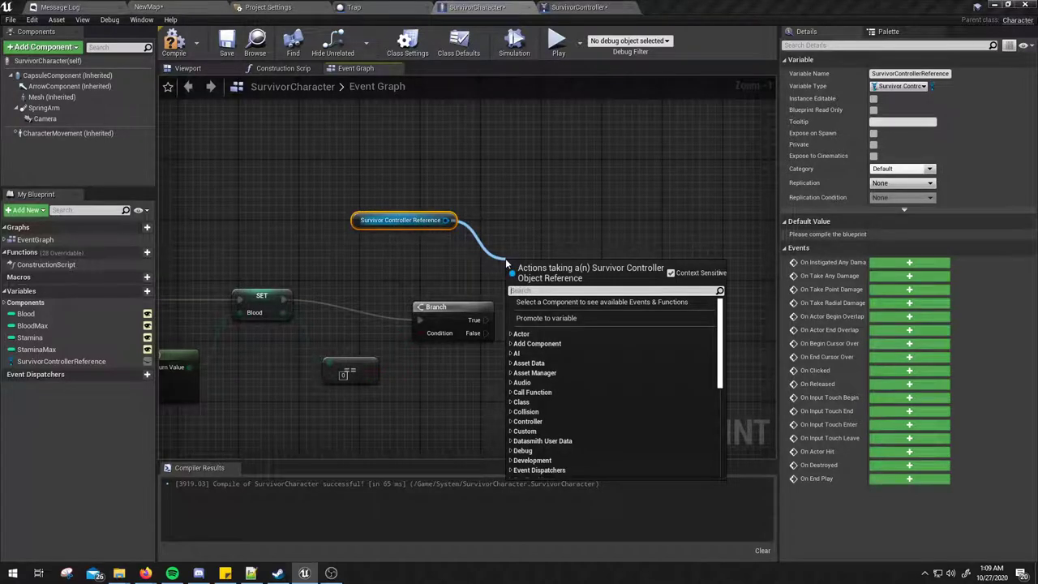
pyautogui.write('death')
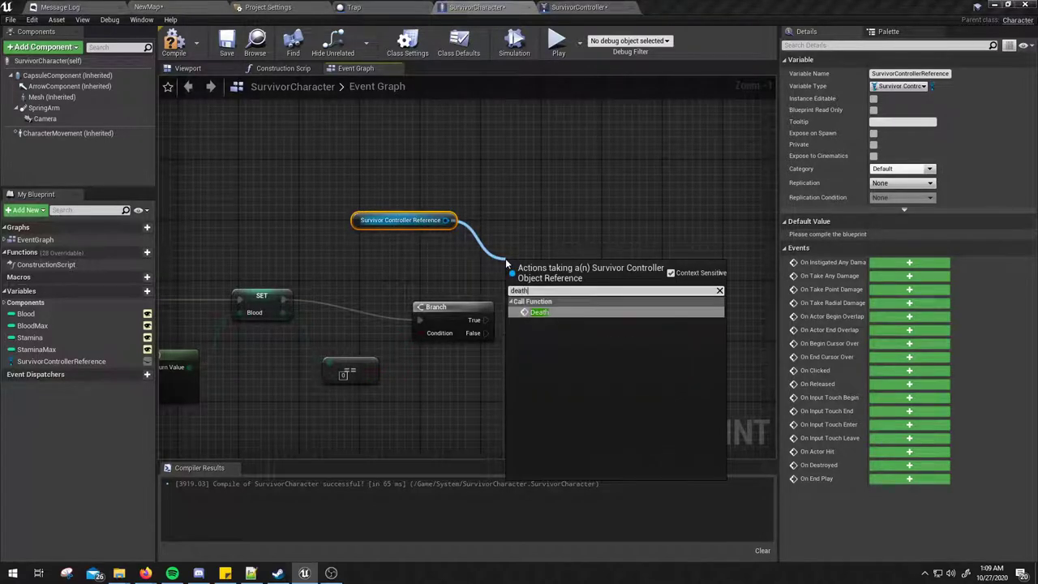
pyautogui.press('Return')
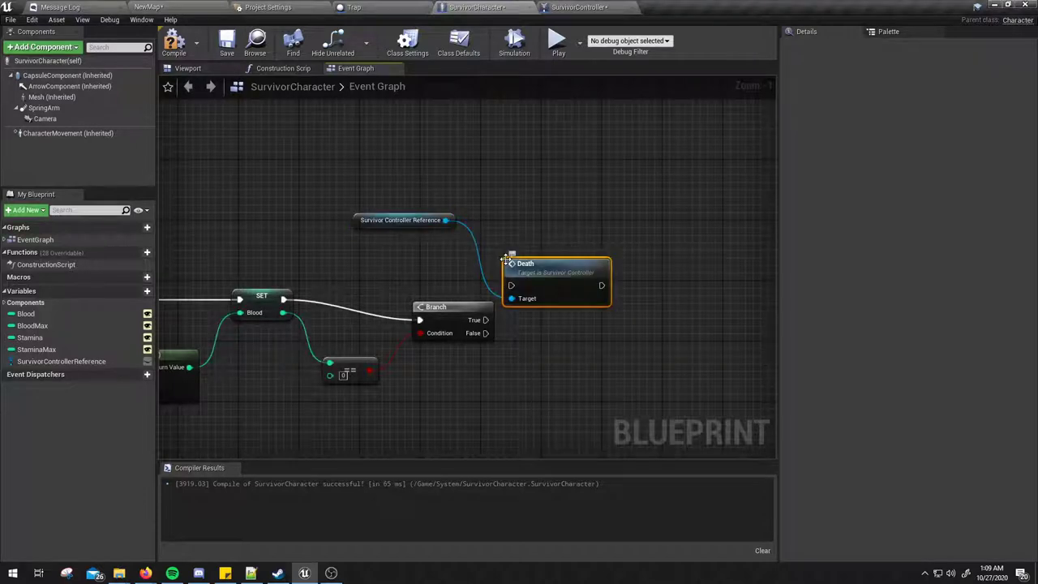
pyautogui.moveTo(485, 320)
pyautogui.mouseDown()
pyautogui.moveTo(511, 285)
pyautogui.moveTo(584, 287)
pyautogui.mouseUp()
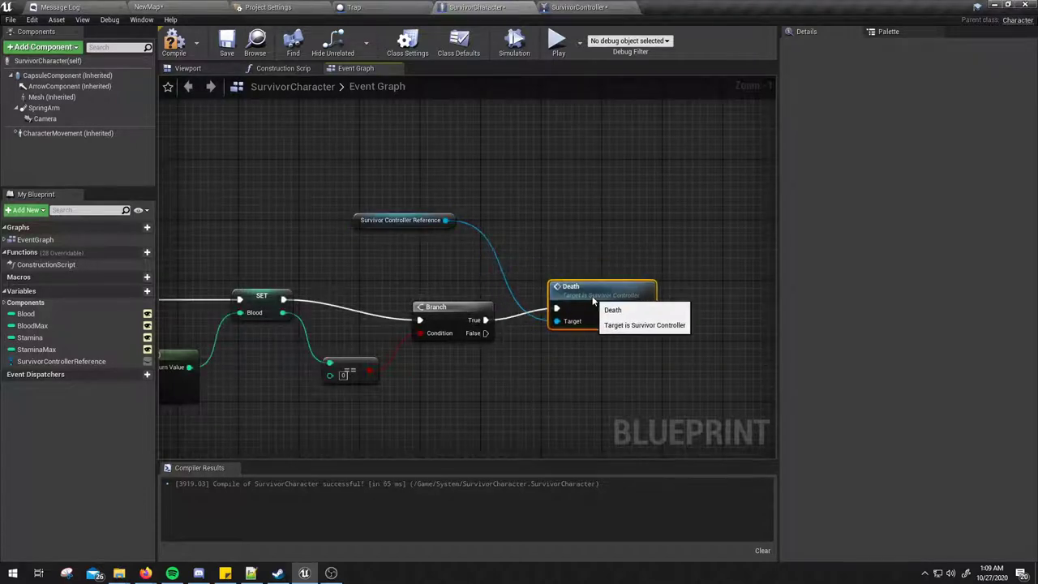
# Step: Compile SurvivorCharacter and box-select the Event AnyDamage chain of nodes
pyautogui.click(174, 43)
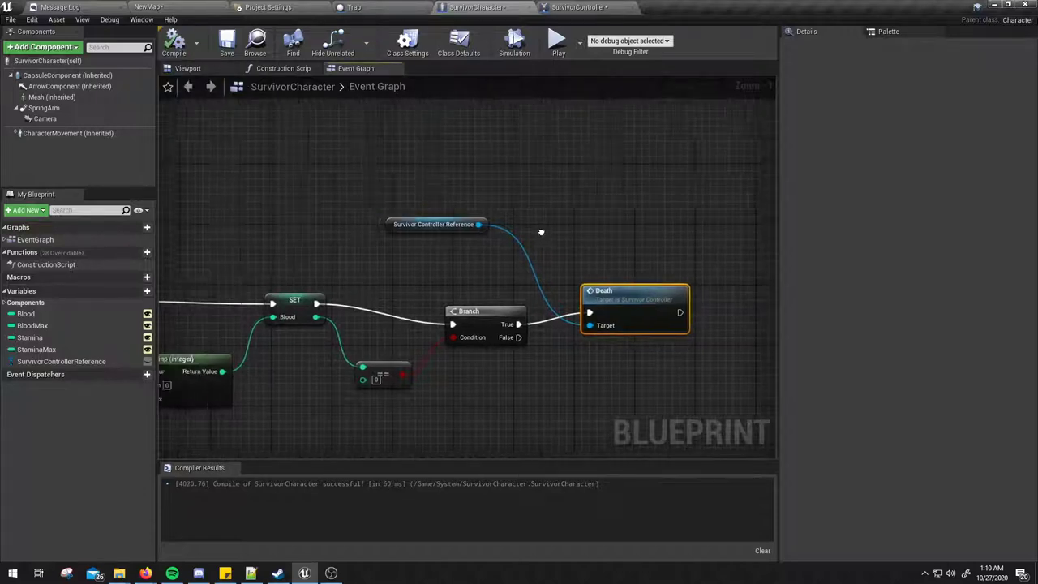
pyautogui.scroll(-5, 568, 223)
pyautogui.moveTo(663, 214); pyautogui.dragTo(629, 244, button='right')
pyautogui.scroll(1, 630, 244)
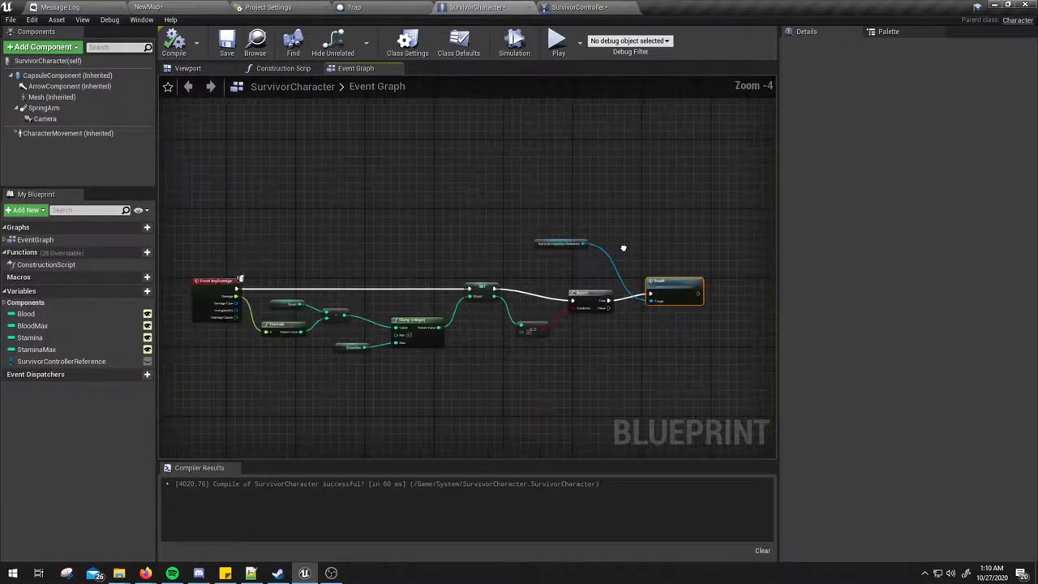
pyautogui.click(626, 236)
pyautogui.moveTo(216, 248); pyautogui.dragTo(224, 334)
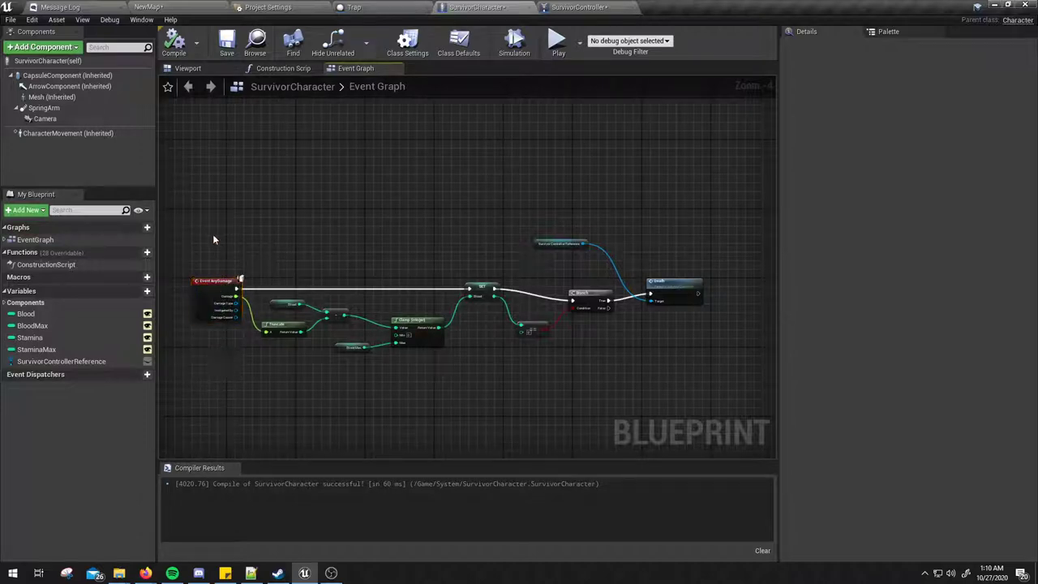
pyautogui.moveTo(216, 234); pyautogui.dragTo(222, 356)
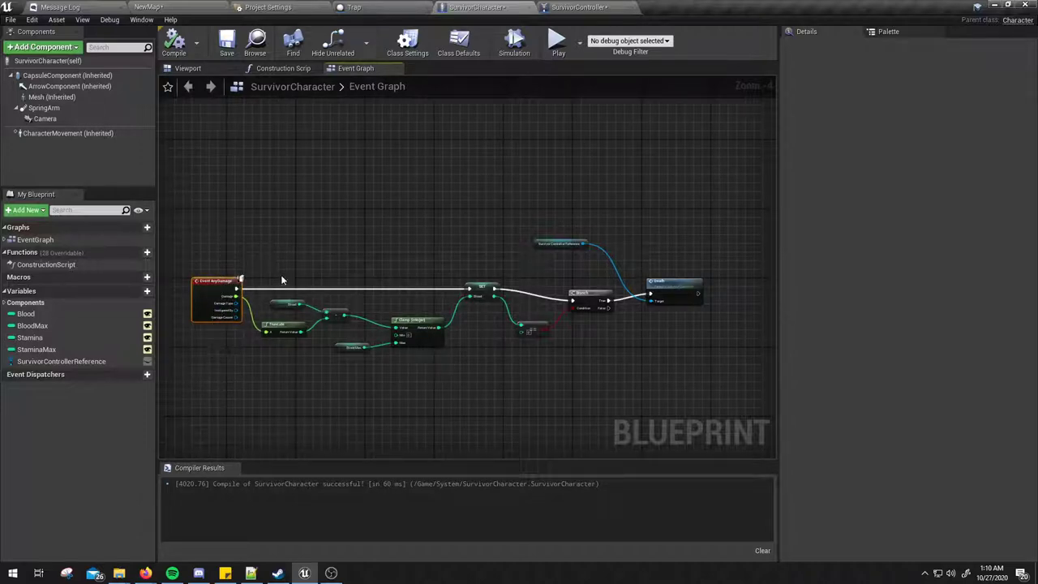
pyautogui.moveTo(281, 275); pyautogui.dragTo(699, 407)
pyautogui.moveTo(214, 219); pyautogui.dragTo(713, 371)
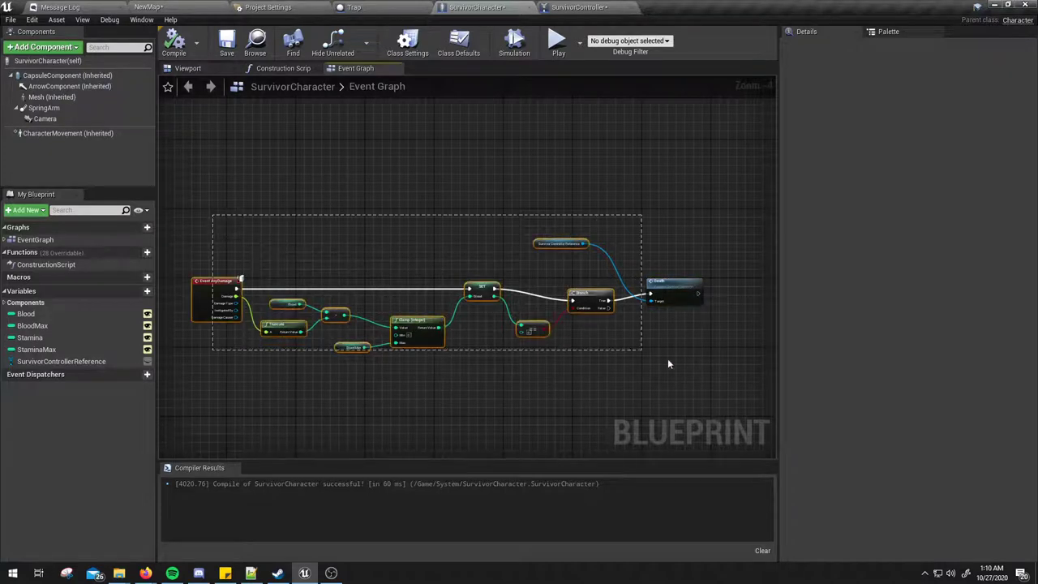
pyautogui.click(185, 54)
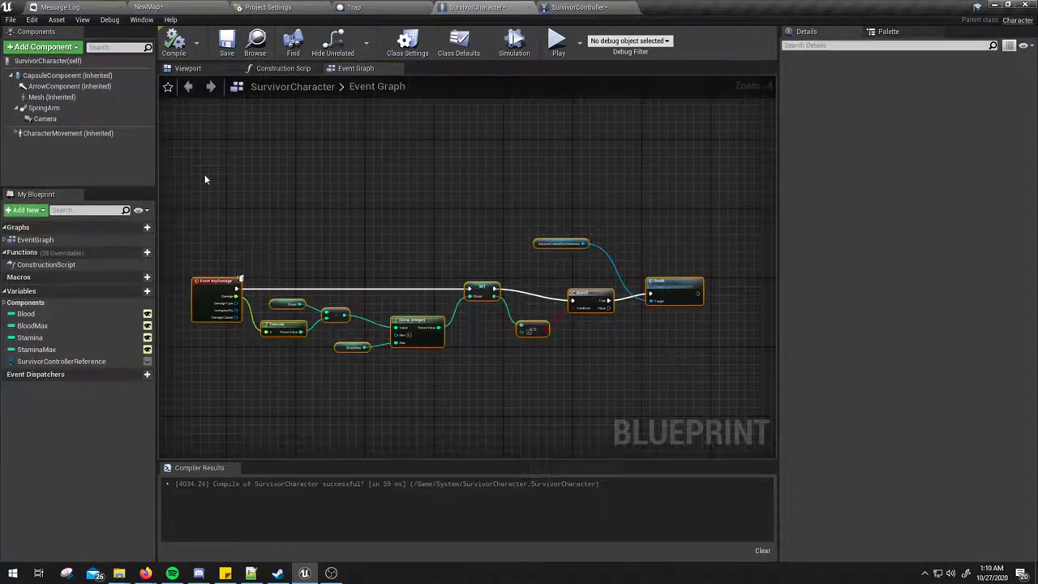
pyautogui.moveTo(204, 202); pyautogui.dragTo(725, 398)
pyautogui.moveTo(278, 251); pyautogui.dragTo(699, 375)
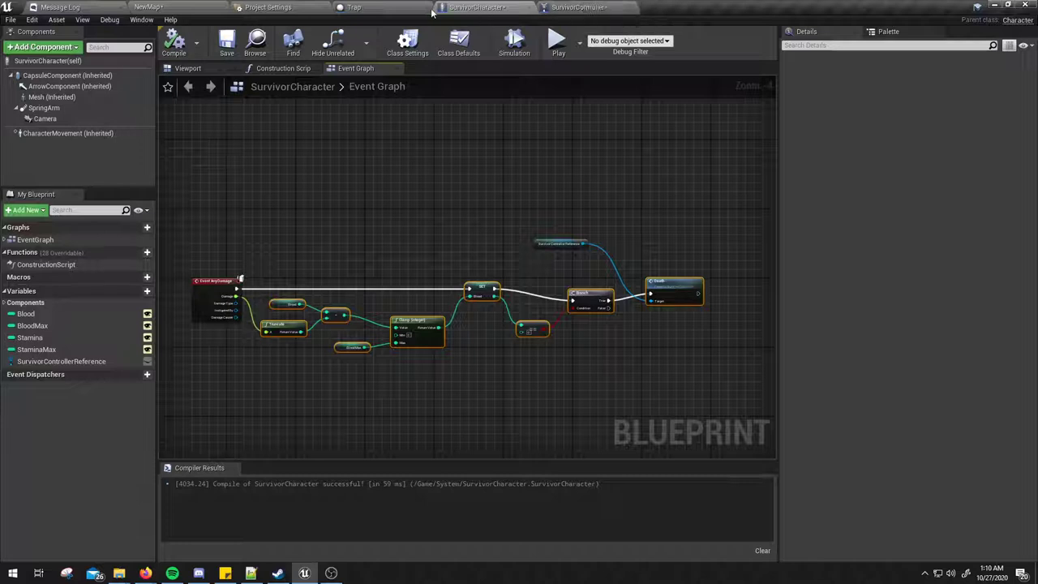
# Step: Switch to the Trap blueprint's event graph and compile it
pyautogui.click(355, 8)
pyautogui.moveTo(374, 164); pyautogui.dragTo(374, 243, button='right')
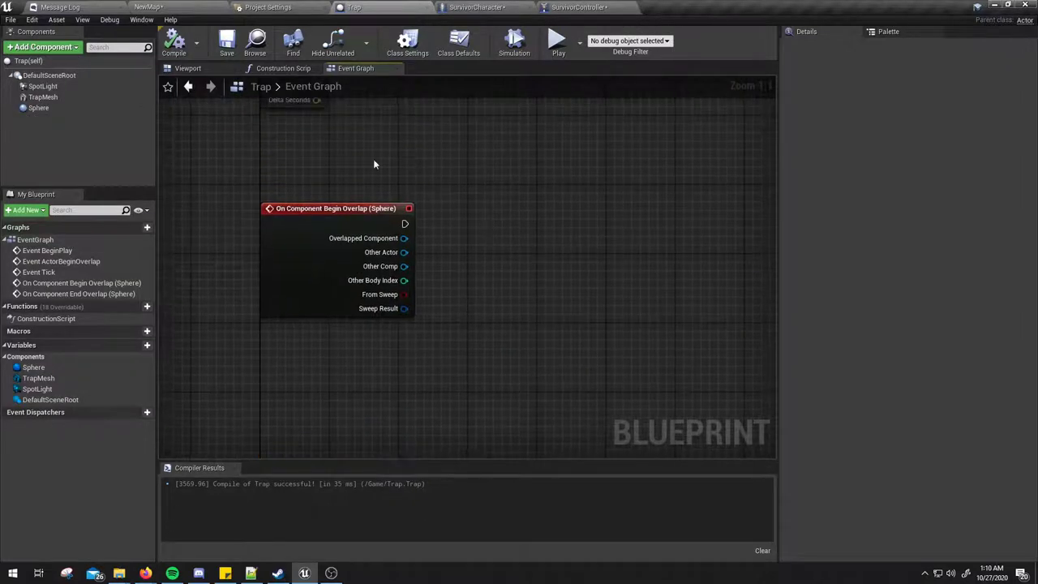
pyautogui.click(173, 43)
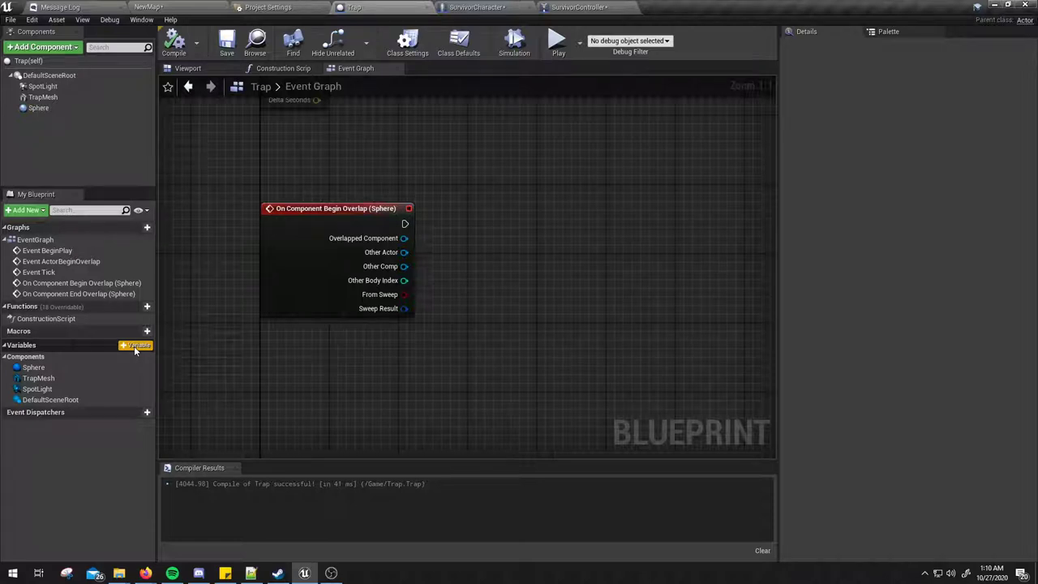
# Step: Create a Damage variable of type Integer, marked Instance Editable, then save and compile
pyautogui.click(134, 345)
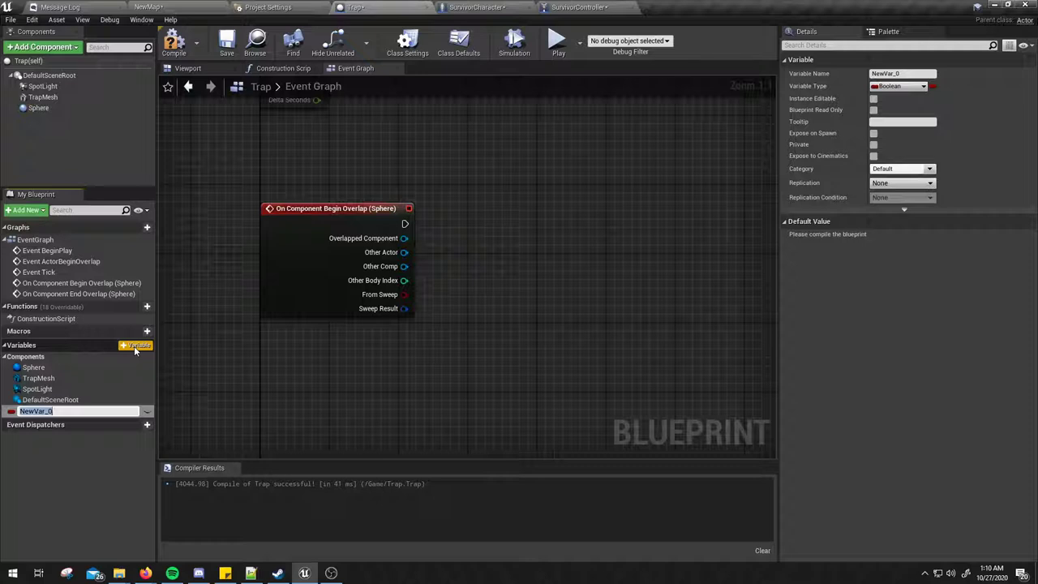
pyautogui.write('D')
pyautogui.write('amage')
pyautogui.press('Return')
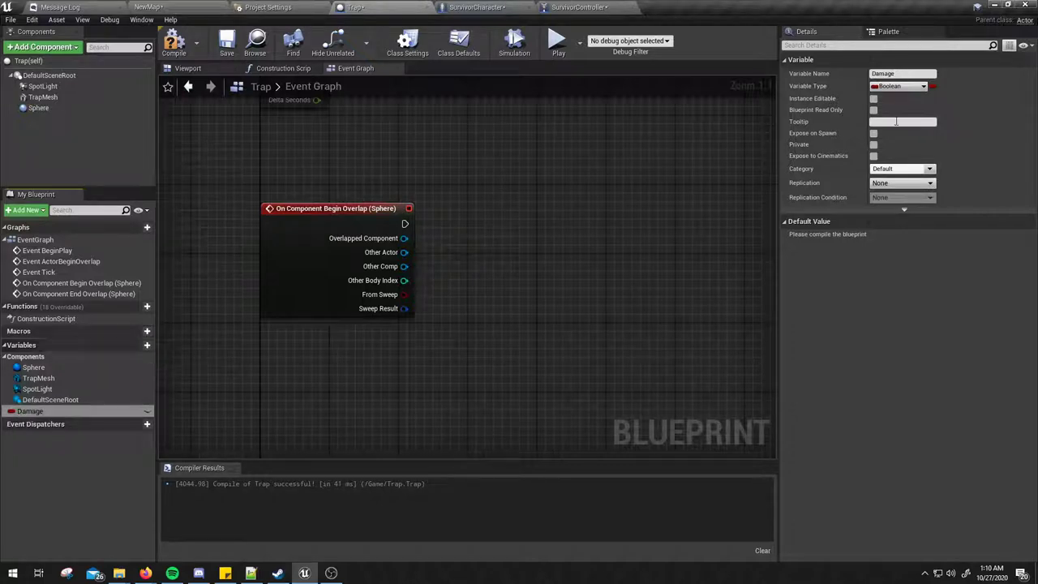
pyautogui.click(884, 86)
pyautogui.click(807, 132)
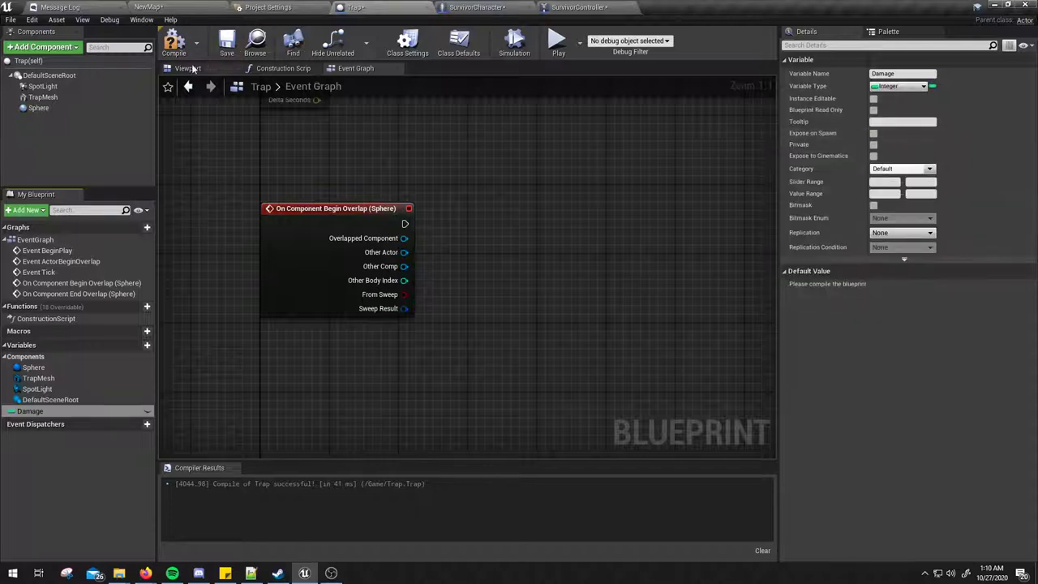
pyautogui.click(227, 41)
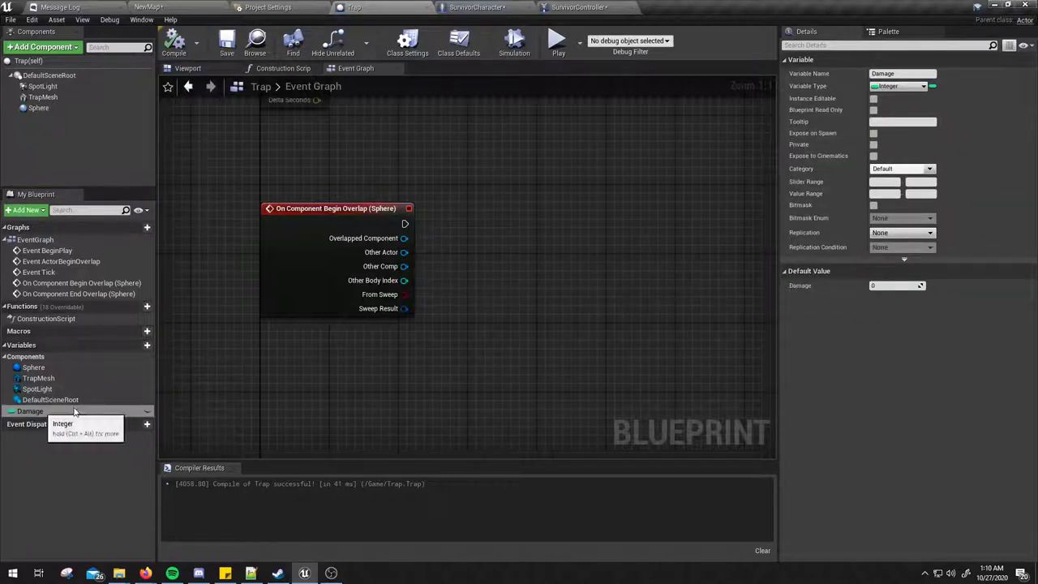
pyautogui.click(874, 98)
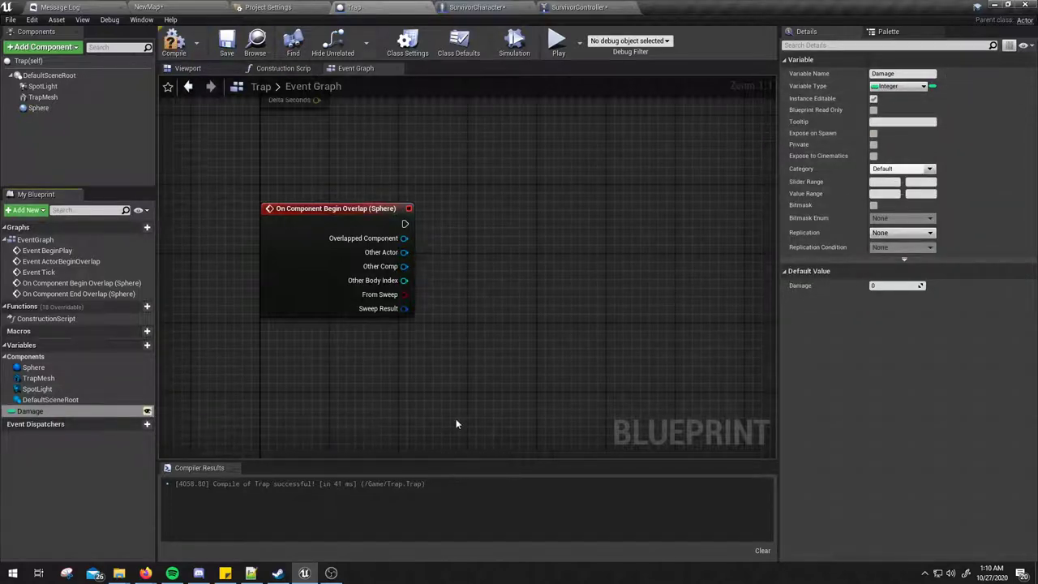
pyautogui.click(168, 42)
# Step: Recompile Trap and inspect the On Component Begin Overlap (Sphere) node and trap mesh viewport
pyautogui.click(174, 43)
pyautogui.moveTo(248, 156); pyautogui.dragTo(259, 179, button='right')
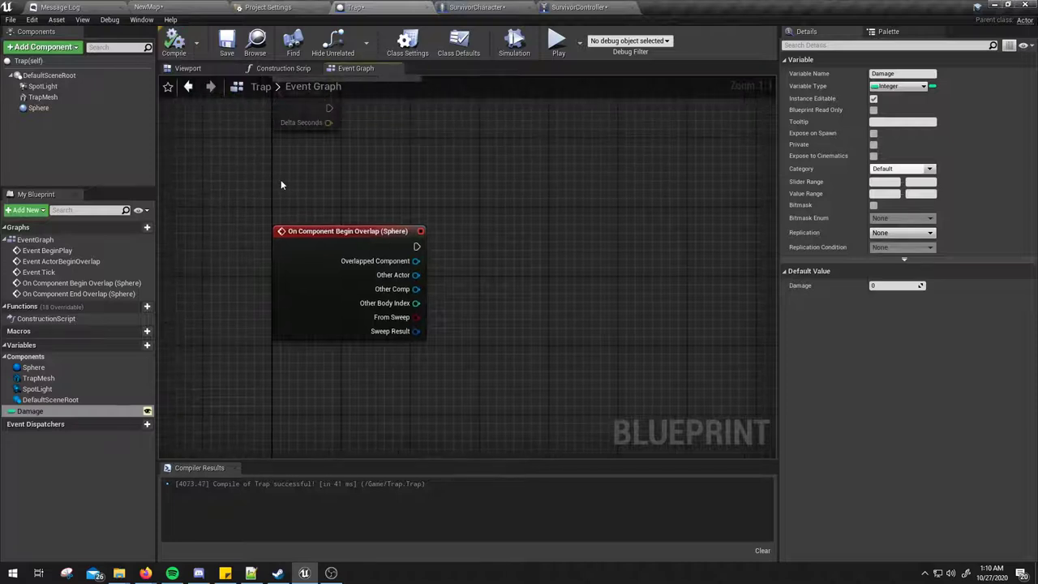
pyautogui.click(173, 42)
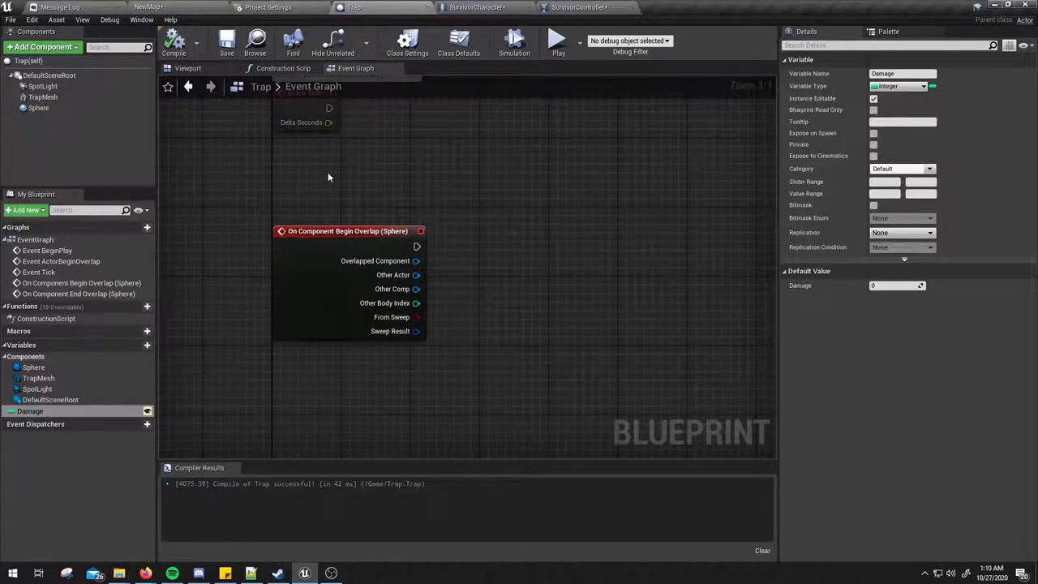
pyautogui.moveTo(327, 172); pyautogui.dragTo(339, 196, button='right')
pyautogui.click(368, 250)
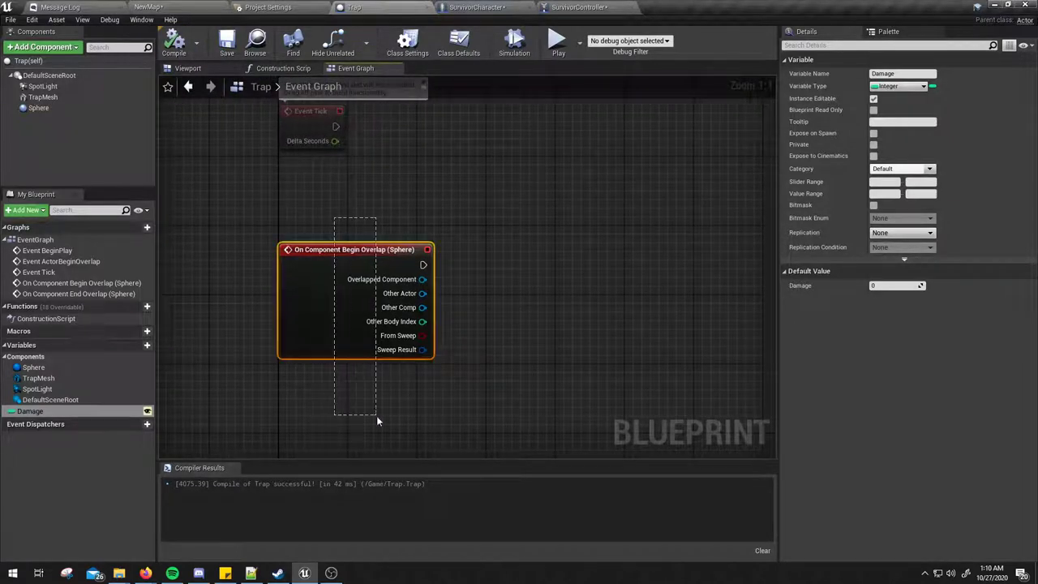
pyautogui.click(482, 386)
pyautogui.moveTo(482, 385); pyautogui.dragTo(446, 354, button='right')
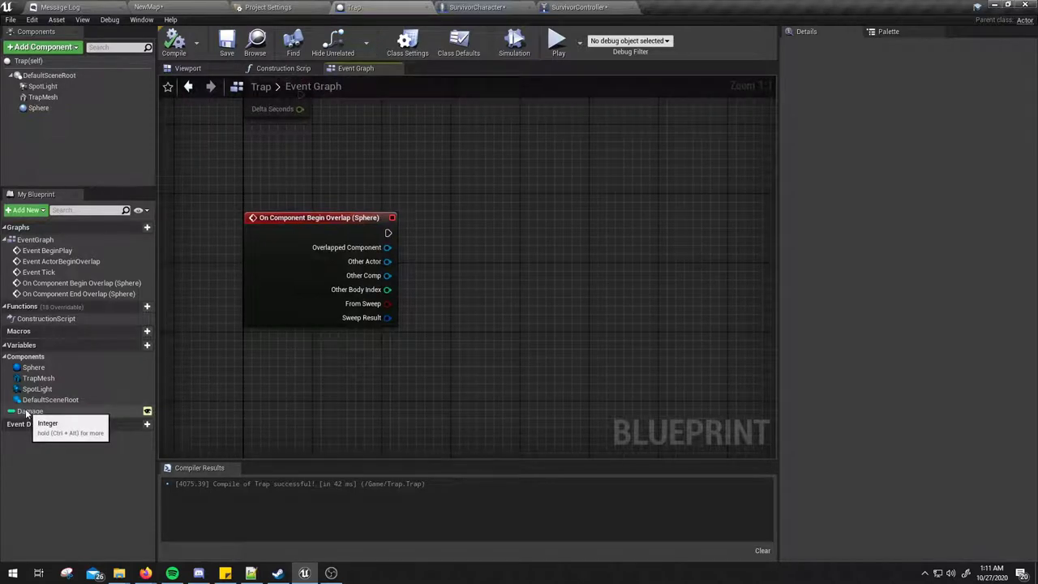
pyautogui.moveTo(417, 223); pyautogui.dragTo(417, 258, button='right')
pyautogui.click(324, 253)
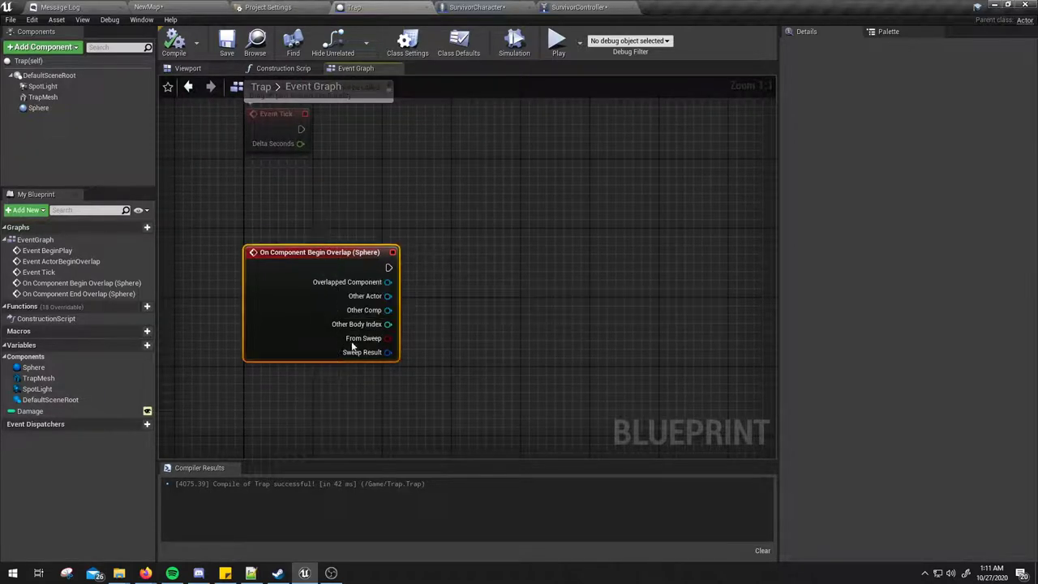
pyautogui.click(188, 68)
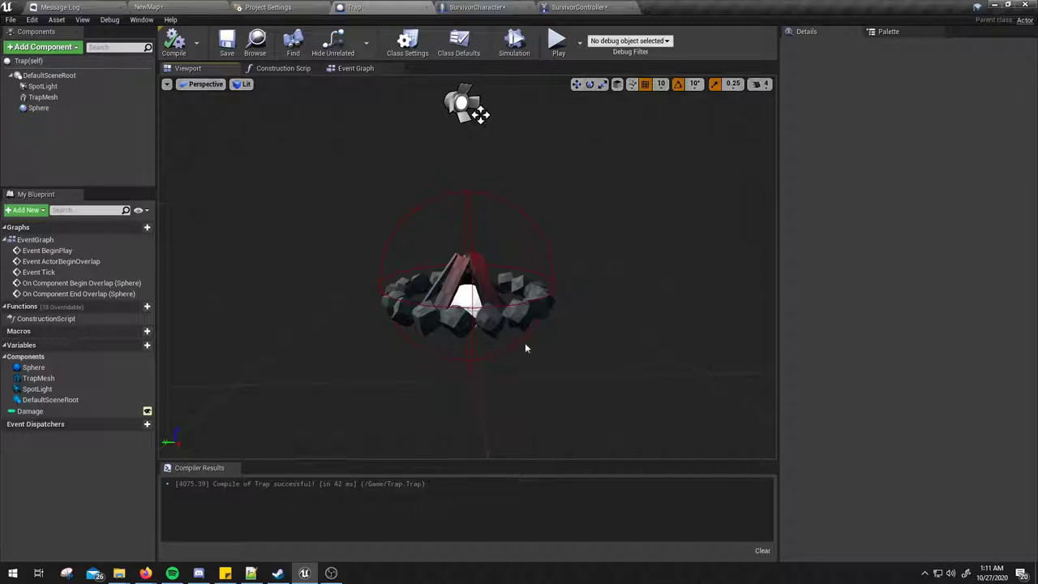
pyautogui.click(356, 68)
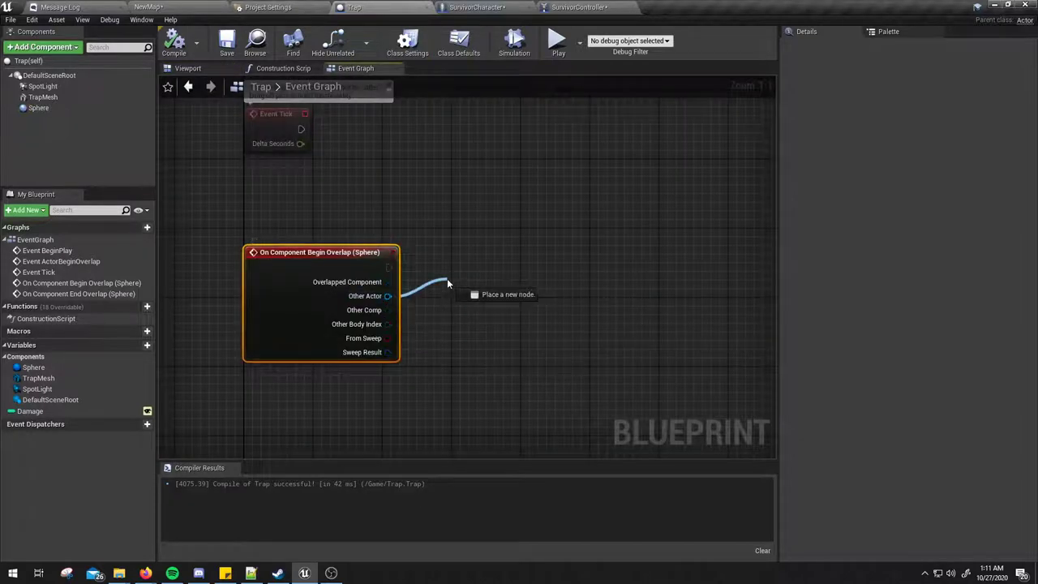
# Step: Add a Cast To SurvivorCharacter node fed from the overlap's Other Actor
pyautogui.moveTo(386, 297); pyautogui.dragTo(447, 278)
pyautogui.write('cast to u')
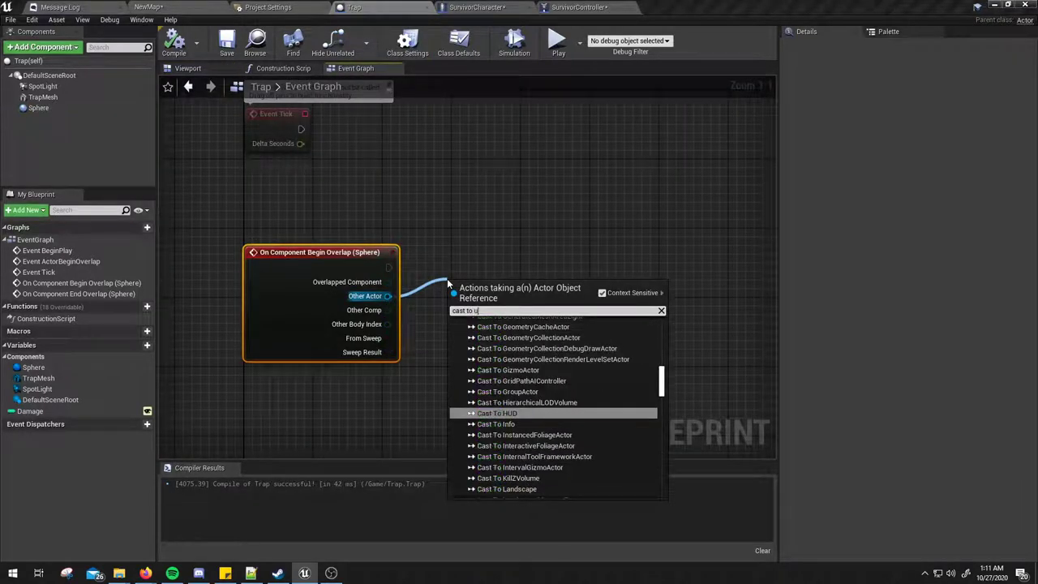
pyautogui.press('BackSpace')
pyautogui.write('su')
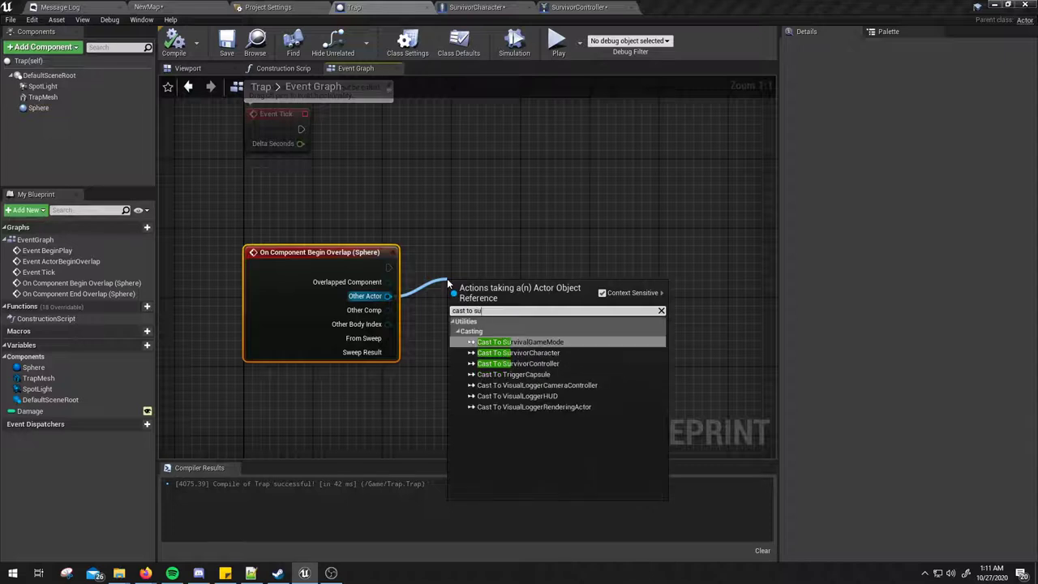
pyautogui.press('Down')
pyautogui.press('Down')
pyautogui.press('Up')
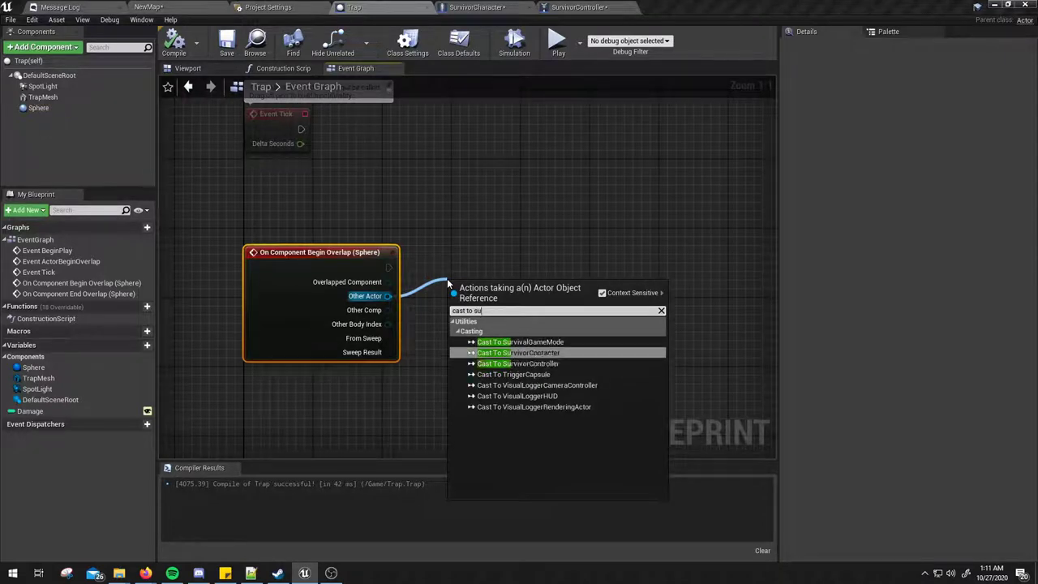
pyautogui.press('Return')
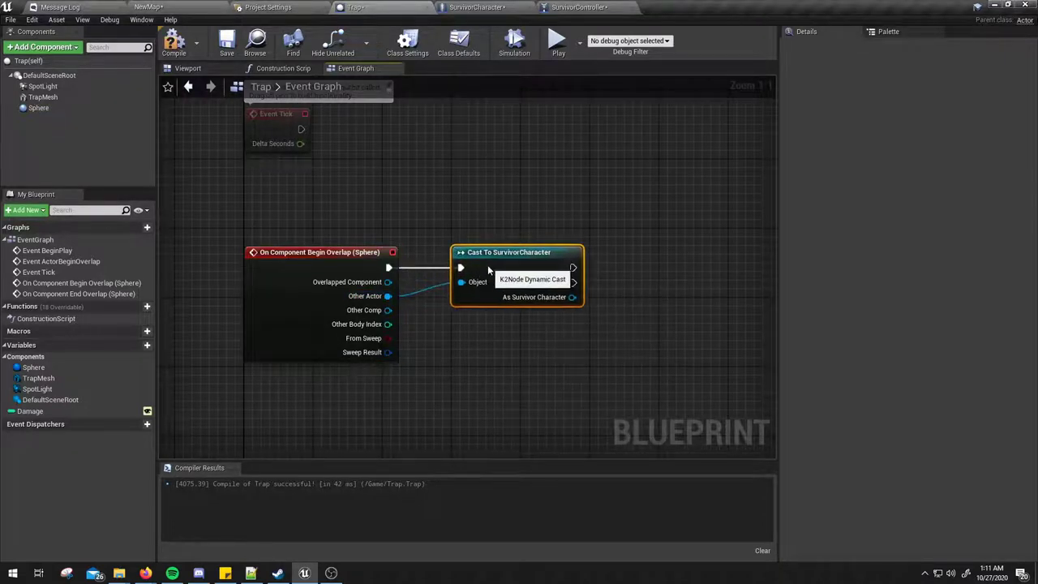
# Step: Add an Apply Damage node from As Survivor Character and position it above the cast
pyautogui.moveTo(637, 236); pyautogui.dragTo(524, 219, button='right')
pyautogui.moveTo(459, 281); pyautogui.dragTo(561, 301)
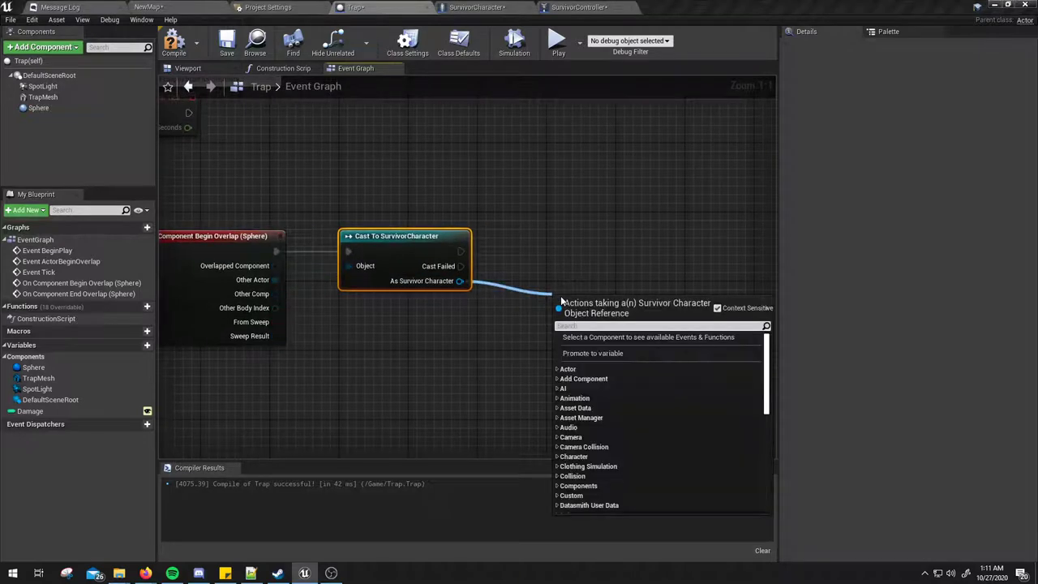
pyautogui.write('damage')
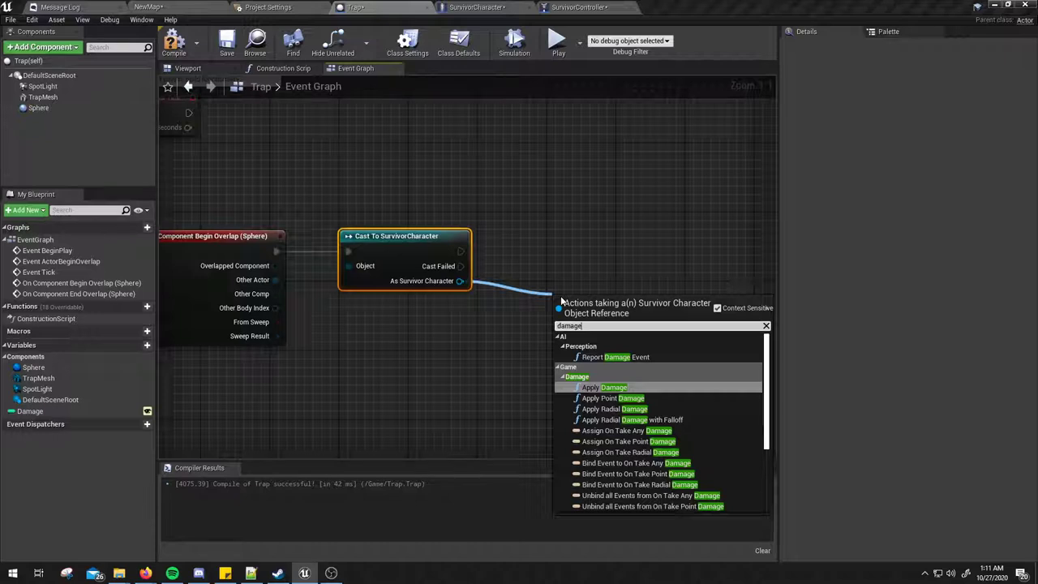
pyautogui.press('Return')
pyautogui.moveTo(622, 272); pyautogui.dragTo(614, 220)
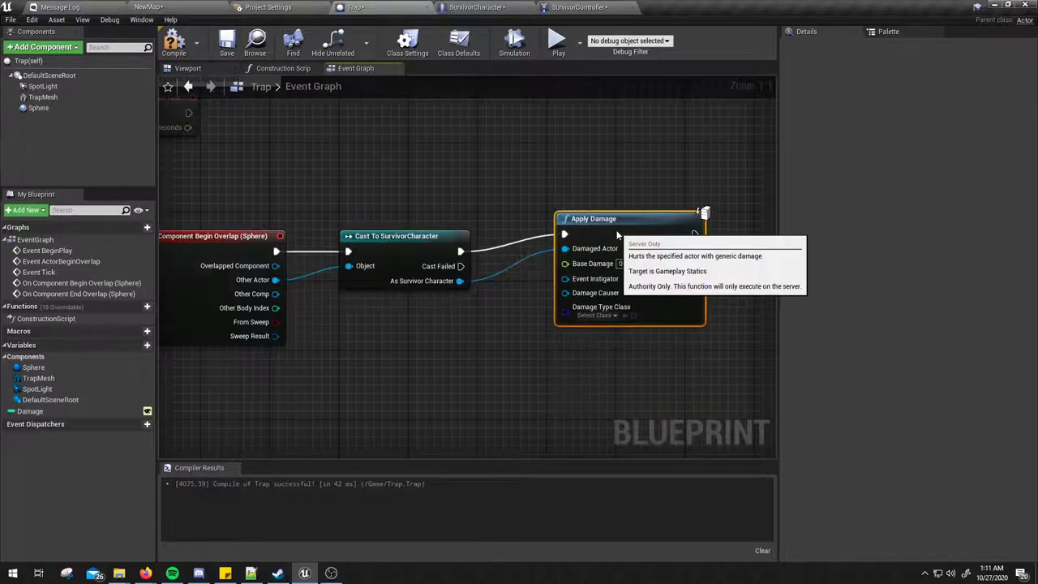
pyautogui.moveTo(647, 214); pyautogui.dragTo(575, 219, button='right')
pyautogui.click(557, 228)
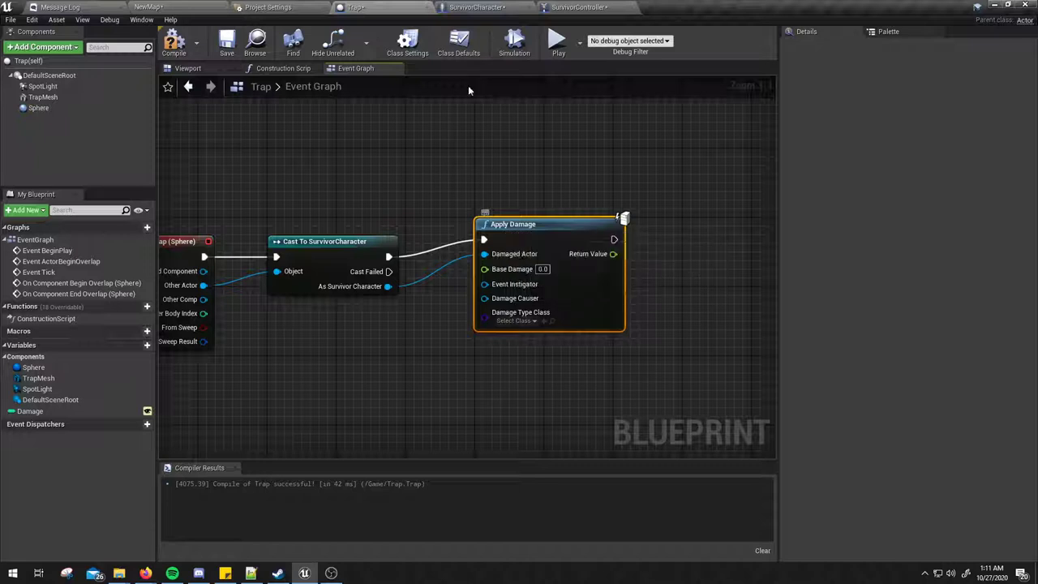
pyautogui.click(477, 7)
# Step: Return from SurvivorCharacter to the Trap blueprint's Event Graph
pyautogui.scroll(2, 210, 284)
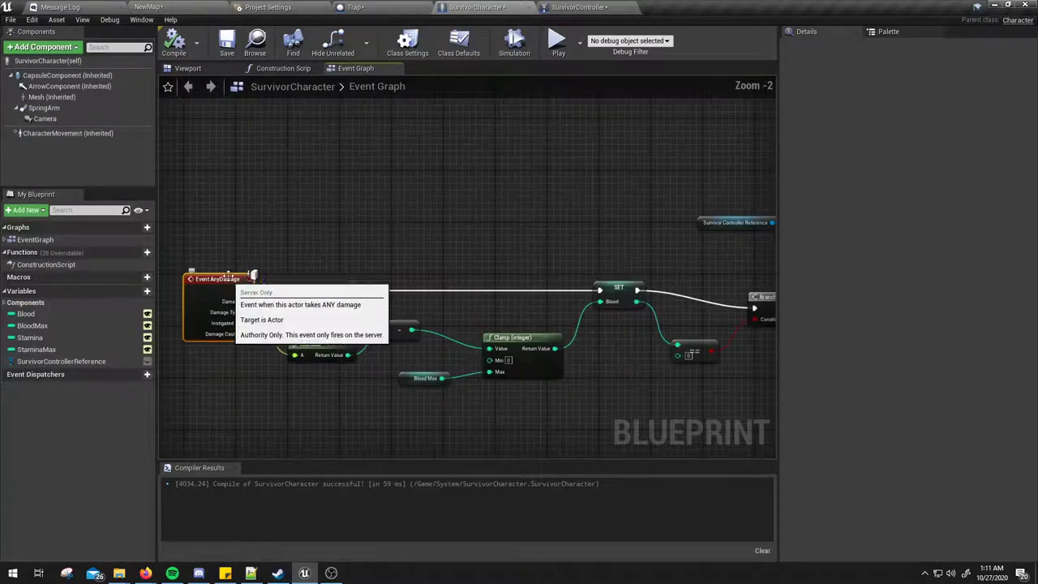
pyautogui.scroll(2, 251, 275)
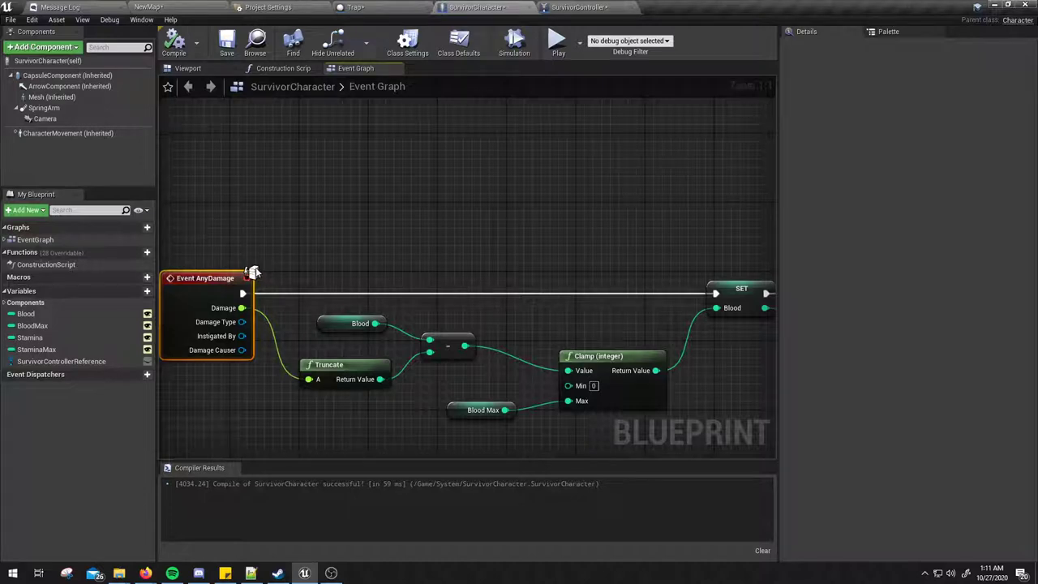
pyautogui.click(407, 7)
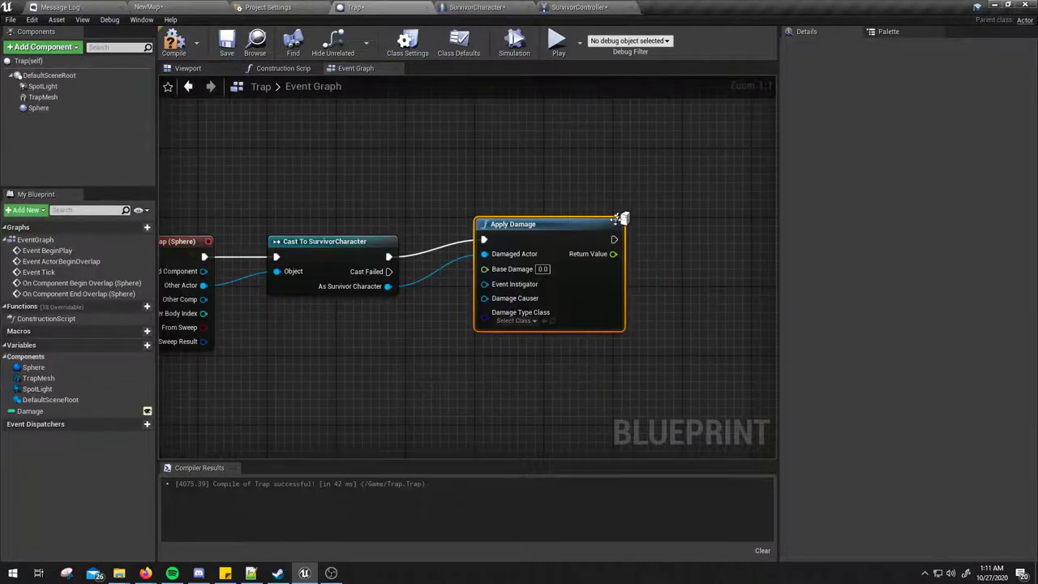
pyautogui.moveTo(623, 221)
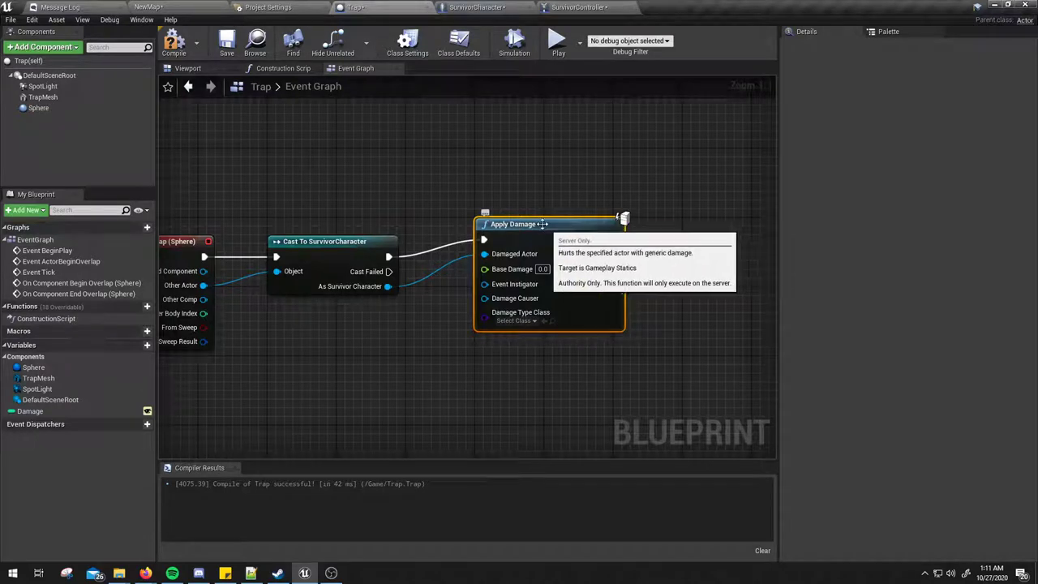
# Step: Review the overlap chain and nudge Apply Damage slightly down and right
pyautogui.moveTo(633, 351); pyautogui.dragTo(578, 362, button='right')
pyautogui.click(578, 361)
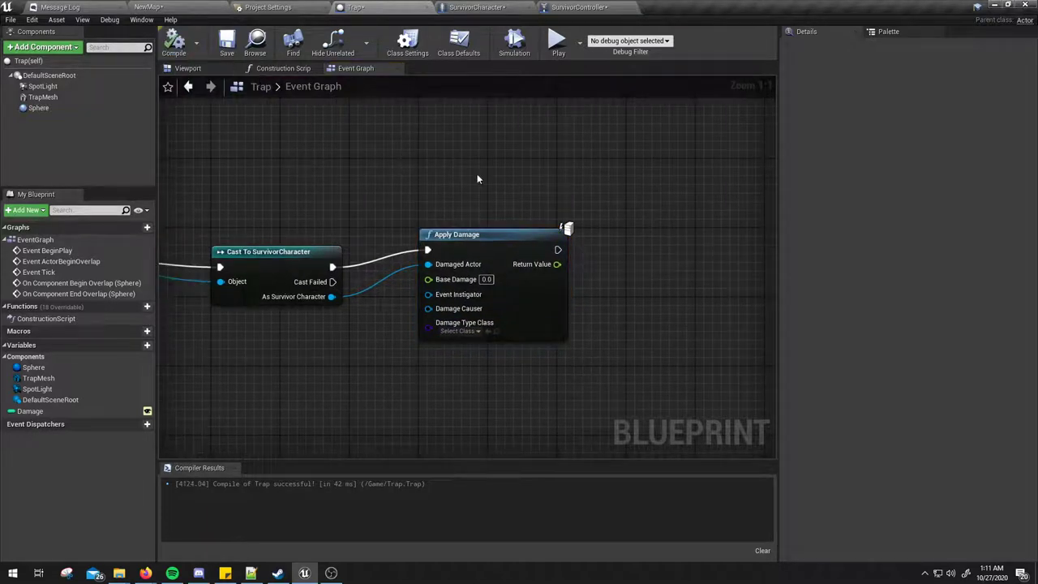
pyautogui.moveTo(477, 174); pyautogui.dragTo(460, 201, button='right')
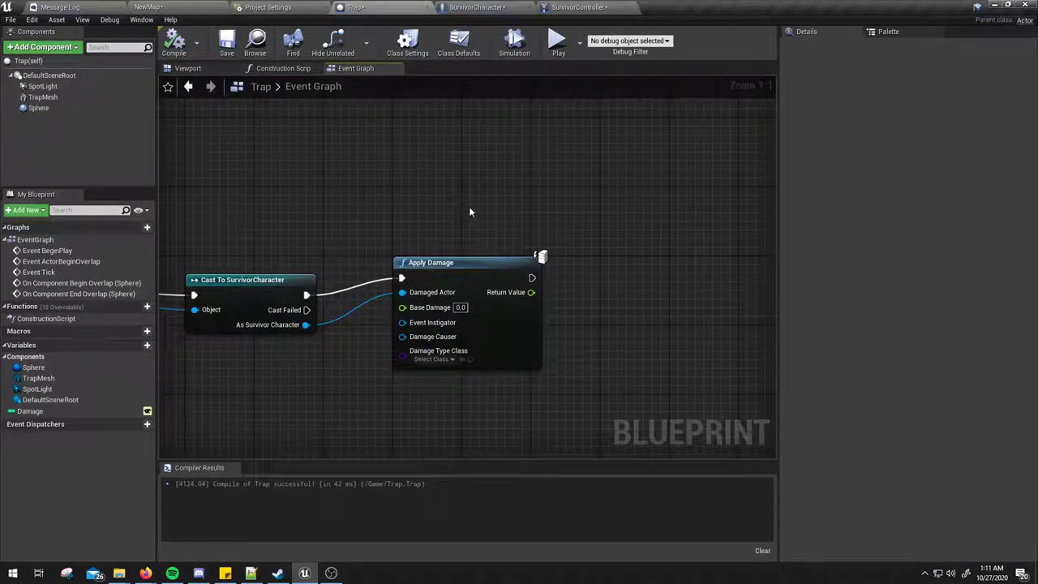
pyautogui.moveTo(504, 214); pyautogui.dragTo(567, 187, button='right')
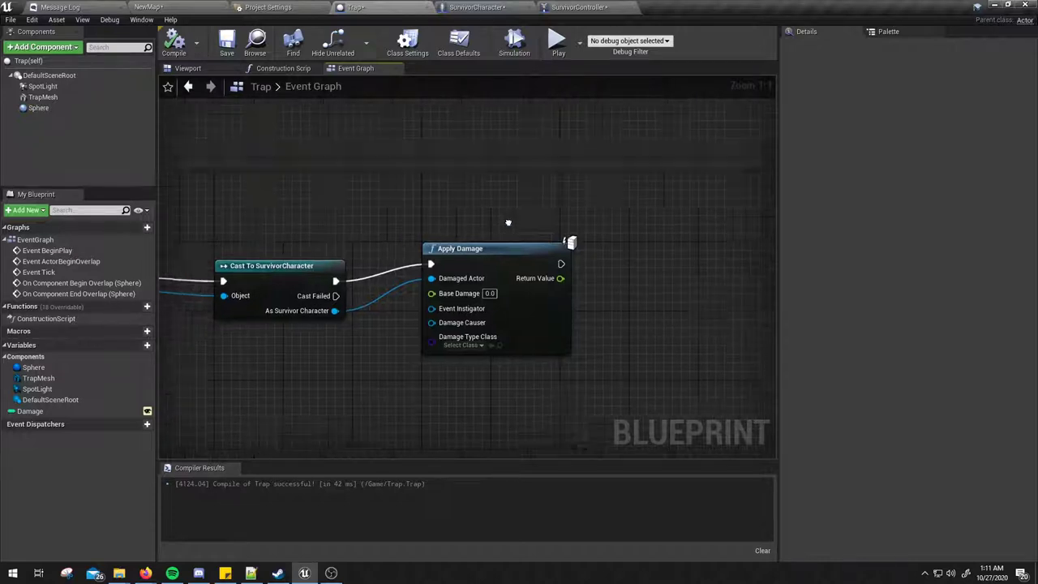
pyautogui.moveTo(316, 340); pyautogui.dragTo(416, 342, button='right')
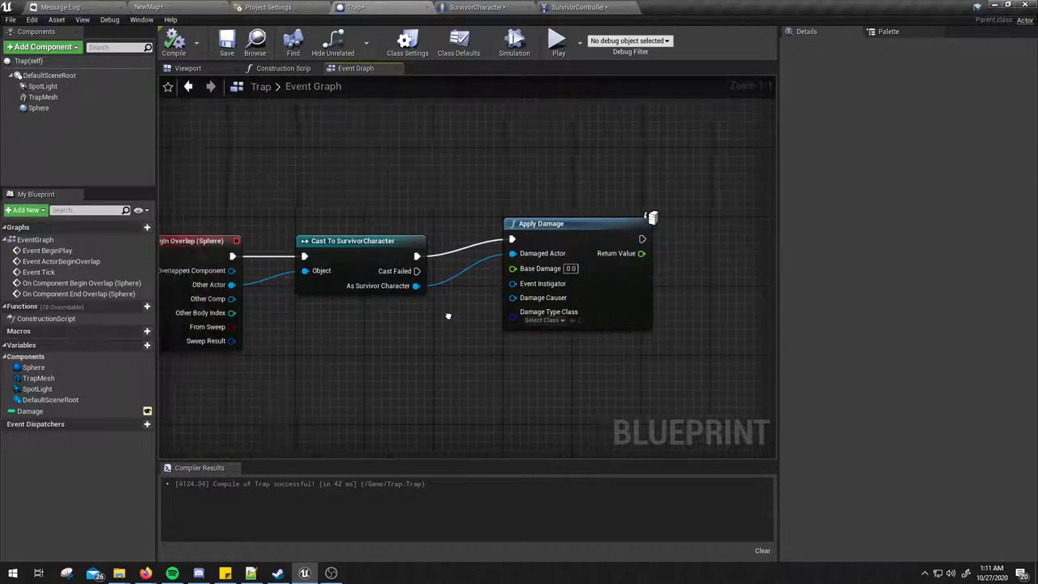
pyautogui.click(244, 245)
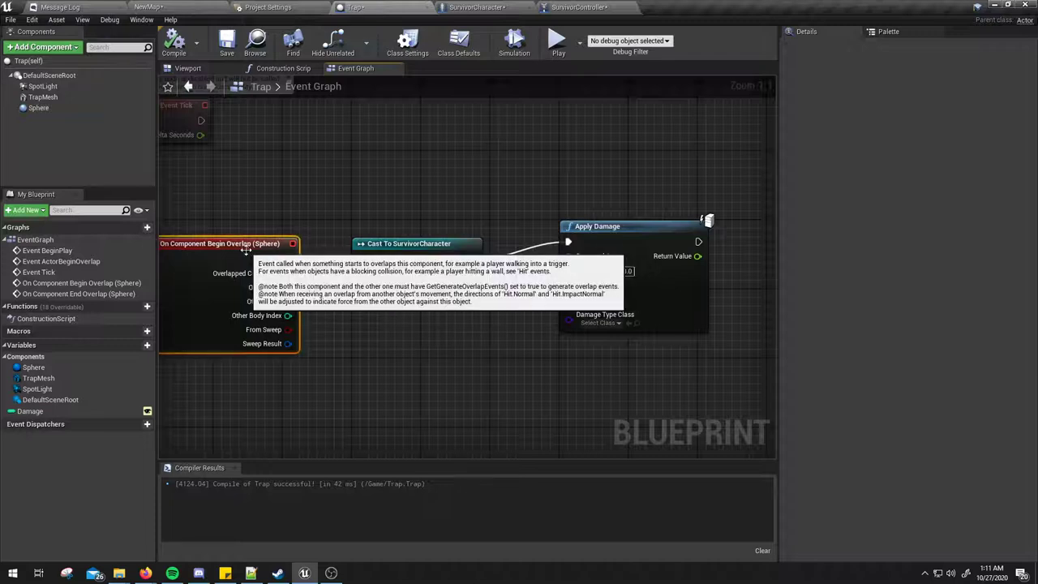
pyautogui.moveTo(487, 218); pyautogui.dragTo(365, 205, button='right')
pyautogui.click(495, 219)
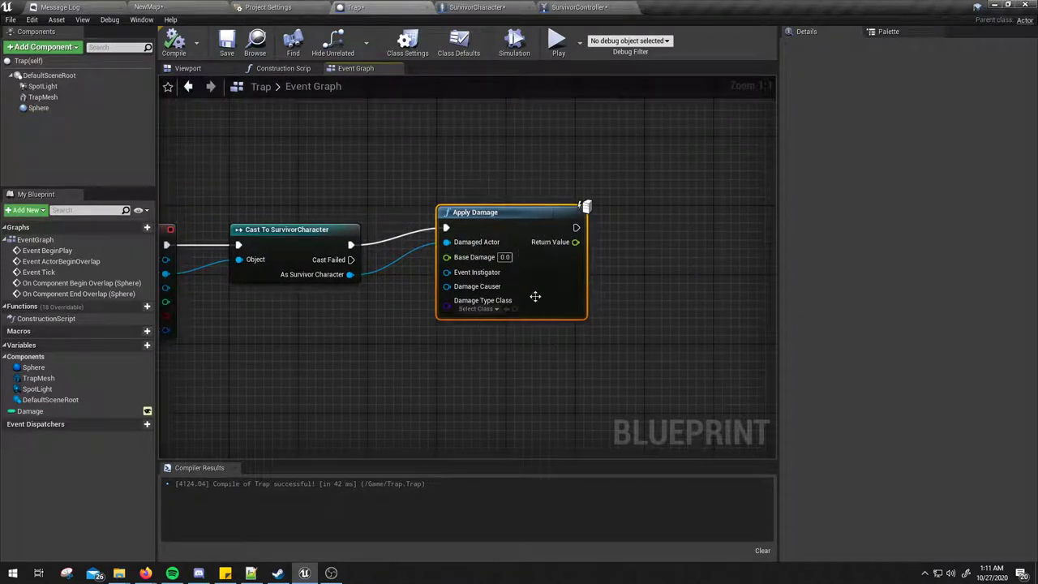
pyautogui.moveTo(533, 294); pyautogui.dragTo(550, 337)
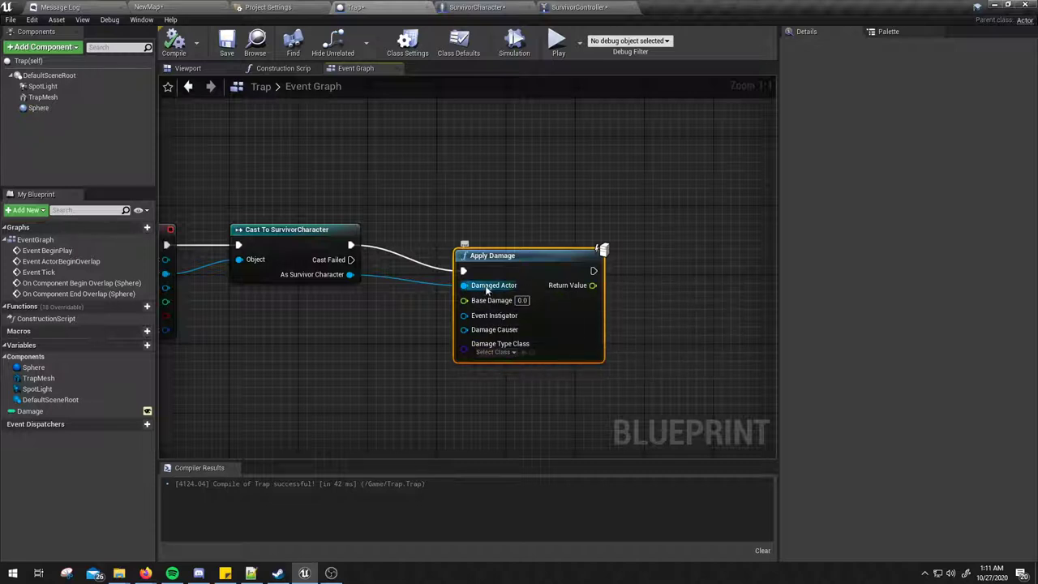
# Step: Set the Damage variable's default value to 1500 and compile Trap
pyautogui.click(31, 412)
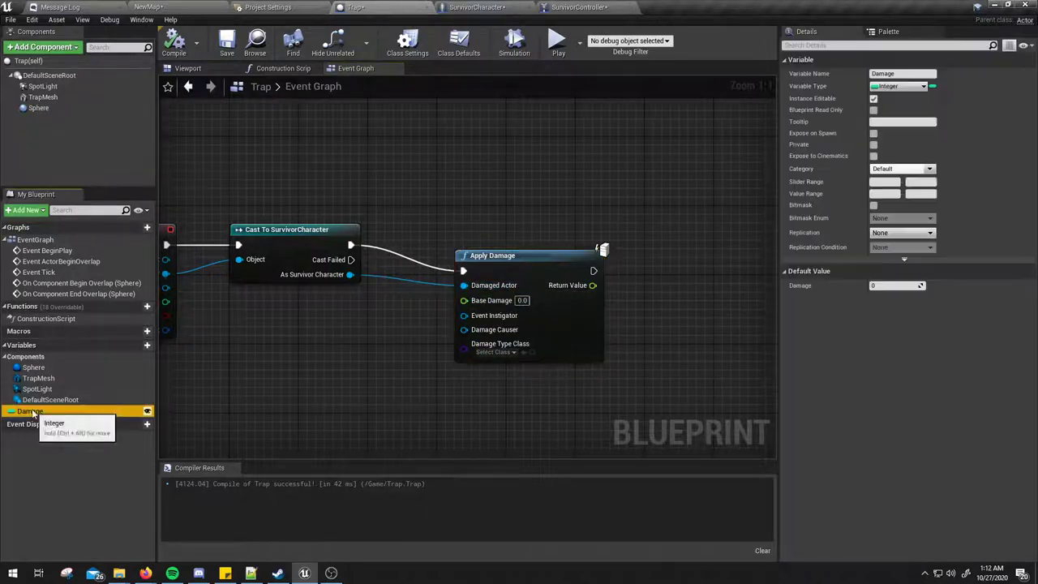
pyautogui.click(873, 285)
pyautogui.write('100')
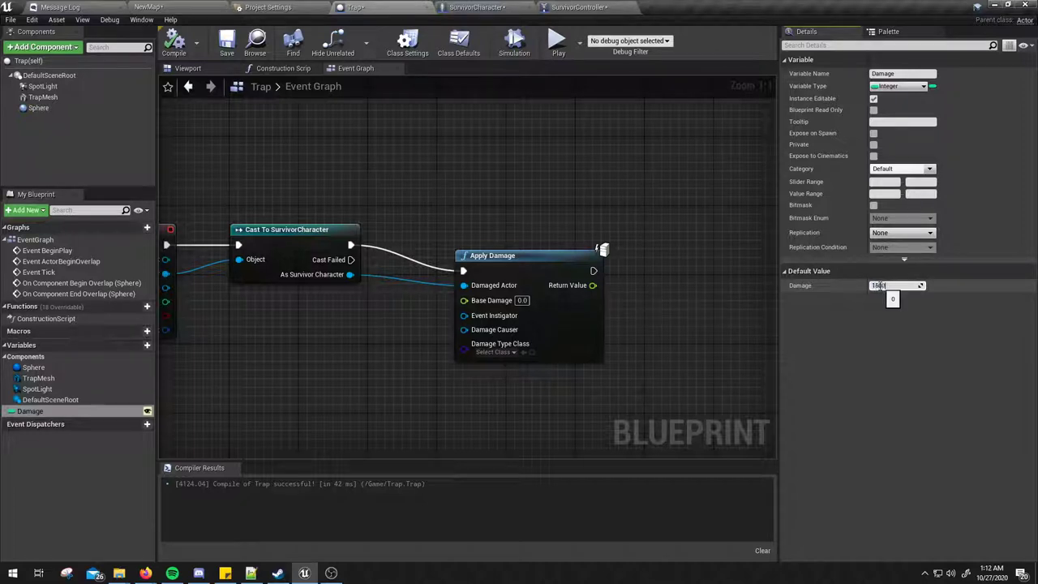
pyautogui.press('Return')
pyautogui.click(173, 42)
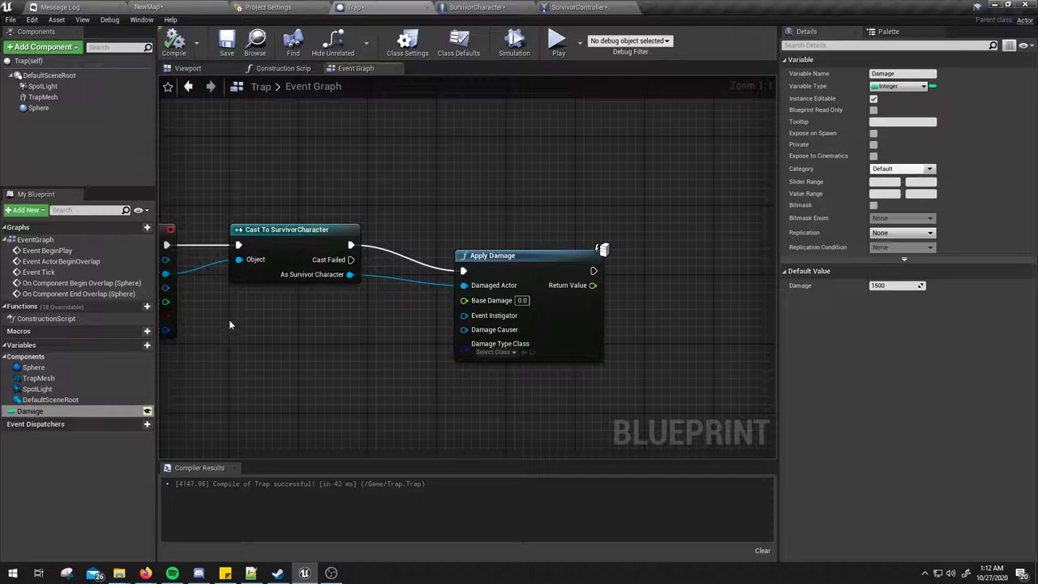
# Step: Place a Get Damage node wired into Apply Damage's Base Damage, then recompile
pyautogui.moveTo(30, 411)
pyautogui.mouseDown()
pyautogui.moveTo(284, 326)
pyautogui.moveTo(464, 300)
pyautogui.mouseUp()
pyautogui.click(306, 333)
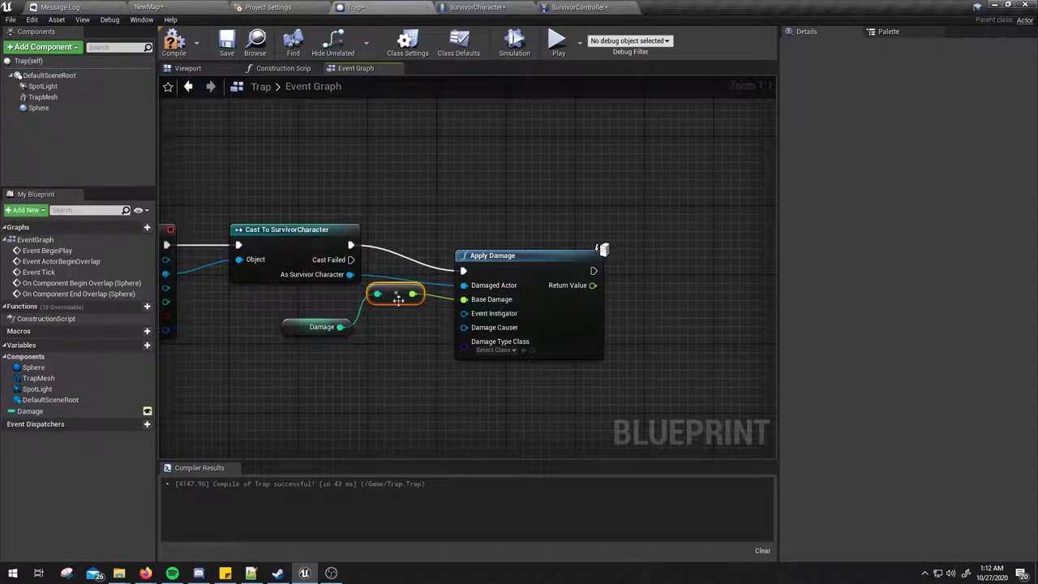
pyautogui.click(470, 375)
pyautogui.moveTo(470, 376); pyautogui.dragTo(429, 384, button='right')
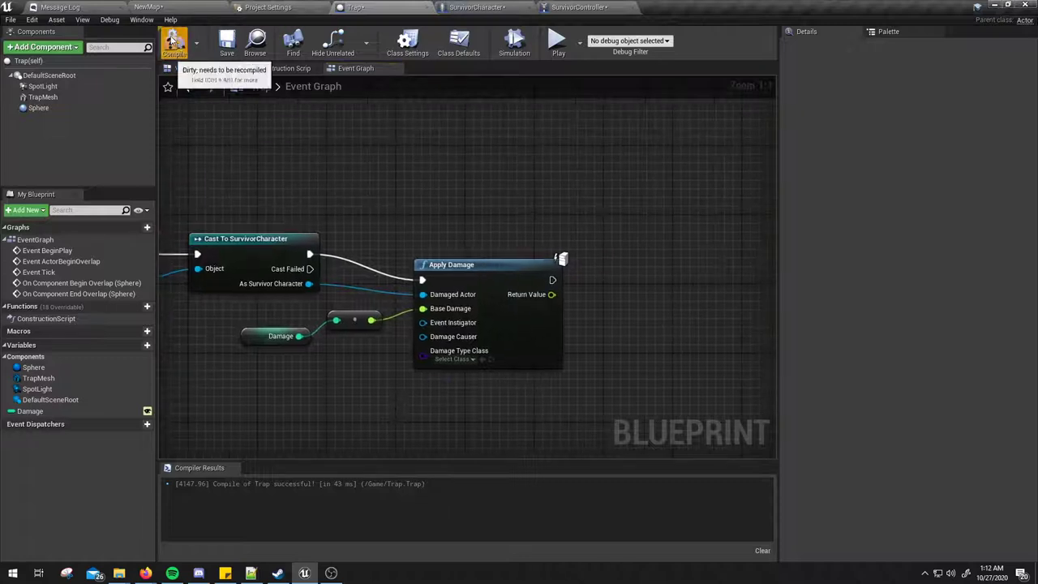
pyautogui.click(173, 38)
pyautogui.moveTo(442, 225); pyautogui.dragTo(628, 217, button='right')
pyautogui.scroll(-1, 490, 218)
# Step: Check the trap viewport, Apply Damage node, and SurvivorCharacter's SET node graph
pyautogui.click(201, 70)
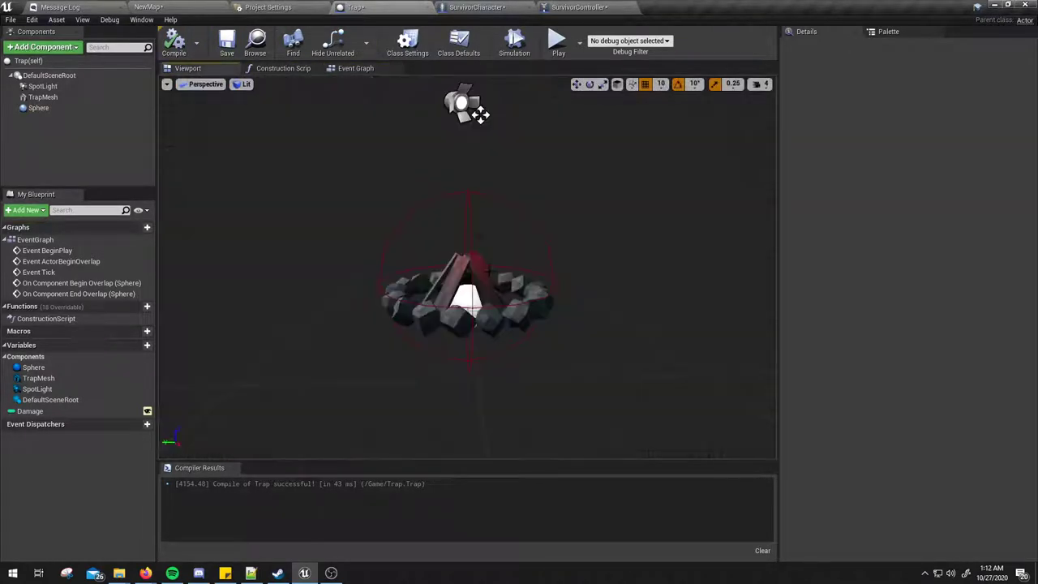
pyautogui.click(339, 71)
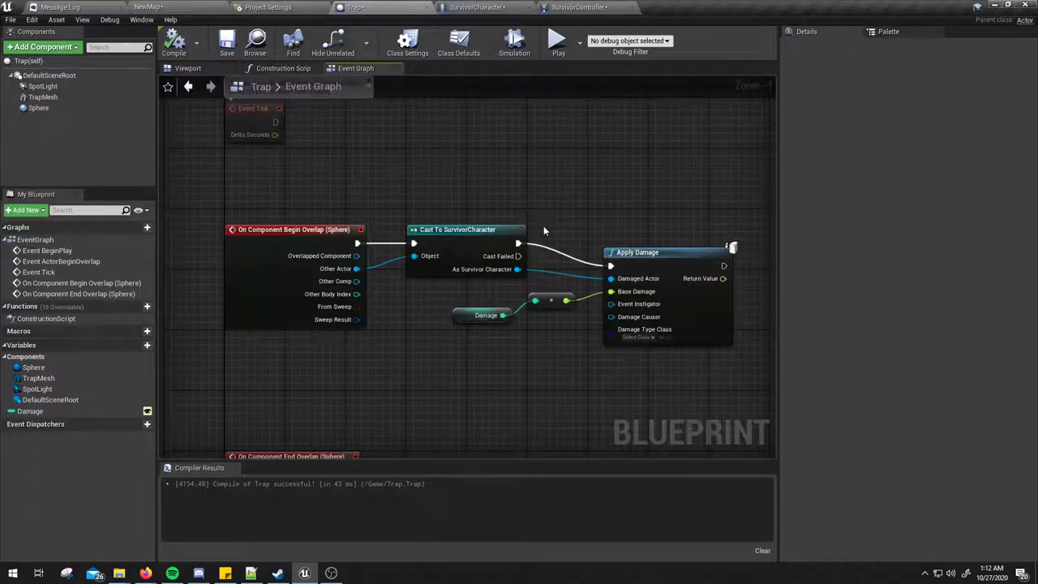
pyautogui.click(664, 270)
pyautogui.click(477, 7)
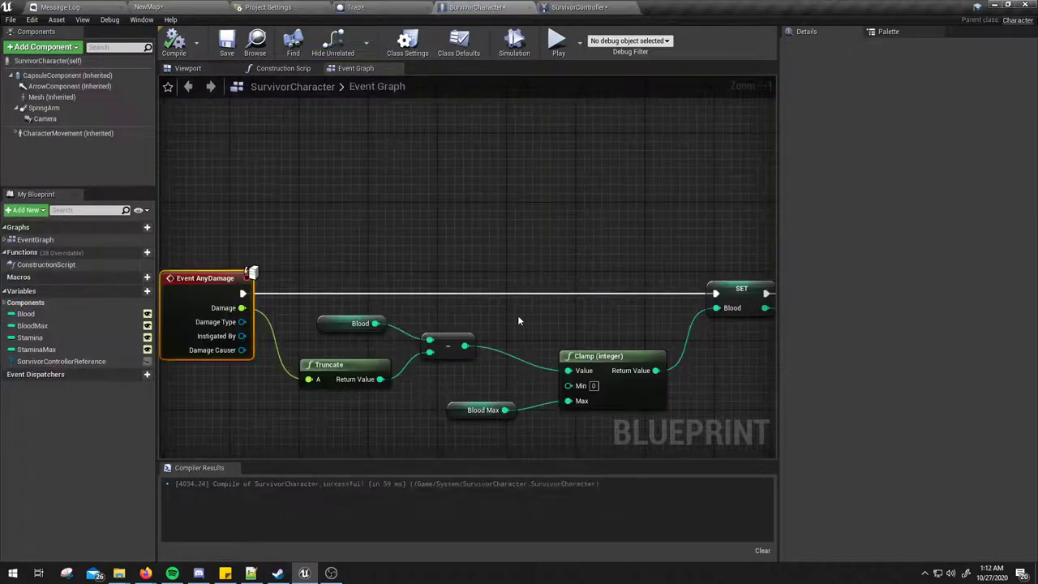
pyautogui.moveTo(219, 286)
pyautogui.mouseDown(button='right')
pyautogui.moveTo(261, 253)
pyautogui.moveTo(252, 216)
pyautogui.mouseUp(button='right')
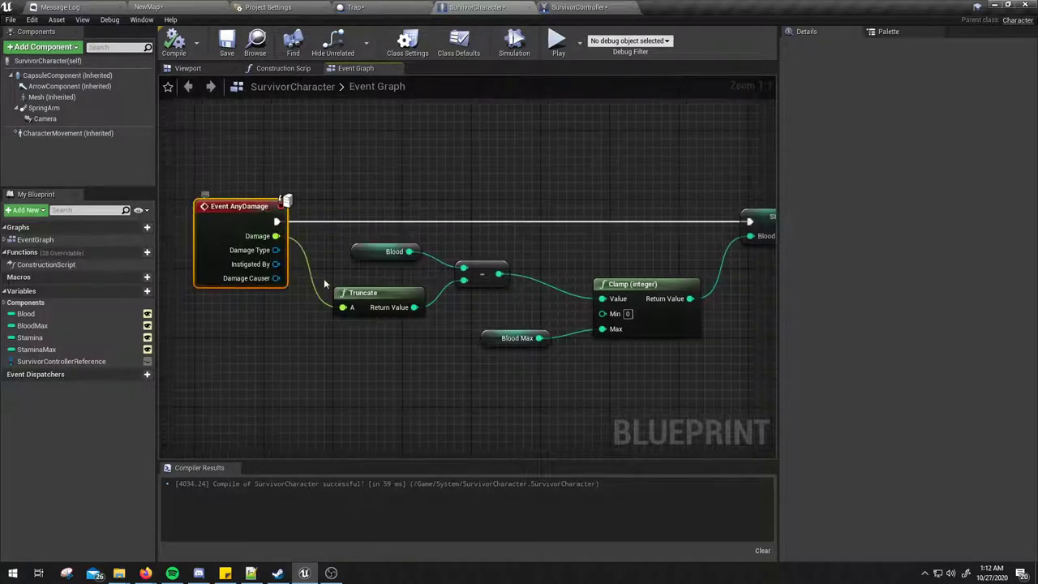
pyautogui.moveTo(532, 211); pyautogui.dragTo(415, 203, button='right')
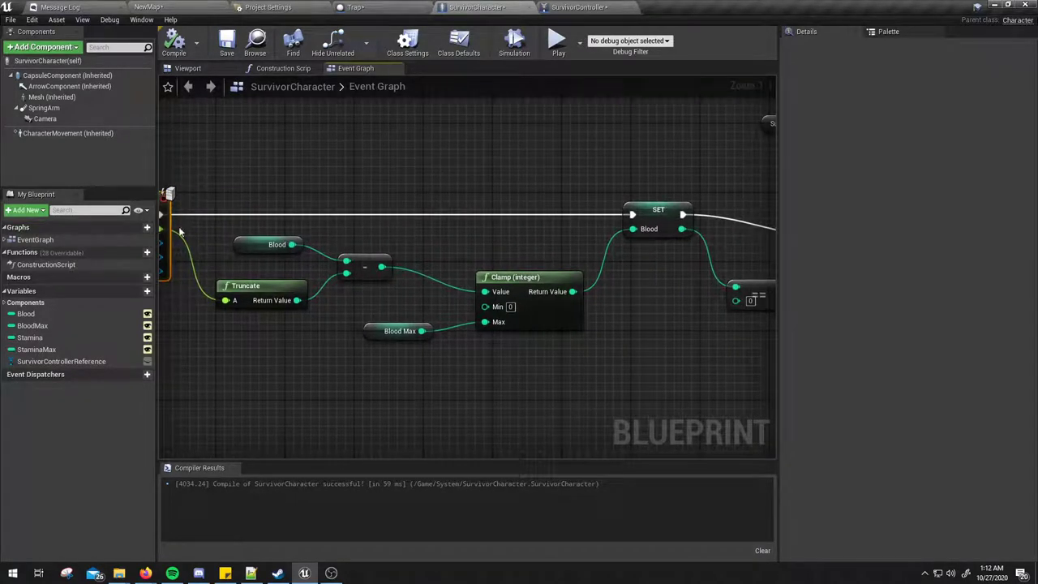
pyautogui.moveTo(243, 292); pyautogui.dragTo(114, 290, button='right')
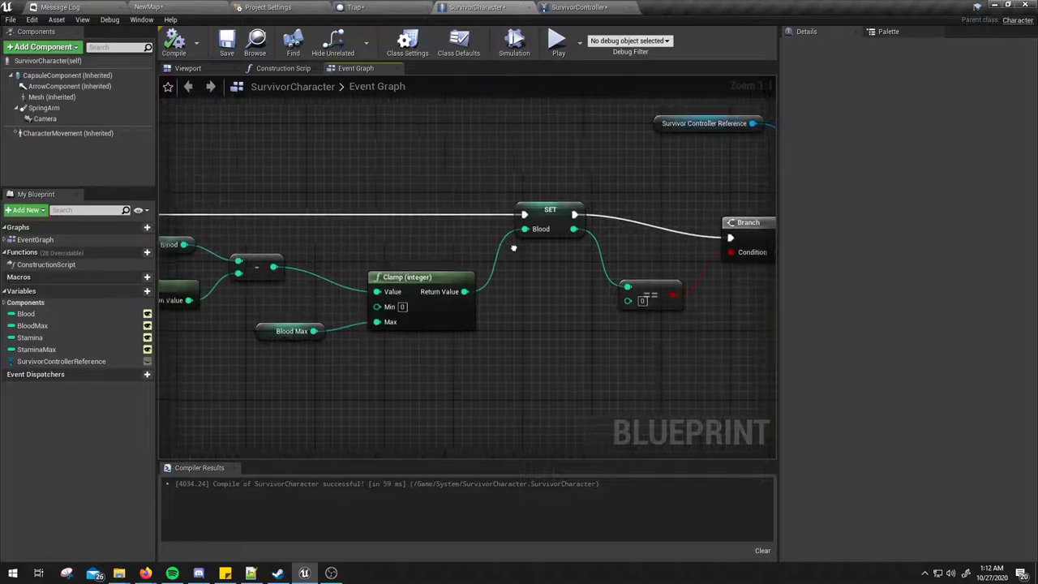
# Step: Play-test the level, stop it, and return to the NewMap level editor
pyautogui.click(556, 47)
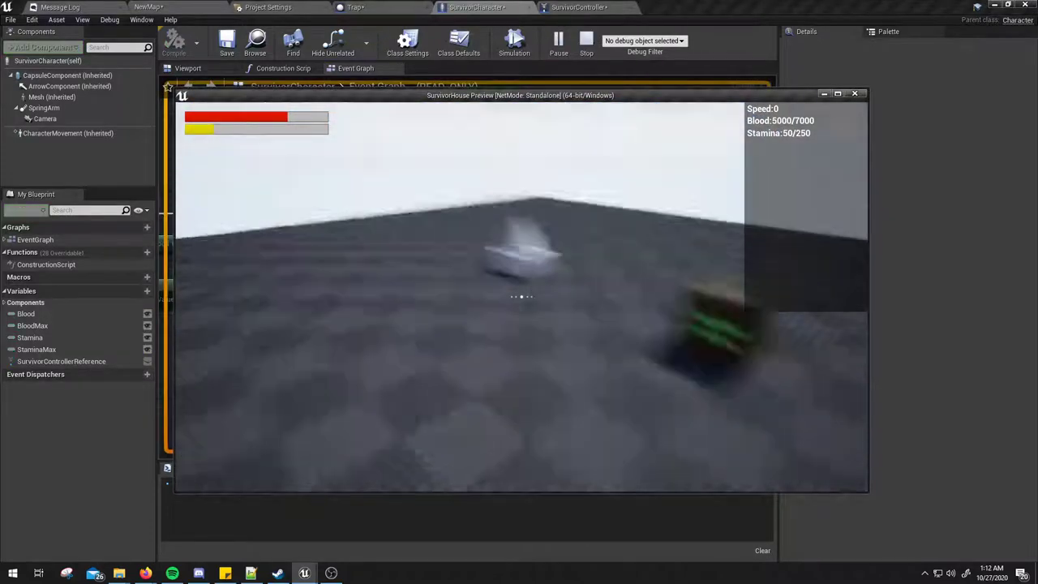
pyautogui.press('Escape')
pyautogui.click(354, 7)
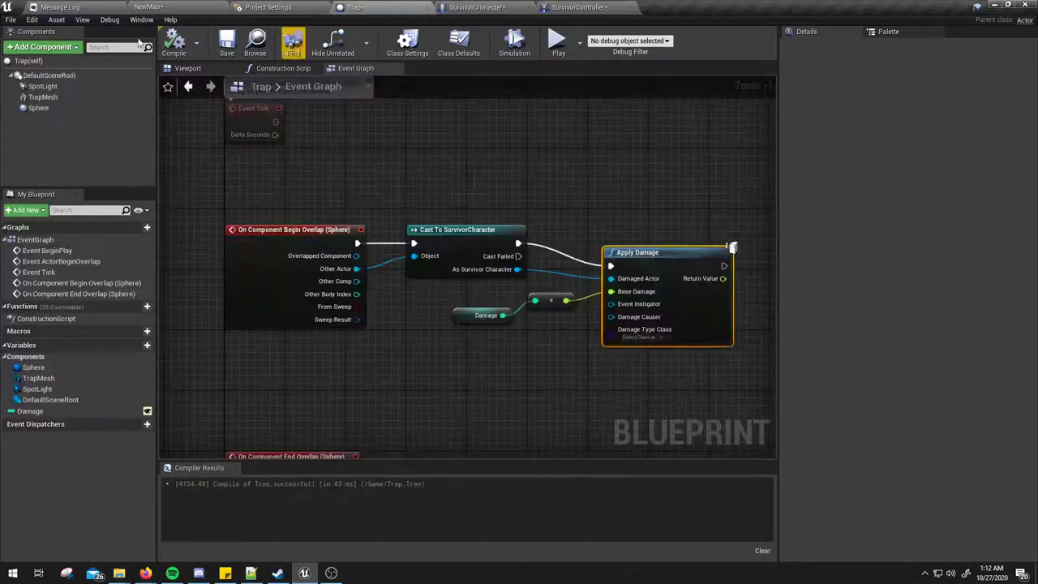
pyautogui.click(149, 7)
# Step: Save all unsaved levels and assets with File > Save All
pyautogui.click(9, 21)
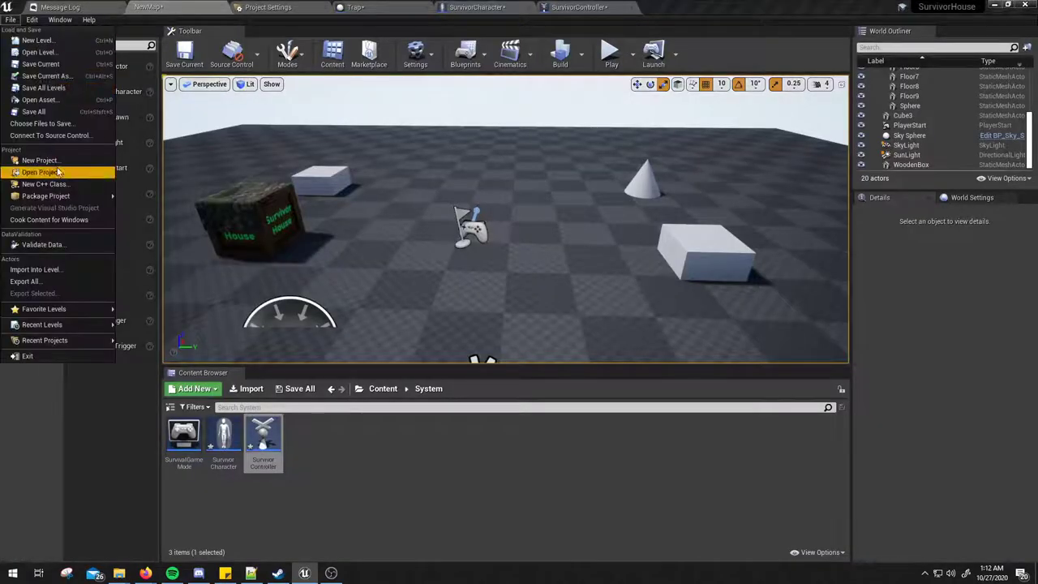
pyautogui.click(46, 100)
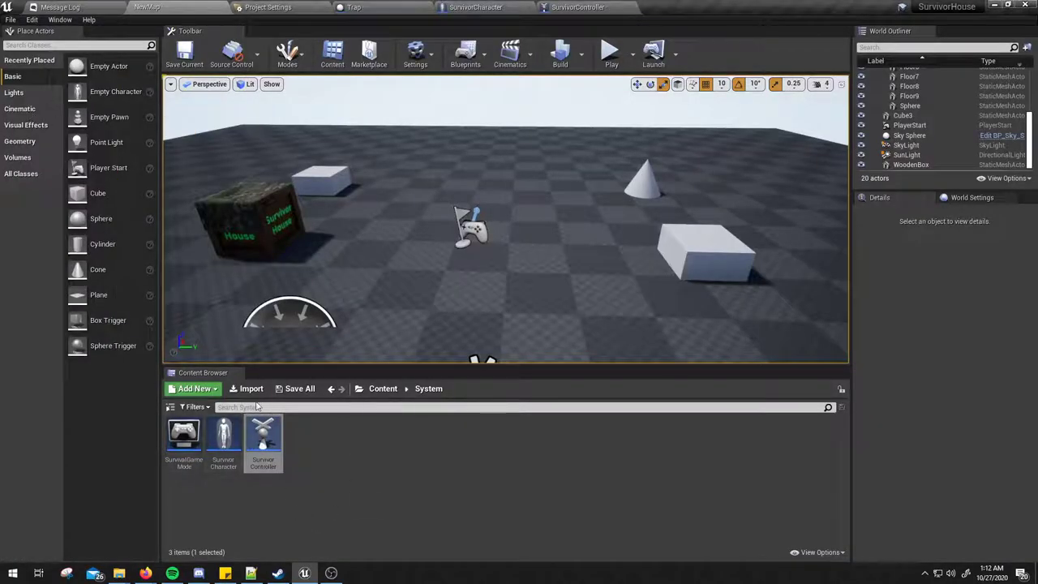
pyautogui.click(380, 389)
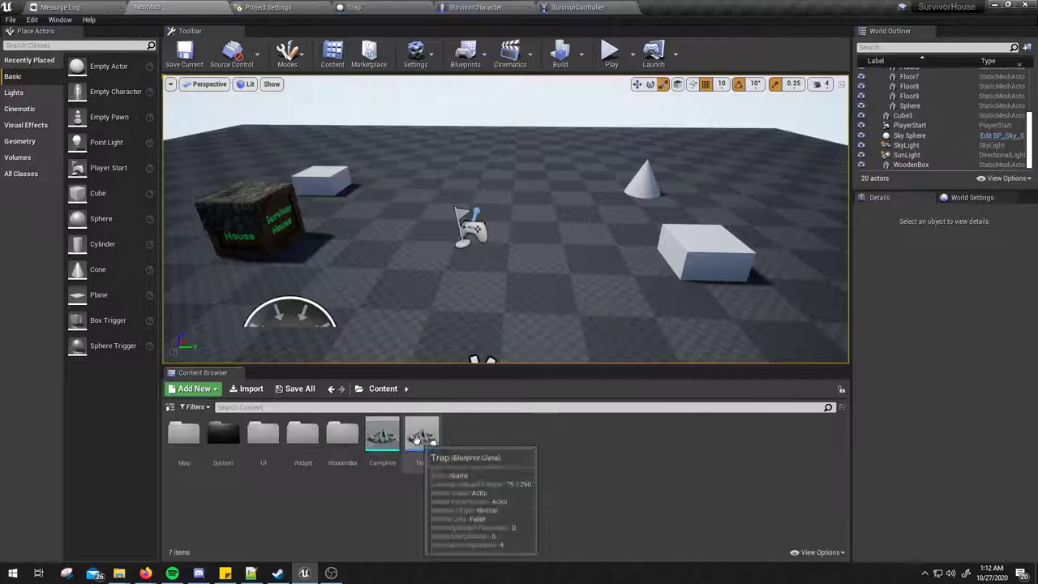
# Step: Drag a Trap actor from Content into the level, frame it, and reopen the Trap blueprint
pyautogui.moveTo(422, 438)
pyautogui.mouseDown()
pyautogui.moveTo(492, 174)
pyautogui.moveTo(519, 177)
pyautogui.mouseUp()
pyautogui.press('f')
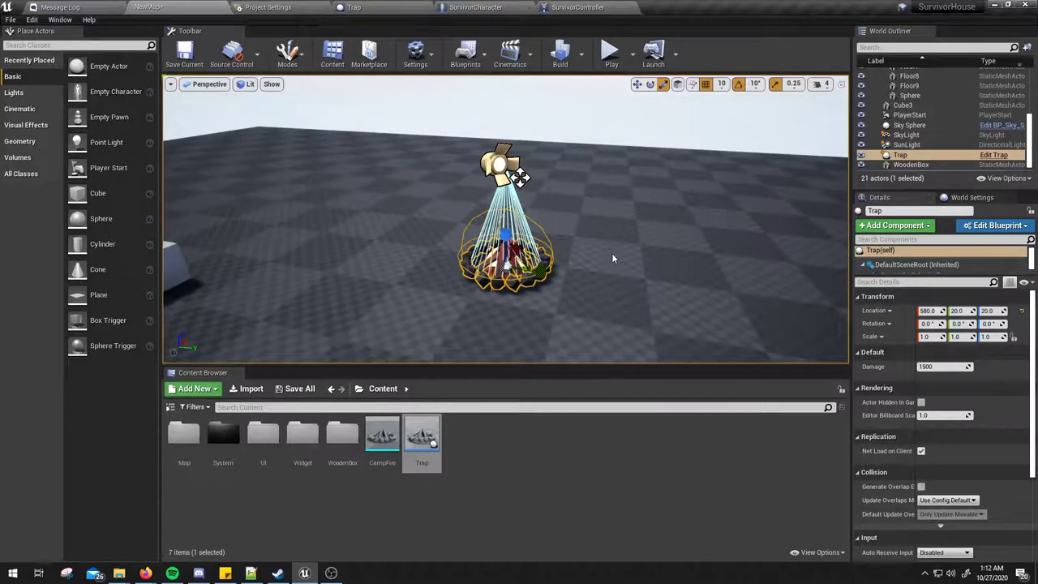
pyautogui.doubleClick(422, 426)
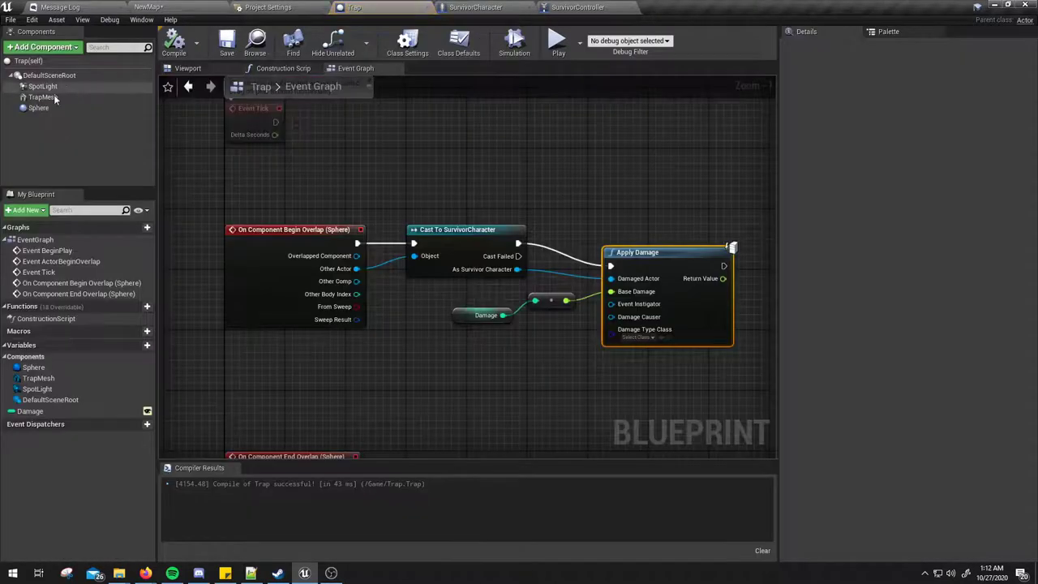
pyautogui.click(44, 47)
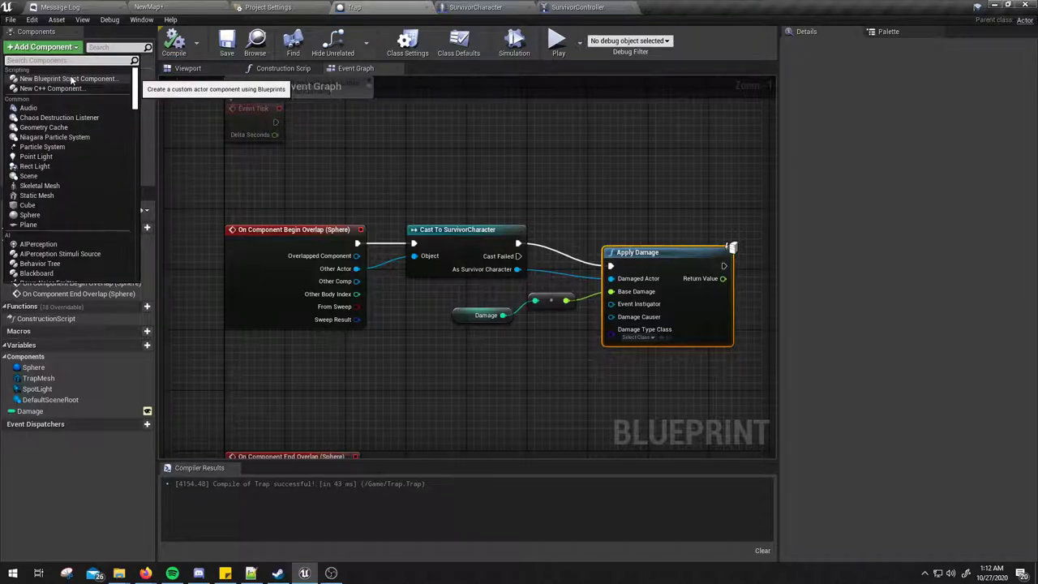
# Step: Create a Particle System named CampFire_Particule in Content, save it, and close its editor
pyautogui.click(149, 8)
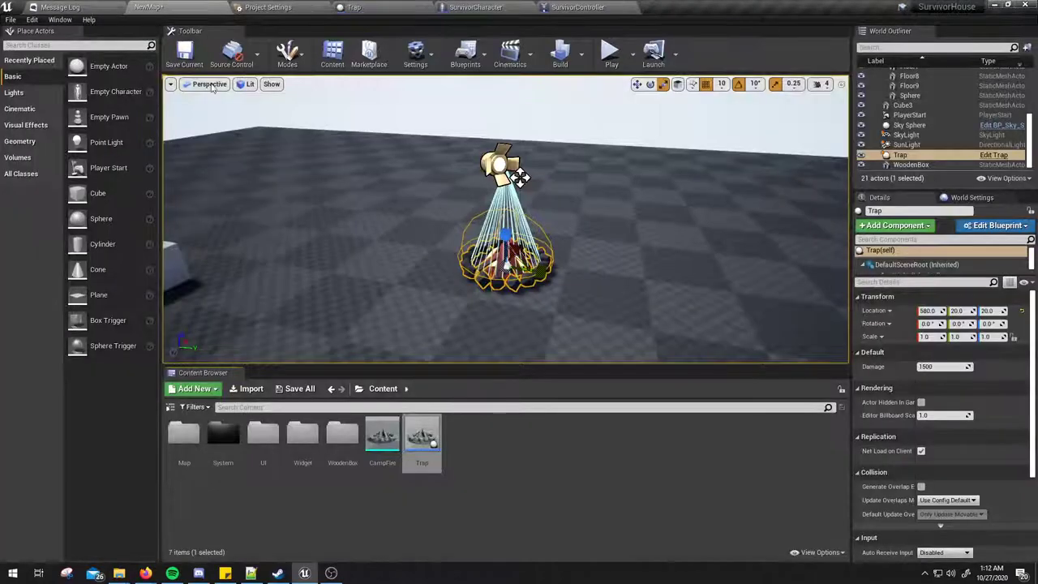
pyautogui.rightClick(519, 438)
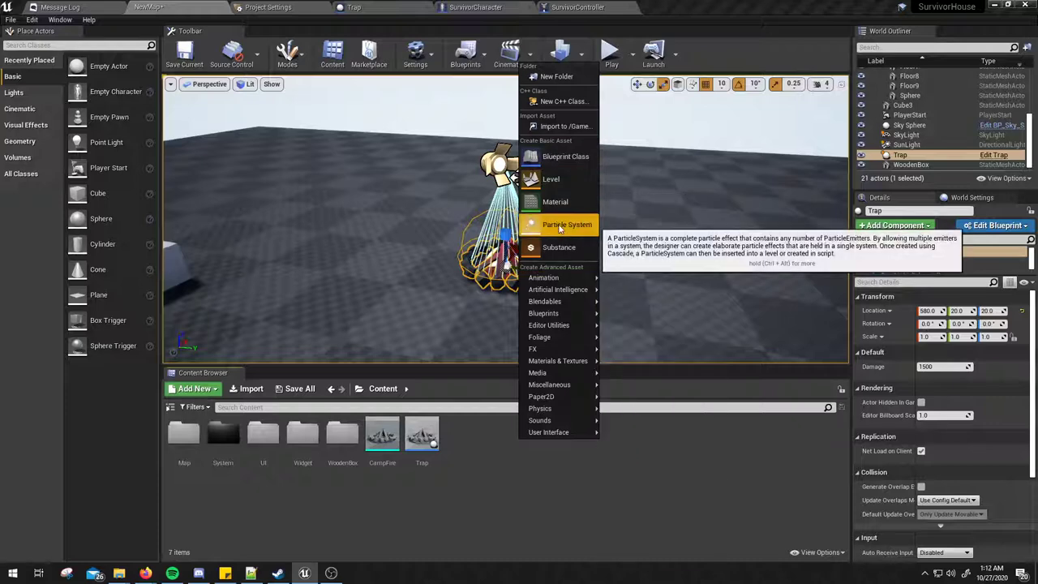
pyautogui.click(570, 227)
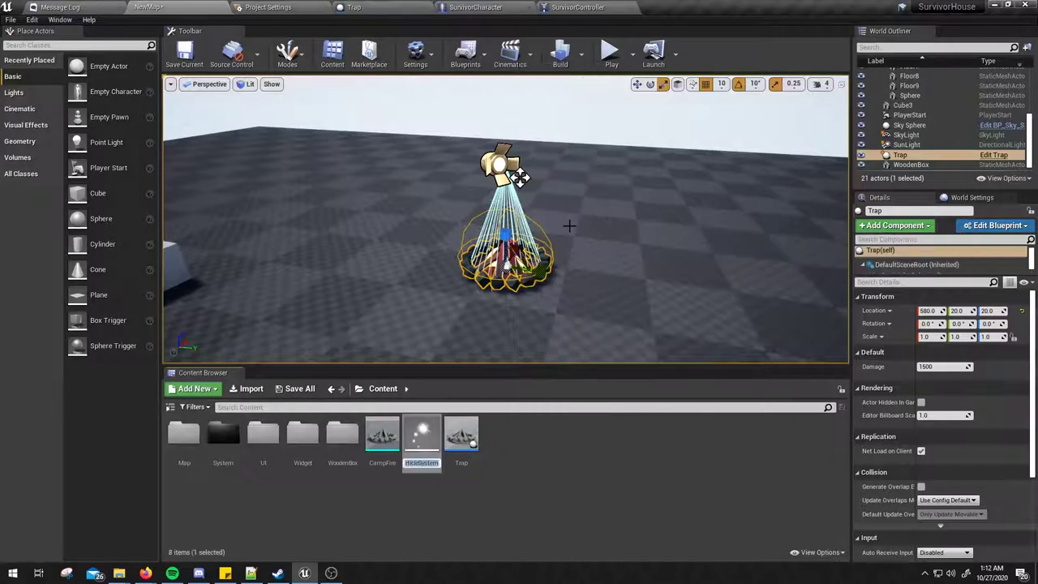
pyautogui.write('CampFi')
pyautogui.write('Fire')
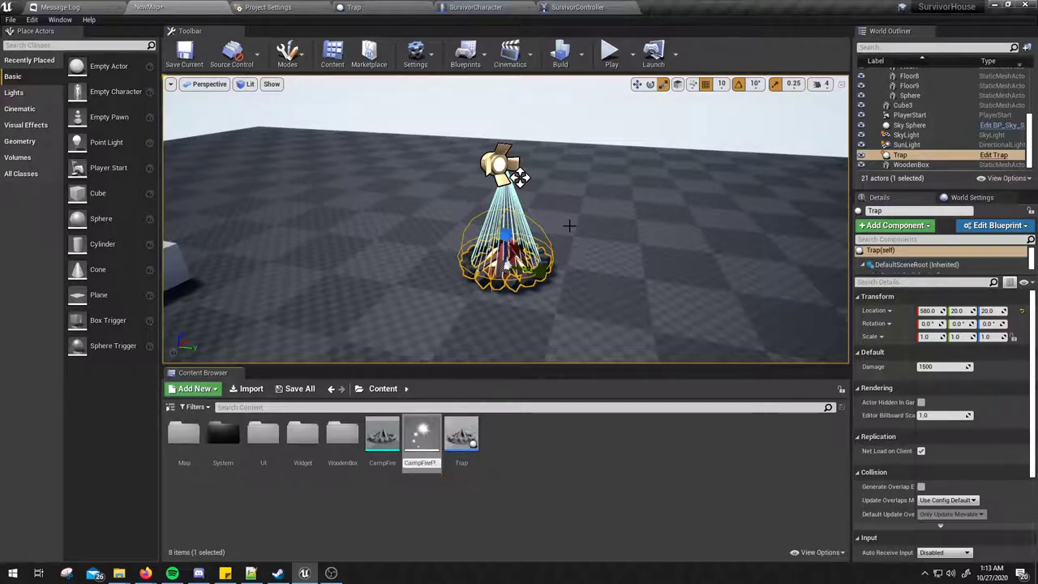
pyautogui.write('_Particle')
pyautogui.press('Return')
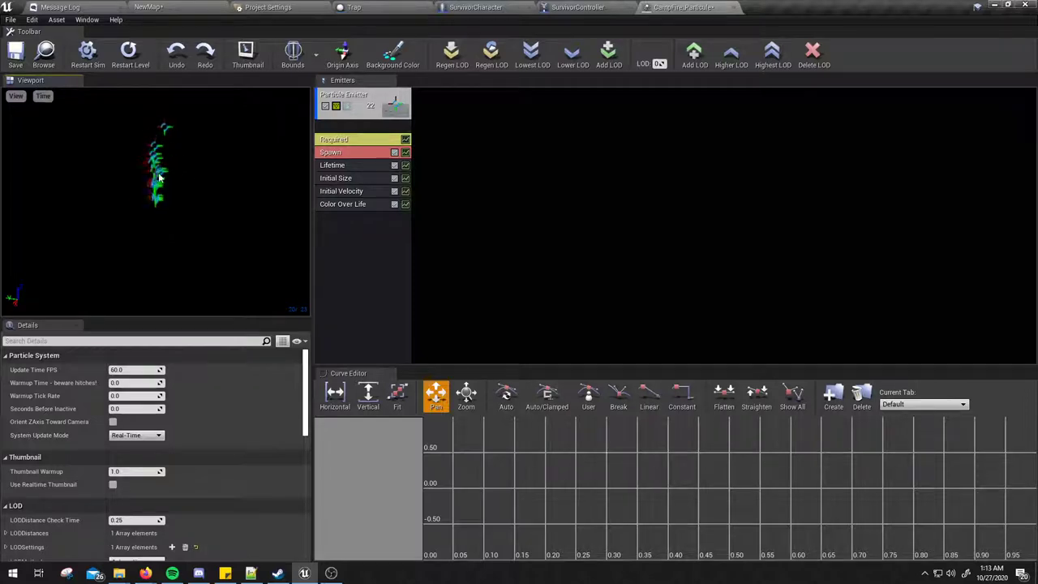
pyautogui.moveTo(185, 199); pyautogui.dragTo(186, 199)
pyautogui.click(16, 57)
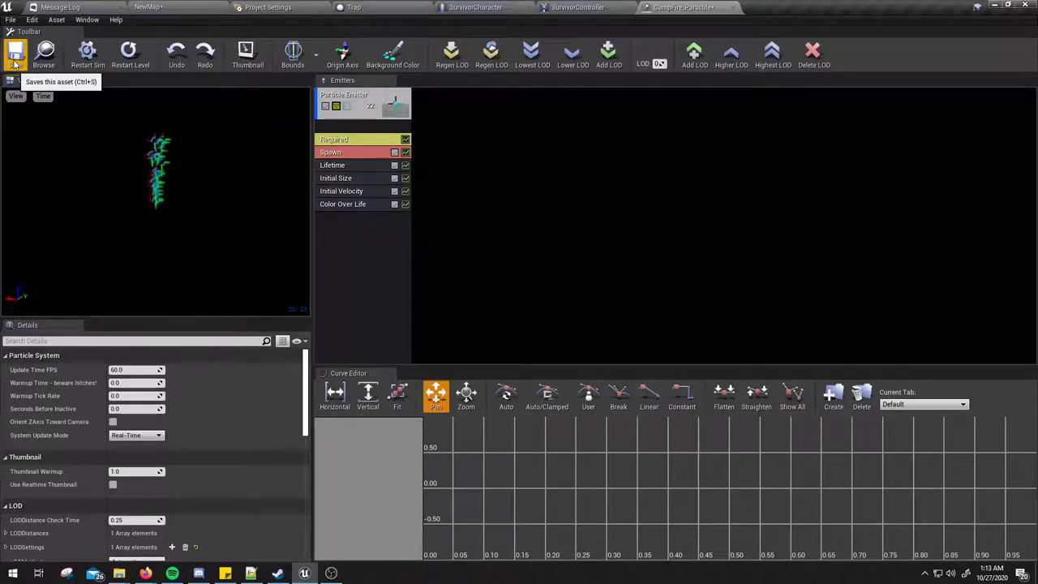
pyautogui.click(734, 7)
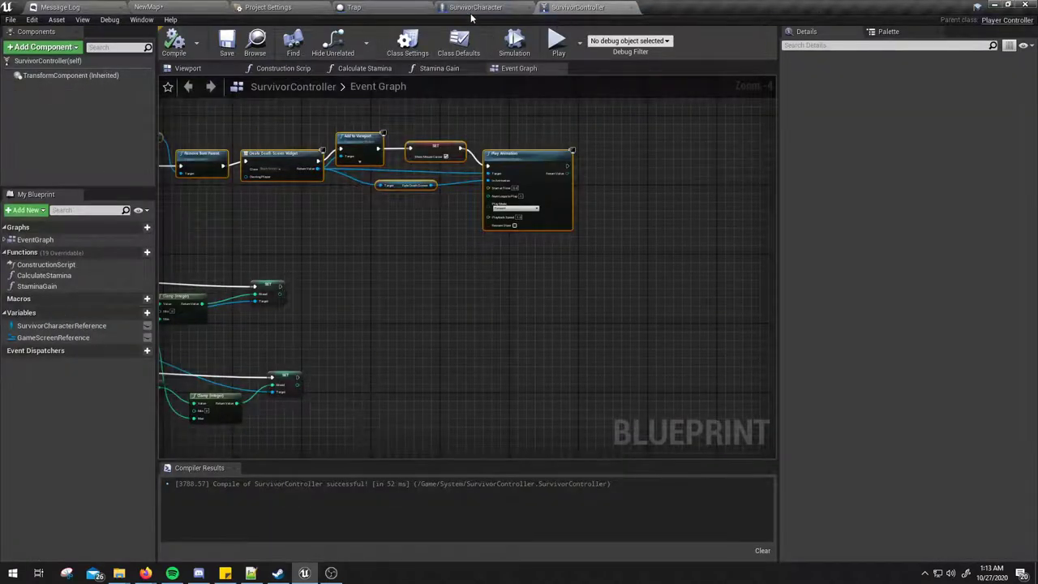
# Step: Add a CampFire_Particule particle system to the Trap blueprint and raise it 20 units above the campfire
pyautogui.click(357, 7)
pyautogui.click(42, 47)
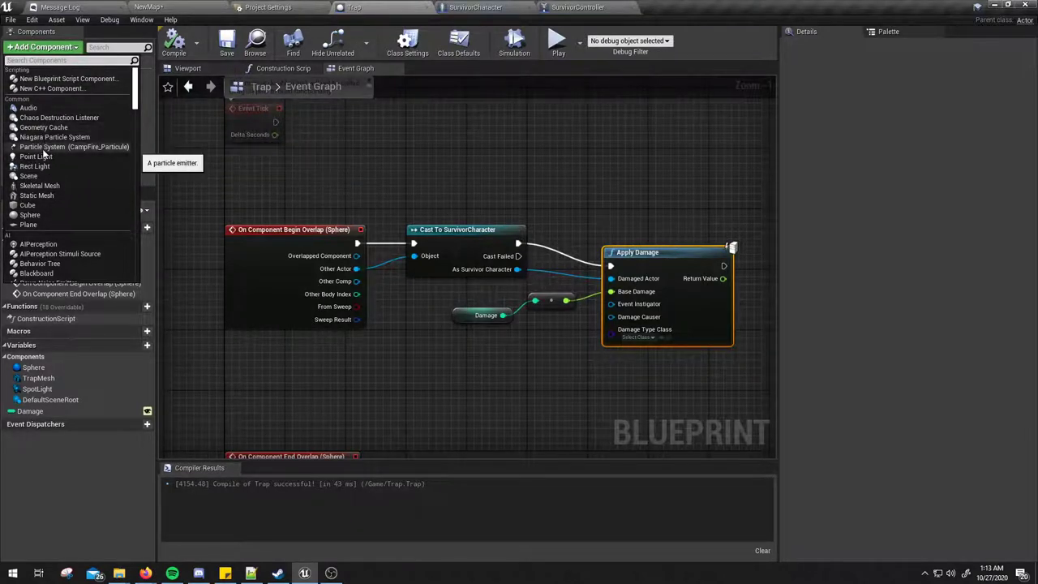
pyautogui.click(96, 150)
pyautogui.click(195, 68)
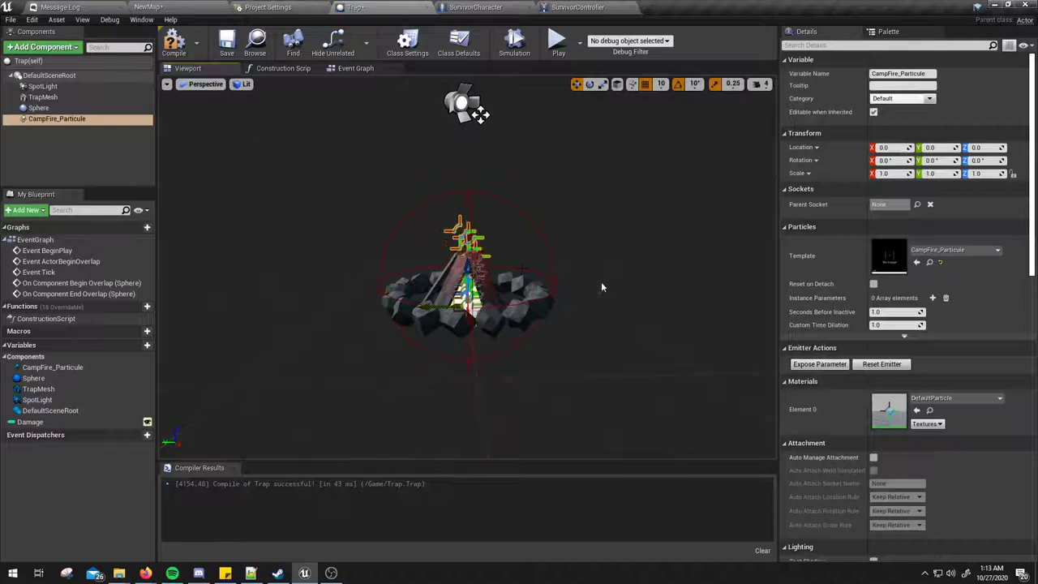
pyautogui.moveTo(468, 272); pyautogui.dragTo(469, 248)
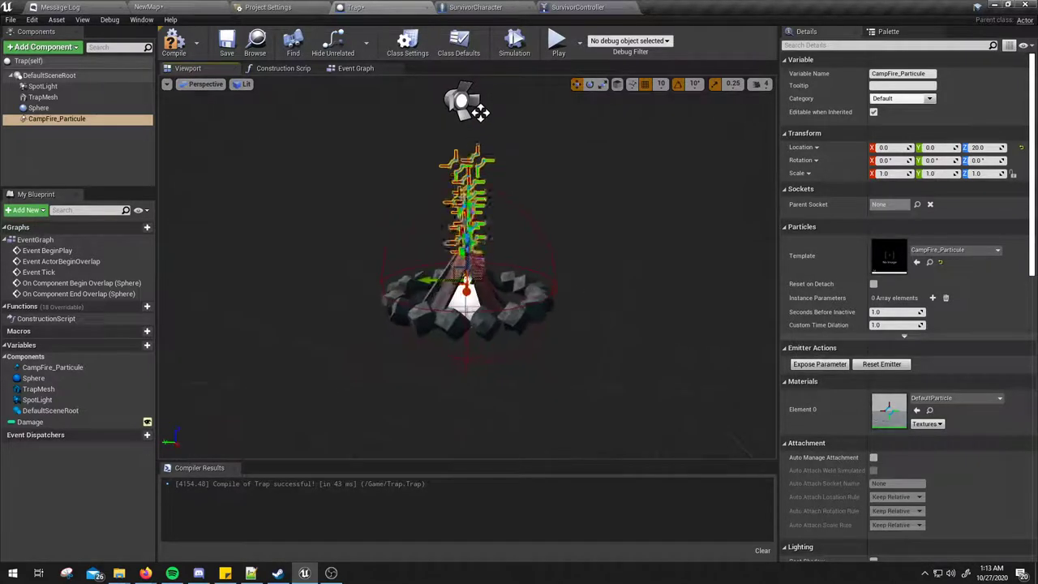
# Step: Check the Sphere, SpotLight and TrapMesh components, then compile the Trap blueprint
pyautogui.click(65, 108)
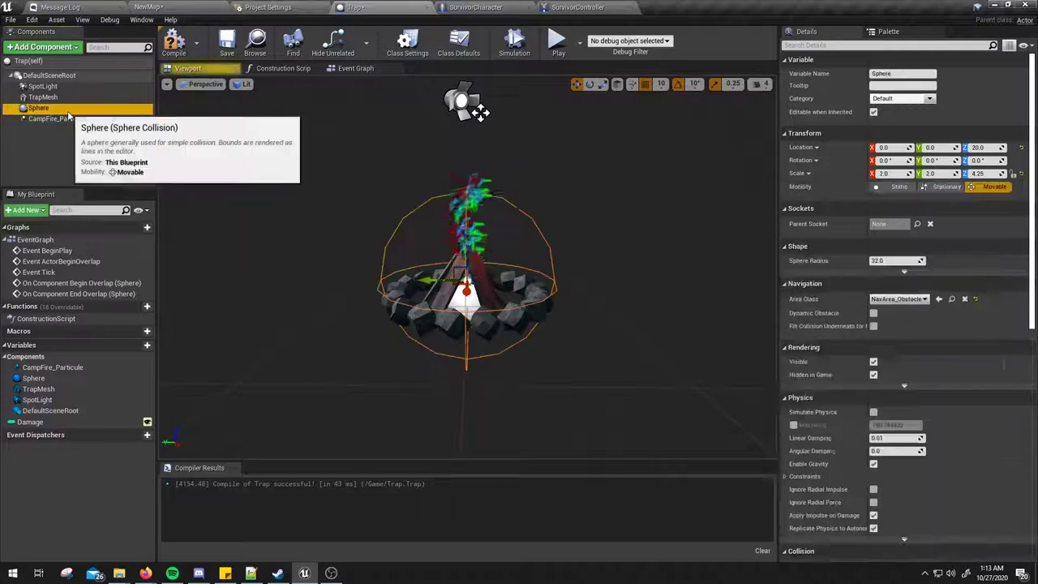
pyautogui.click(73, 86)
pyautogui.click(69, 98)
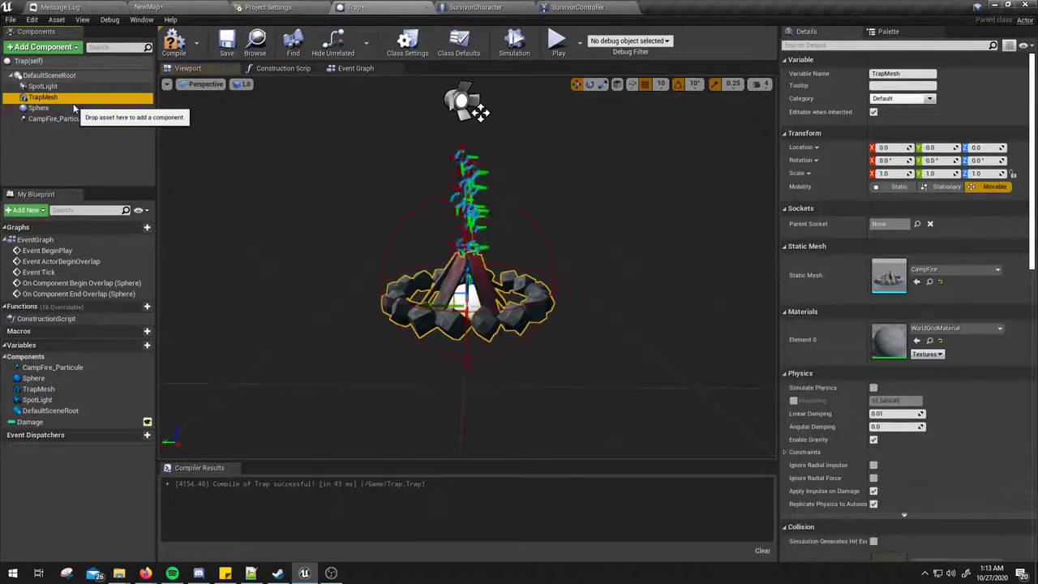
pyautogui.click(70, 108)
pyautogui.moveTo(256, 206); pyautogui.dragTo(267, 195, button='right')
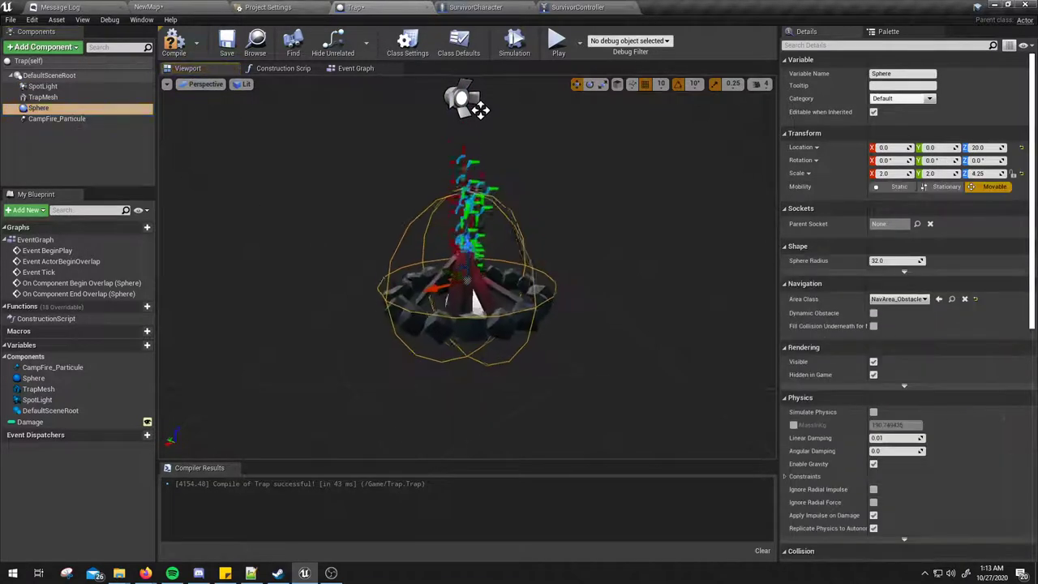
pyautogui.moveTo(638, 307); pyautogui.dragTo(637, 306, button='right')
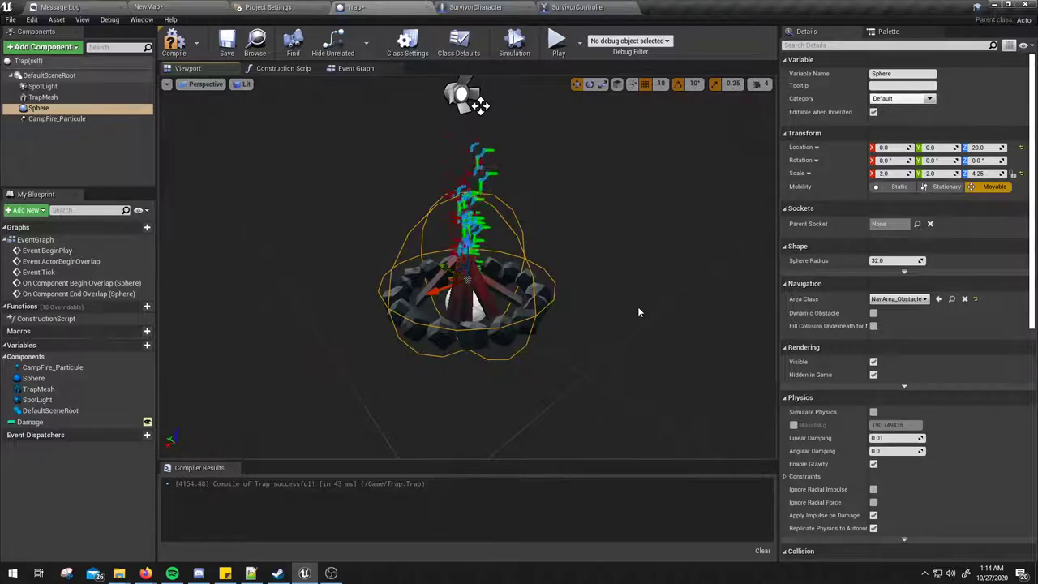
pyautogui.click(174, 43)
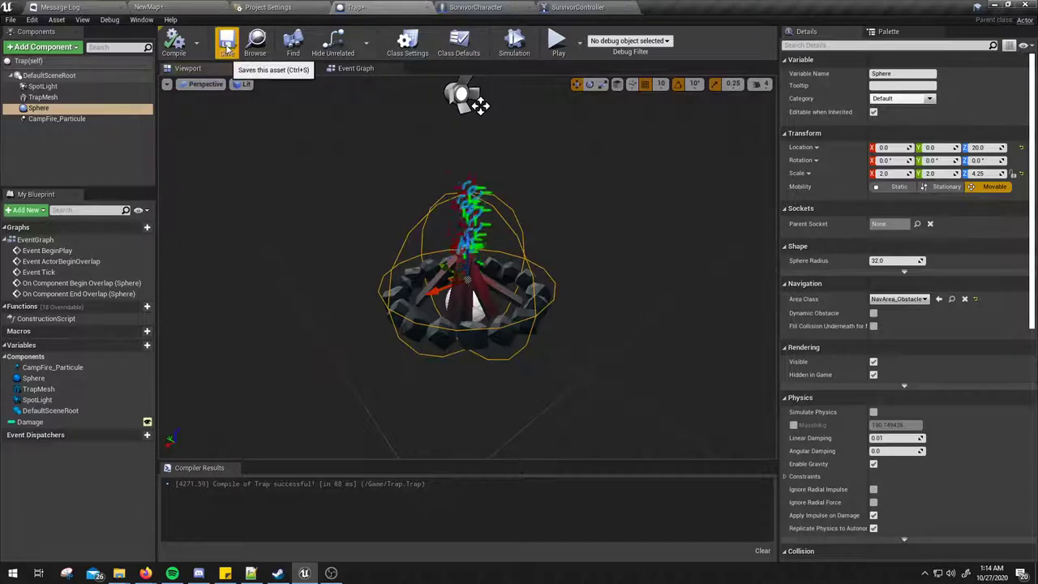
pyautogui.moveTo(576, 229); pyautogui.dragTo(374, 167)
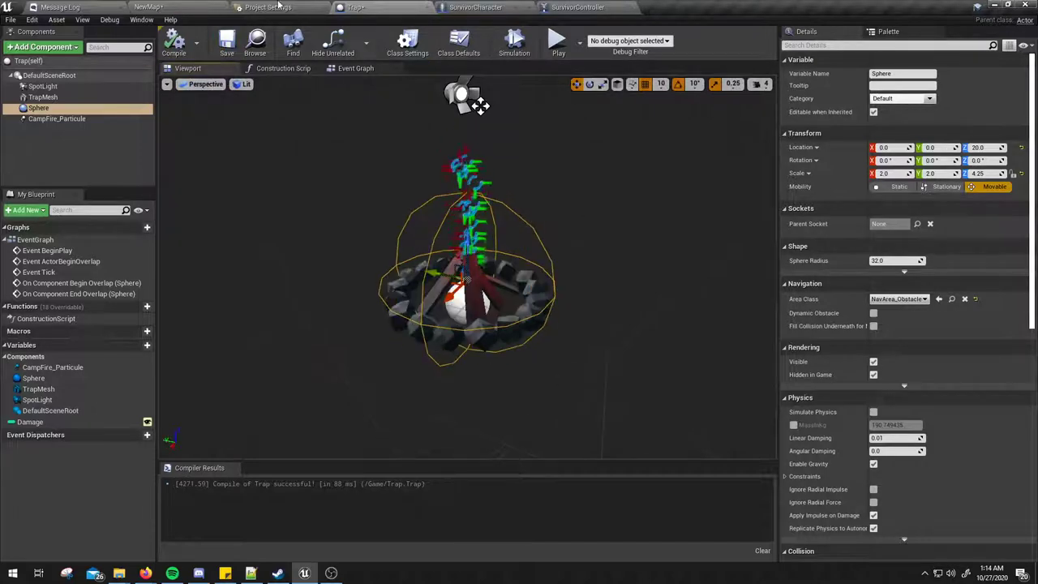
pyautogui.click(166, 7)
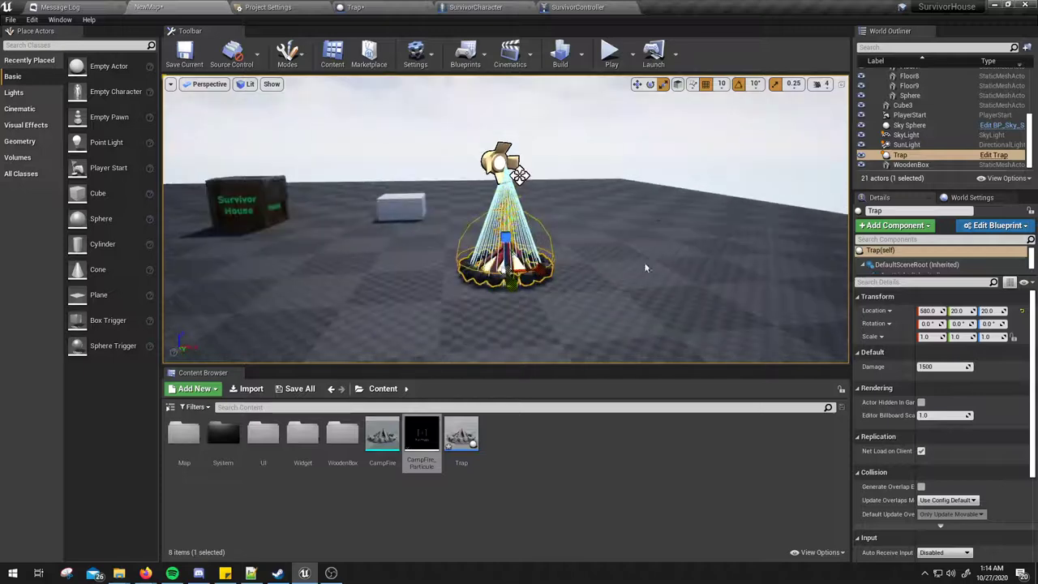
# Step: Start a play test of the level from a view looking down on the trap
pyautogui.click(652, 208)
pyautogui.keyDown('alt'); pyautogui.moveTo(605, 233); pyautogui.dragTo(568, 187); pyautogui.keyUp('alt')
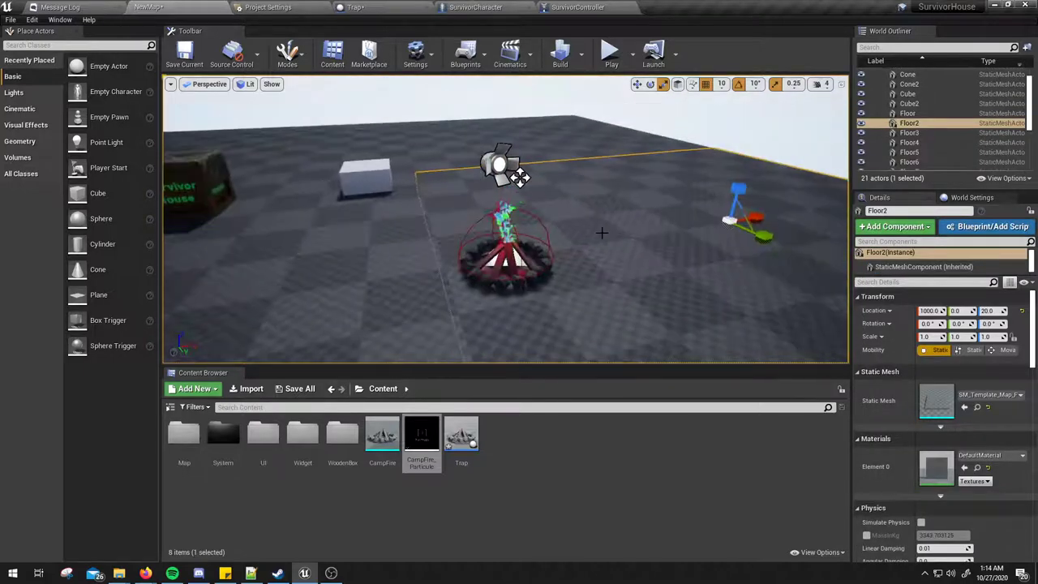
pyautogui.click(611, 57)
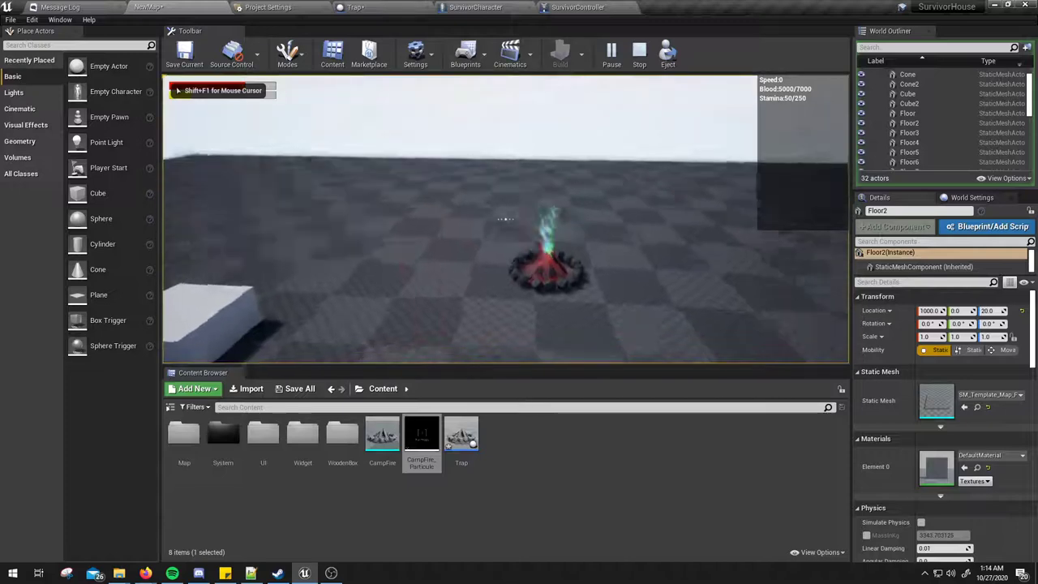
# Step: Walk the character into the campfire until it dies, respawn, and end the play session
pyautogui.press('w')
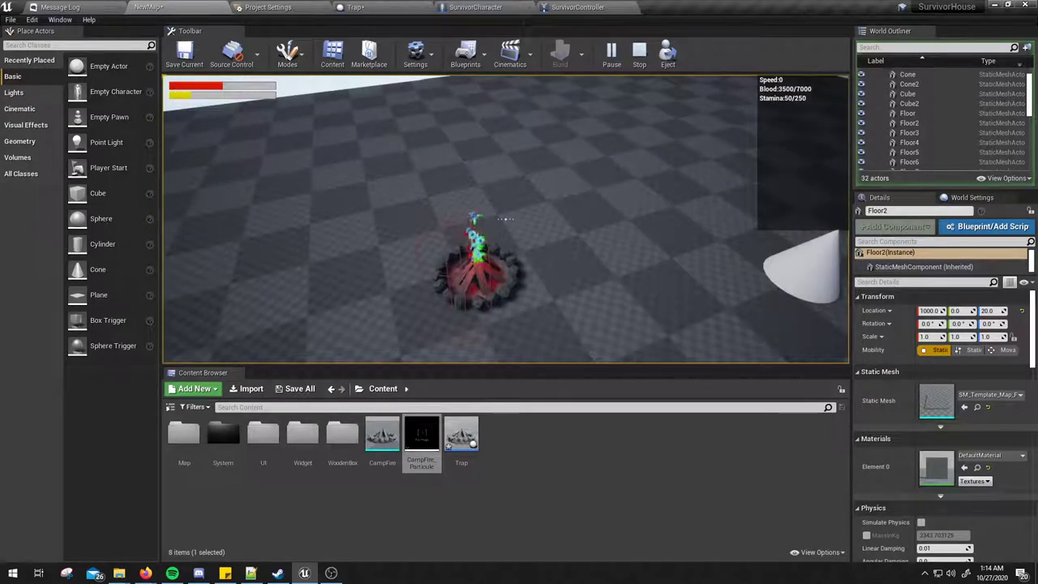
pyautogui.press('s')
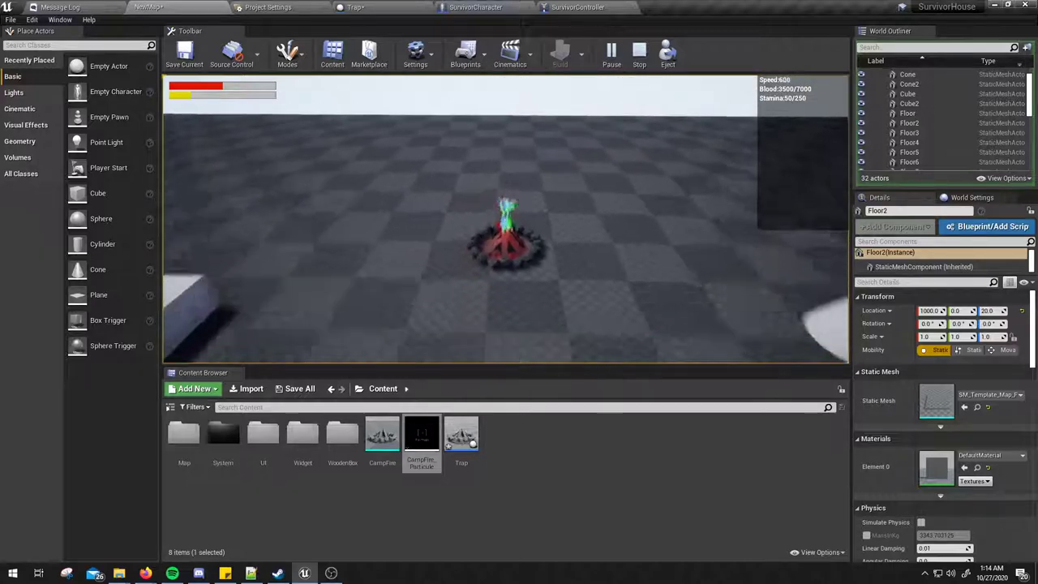
pyautogui.press('w')
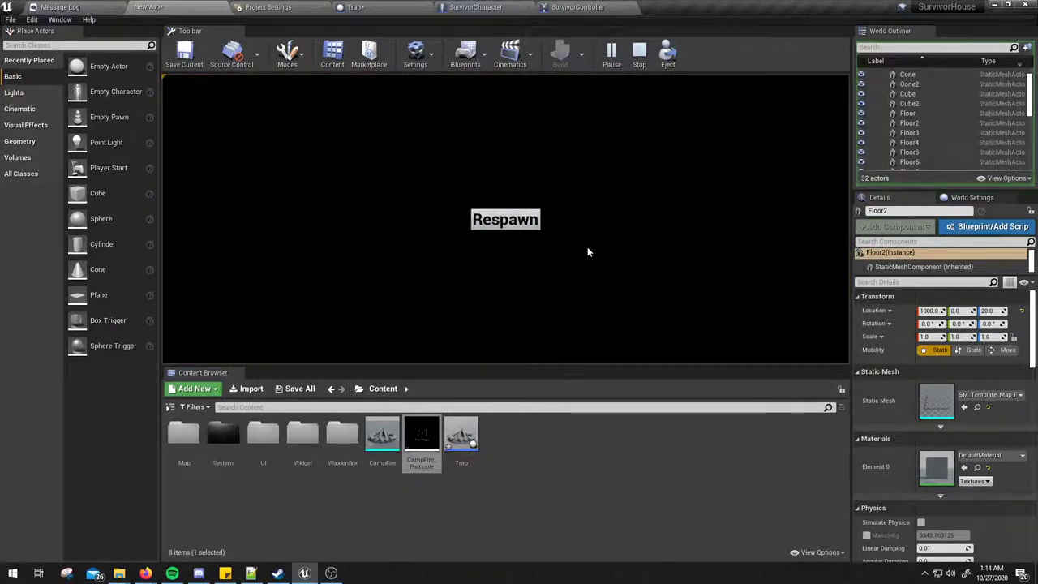
pyautogui.click(512, 228)
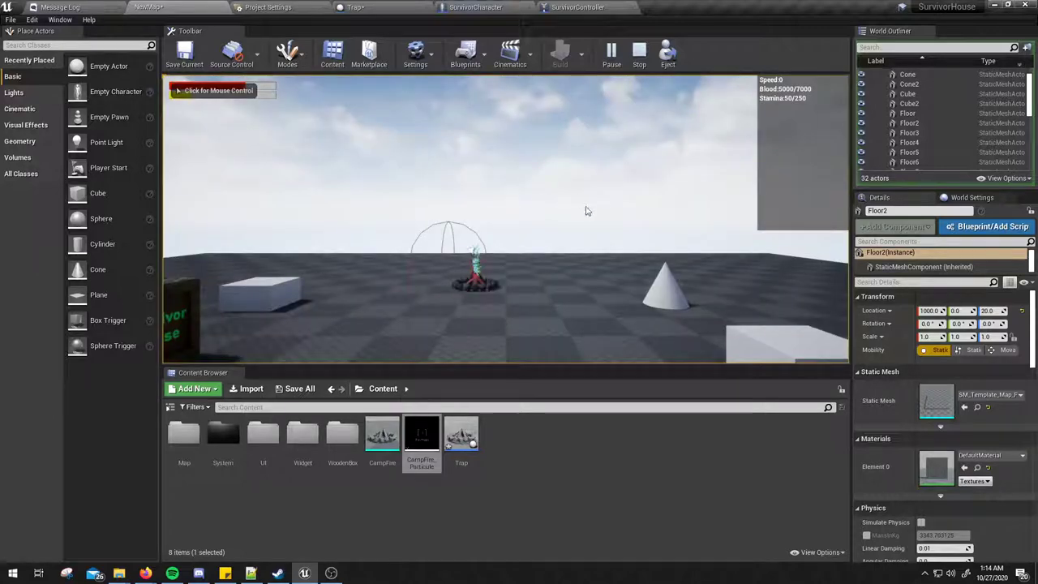
pyautogui.press('Escape')
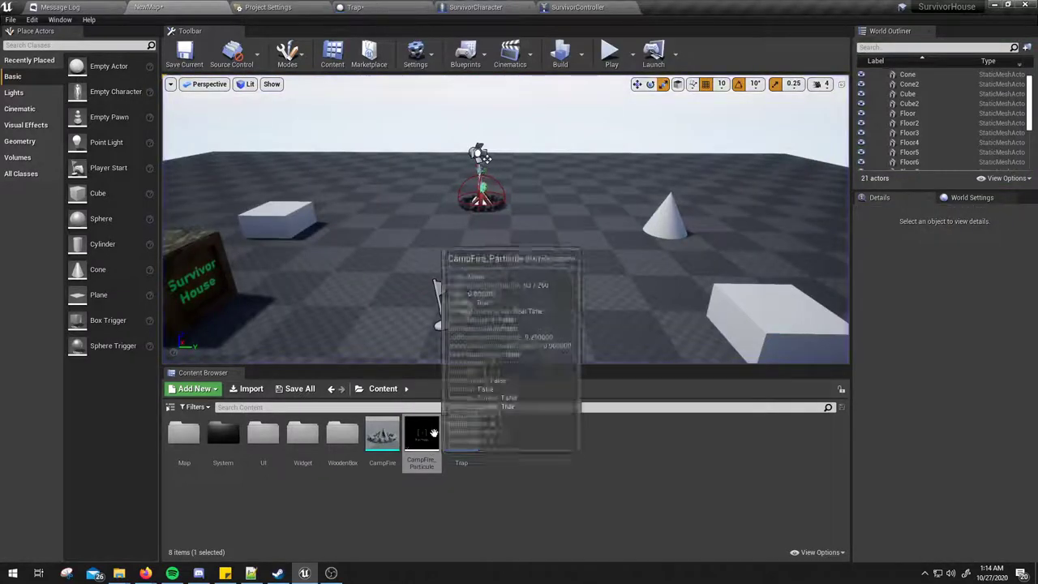
pyautogui.doubleClick(461, 434)
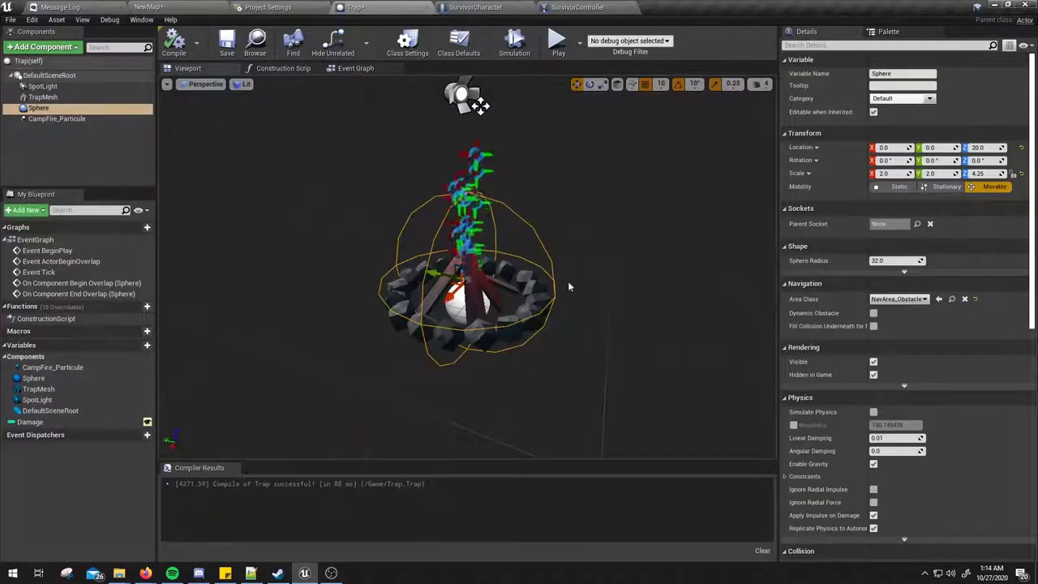
pyautogui.moveTo(569, 287); pyautogui.dragTo(552, 276)
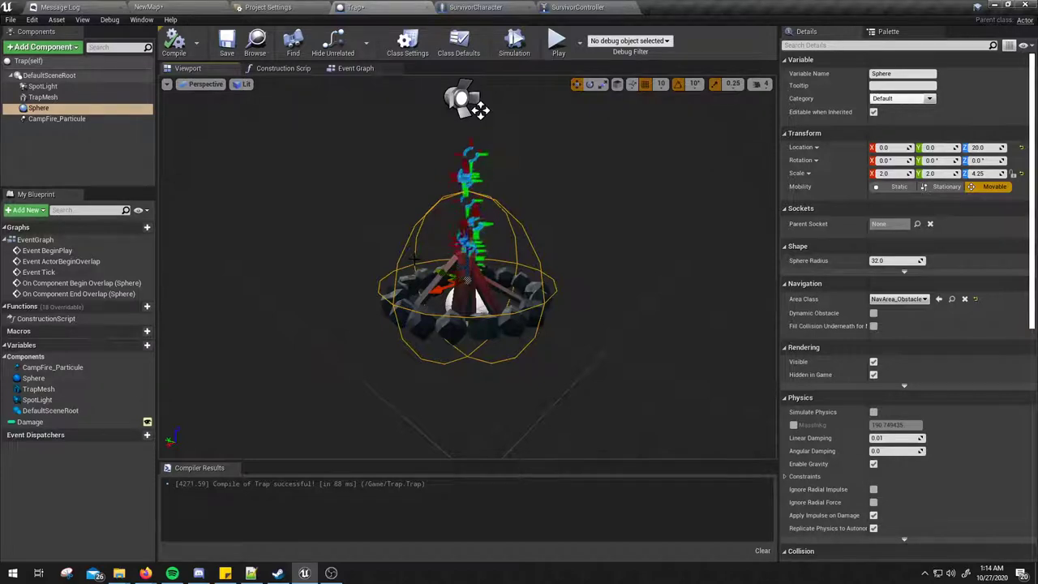
pyautogui.moveTo(414, 258); pyautogui.dragTo(388, 229)
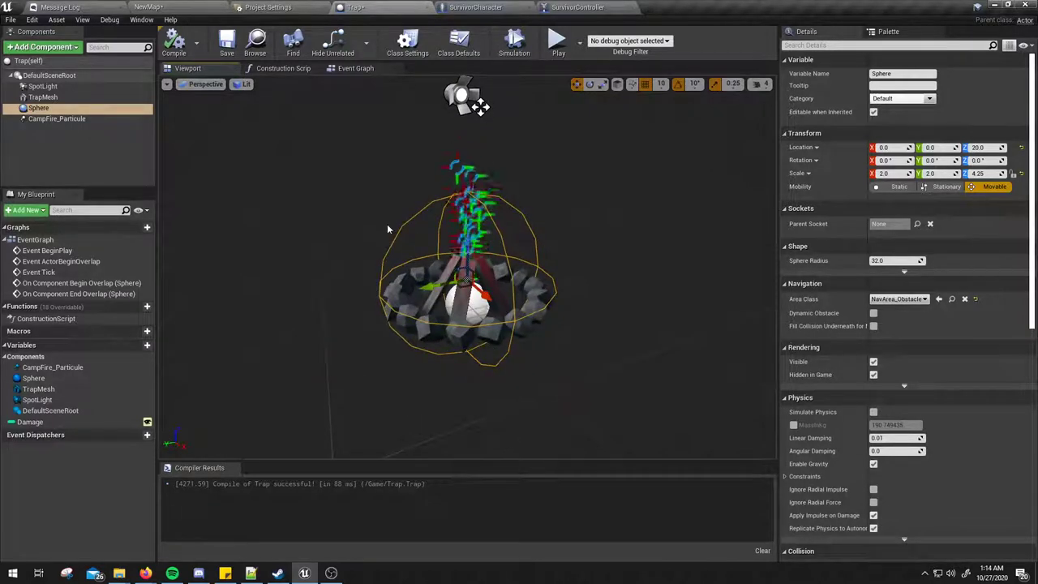
pyautogui.click(438, 304)
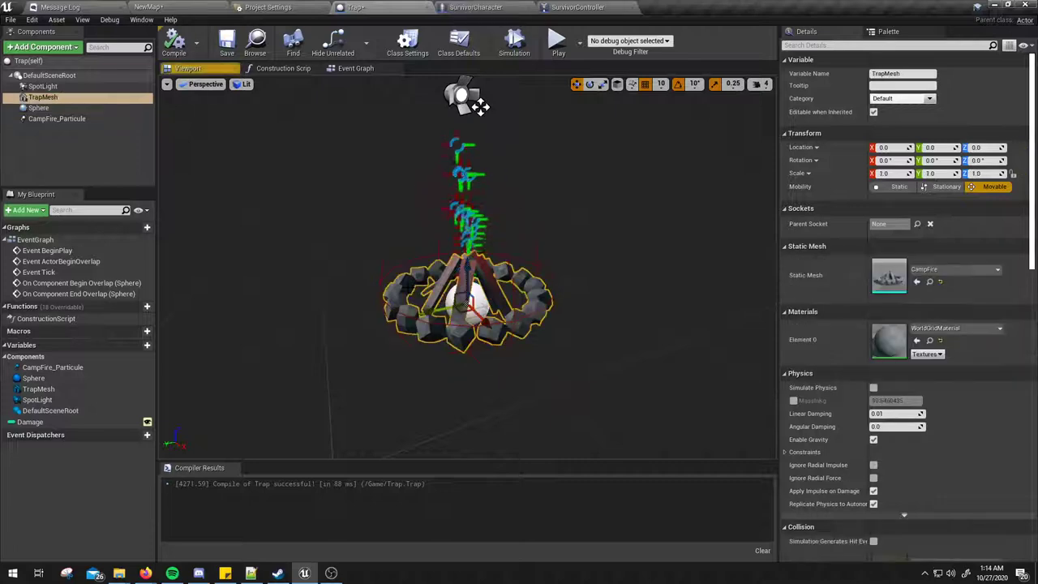
pyautogui.moveTo(438, 304); pyautogui.dragTo(438, 279)
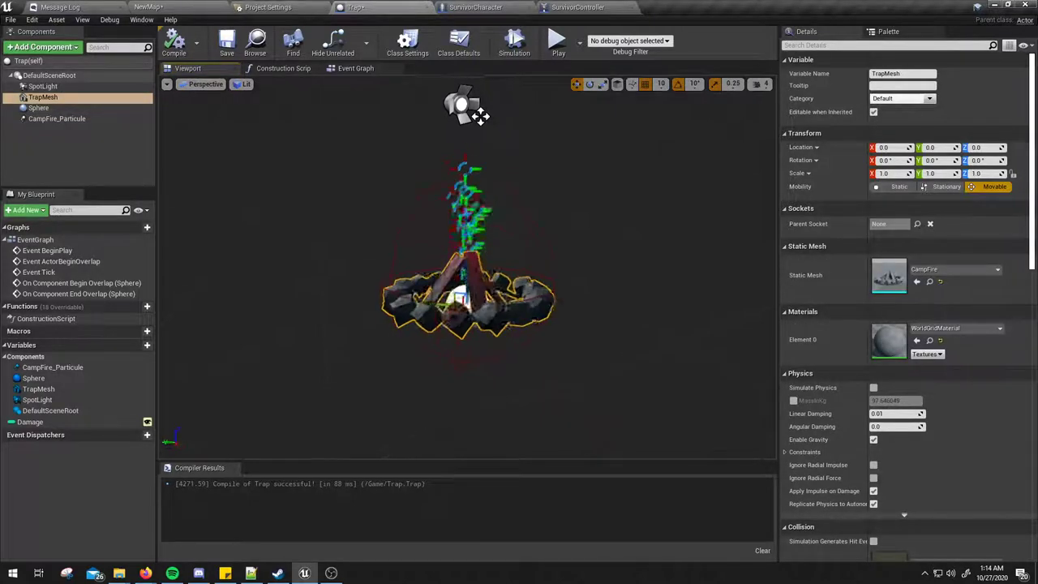
pyautogui.moveTo(481, 117); pyautogui.dragTo(462, 122)
pyautogui.click(148, 7)
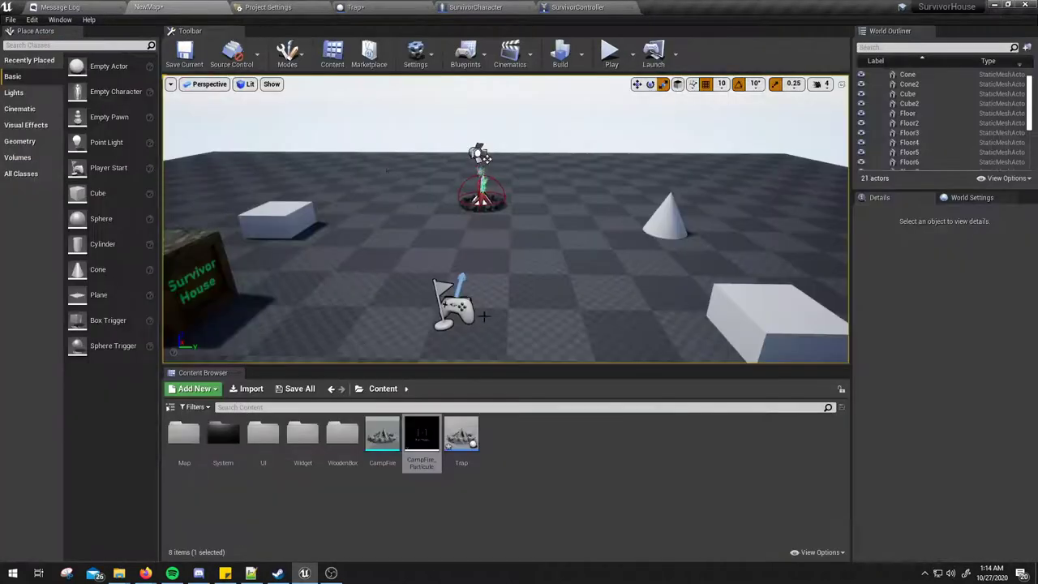
# Step: Open the CampFire mesh and display its simple collision hull
pyautogui.doubleClick(392, 437)
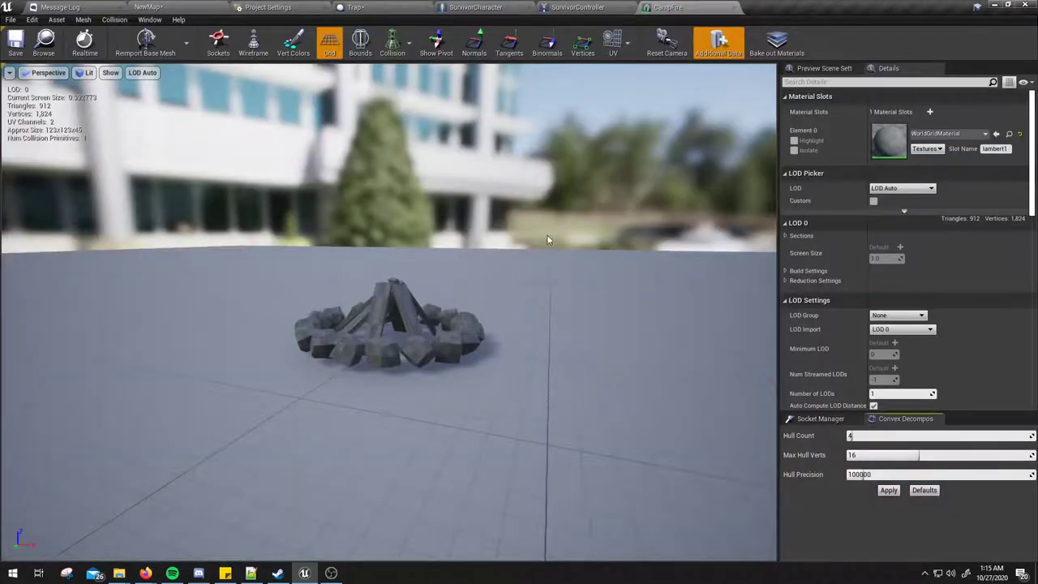
pyautogui.moveTo(547, 238); pyautogui.dragTo(509, 223)
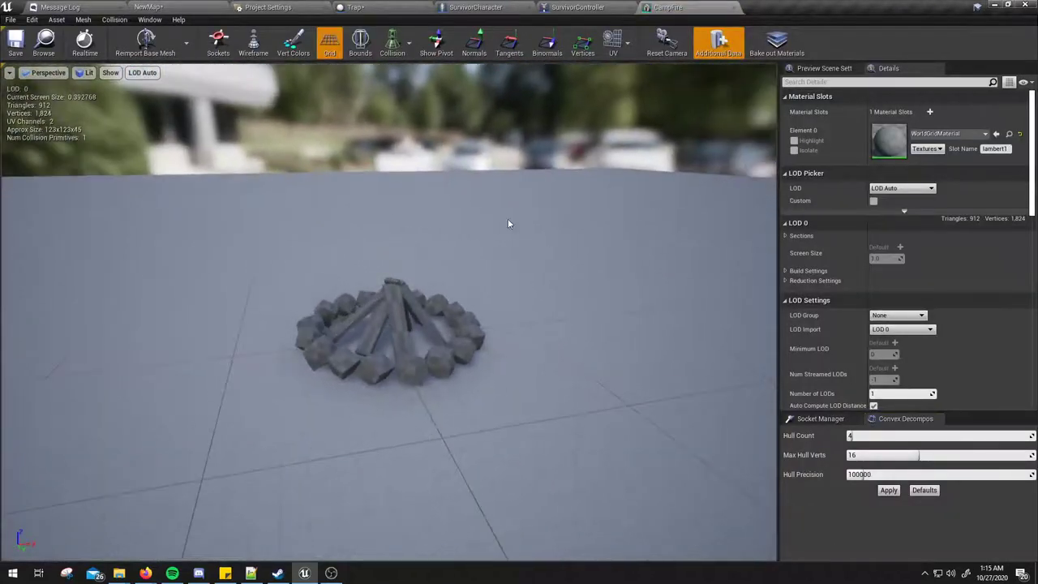
pyautogui.click(408, 43)
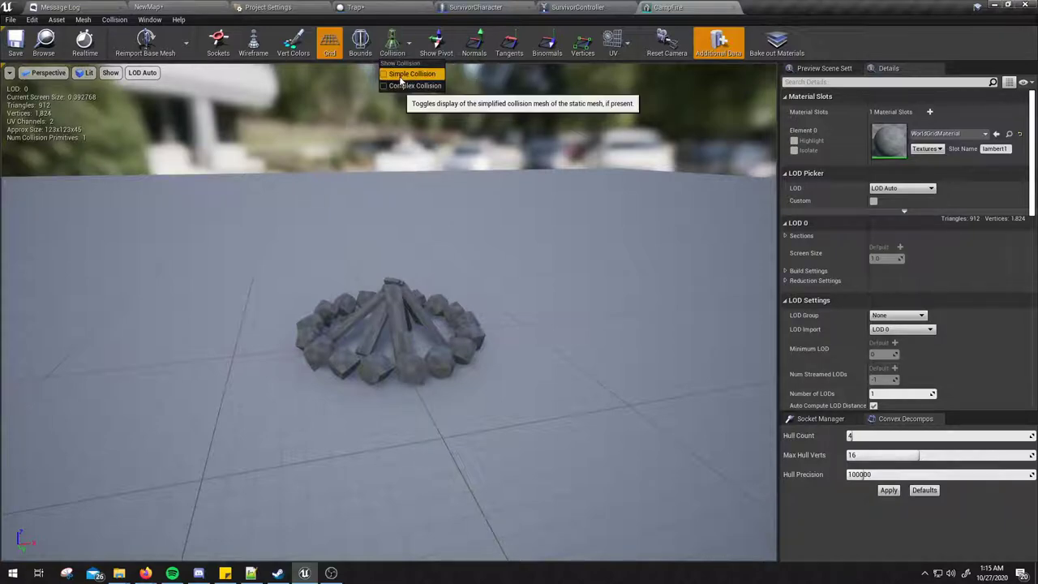
pyautogui.click(408, 77)
# Step: Inspect the collision hull from several angles around the campfire and save the CampFire mesh
pyautogui.moveTo(427, 122); pyautogui.dragTo(454, 170)
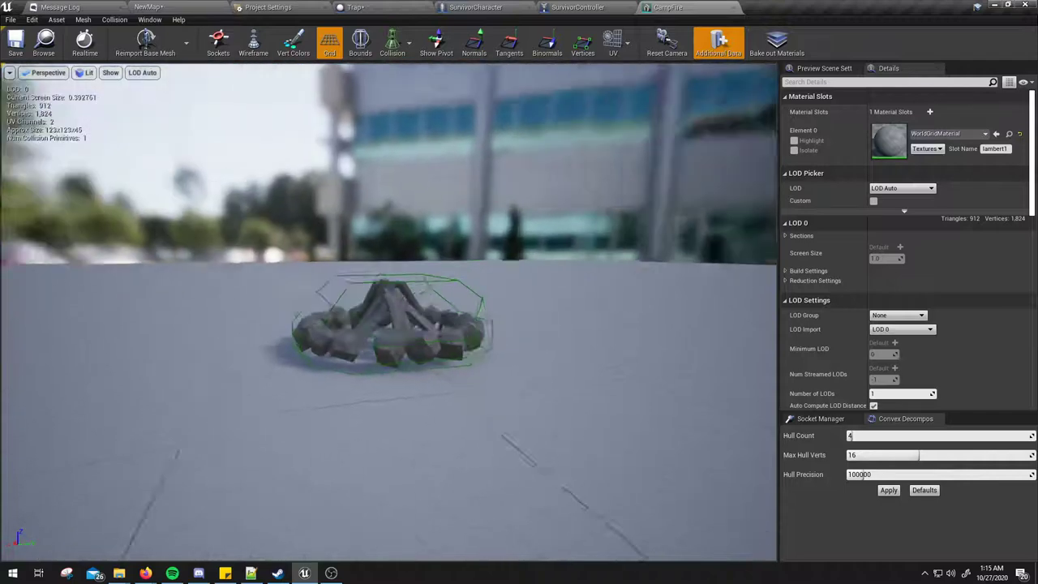
pyautogui.moveTo(455, 171); pyautogui.dragTo(524, 317)
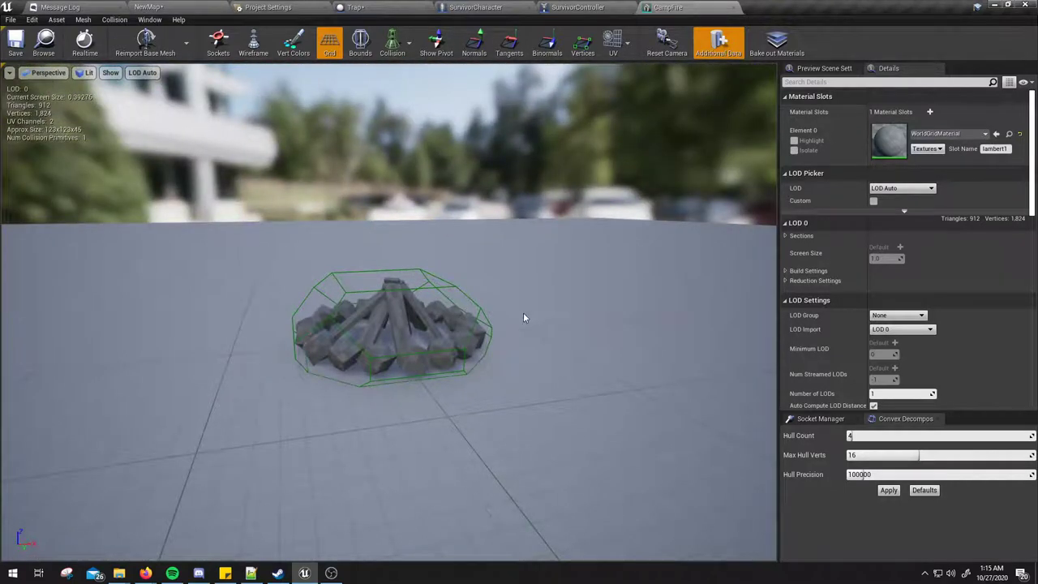
pyautogui.moveTo(382, 303); pyautogui.dragTo(305, 293)
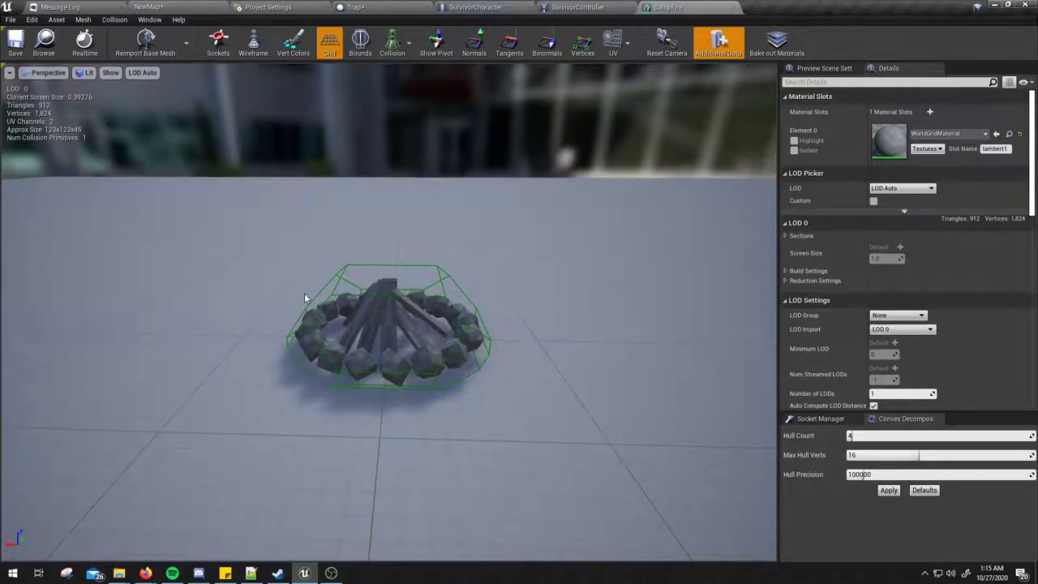
pyautogui.moveTo(305, 295); pyautogui.dragTo(347, 335)
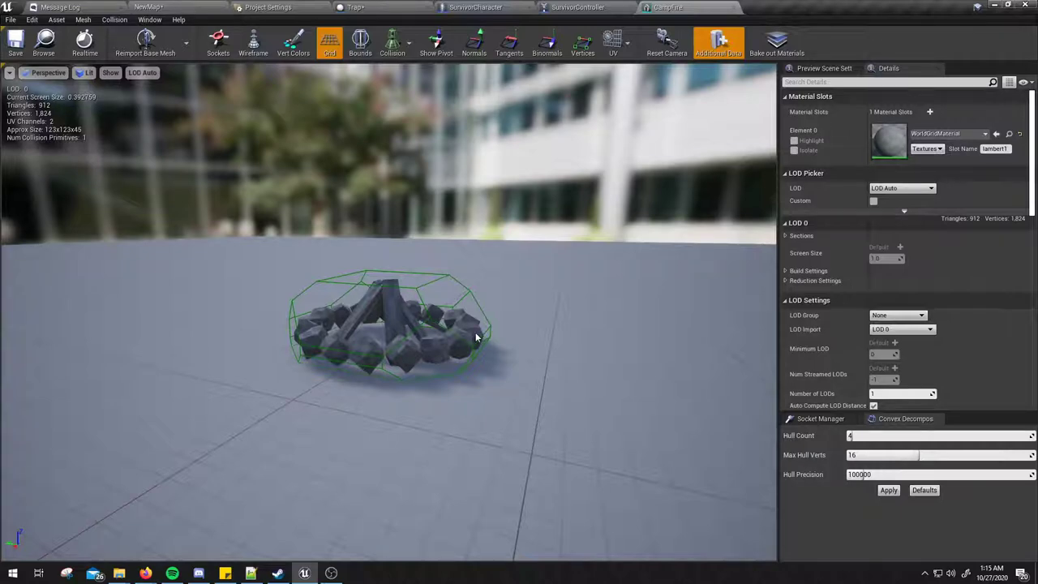
pyautogui.moveTo(420, 305); pyautogui.dragTo(533, 297)
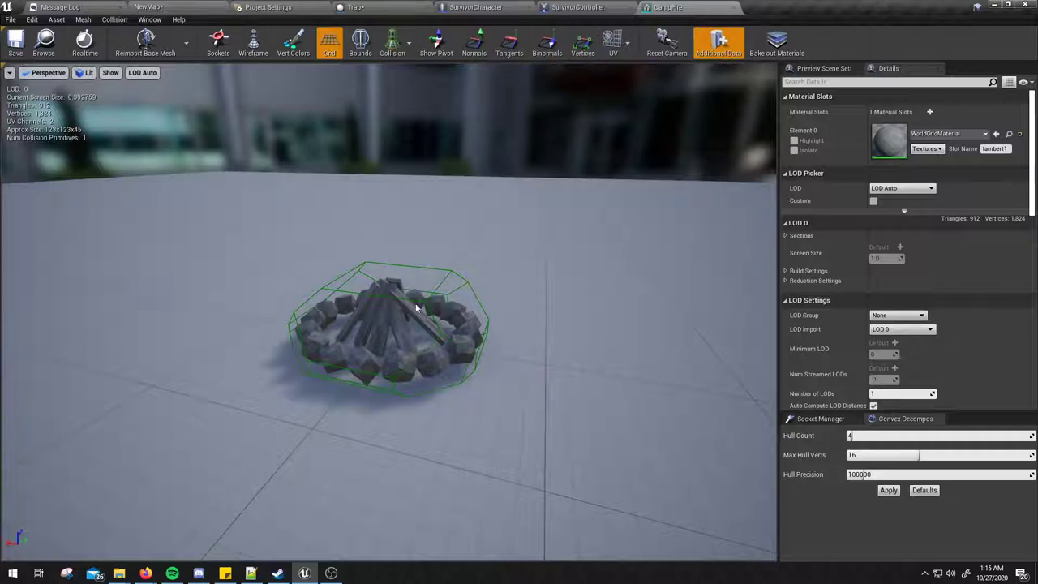
pyautogui.click(355, 7)
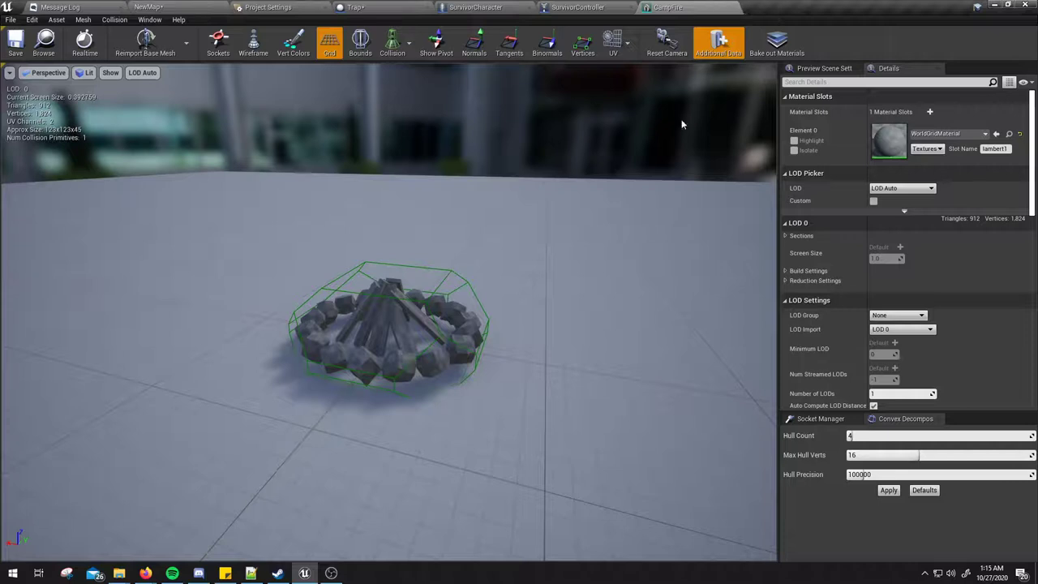
pyautogui.moveTo(521, 306); pyautogui.dragTo(605, 282)
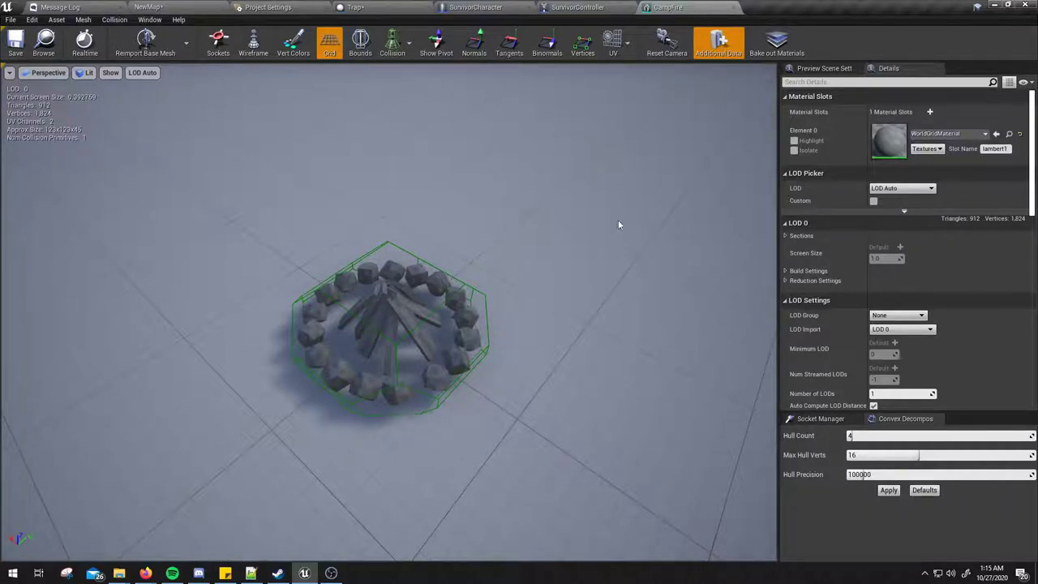
pyautogui.moveTo(619, 224); pyautogui.dragTo(510, 256)
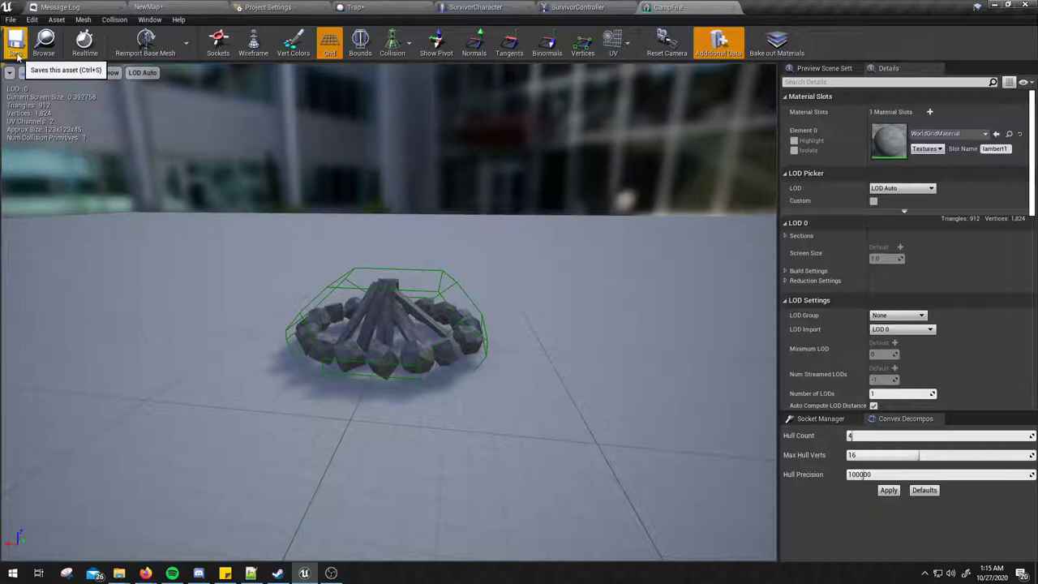
pyautogui.click(16, 56)
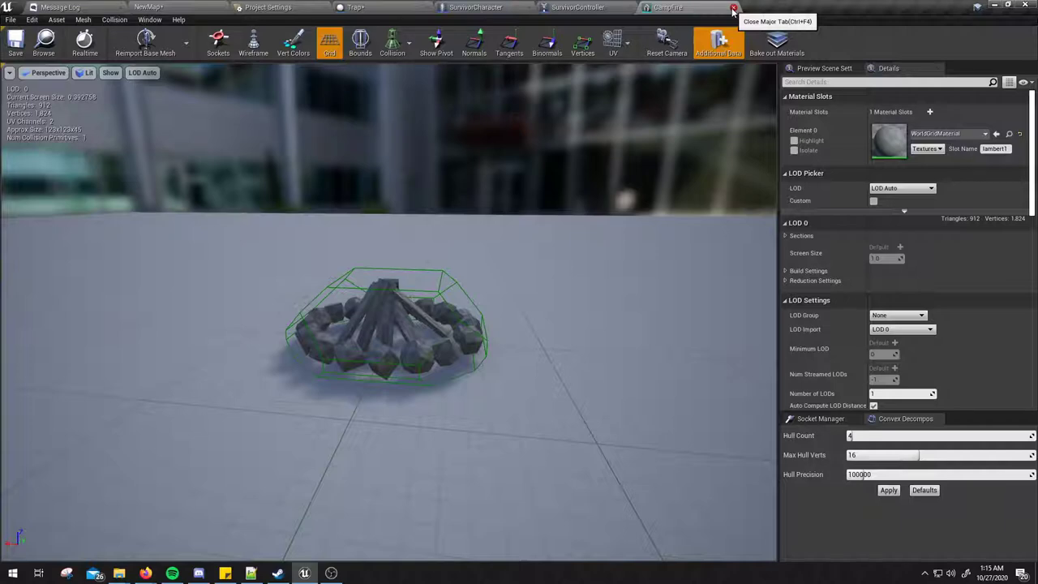
pyautogui.moveTo(619, 233); pyautogui.dragTo(619, 308)
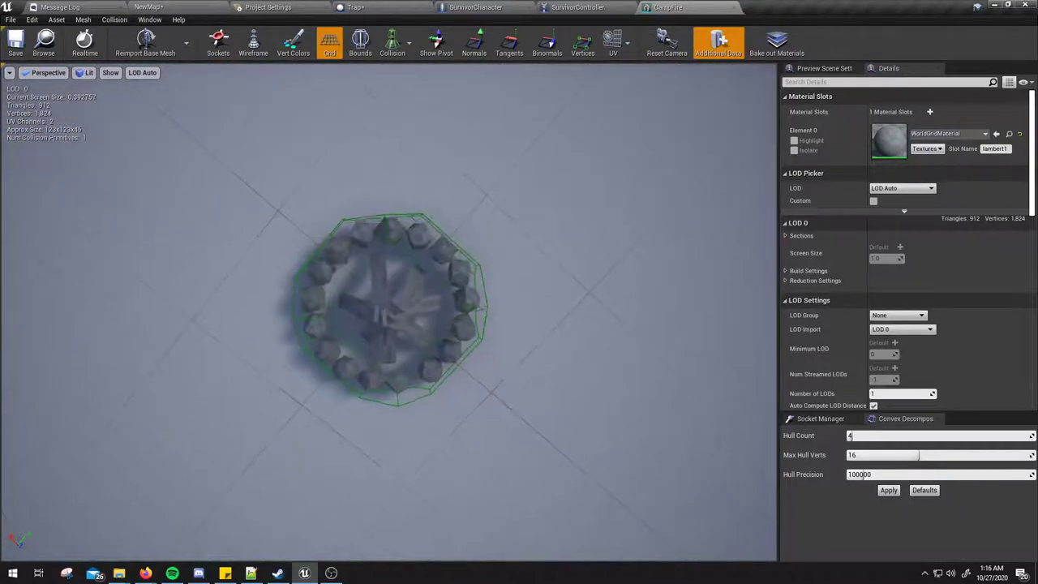
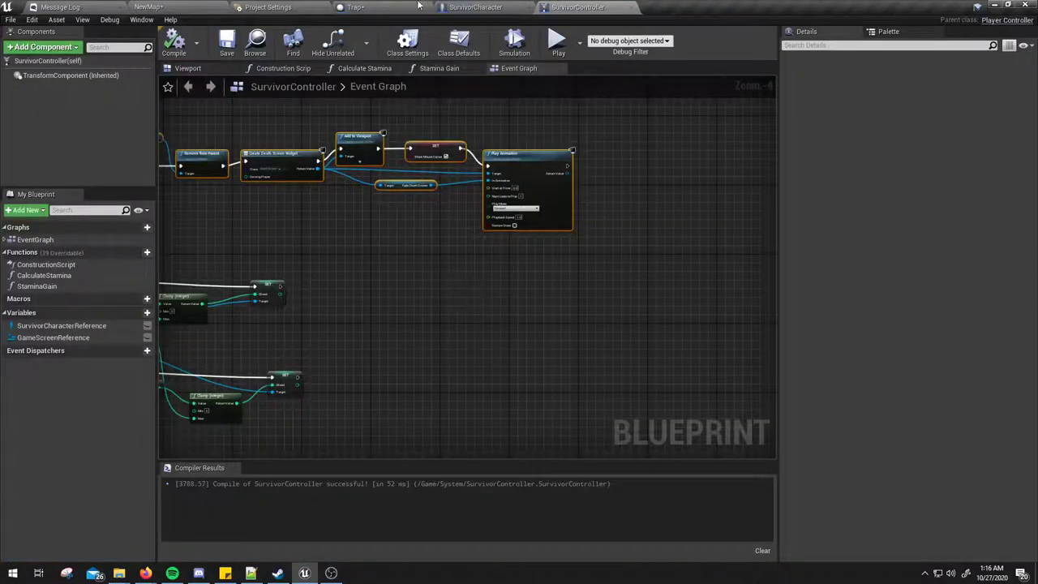
# Step: Close the CampFire blueprint and bring up the Trap blueprint's Event Graph
pyautogui.click(419, 7)
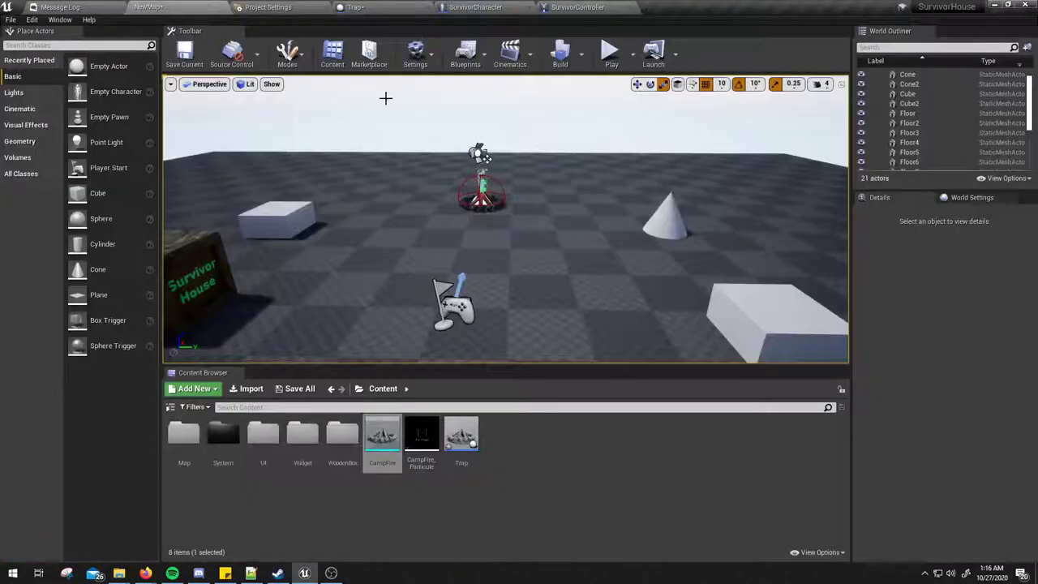
pyautogui.click(354, 7)
pyautogui.click(355, 69)
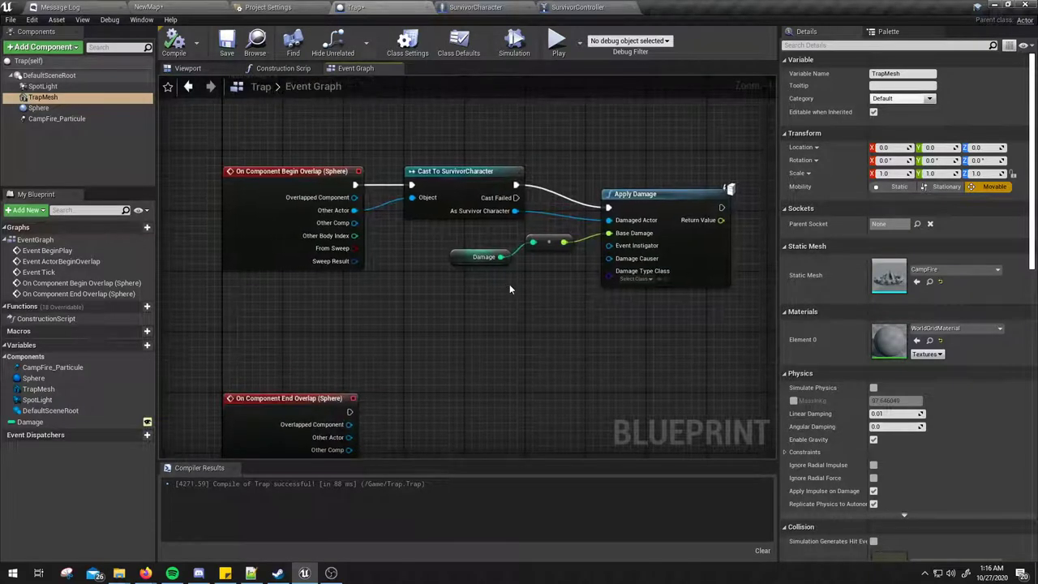
# Step: Frame the begin-overlap damage chain and the unconnected End Overlap event in the graph
pyautogui.moveTo(506, 289)
pyautogui.mouseDown(button='right')
pyautogui.moveTo(485, 307)
pyautogui.moveTo(522, 317)
pyautogui.mouseUp(button='right')
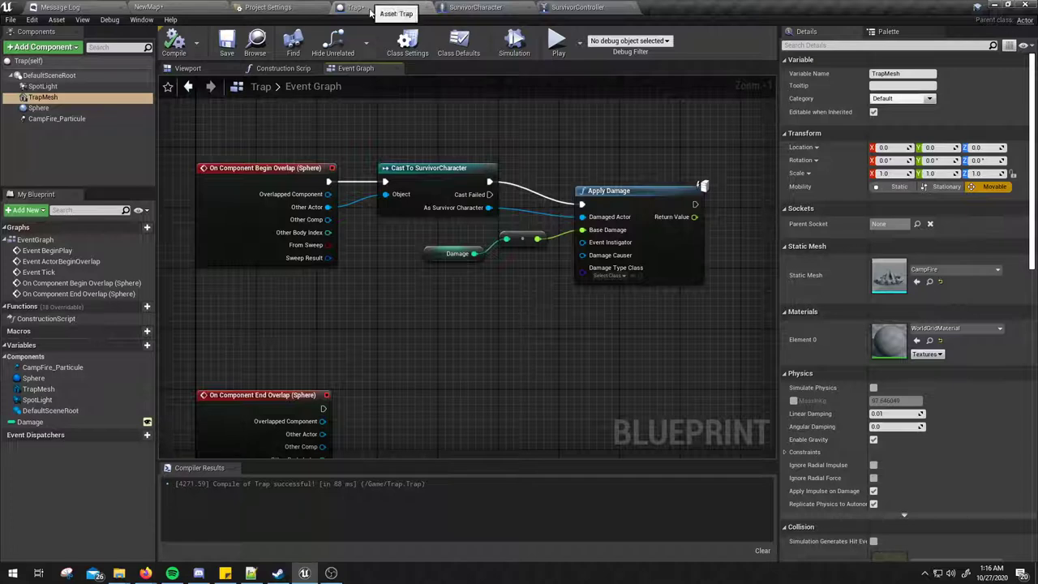
pyautogui.moveTo(183, 117); pyautogui.dragTo(671, 336)
pyautogui.click(672, 336)
pyautogui.moveTo(672, 336); pyautogui.dragTo(676, 264, button='right')
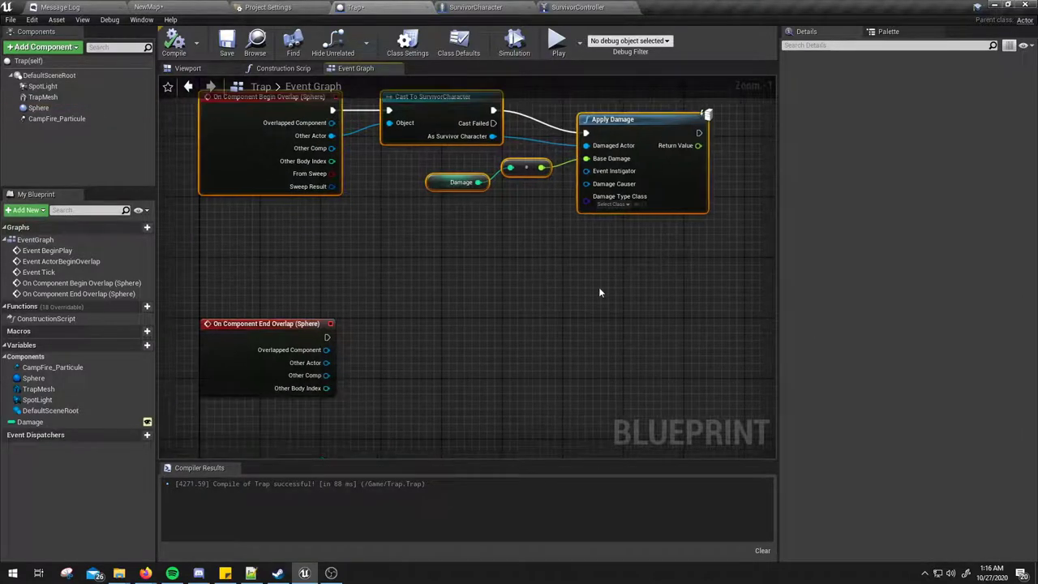
pyautogui.moveTo(410, 262); pyautogui.dragTo(390, 293, button='right')
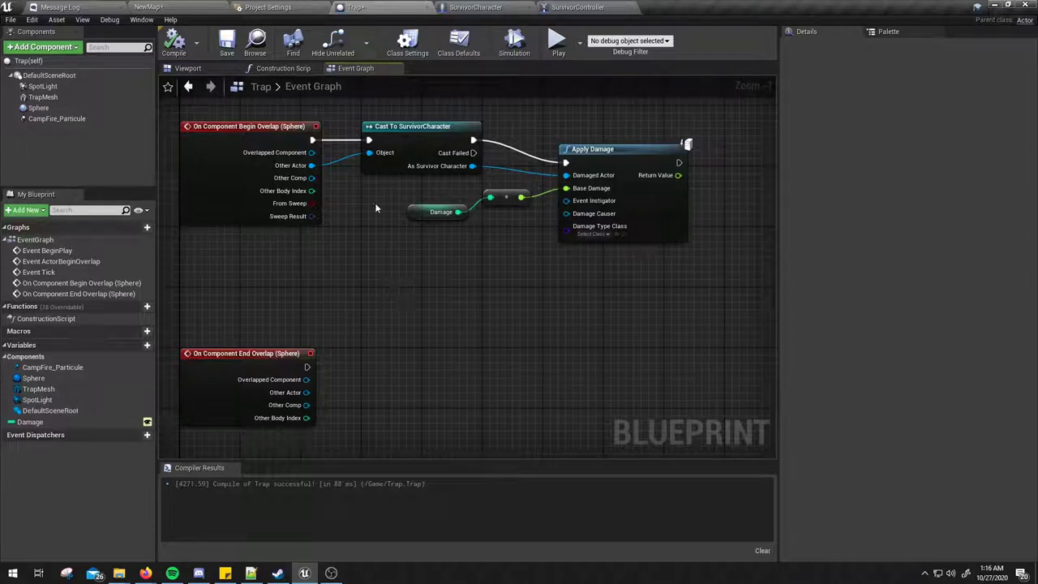
# Step: Select the Cast to SurvivorCharacter, Damage and Apply Damage nodes from the begin-overlap chain
pyautogui.moveTo(306, 392); pyautogui.dragTo(384, 171)
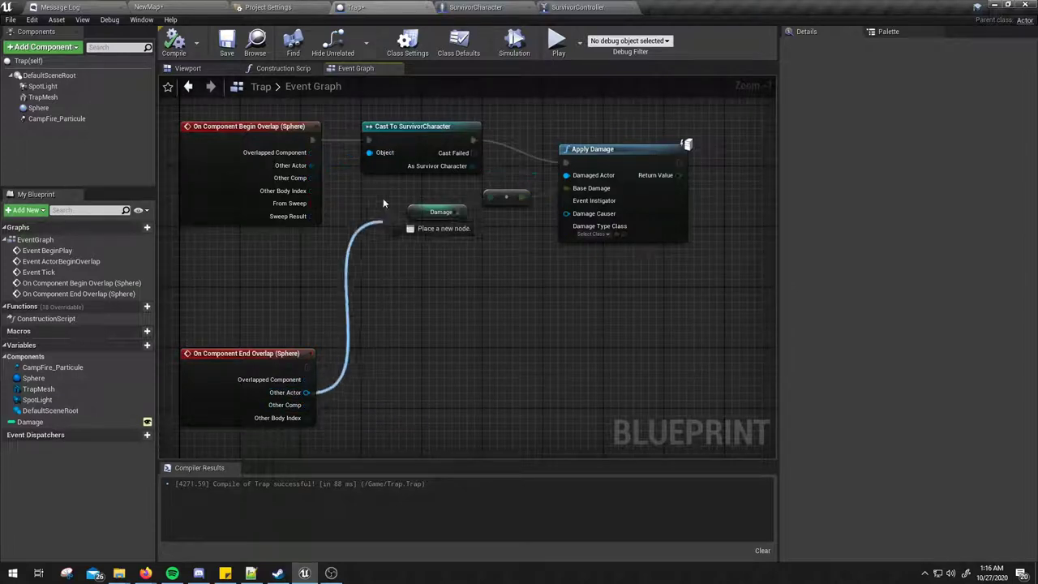
pyautogui.click(303, 295)
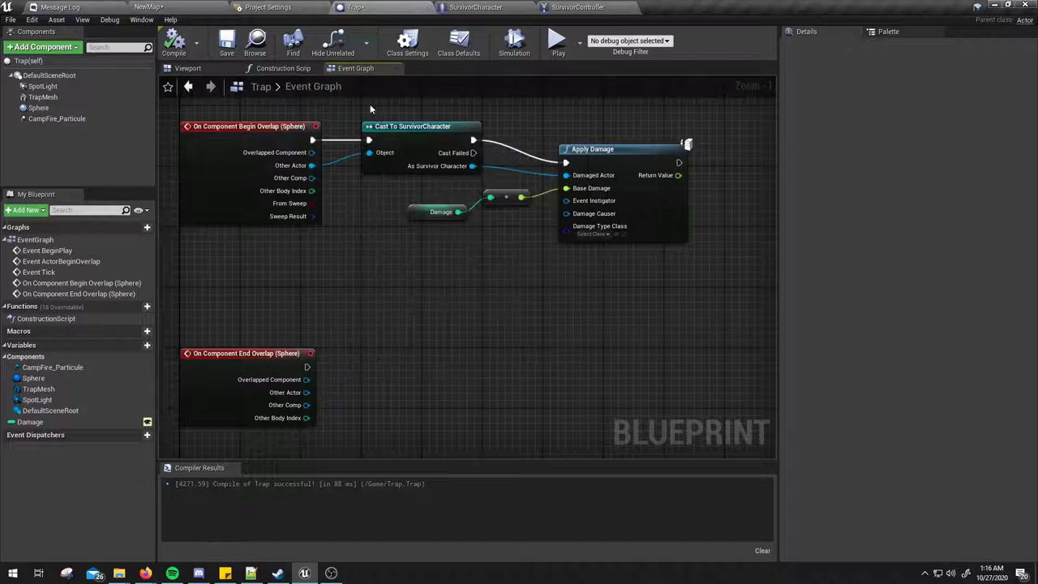
pyautogui.moveTo(370, 104); pyautogui.dragTo(618, 277)
pyautogui.moveTo(619, 152)
pyautogui.mouseDown()
pyautogui.moveTo(619, 223)
pyautogui.moveTo(685, 289)
pyautogui.mouseUp()
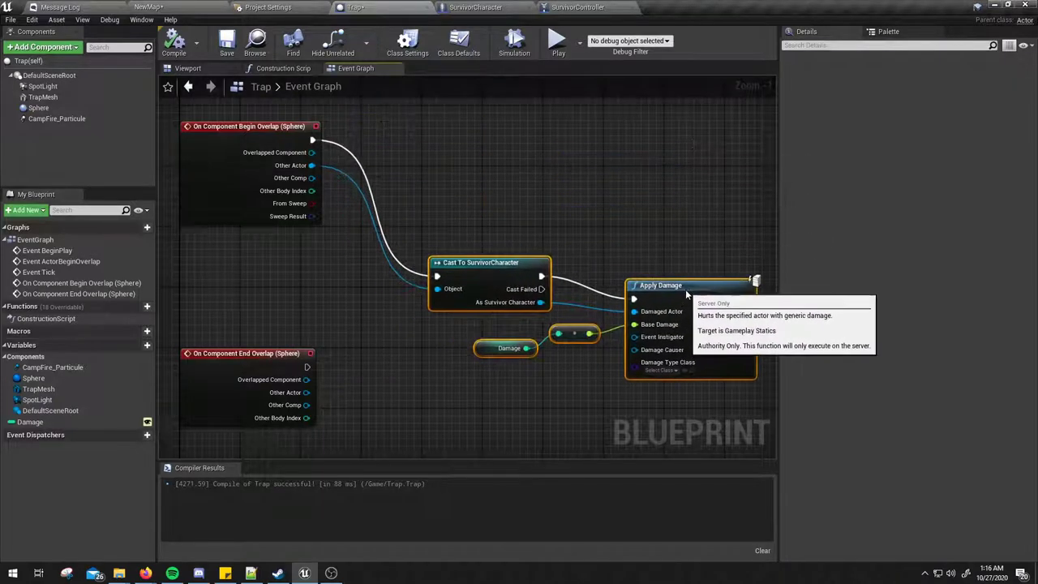
pyautogui.moveTo(494, 278); pyautogui.dragTo(473, 176)
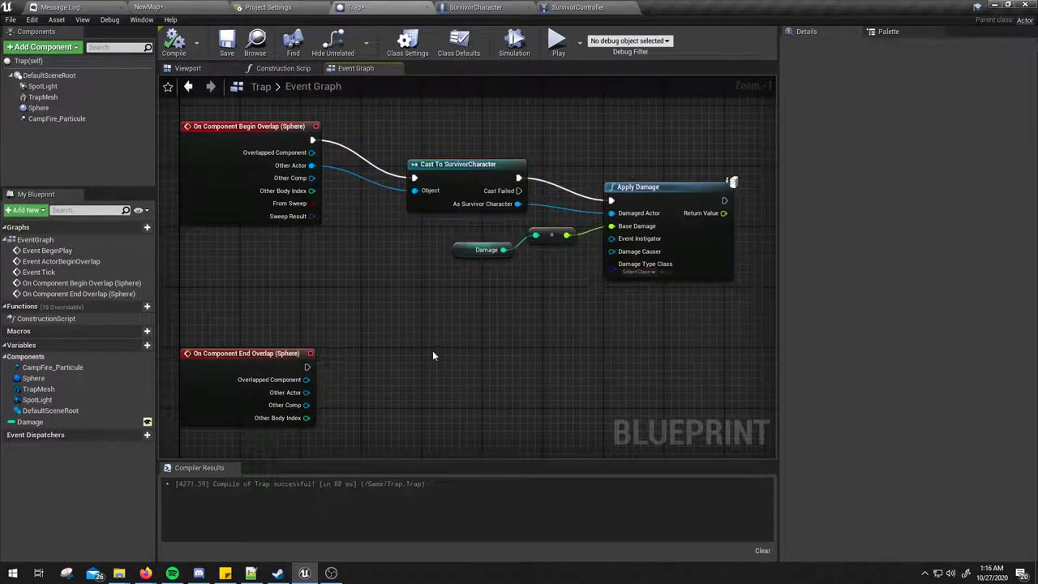
# Step: Paste a copy beside End Overlap, wire its exec and Other Actor, and compile
pyautogui.hotkey('ctrl', 'c')
pyautogui.moveTo(432, 350); pyautogui.dragTo(448, 242, button='right')
pyautogui.hotkey('ctrl', 'v')
pyautogui.moveTo(322, 259)
pyautogui.mouseDown()
pyautogui.moveTo(393, 229)
pyautogui.moveTo(322, 284)
pyautogui.mouseUp()
pyautogui.moveTo(443, 221); pyautogui.dragTo(414, 266, button='right')
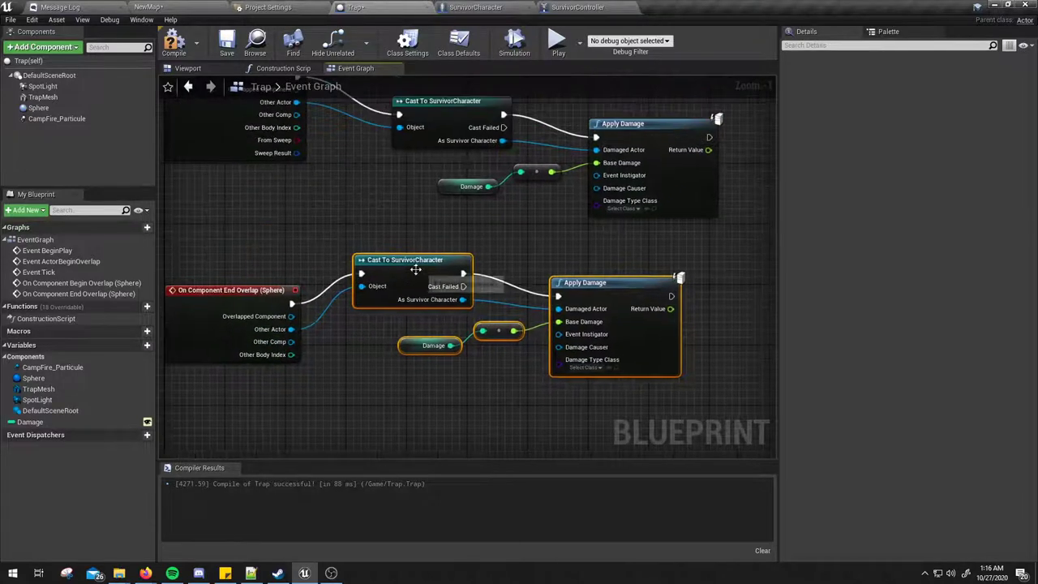
pyautogui.moveTo(414, 266); pyautogui.dragTo(416, 297)
pyautogui.click(540, 239)
pyautogui.click(166, 42)
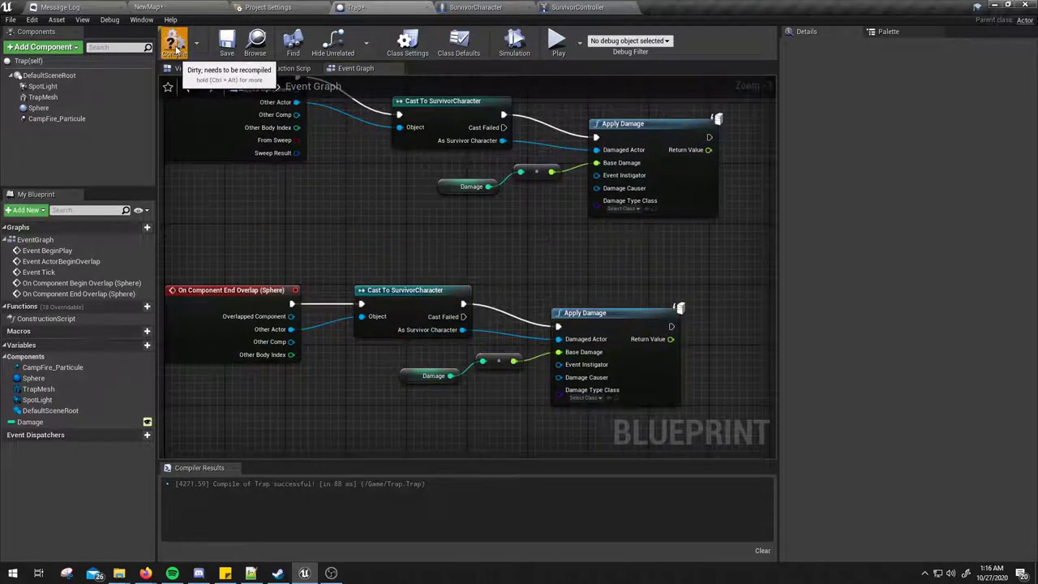
pyautogui.moveTo(388, 240); pyautogui.dragTo(402, 257, button='right')
# Step: Play-test by walking out of and back into the trap, respawn after dying, then stop
pyautogui.click(558, 42)
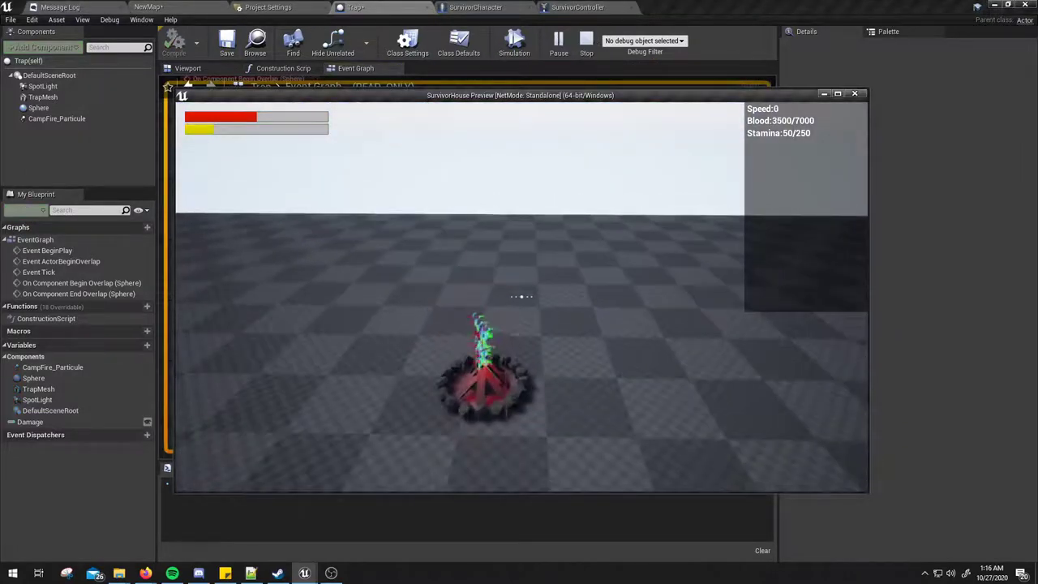
pyautogui.press('s')
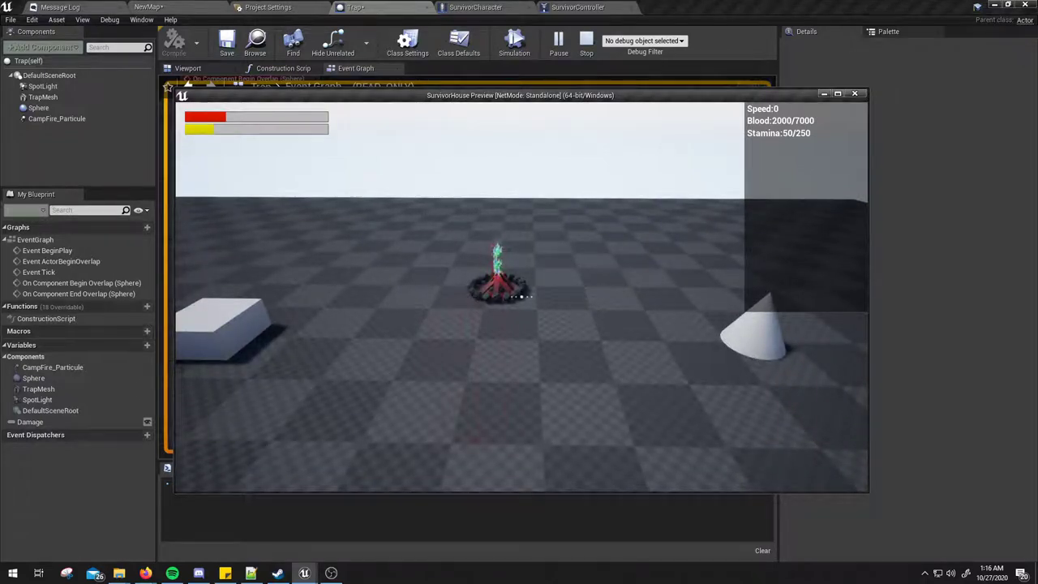
pyautogui.press('w')
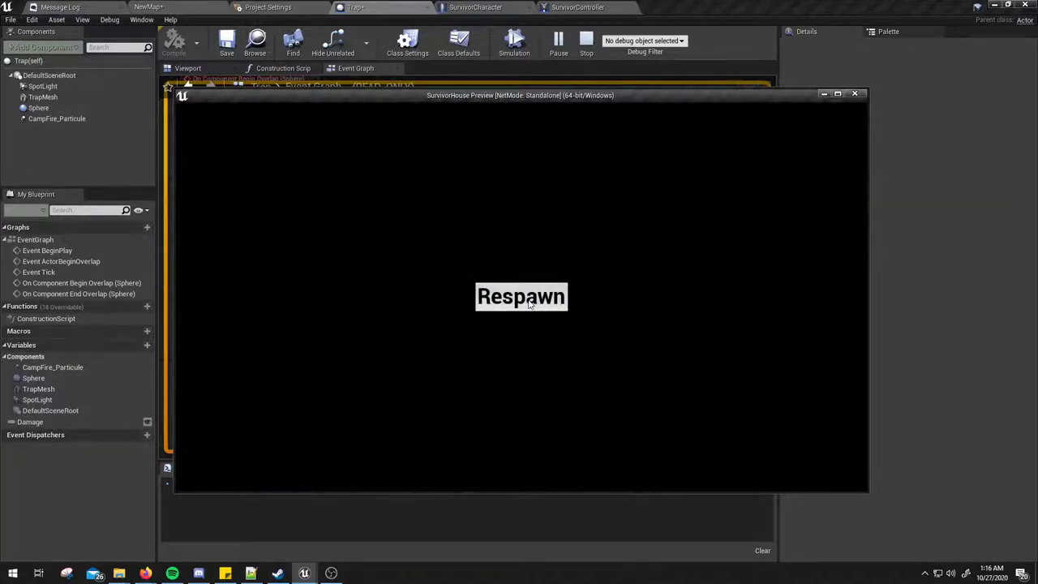
pyautogui.click(529, 302)
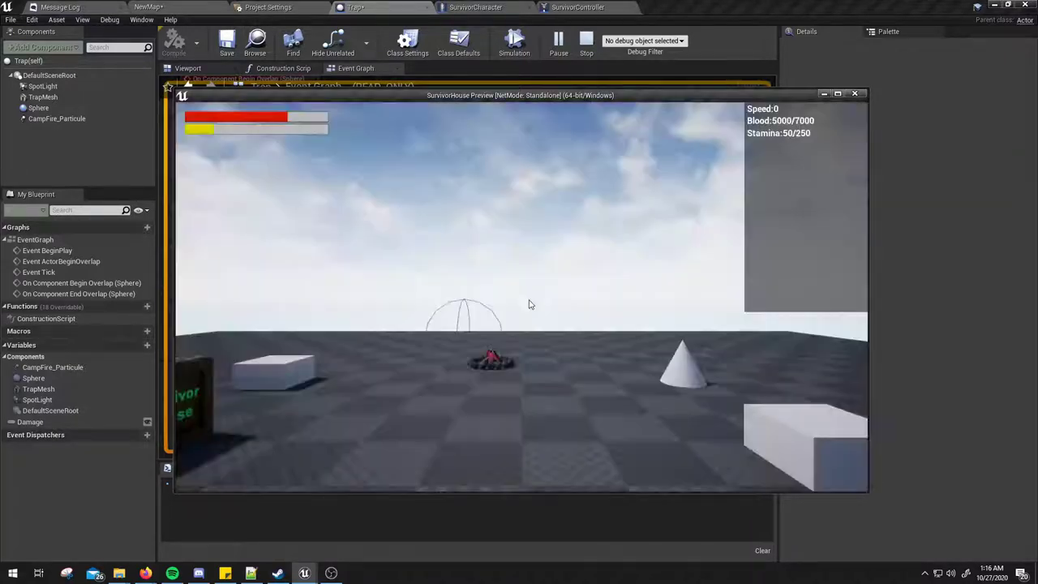
pyautogui.press('Escape')
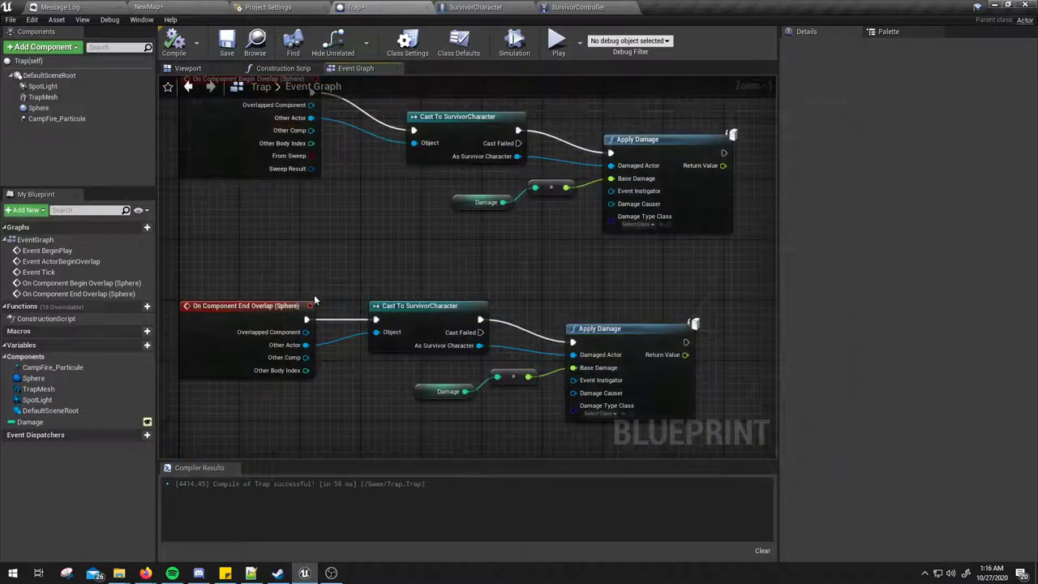
pyautogui.moveTo(507, 321); pyautogui.dragTo(517, 334, button='right')
pyautogui.click(255, 318)
pyautogui.click(438, 283)
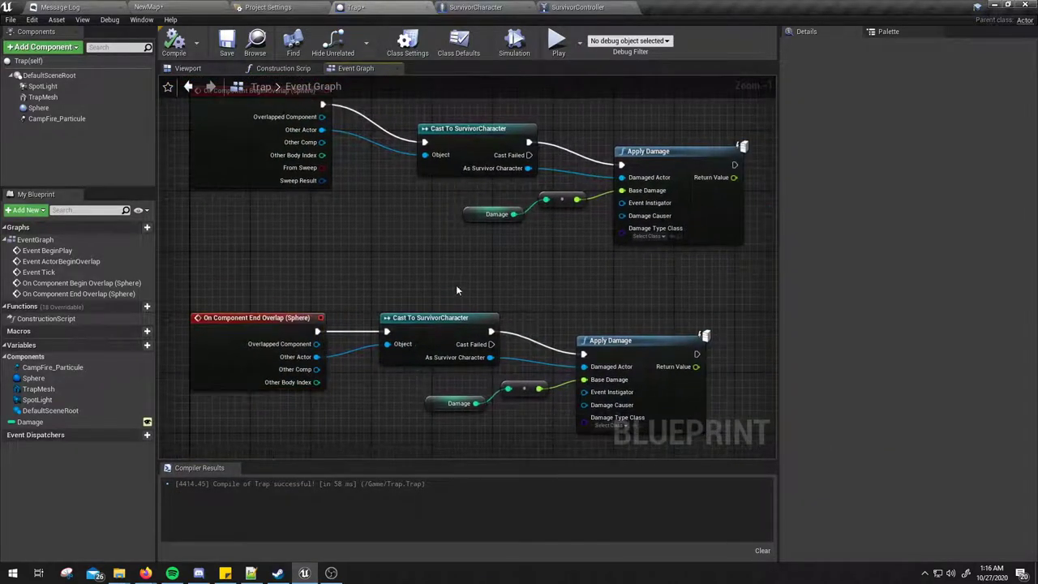
pyautogui.moveTo(456, 285); pyautogui.dragTo(487, 338, button='right')
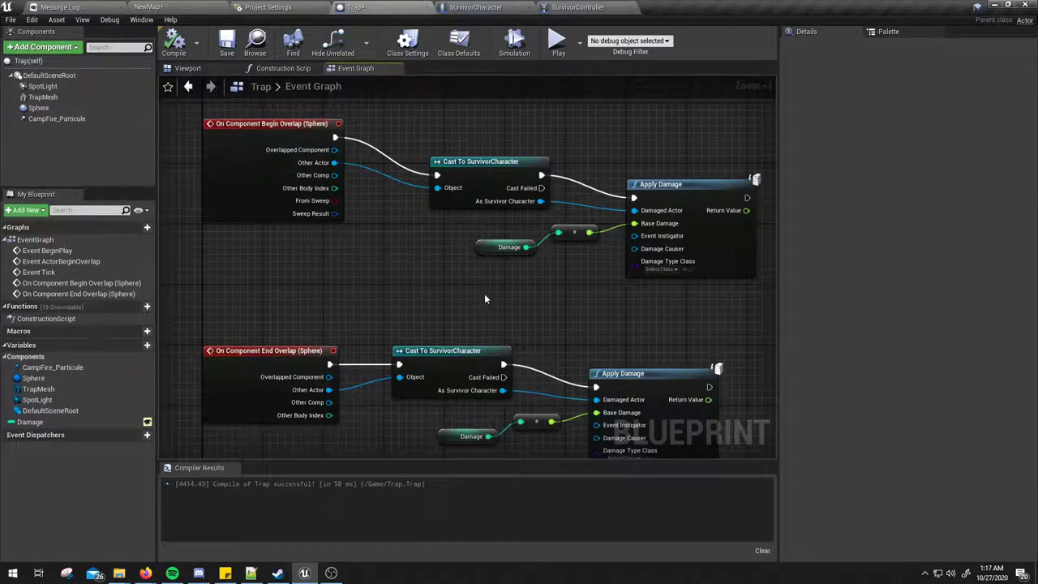
pyautogui.moveTo(486, 295); pyautogui.dragTo(488, 301, button='right')
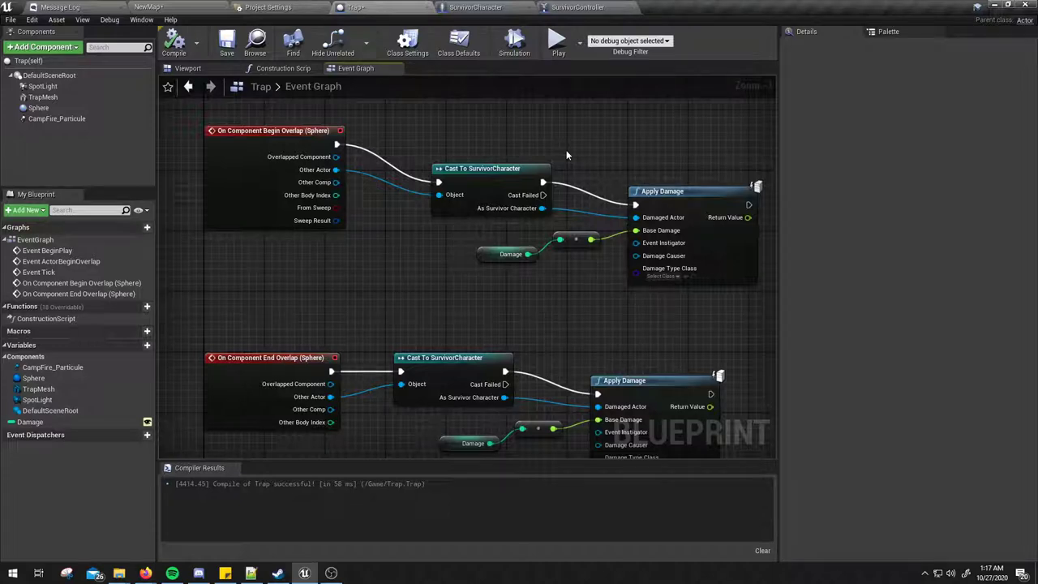
pyautogui.scroll(-3, 394, 284)
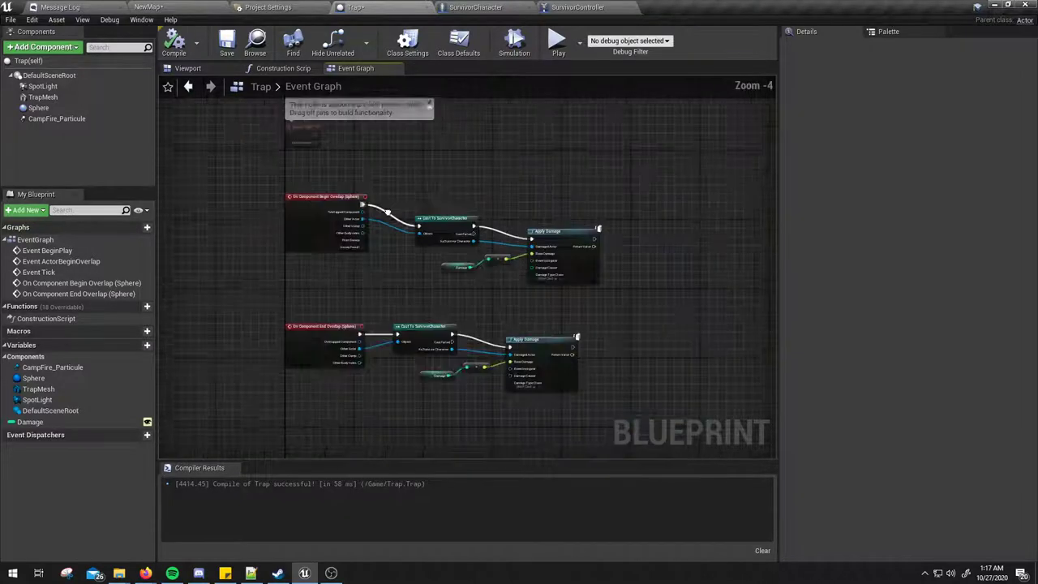
pyautogui.scroll(1, 388, 212)
pyautogui.moveTo(388, 212); pyautogui.dragTo(367, 175, button='right')
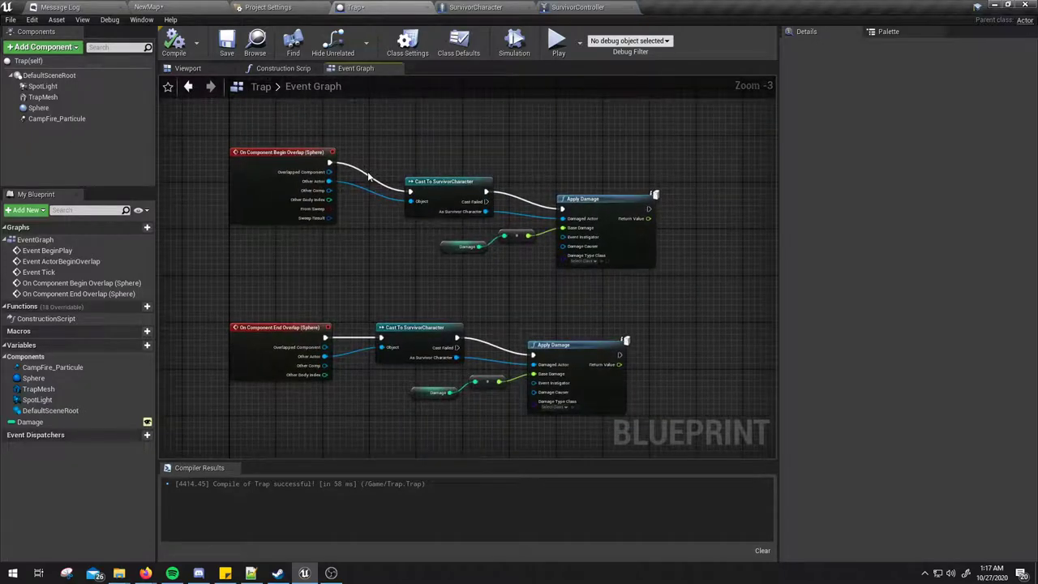
pyautogui.click(612, 258)
pyautogui.scroll(4, 613, 258)
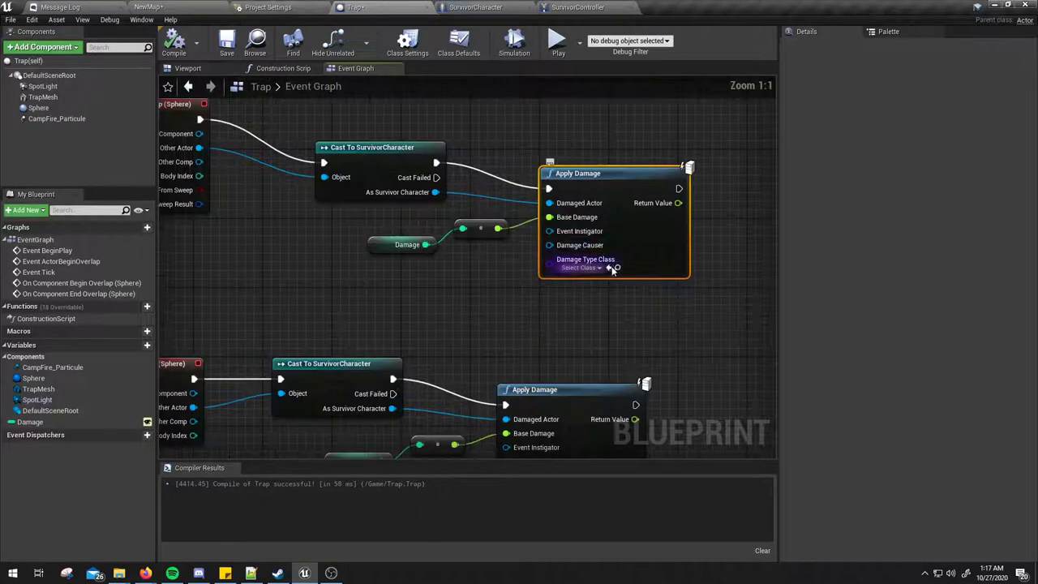
pyautogui.moveTo(612, 269); pyautogui.dragTo(613, 301, button='right')
pyautogui.click(498, 324)
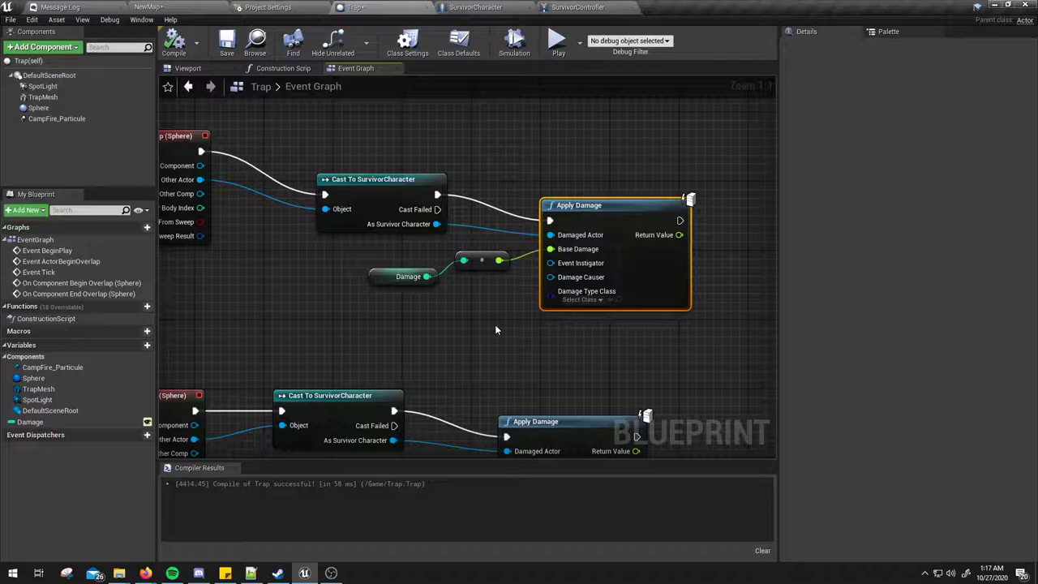
pyautogui.click(580, 300)
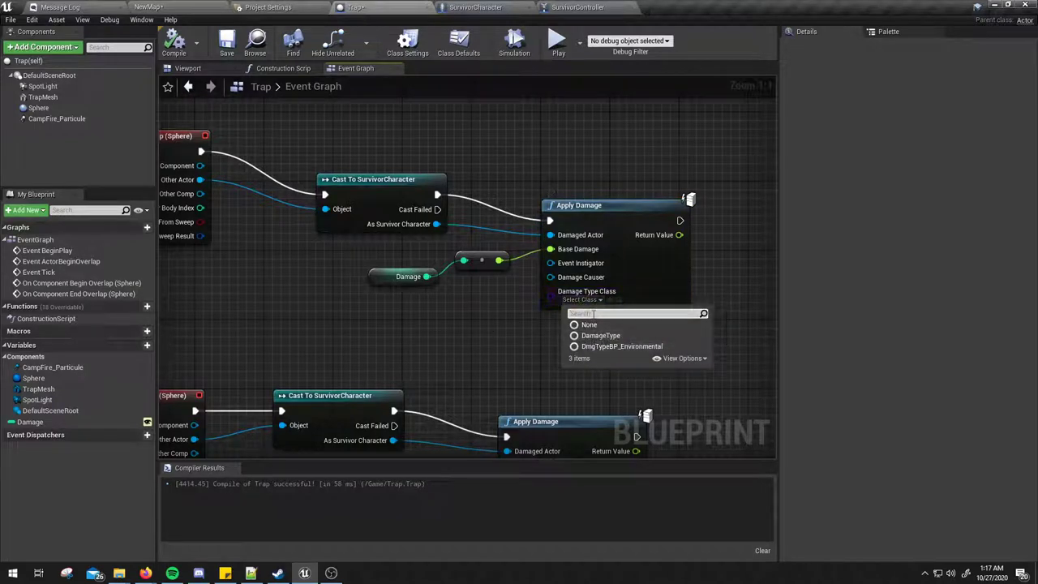
pyautogui.click(681, 296)
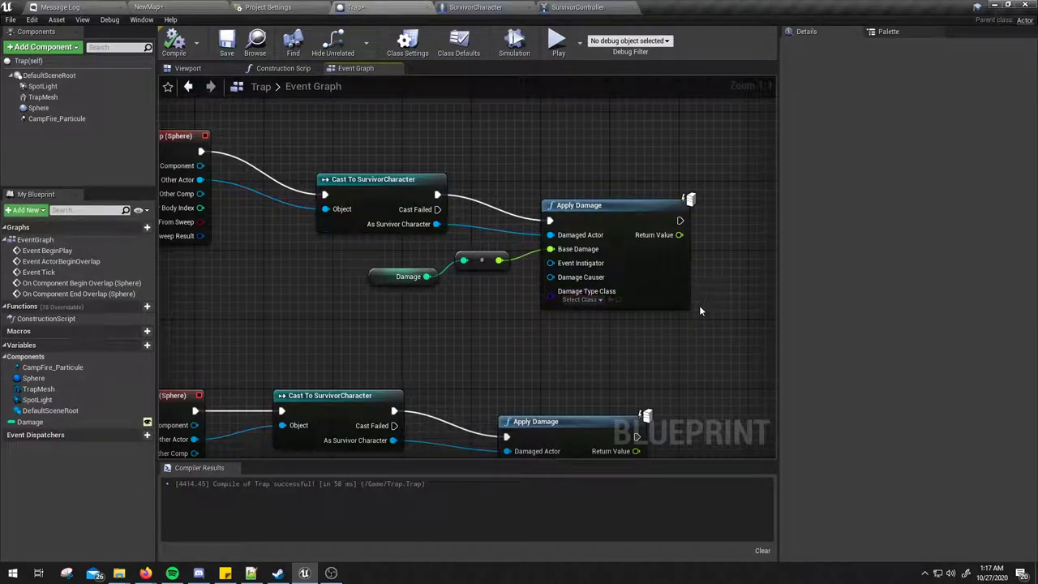